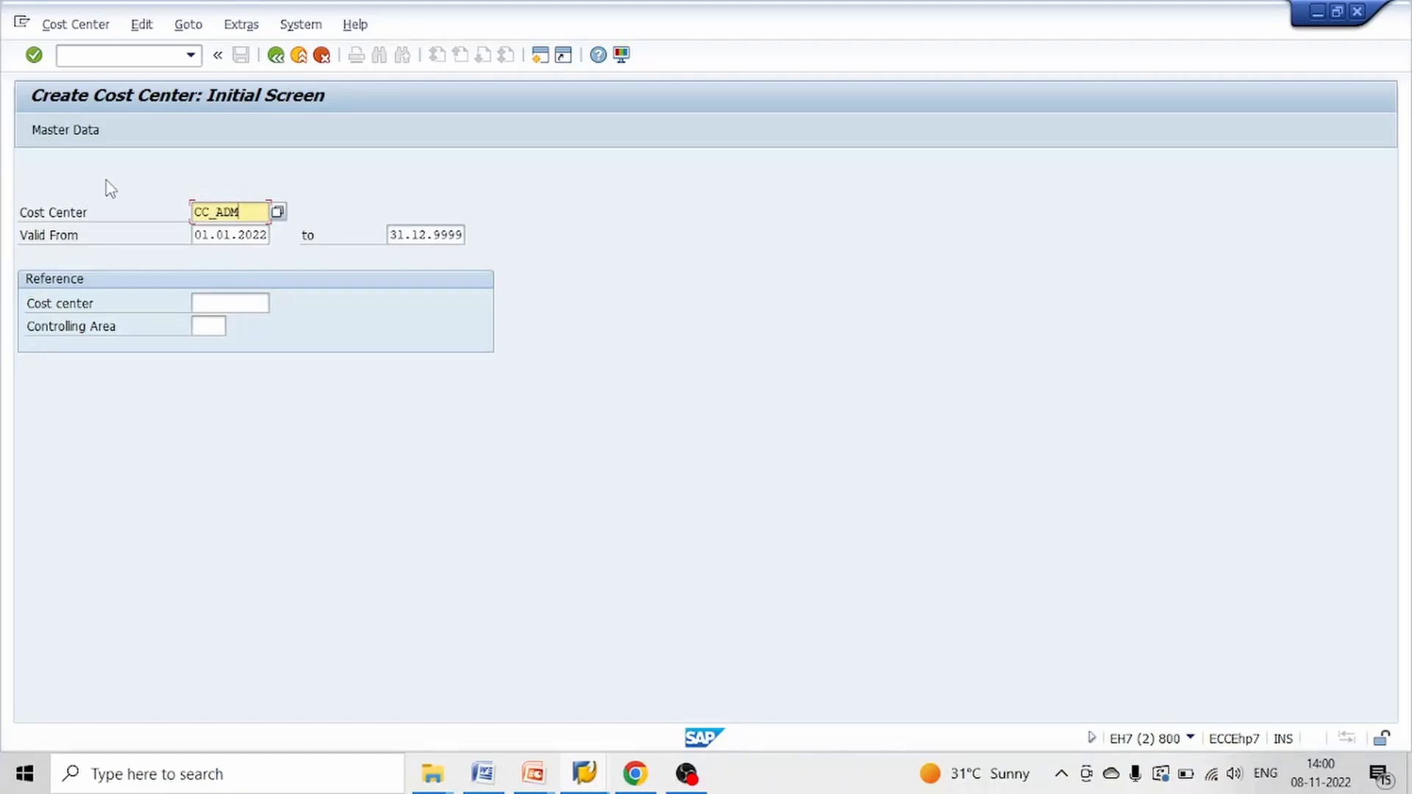
# Open the basic data of new cost center CC_ADM and enter CC_ADM SENDER as both name and description
pyautogui.press('Return')
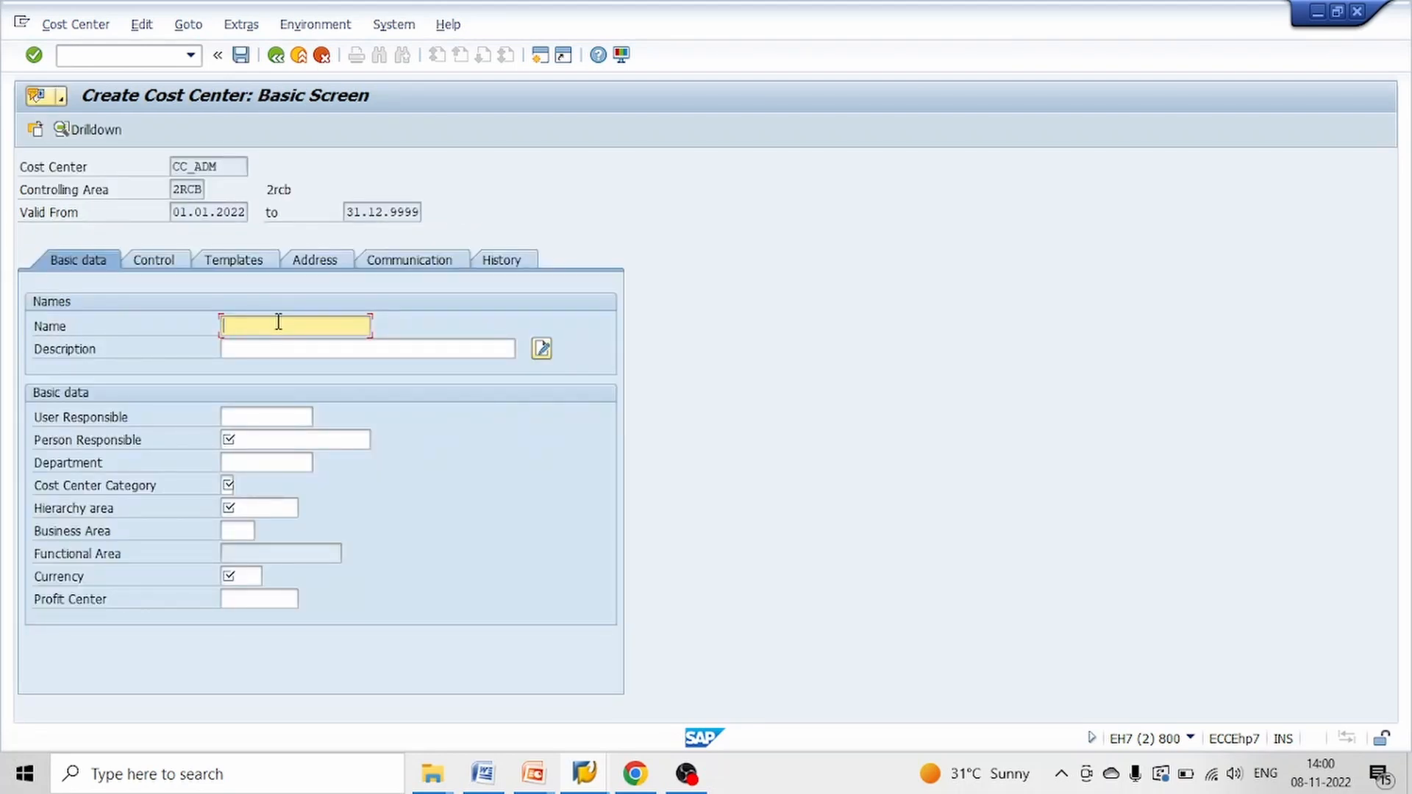
pyautogui.write('CC_ADM SENDER')
pyautogui.press('Tab')
pyautogui.hotkey('shift', 'Tab')
pyautogui.hotkey('ctrl', 'c')
pyautogui.press('Tab')
pyautogui.hotkey('ctrl', 'v')
pyautogui.press('Tab')
pyautogui.press('Tab')
pyautogui.press('Tab')
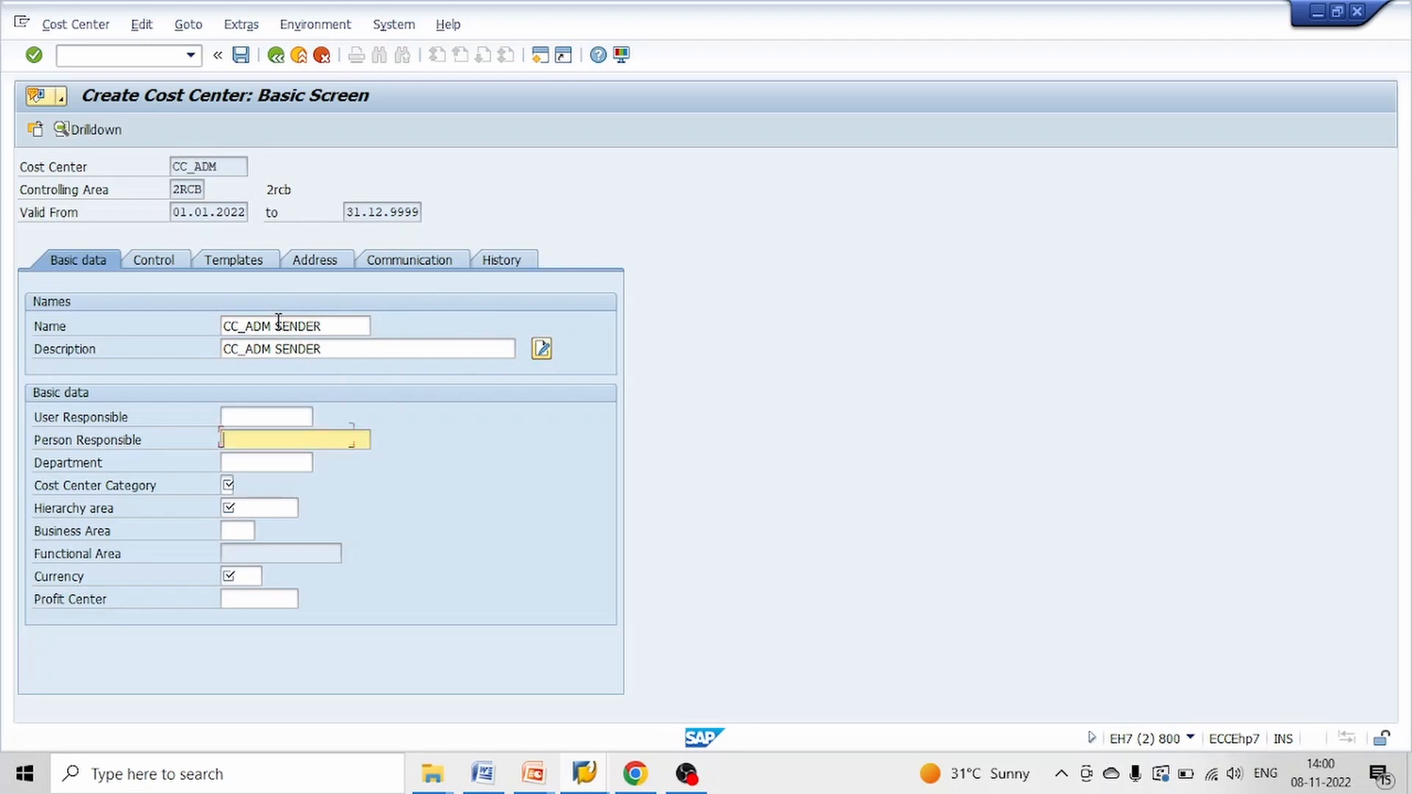
# Set the person responsible to TEST, the cost center category to 1 and the hierarchy area to 2RCB_HIE
pyautogui.write('TEST')
pyautogui.press('Tab')
pyautogui.press('Tab')
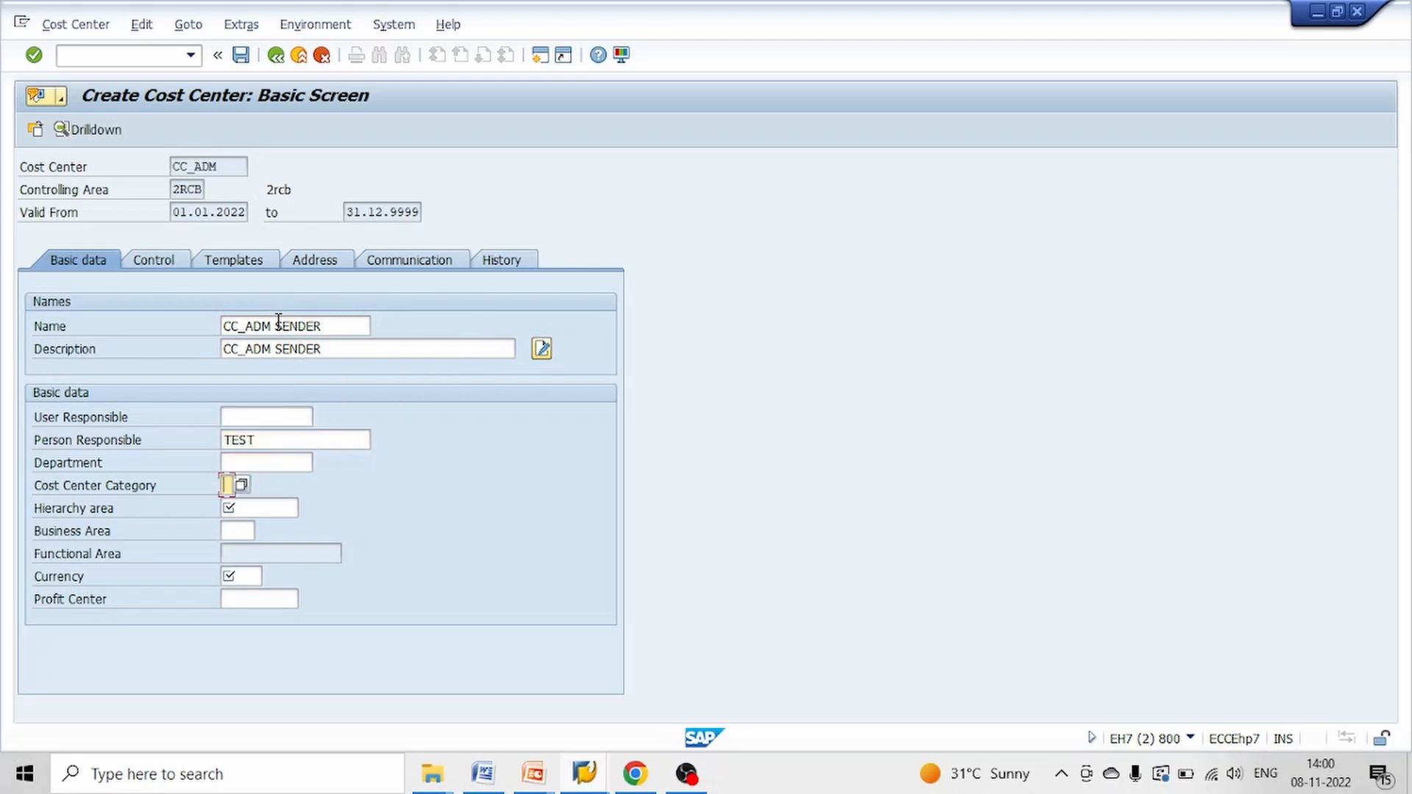
pyautogui.press('Down')
pyautogui.press('Return')
pyautogui.press('Tab')
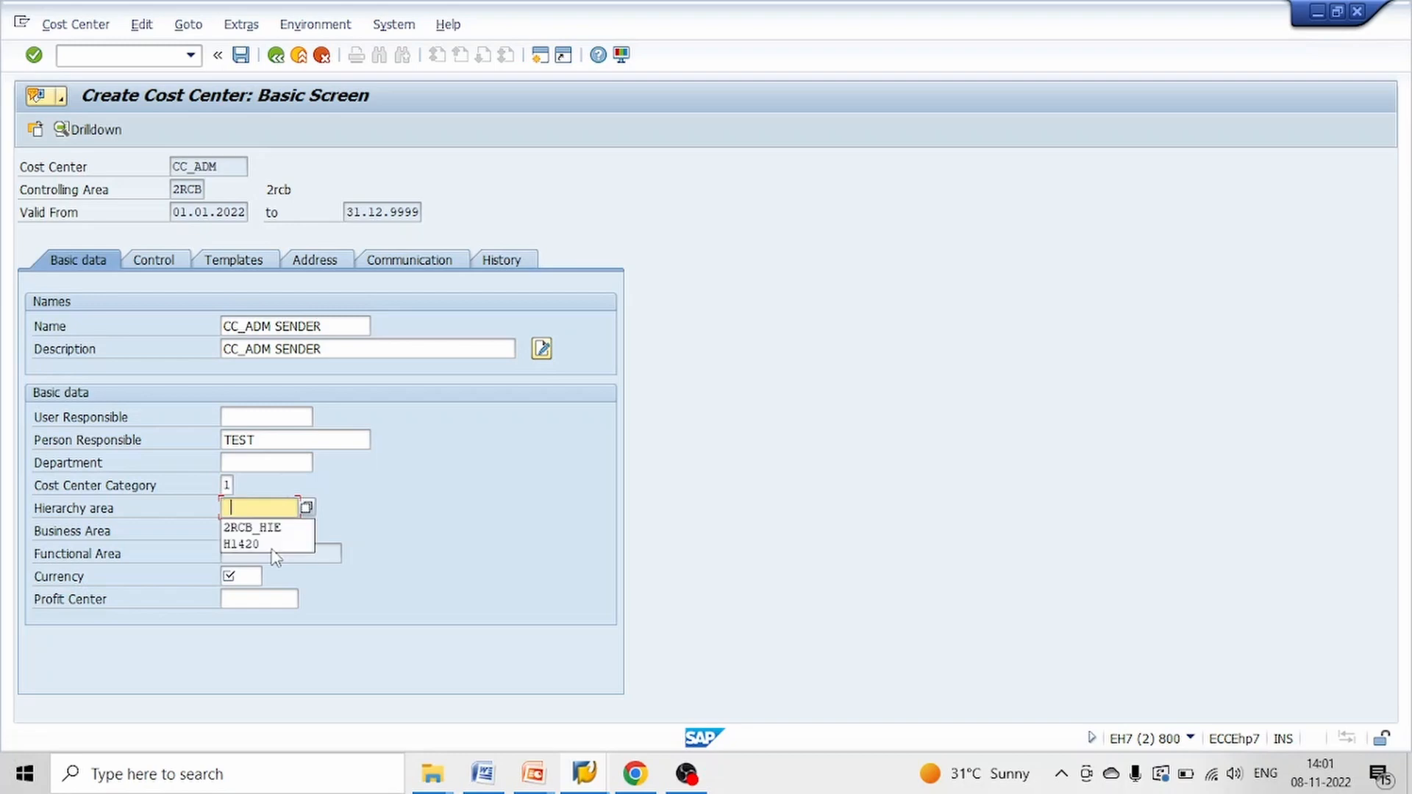
pyautogui.press('Down')
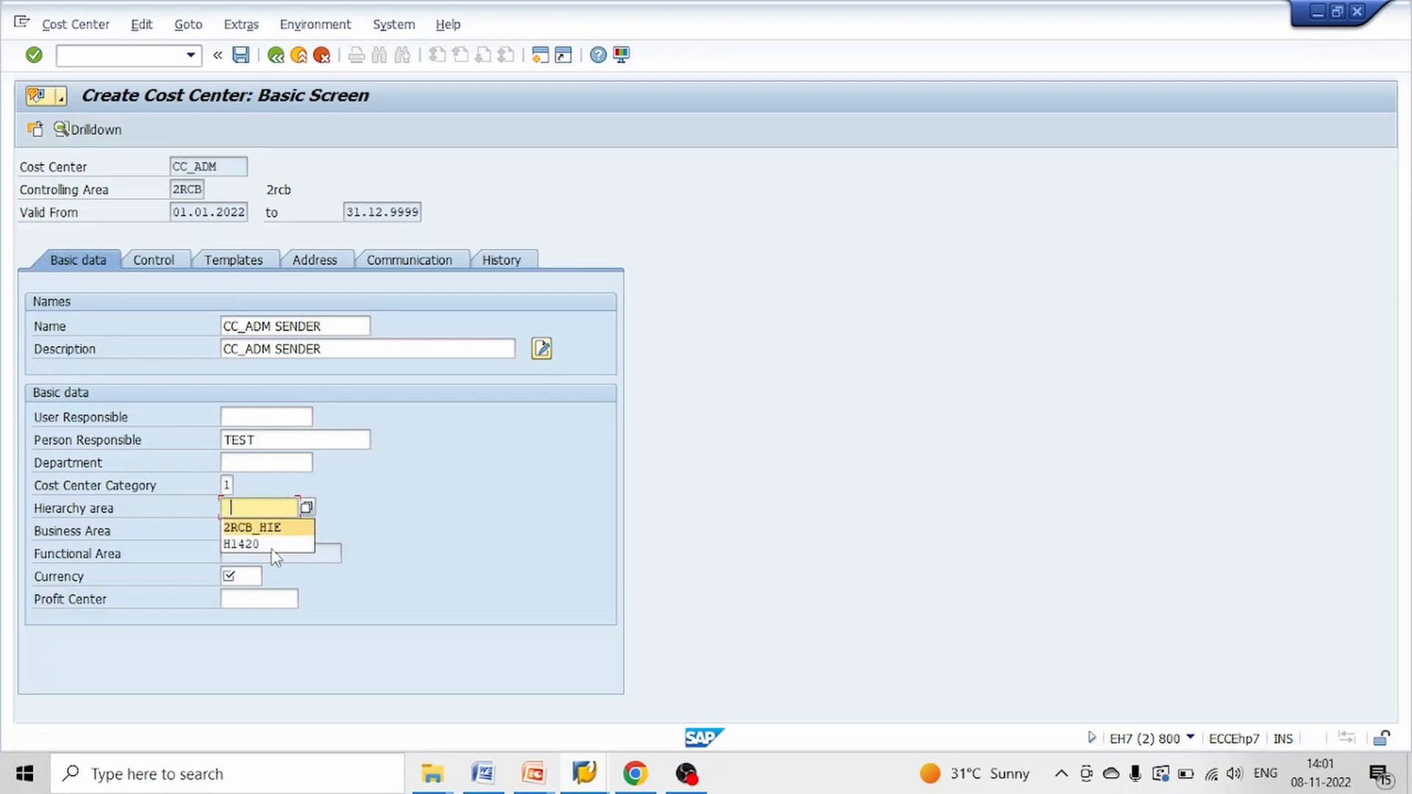
pyautogui.press('Return')
# Set the currency to INR and save cost center CC_ADM without a profit center
pyautogui.press('Tab')
pyautogui.press('Tab')
pyautogui.press('Tab')
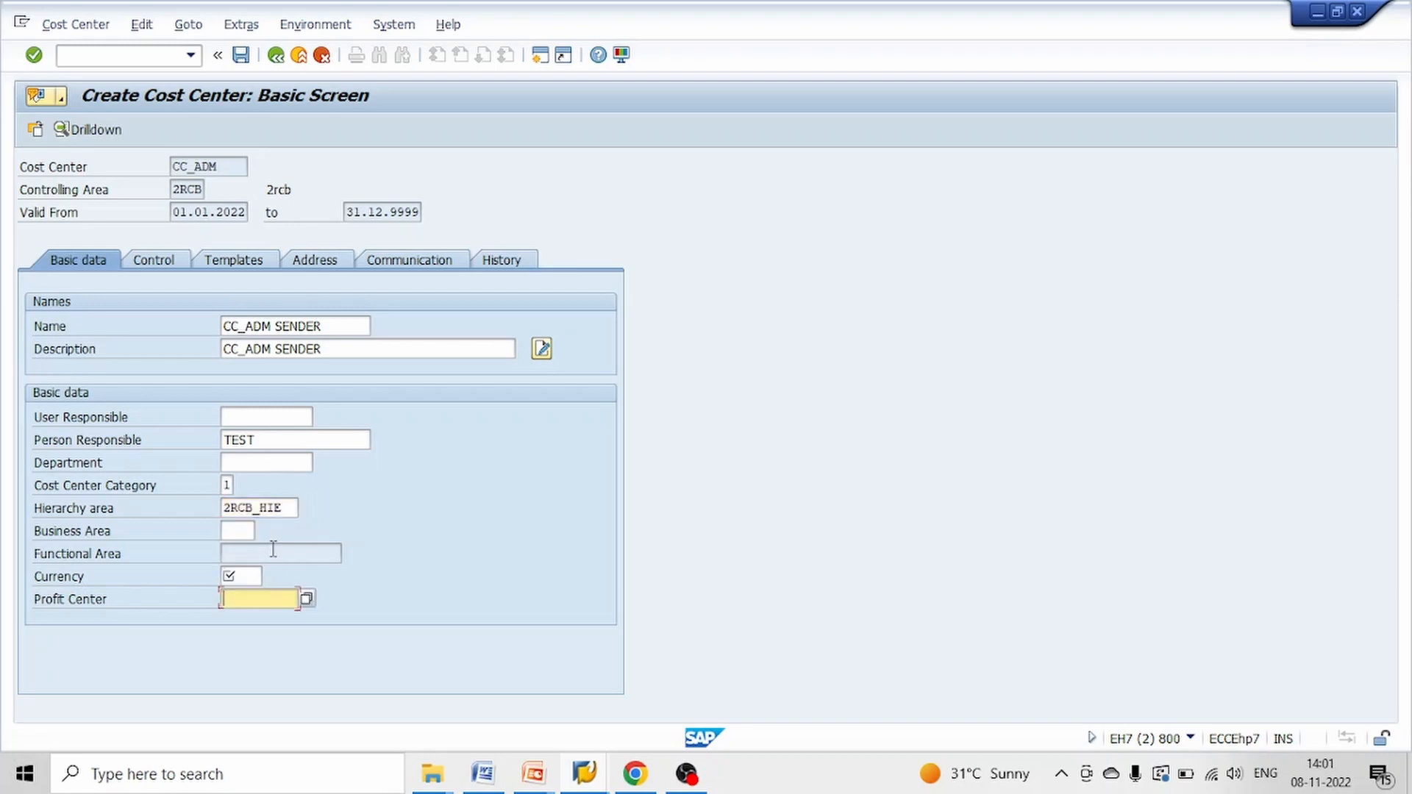
pyautogui.hotkey('shift', 'Tab')
pyautogui.write('IN')
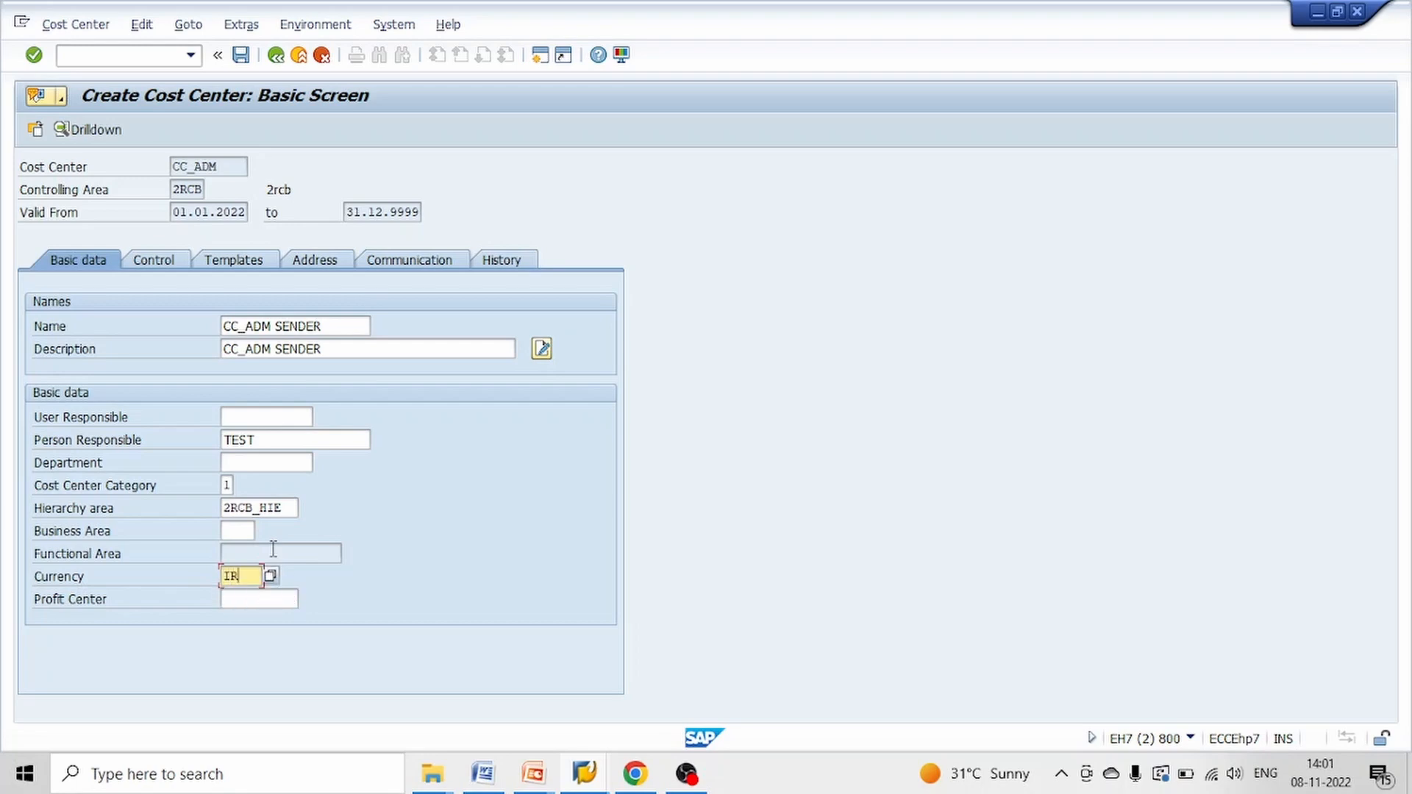
pyautogui.write('R')
pyautogui.press('Return')
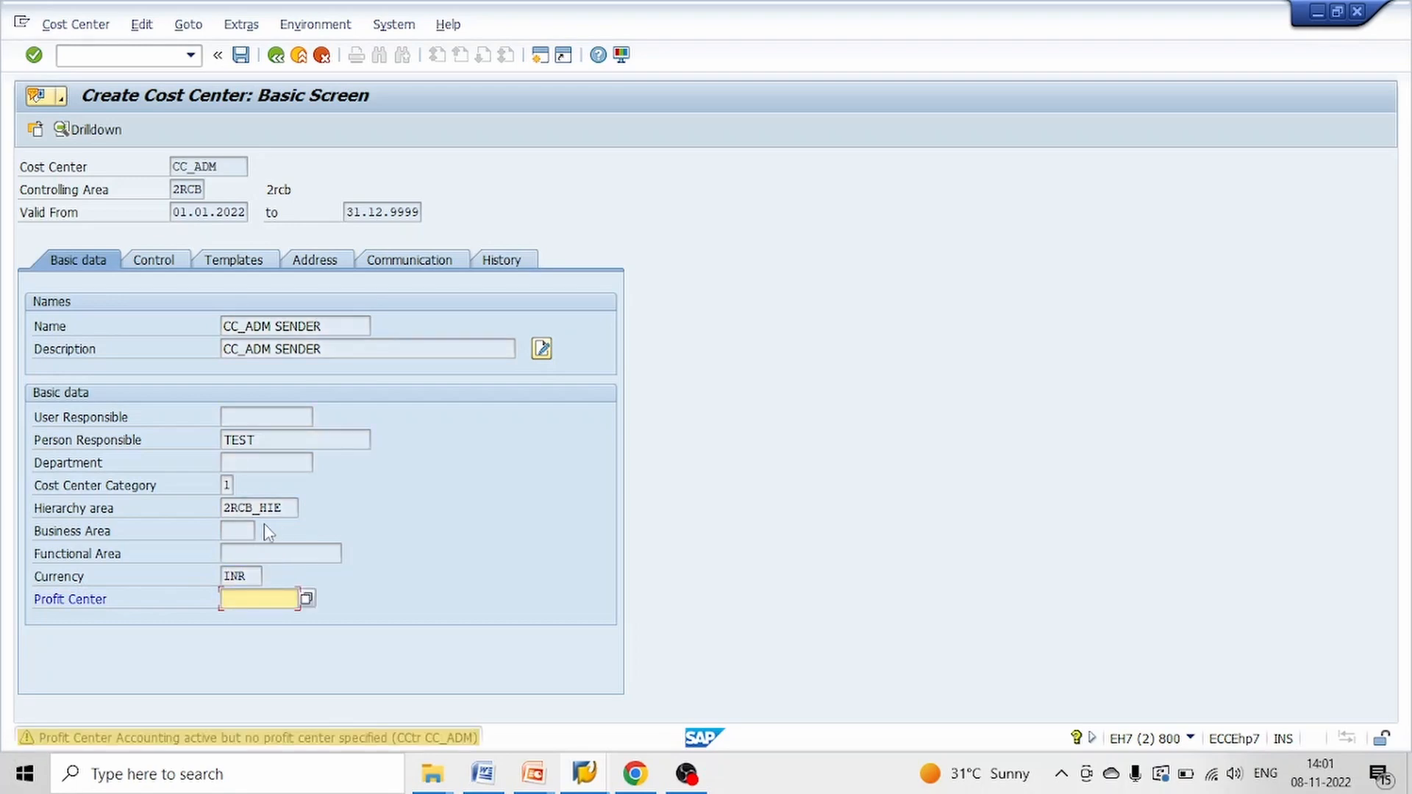
pyautogui.press('Return')
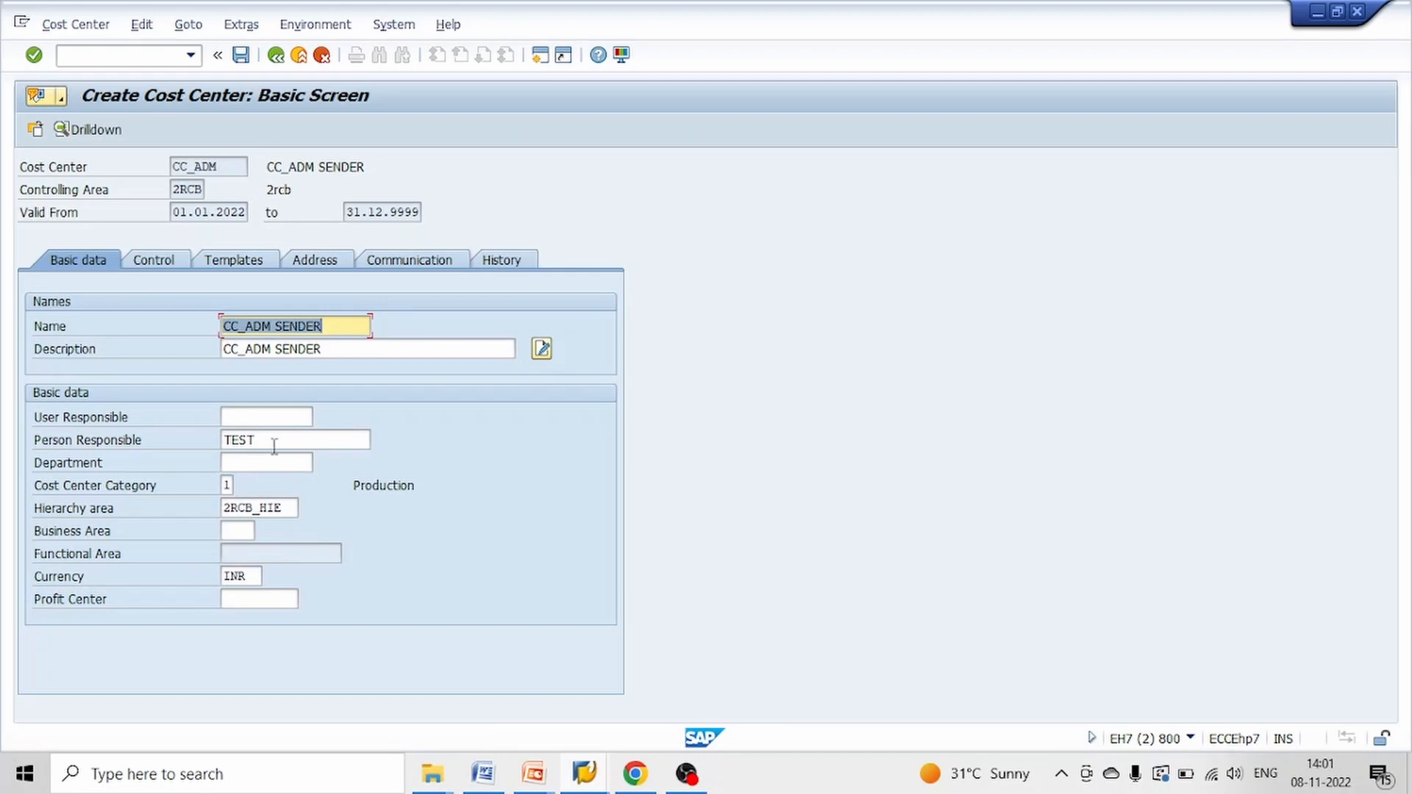
pyautogui.click(242, 56)
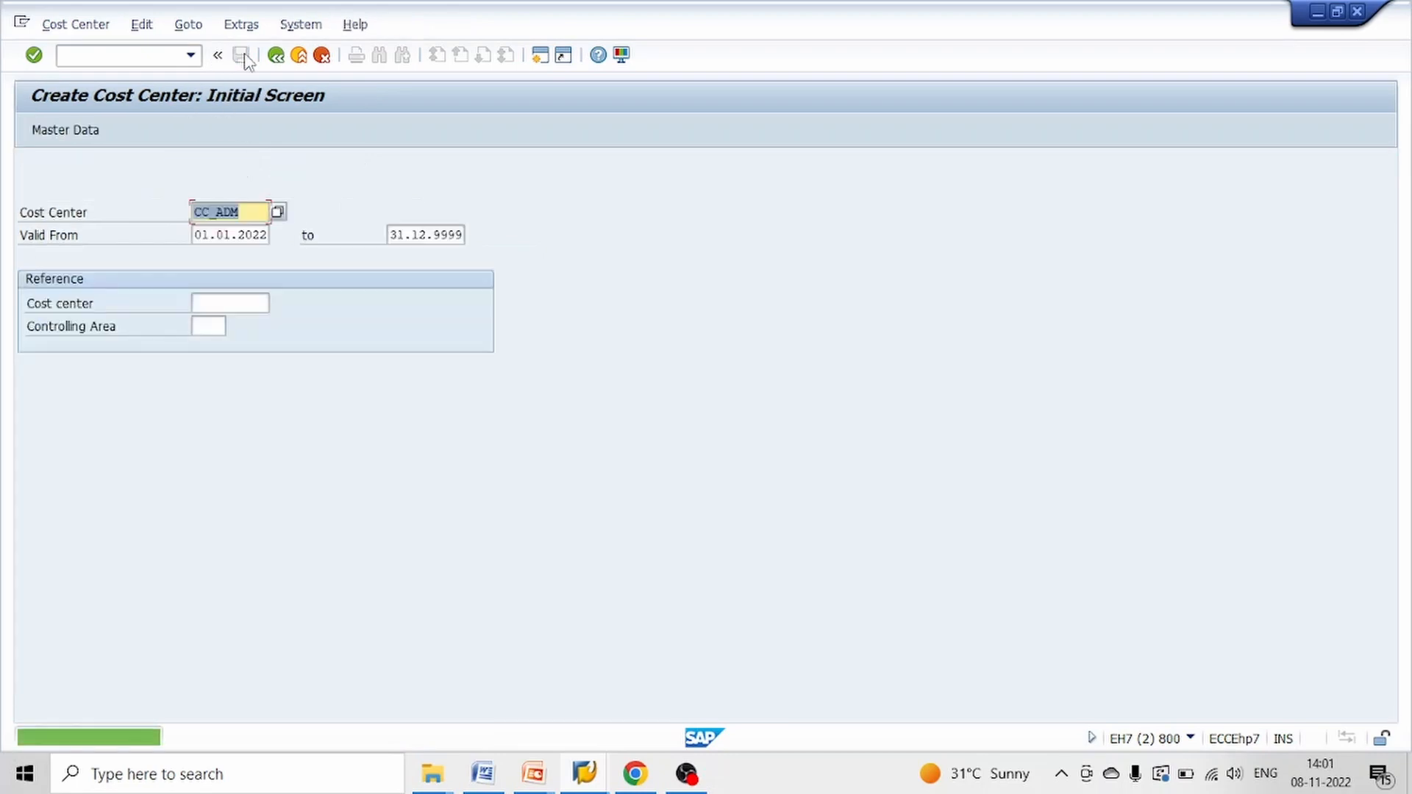
# Start creating cost center CC_PRD with CC_ADM as the reference cost center
pyautogui.click(255, 214)
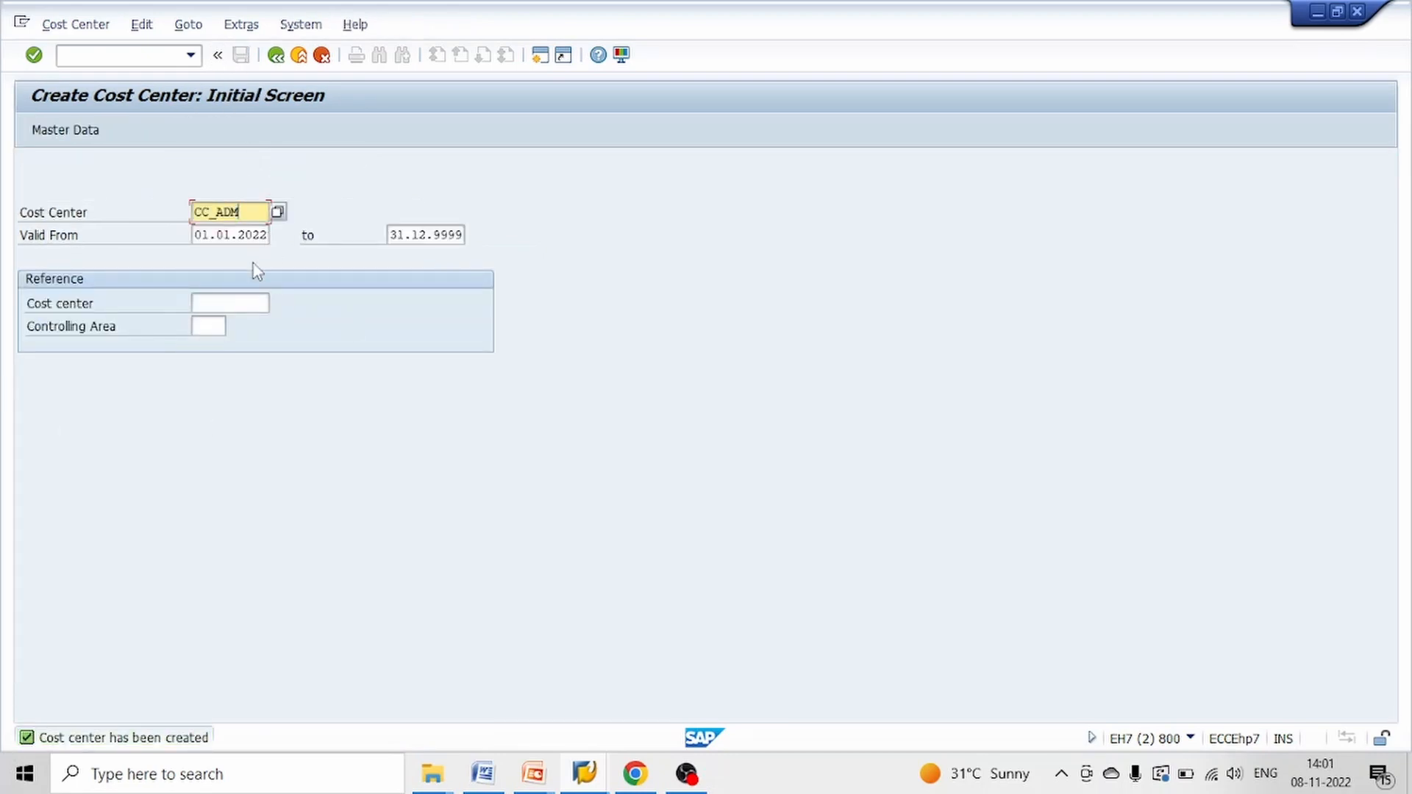
pyautogui.click(227, 303)
pyautogui.hotkey('ctrl', 'v')
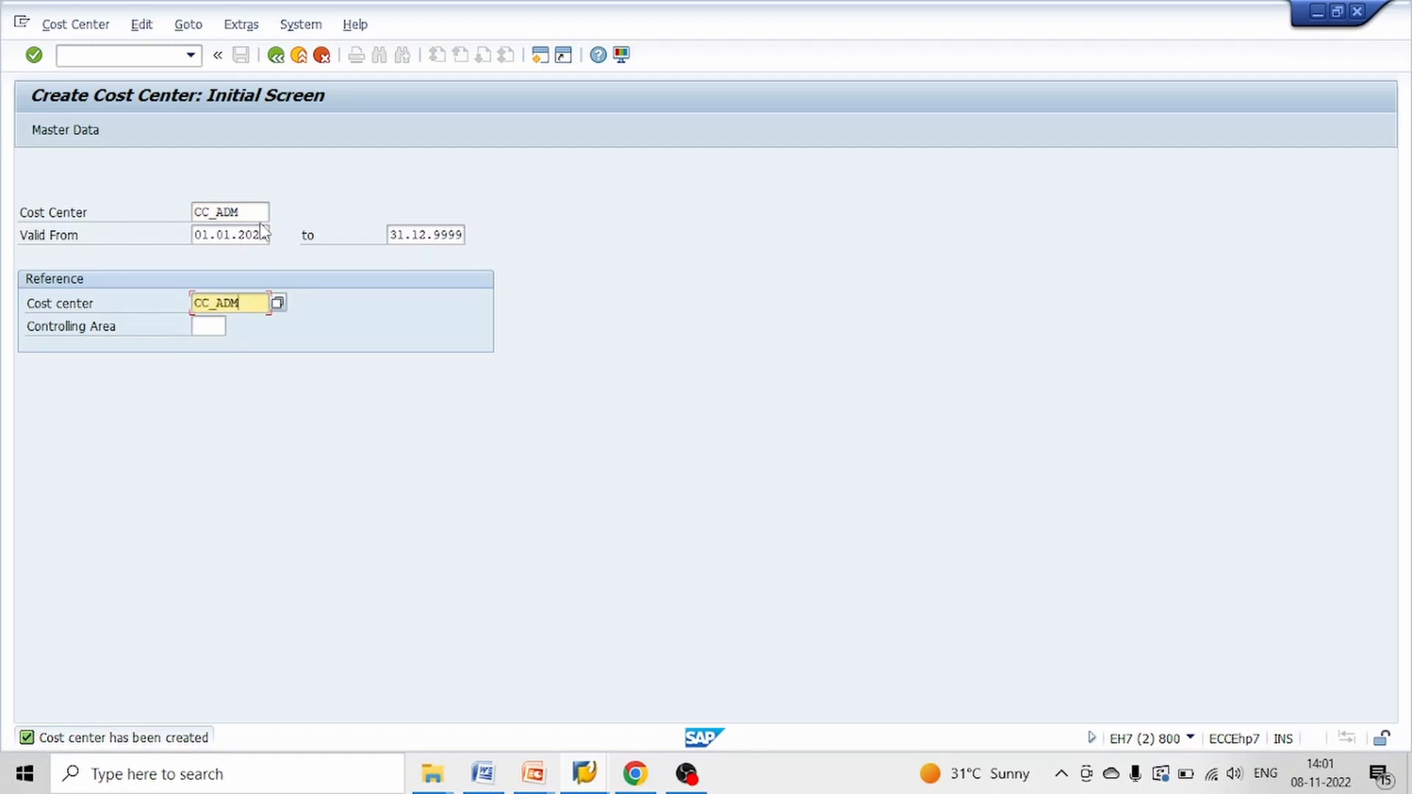
pyautogui.hotkey('alt', 'Tab')
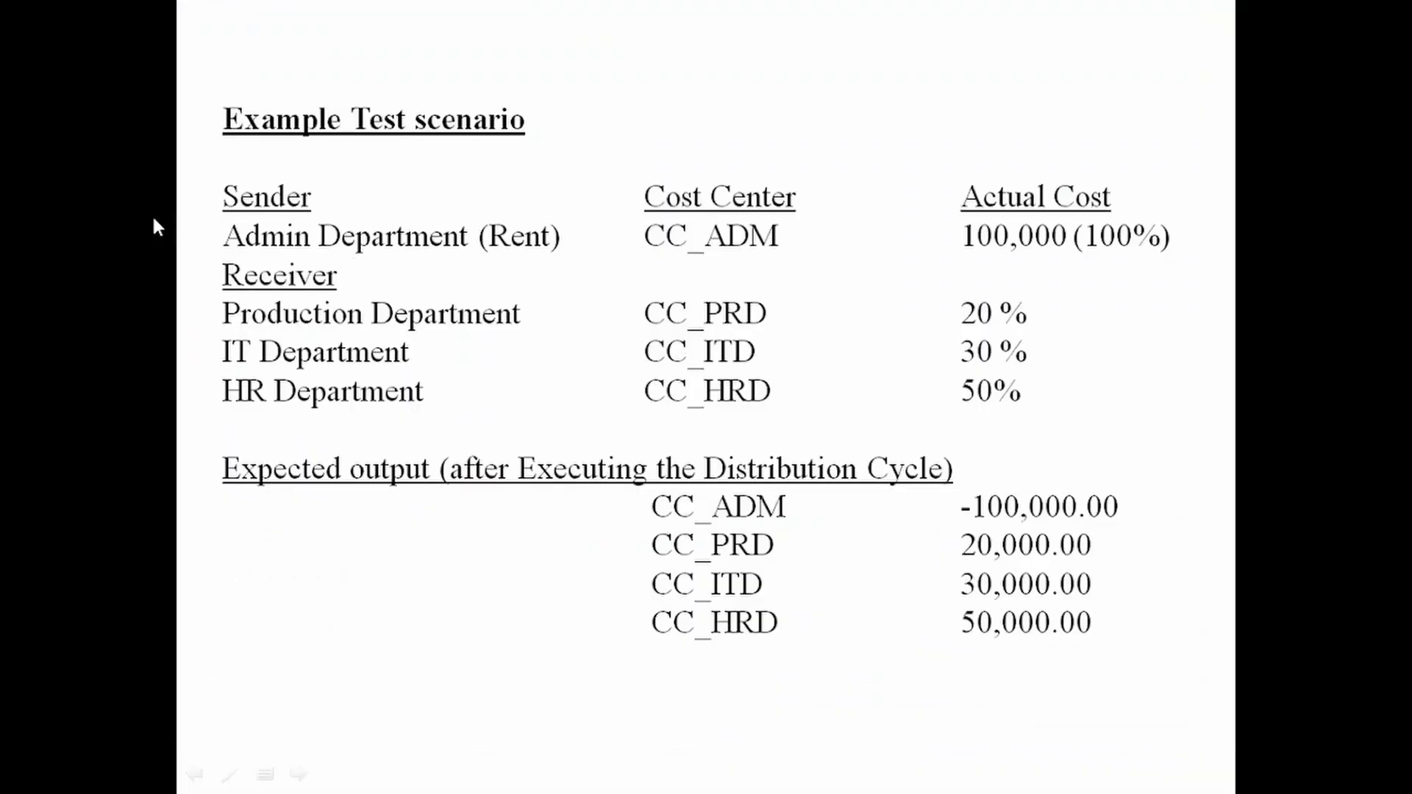
pyautogui.hotkey('alt', 'Tab')
pyautogui.click(257, 214)
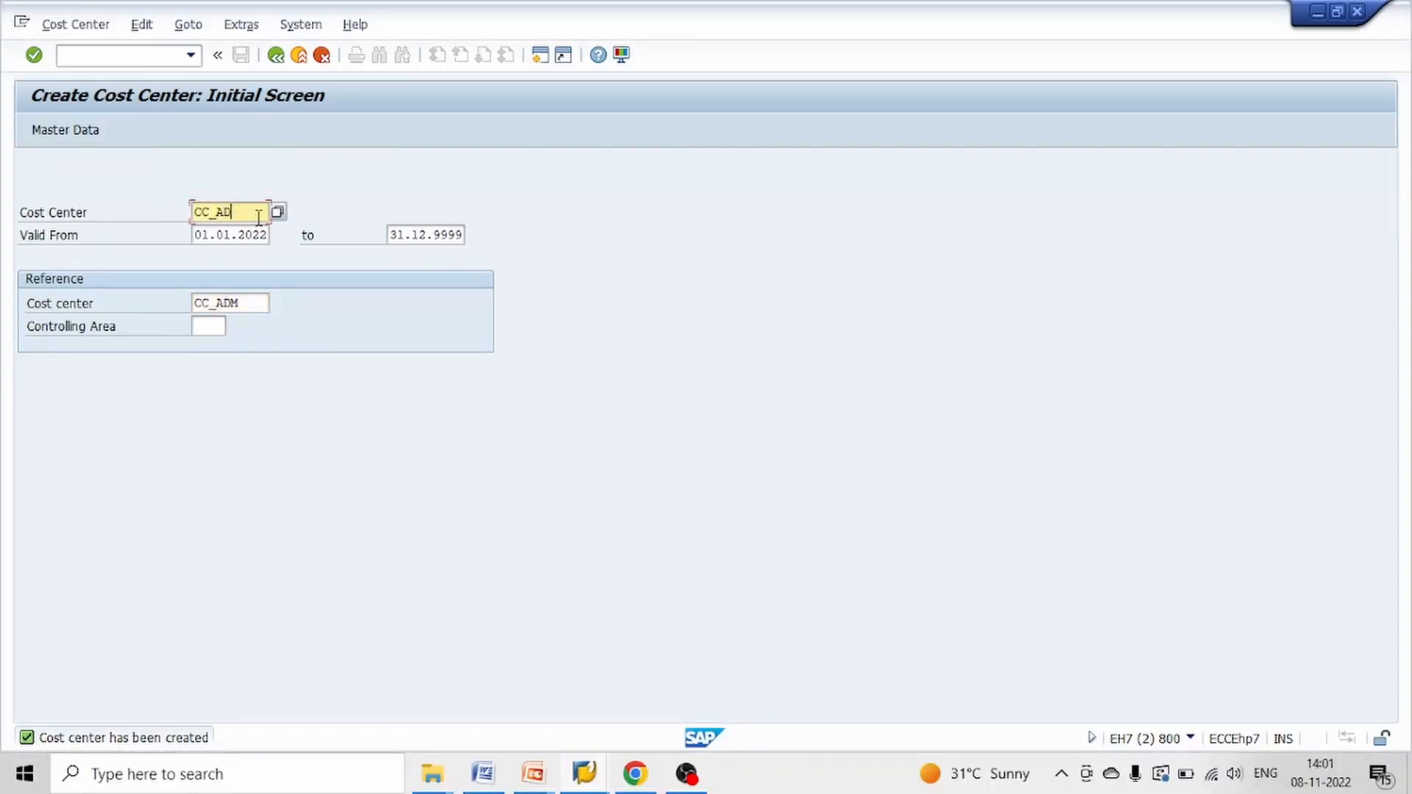
pyautogui.press('BackSpace')
pyautogui.press('BackSpace')
pyautogui.write('PRD')
pyautogui.press('Return')
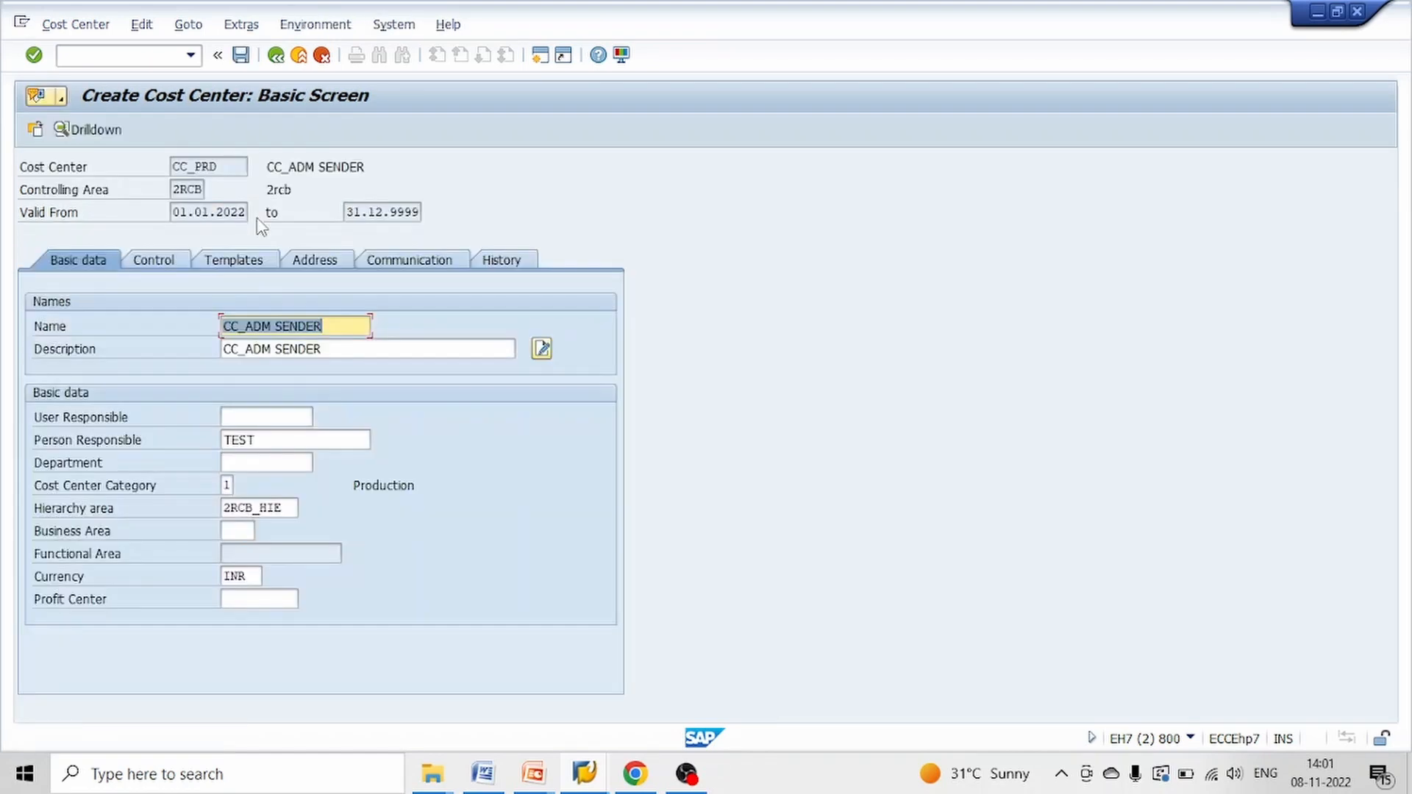
# Enter CC_PRD RECEIVER ONE as name and description, and save the cost center without a profit center
pyautogui.write('CC_')
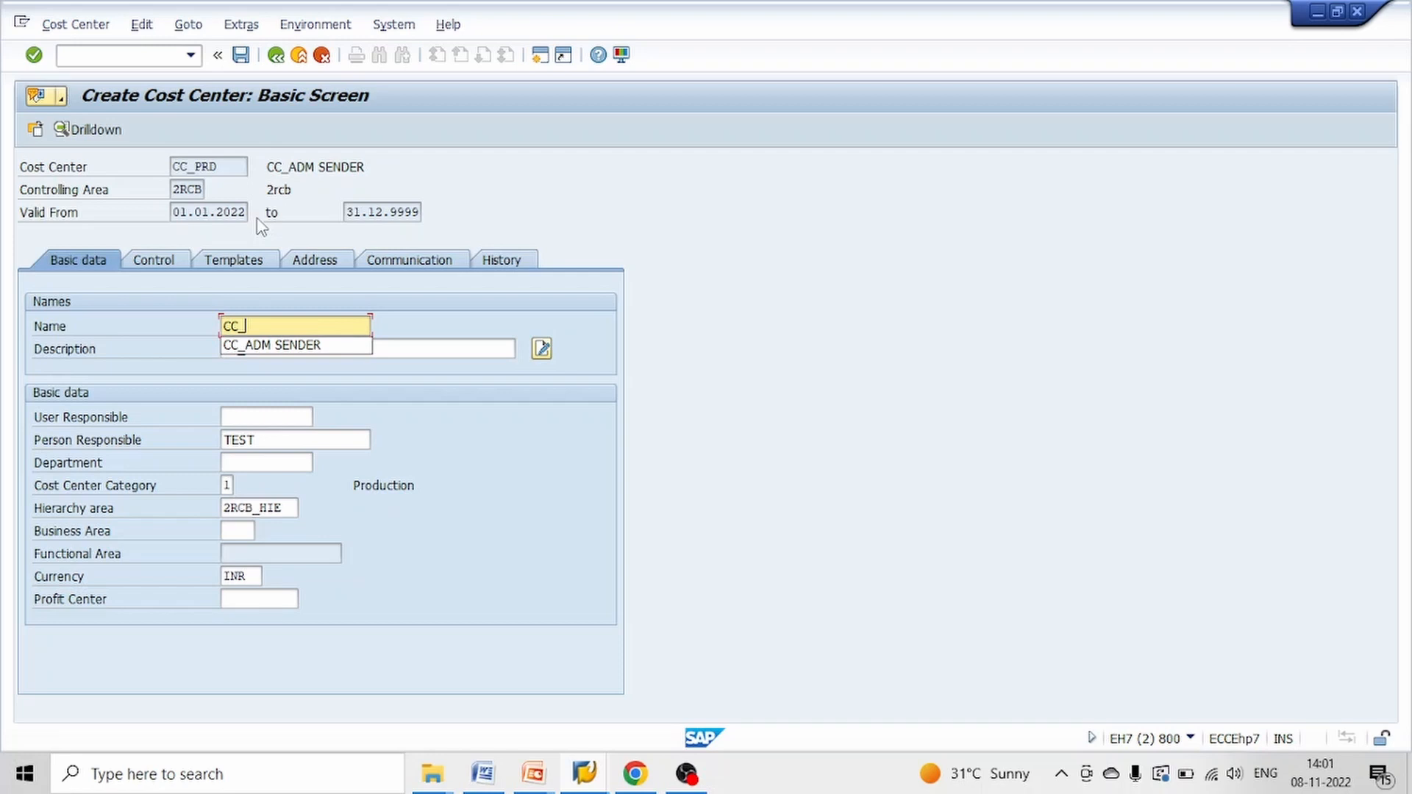
pyautogui.write('PRD RECEI')
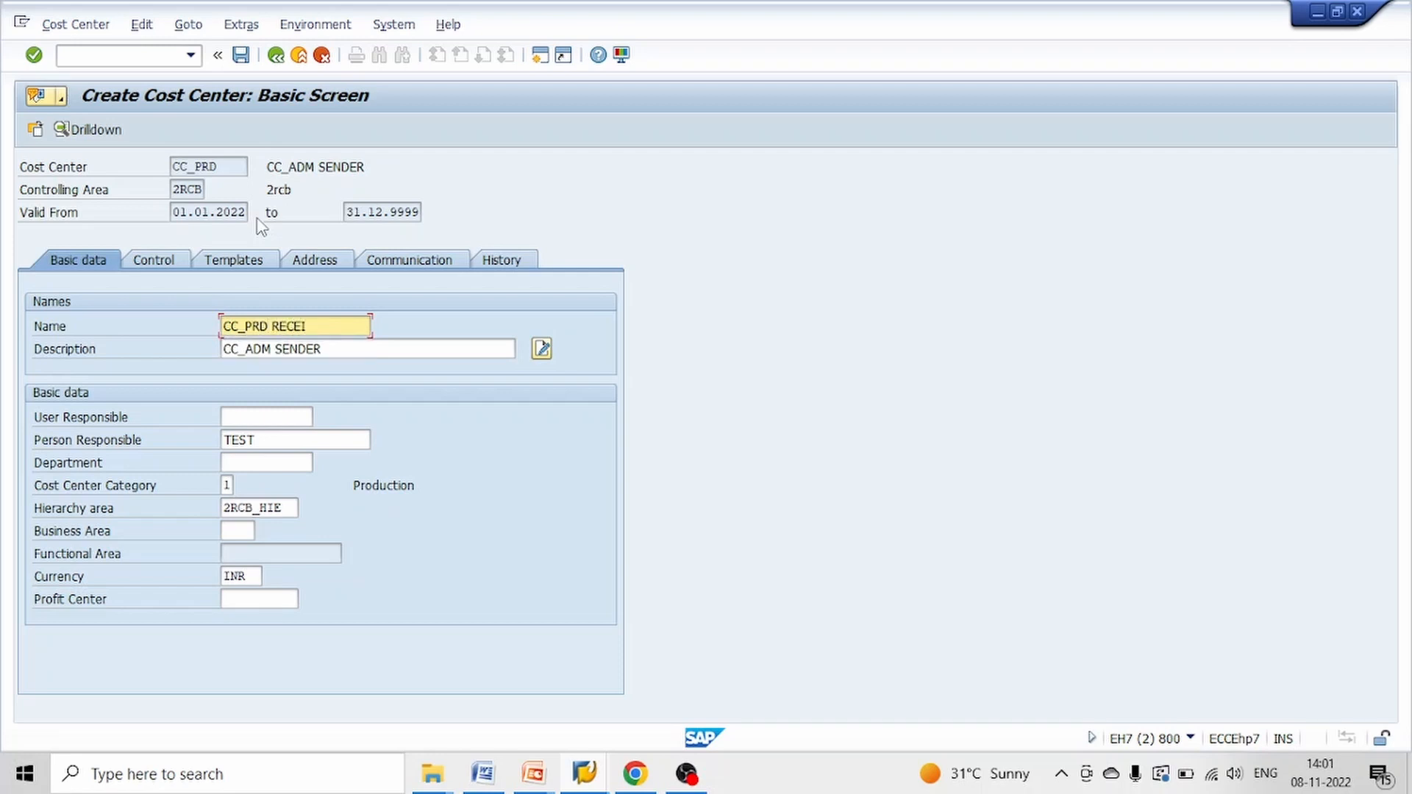
pyautogui.write('VER ONE')
pyautogui.press('Tab')
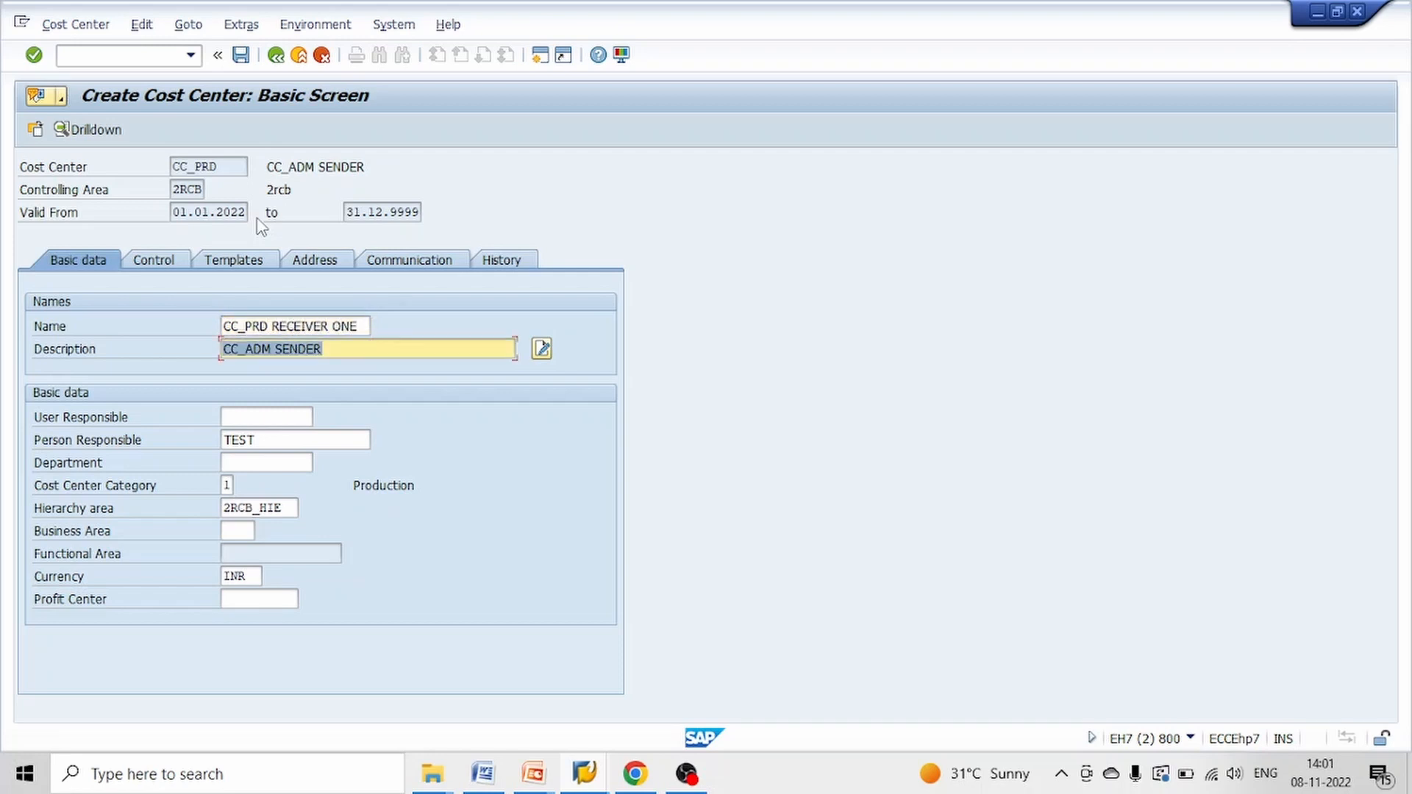
pyautogui.hotkey('shift', 'Tab')
pyautogui.hotkey('ctrl', 'c')
pyautogui.press('Tab')
pyautogui.hotkey('ctrl', 'v')
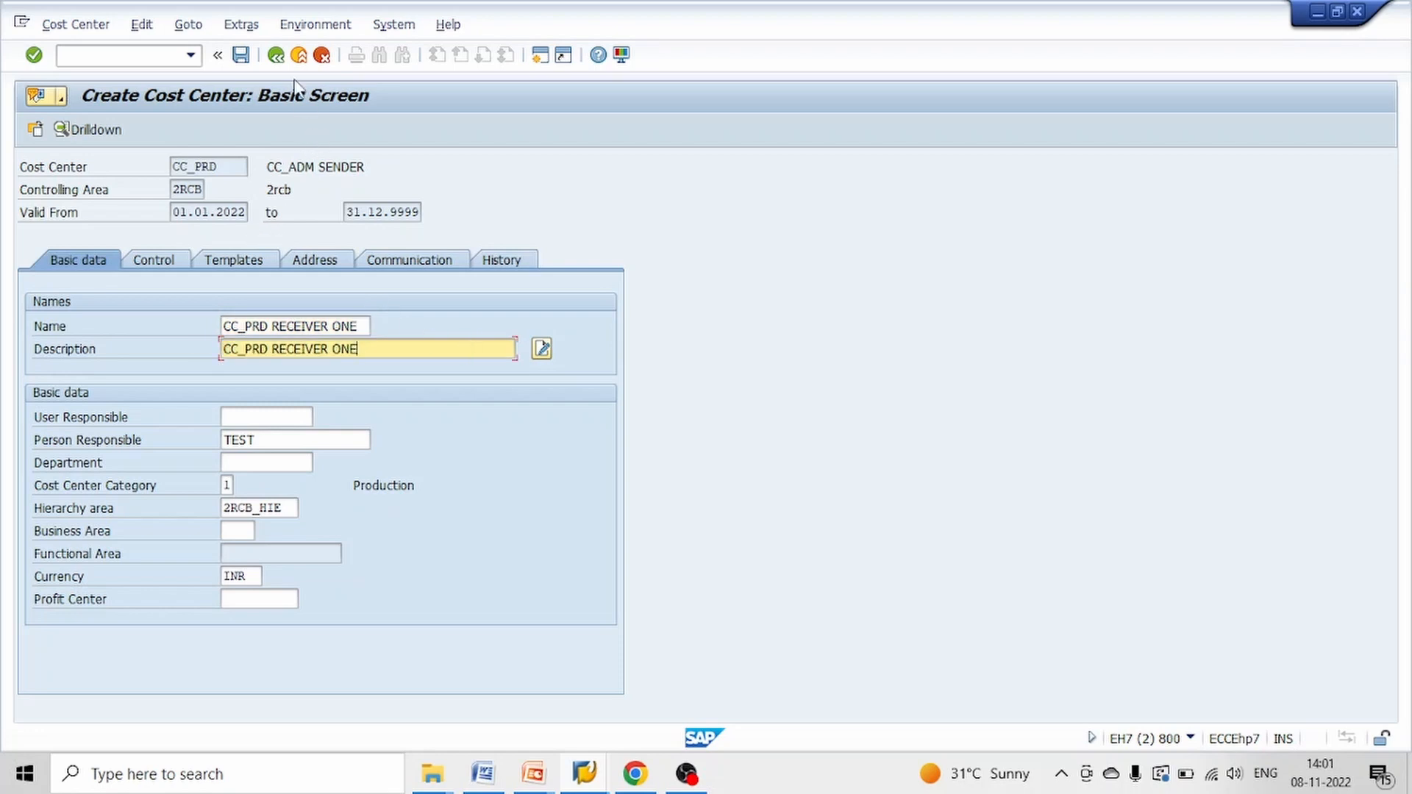
pyautogui.click(241, 56)
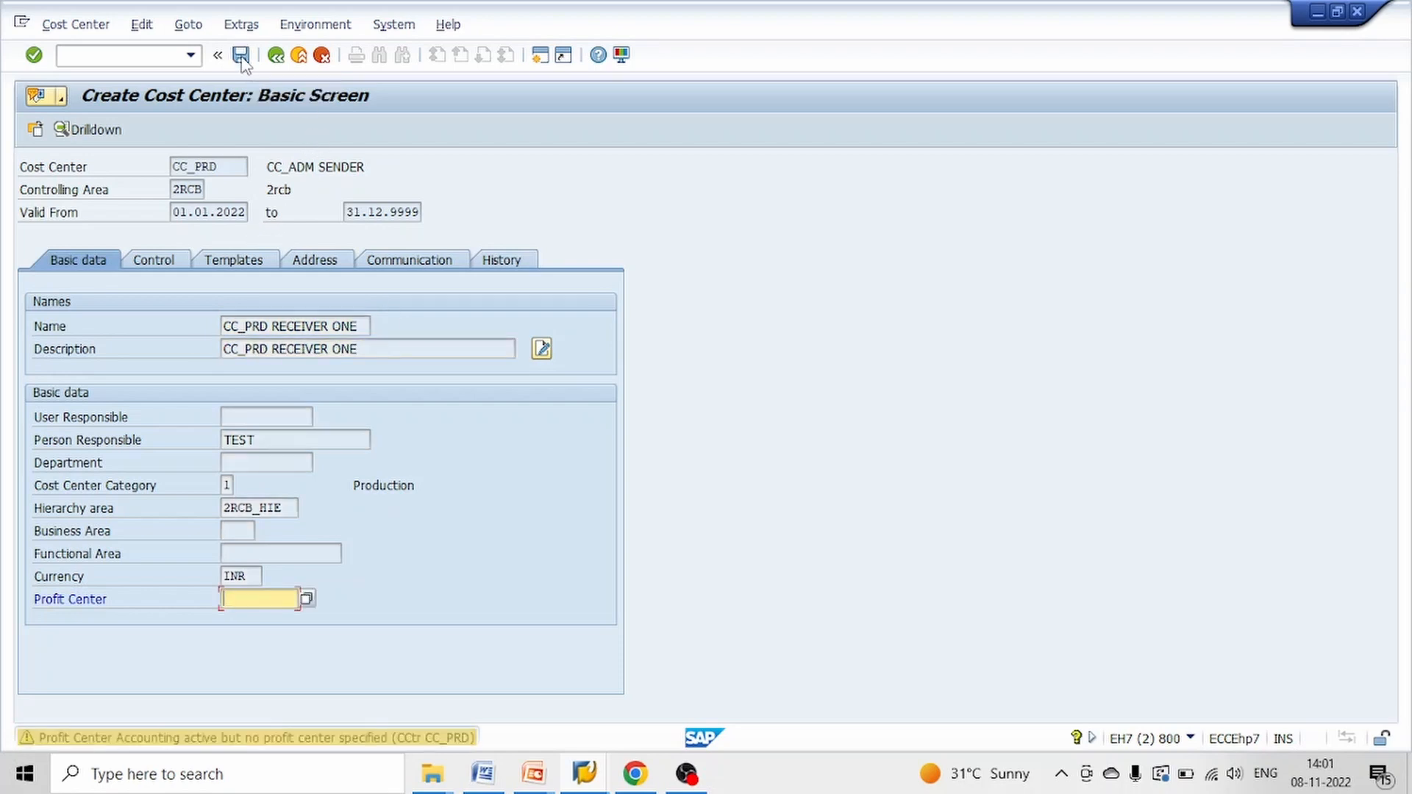
pyautogui.click(241, 56)
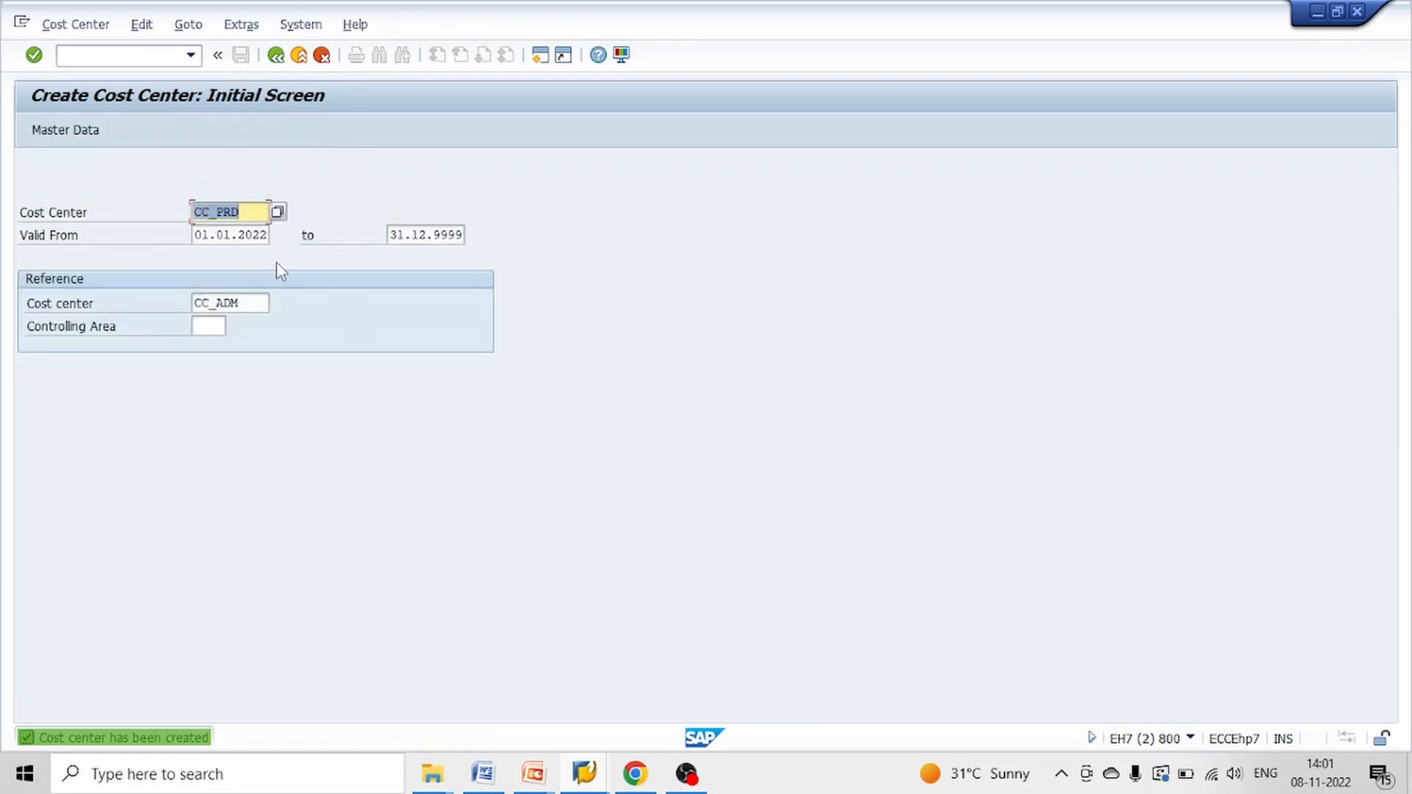
# Start creating cost center CC_ITD with CC_PRD as the reference cost center
pyautogui.press('Tab')
pyautogui.press('Tab')
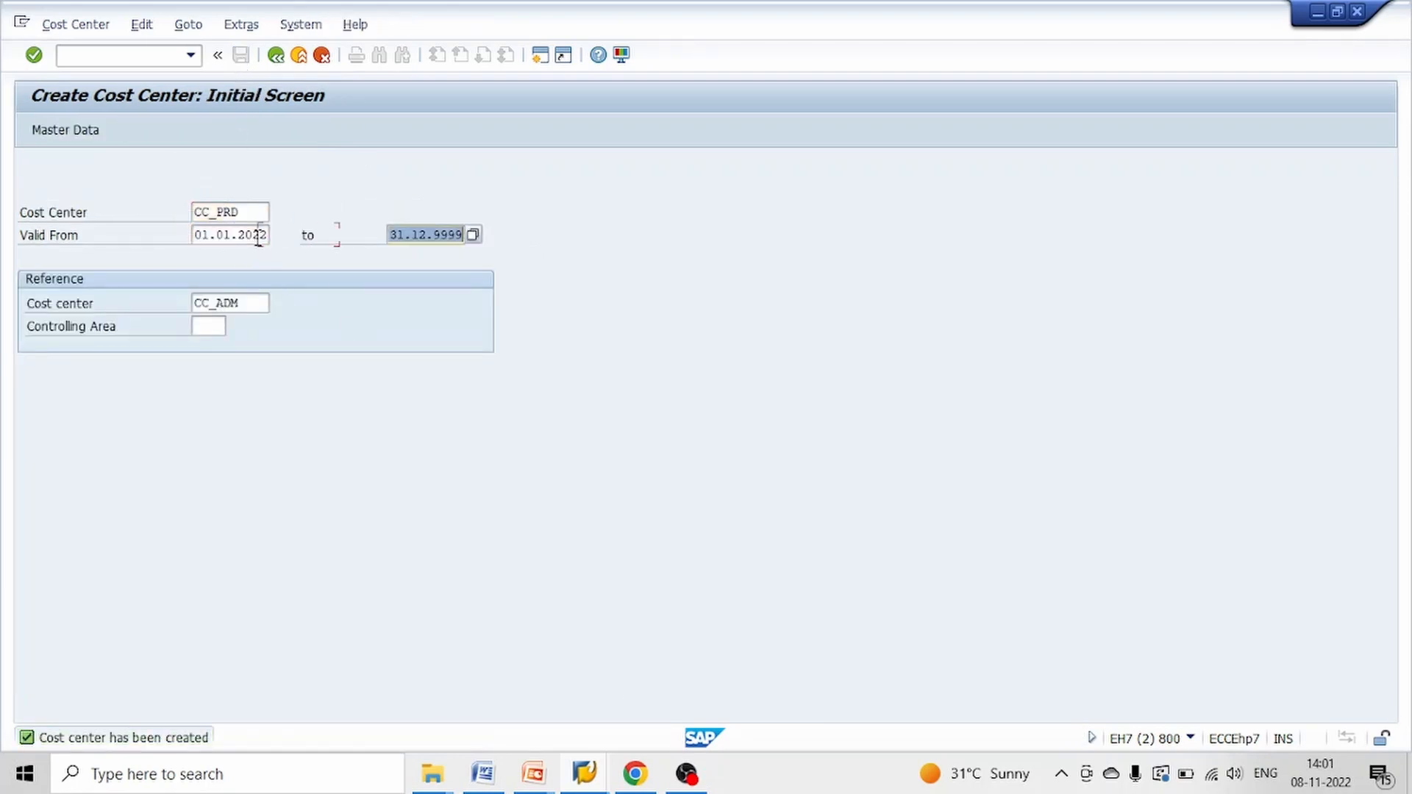
pyautogui.press('Tab')
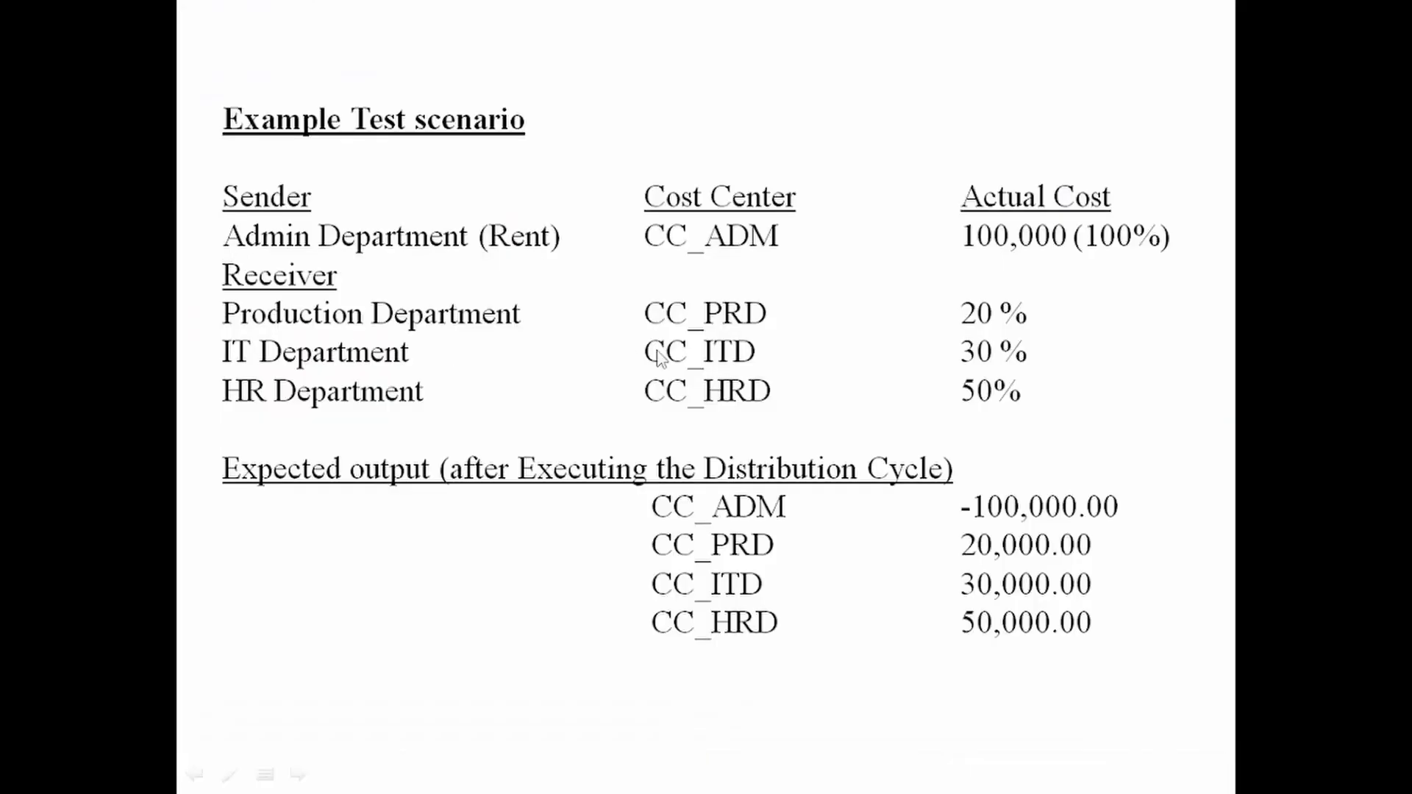
pyautogui.hotkey('alt', 'Tab')
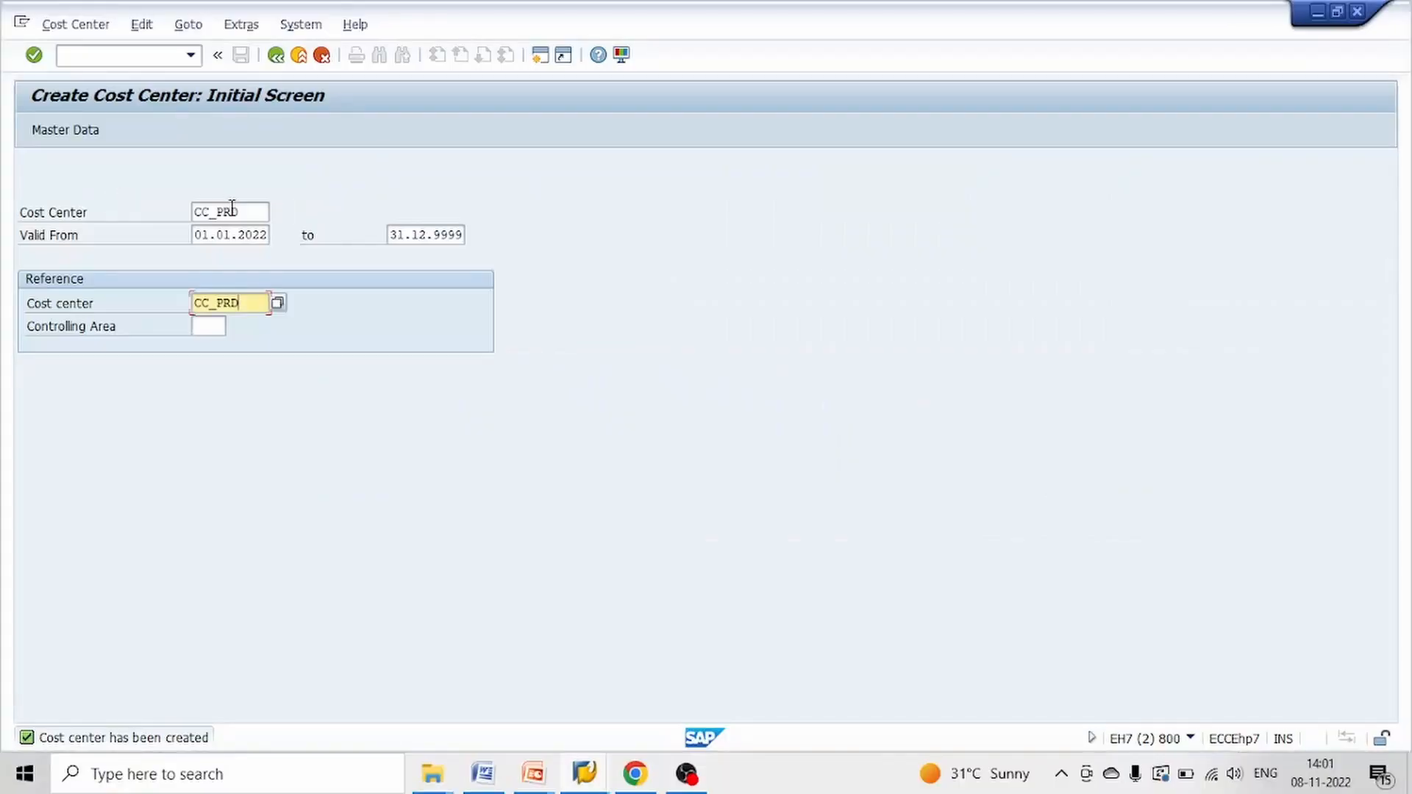
pyautogui.click(252, 212)
pyautogui.press('BackSpace')
pyautogui.press('BackSpace')
pyautogui.press('BackSpace')
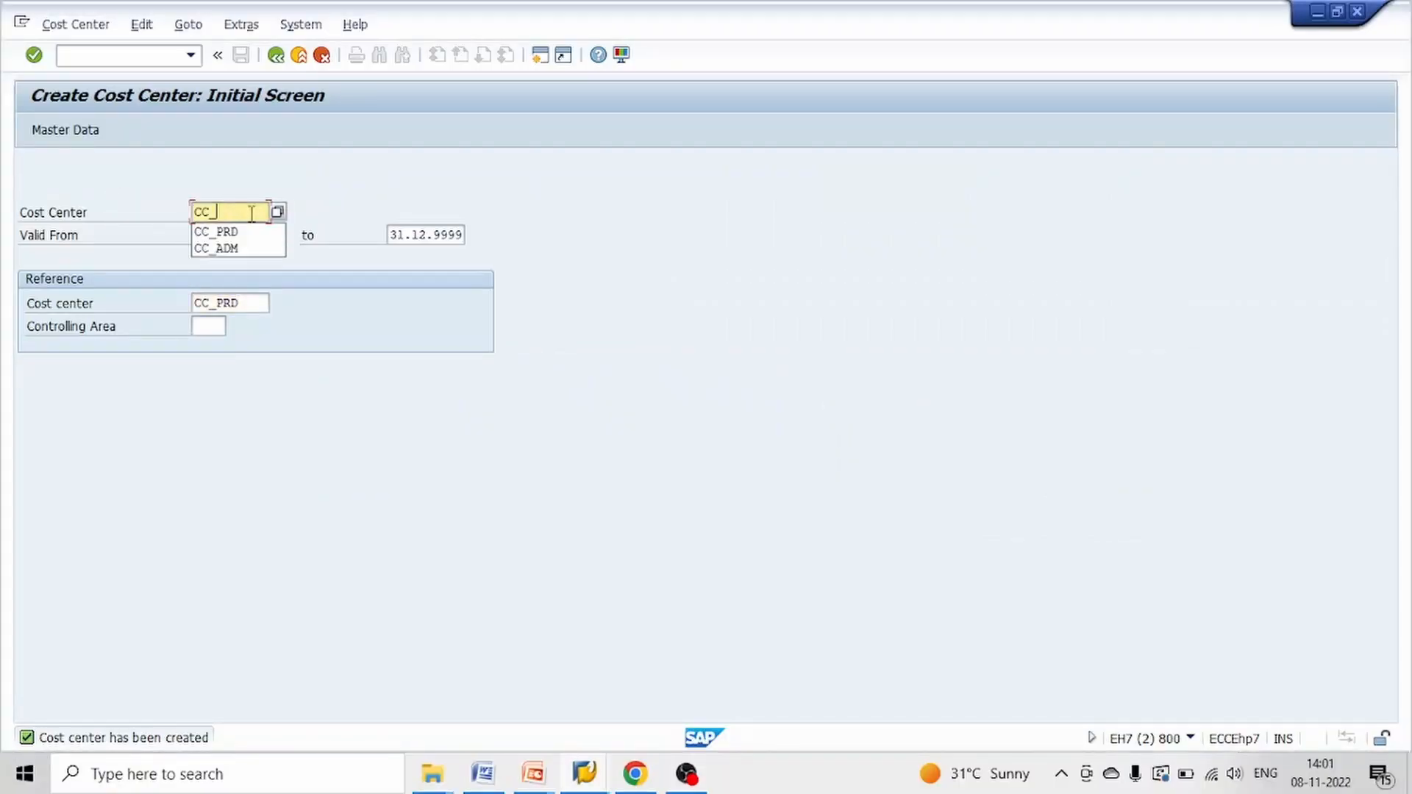
pyautogui.write('IT')
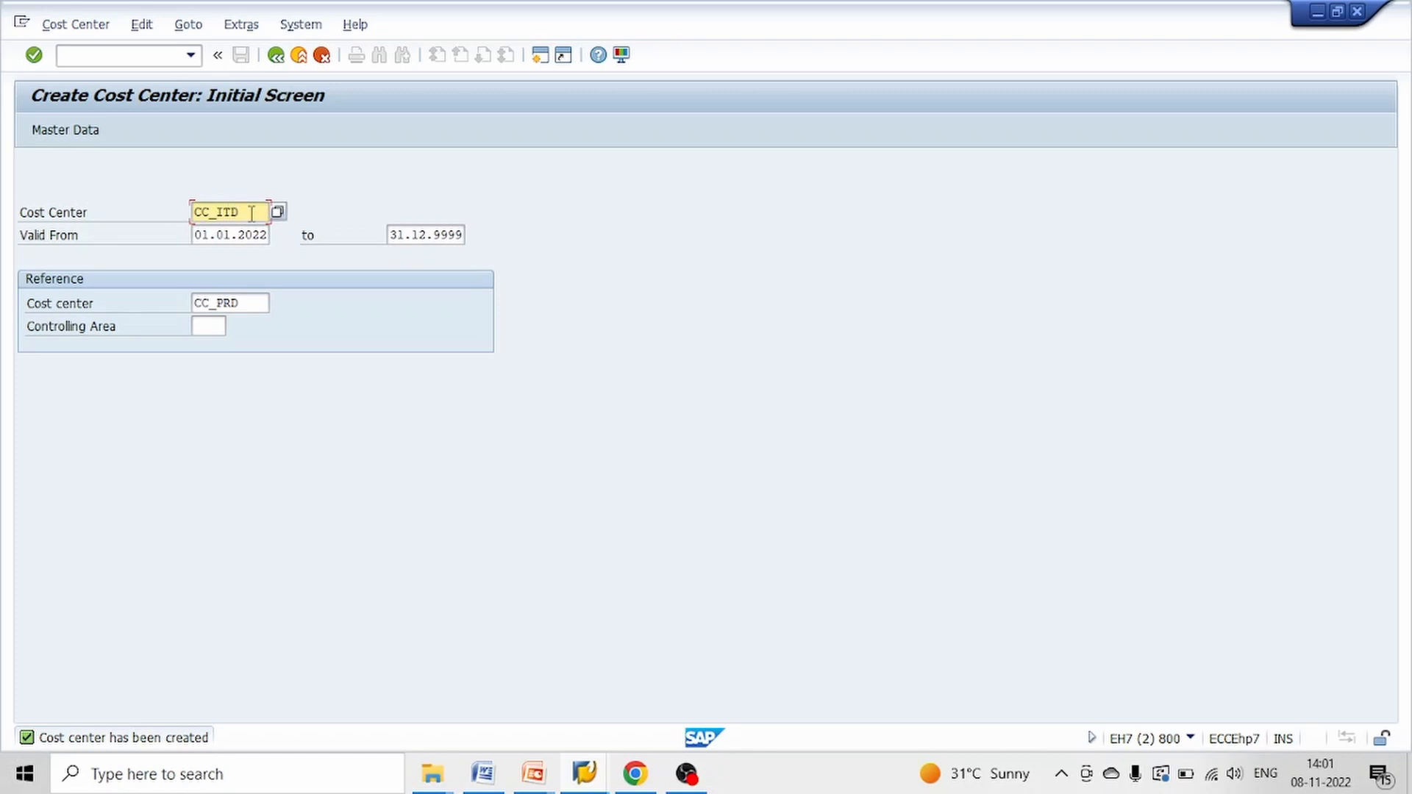
pyautogui.write('D')
pyautogui.press('Return')
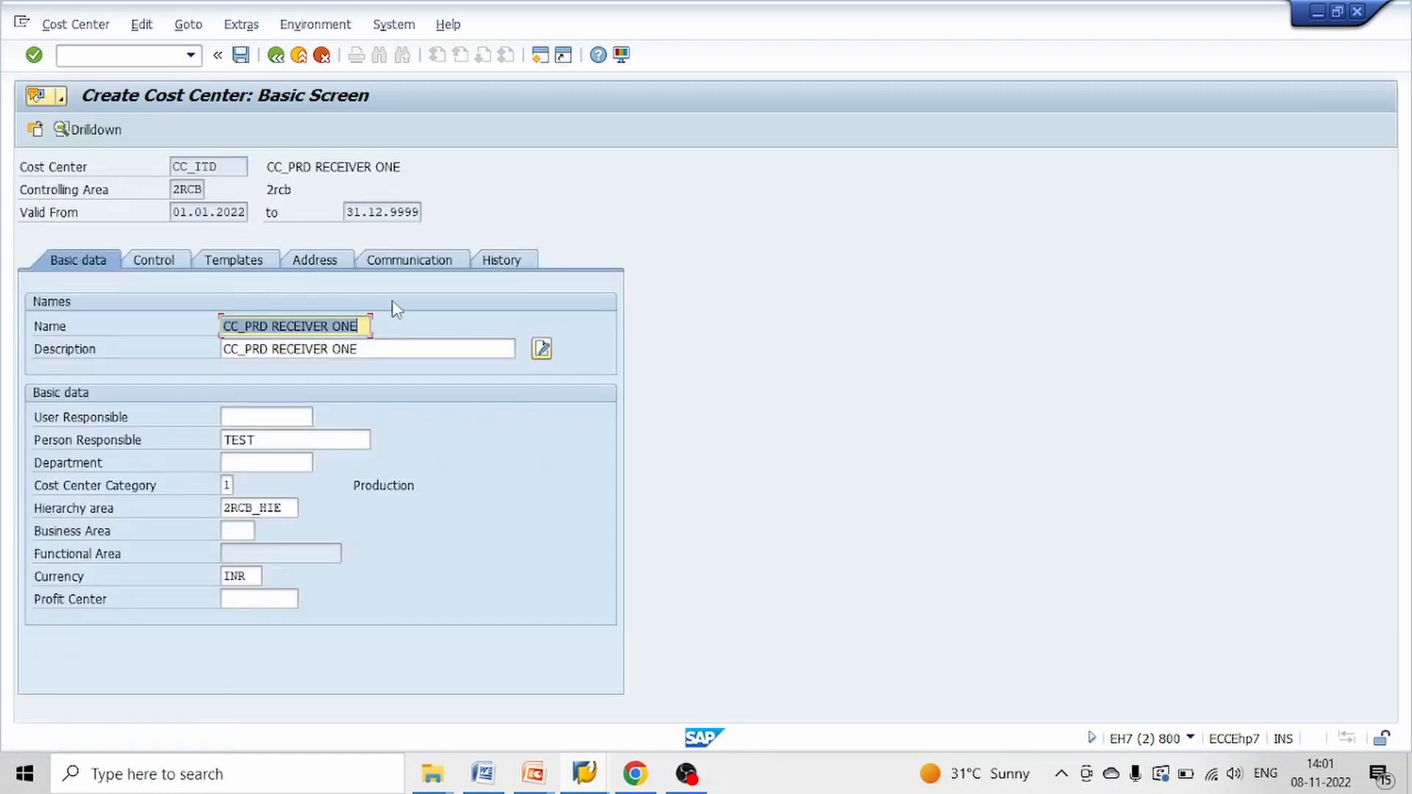
# Change the cost center's name to CC_ITD RECEIVER TWO
pyautogui.click(265, 327)
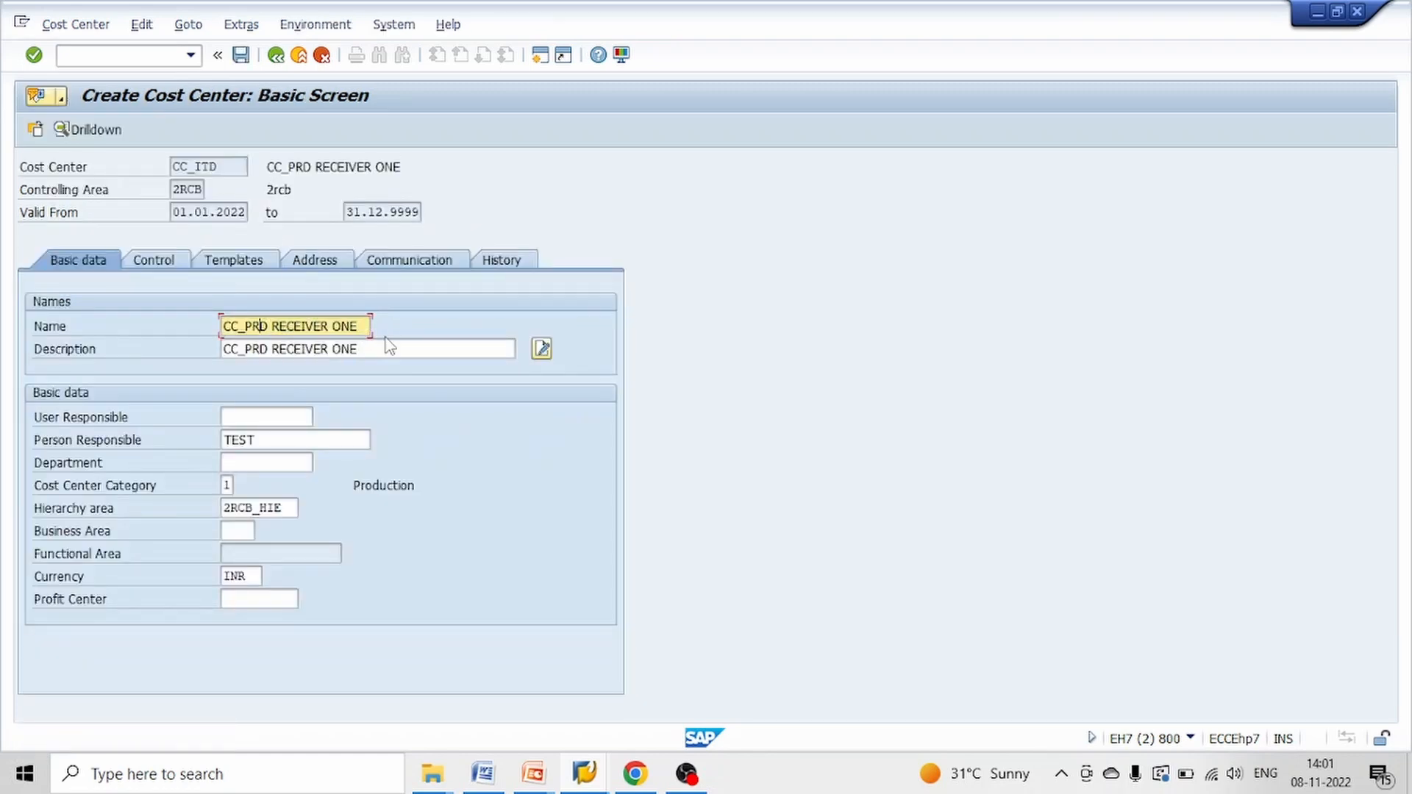
pyautogui.press('BackSpace')
pyautogui.press('BackSpace')
pyautogui.press('BackSpace')
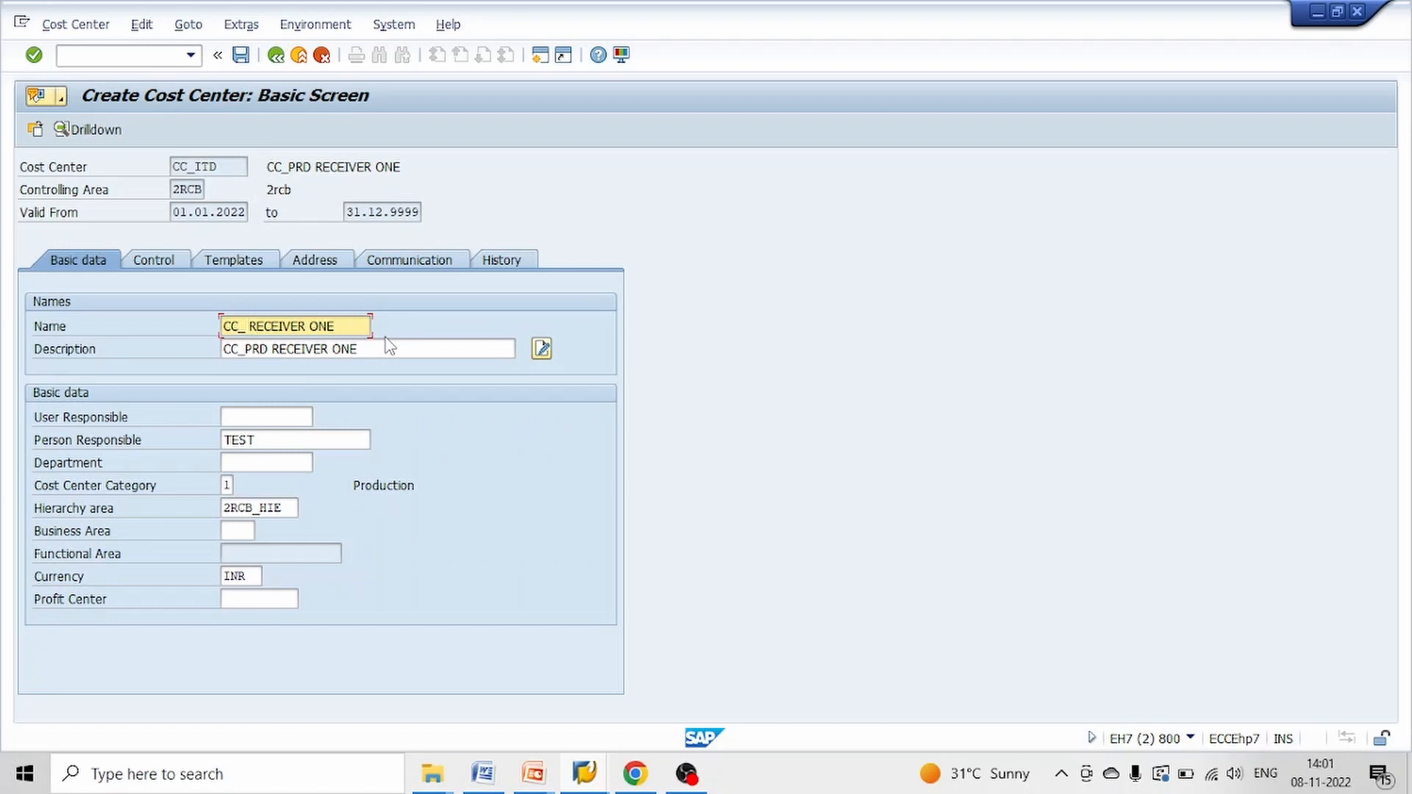
pyautogui.write('ITD')
pyautogui.press('Tab')
pyautogui.hotkey('shift', 'Tab')
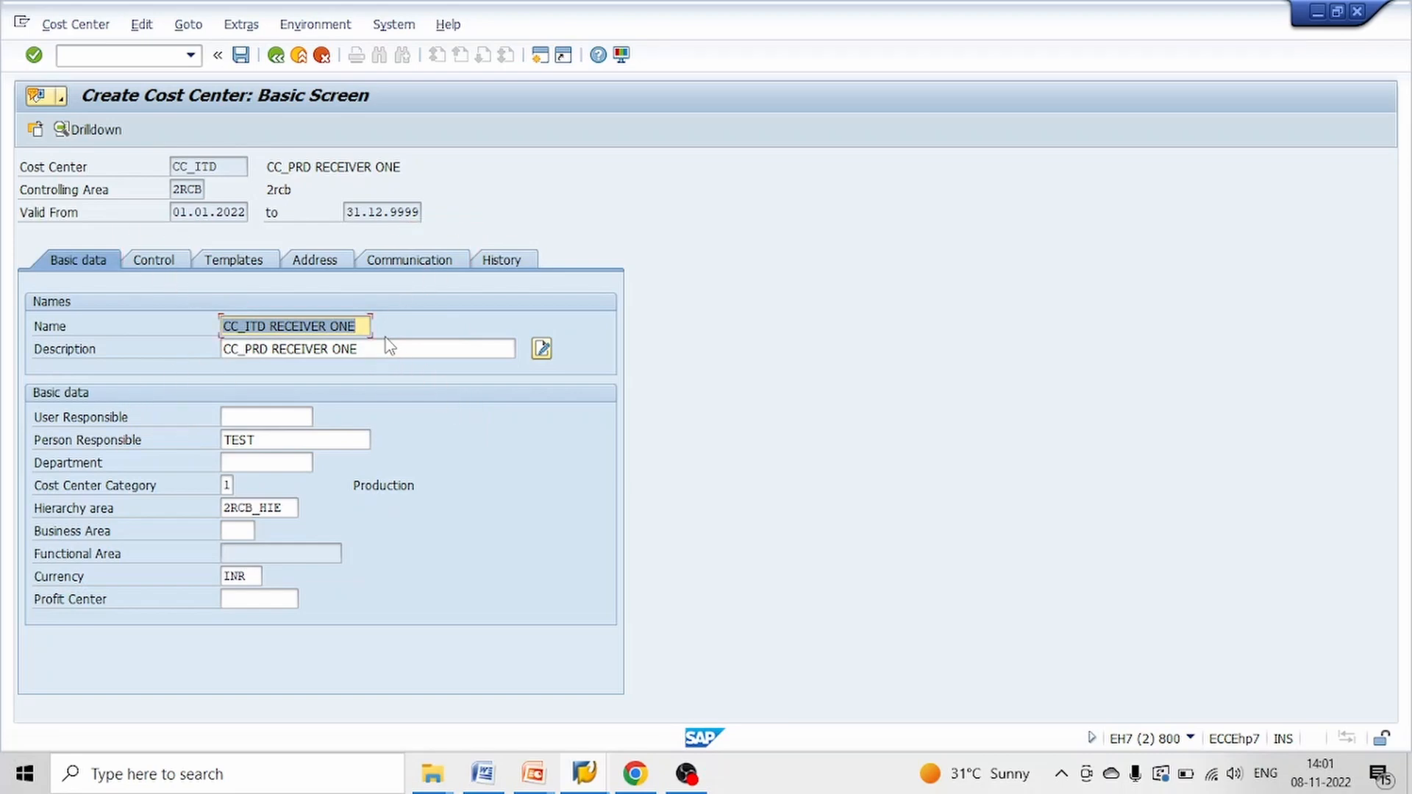
pyautogui.press('End')
pyautogui.press('BackSpace')
pyautogui.write('TWO')
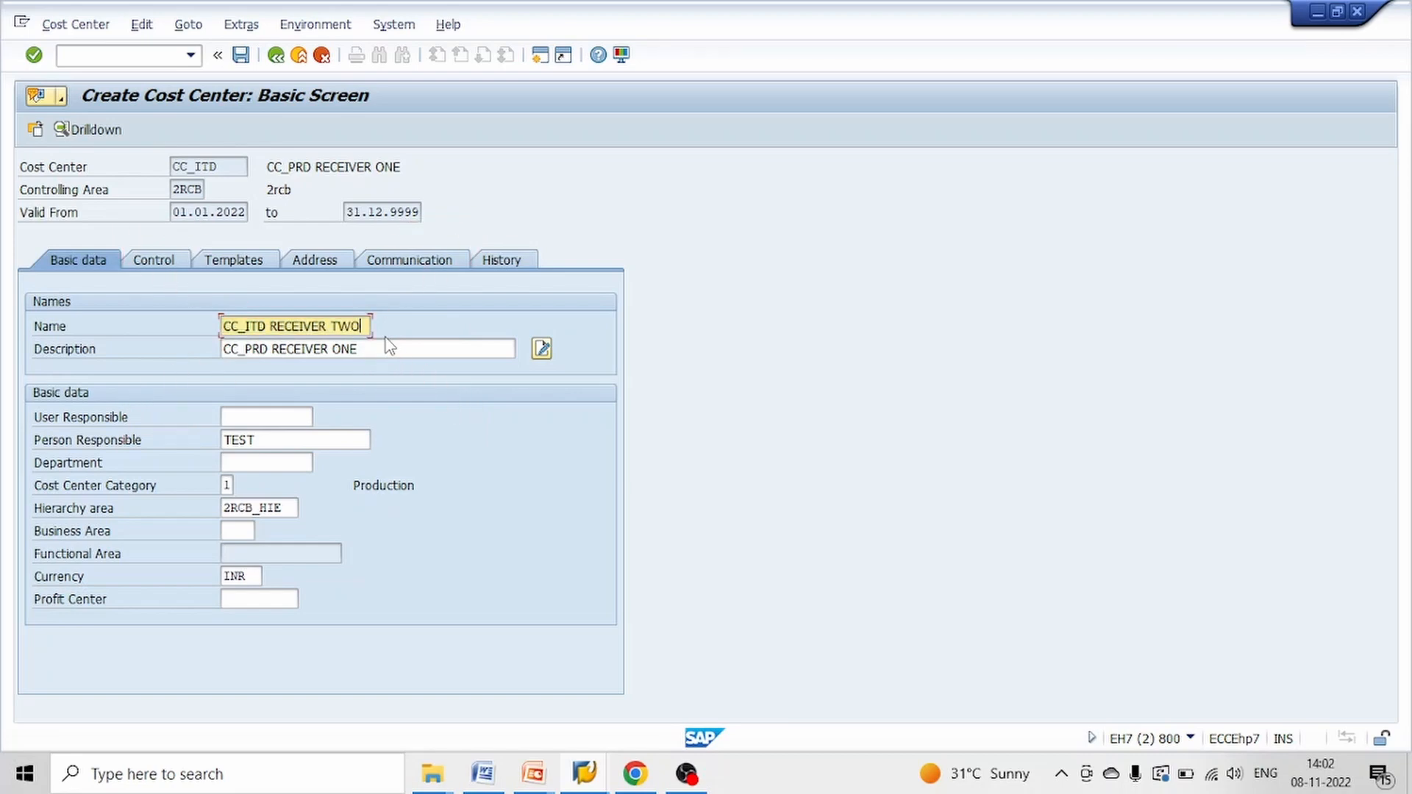
# Copy the name CC_ITD RECEIVER TWO into the description and save the cost center without a profit center
pyautogui.press('Tab')
pyautogui.hotkey('shift', 'Tab')
pyautogui.hotkey('ctrl', 'c')
pyautogui.press('End')
pyautogui.press('Tab')
pyautogui.hotkey('ctrl', 'v')
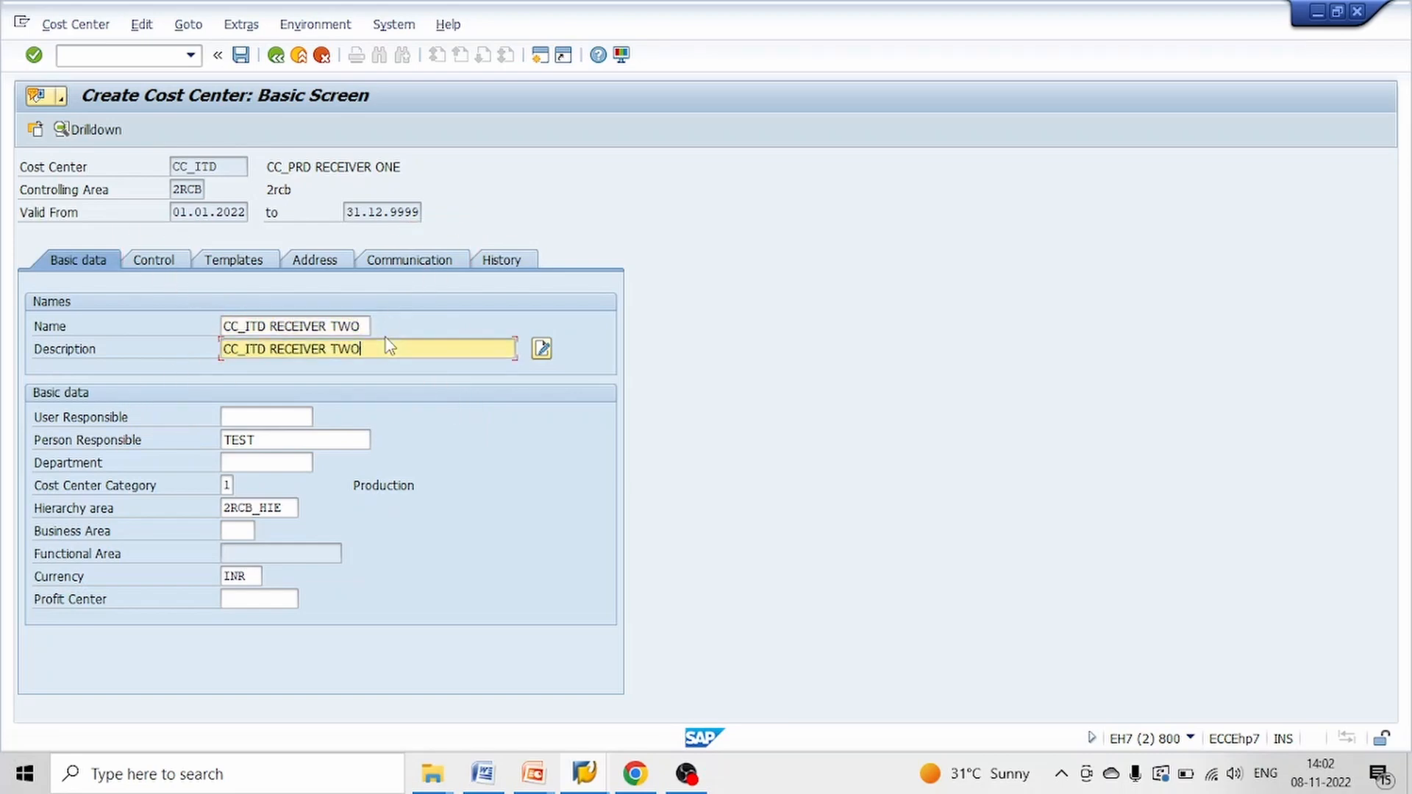
pyautogui.press('Return')
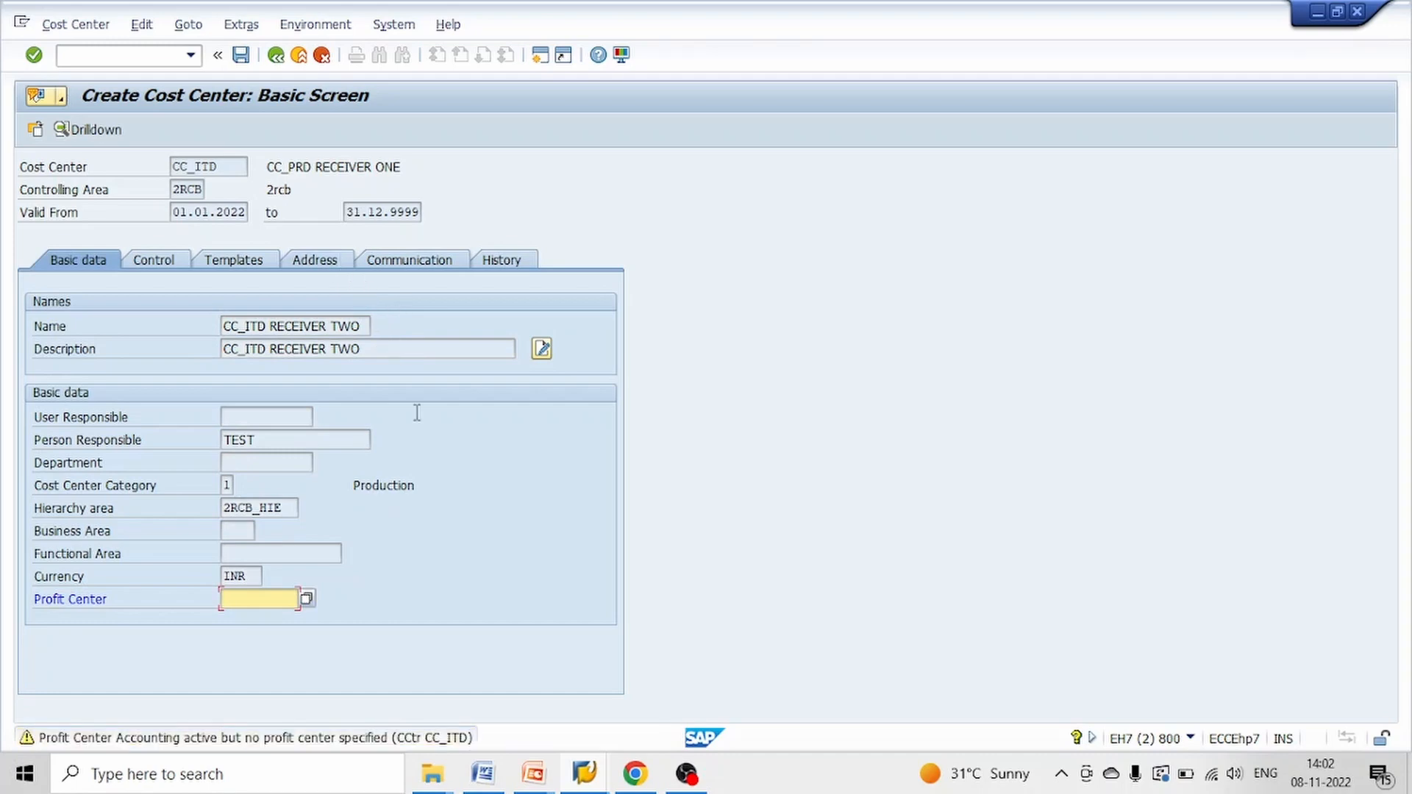
pyautogui.press('Return')
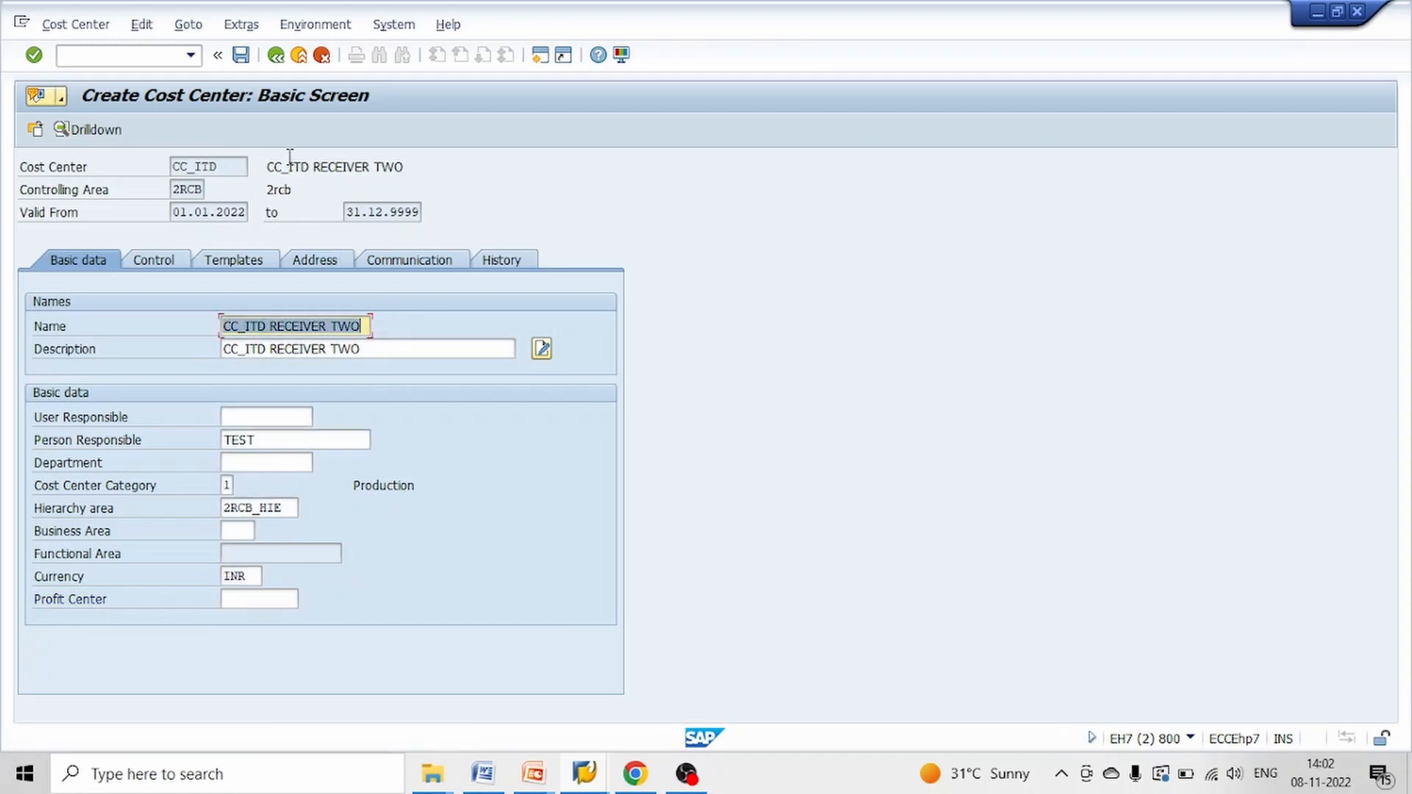
pyautogui.click(242, 60)
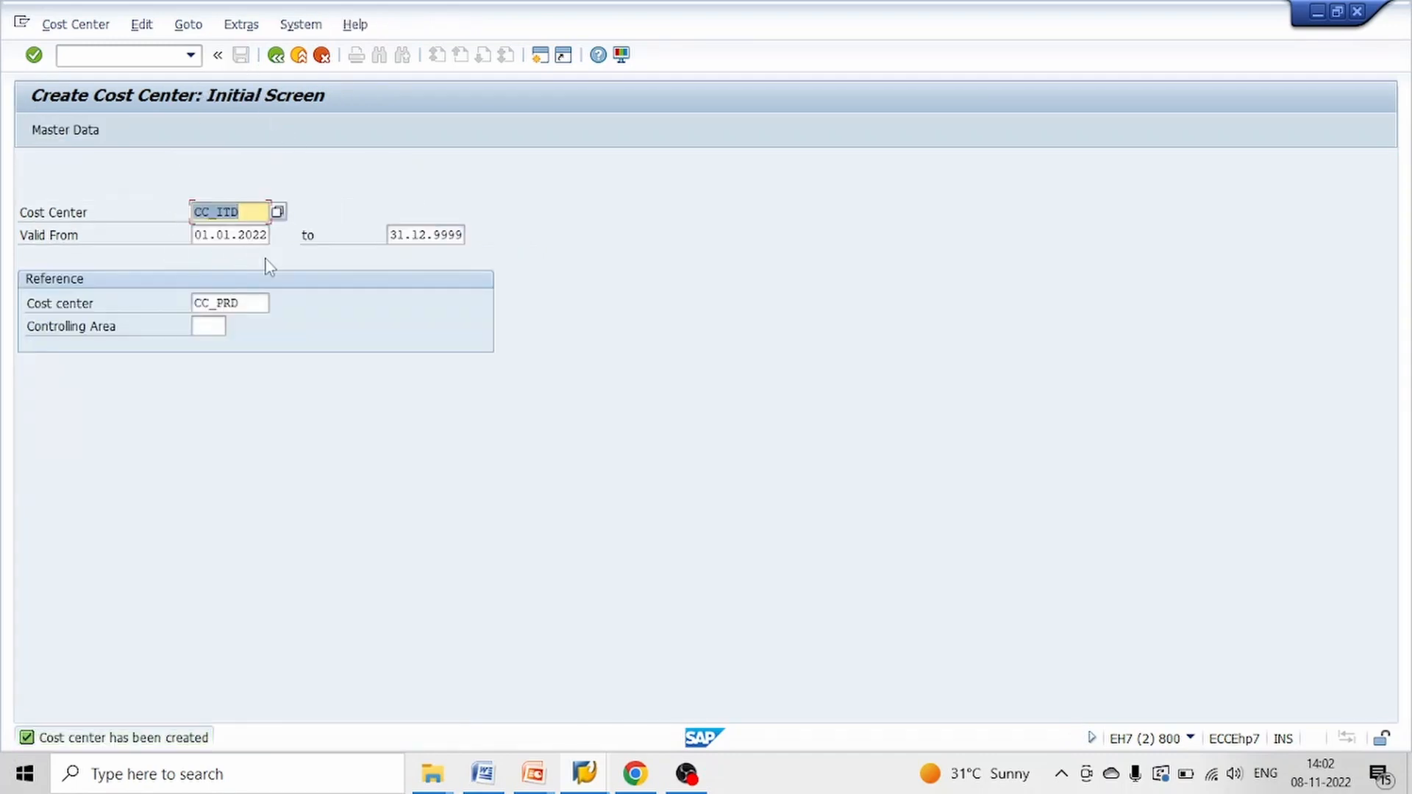
# Start creating cost center CC_HRD with CC_PRD as the reference cost center
pyautogui.hotkey('alt', 'Tab')
pyautogui.hotkey('alt', 'Tab')
pyautogui.click(244, 214)
pyautogui.press('BackSpace')
pyautogui.press('BackSpace')
pyautogui.write('HRD')
pyautogui.press('Return')
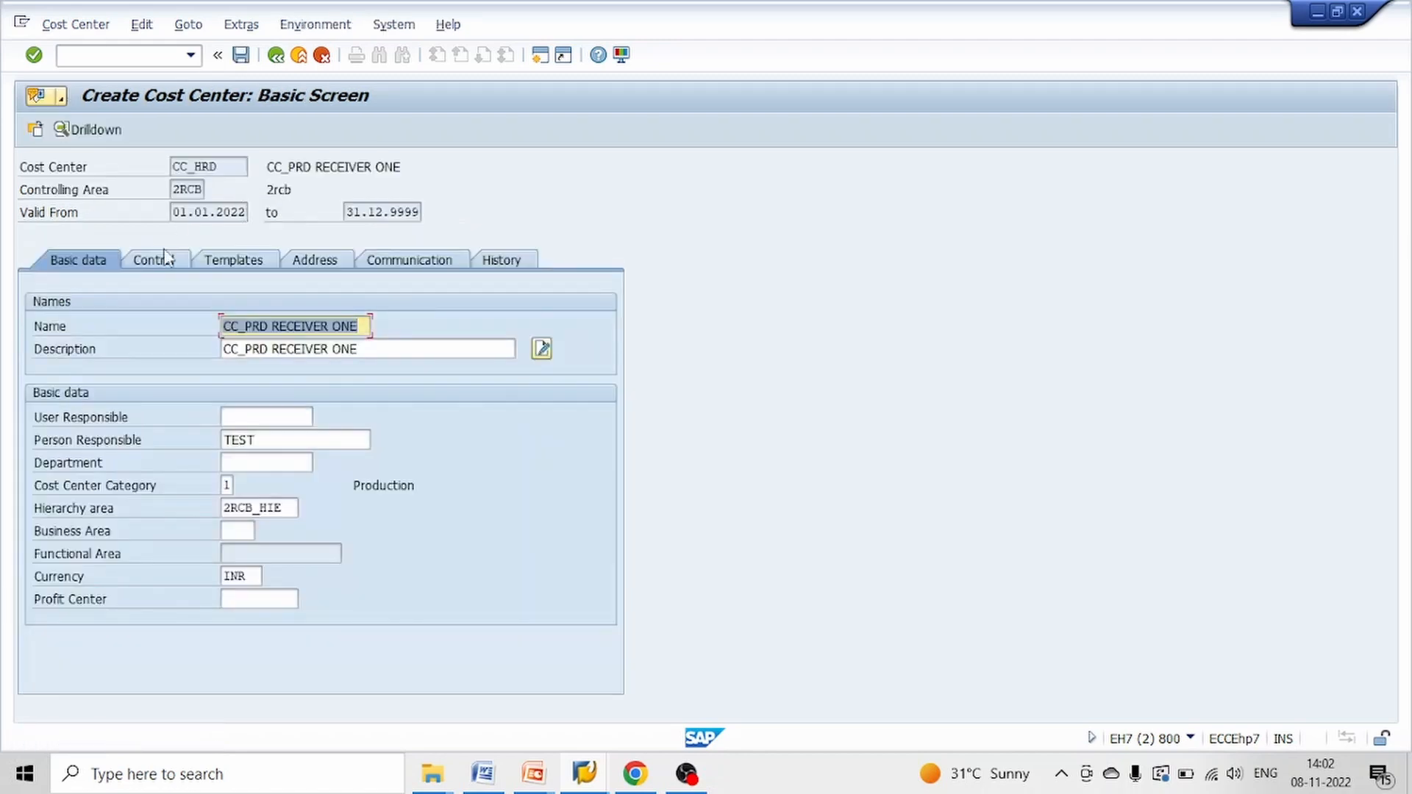
# Change the cost center's name to CC_HRD RECEIVER THRE
pyautogui.click(271, 328)
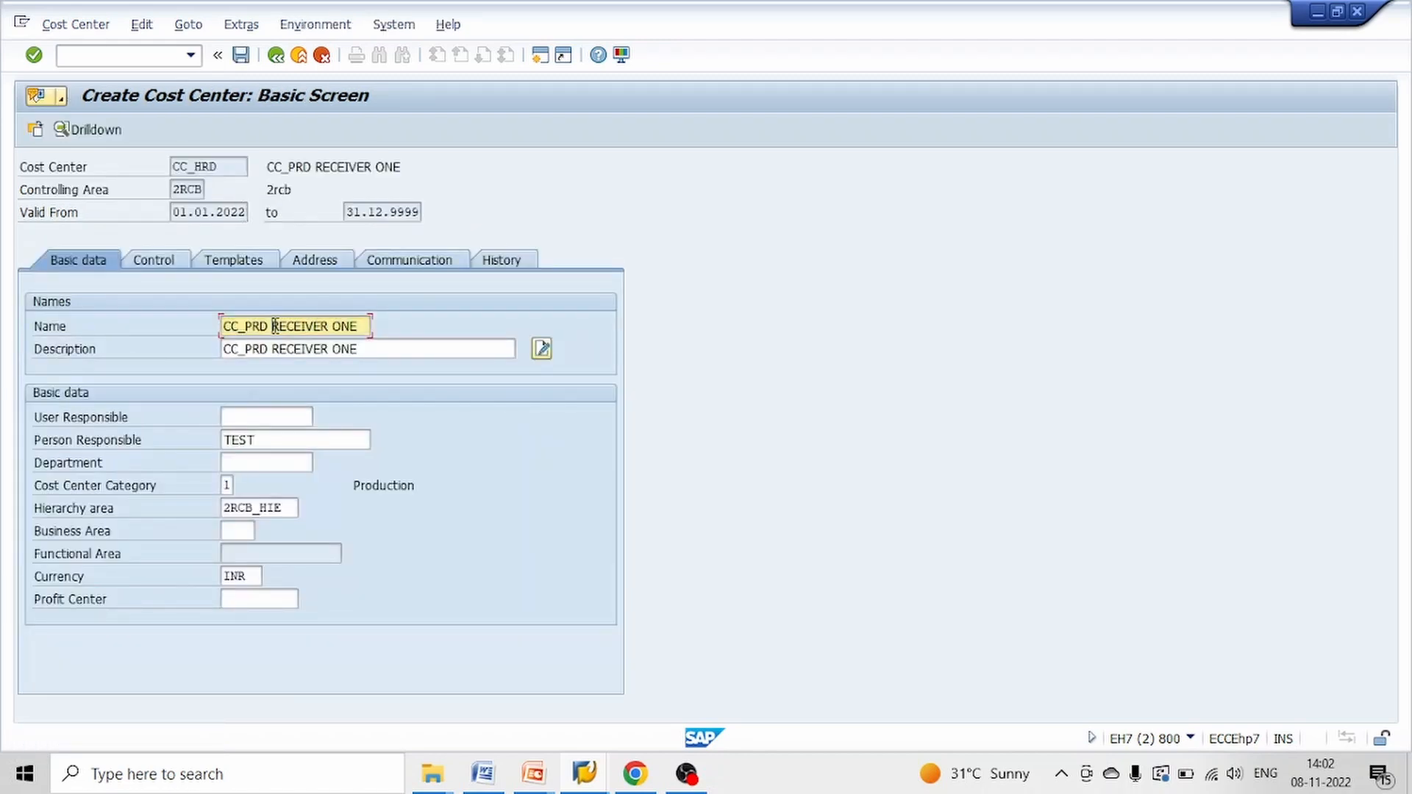
pyautogui.press('BackSpace')
pyautogui.press('BackSpace')
pyautogui.press('BackSpace')
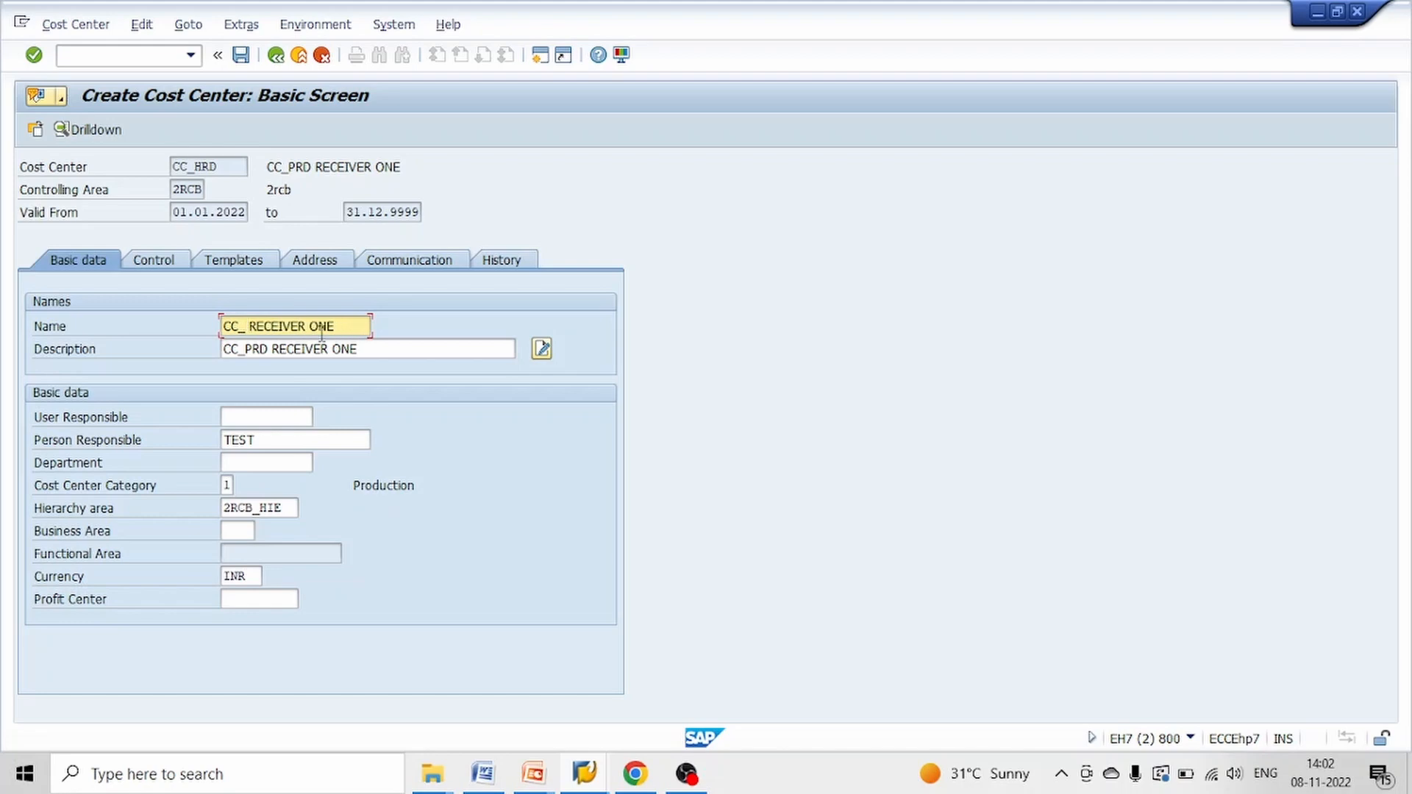
pyautogui.write('HRD')
pyautogui.press('Tab')
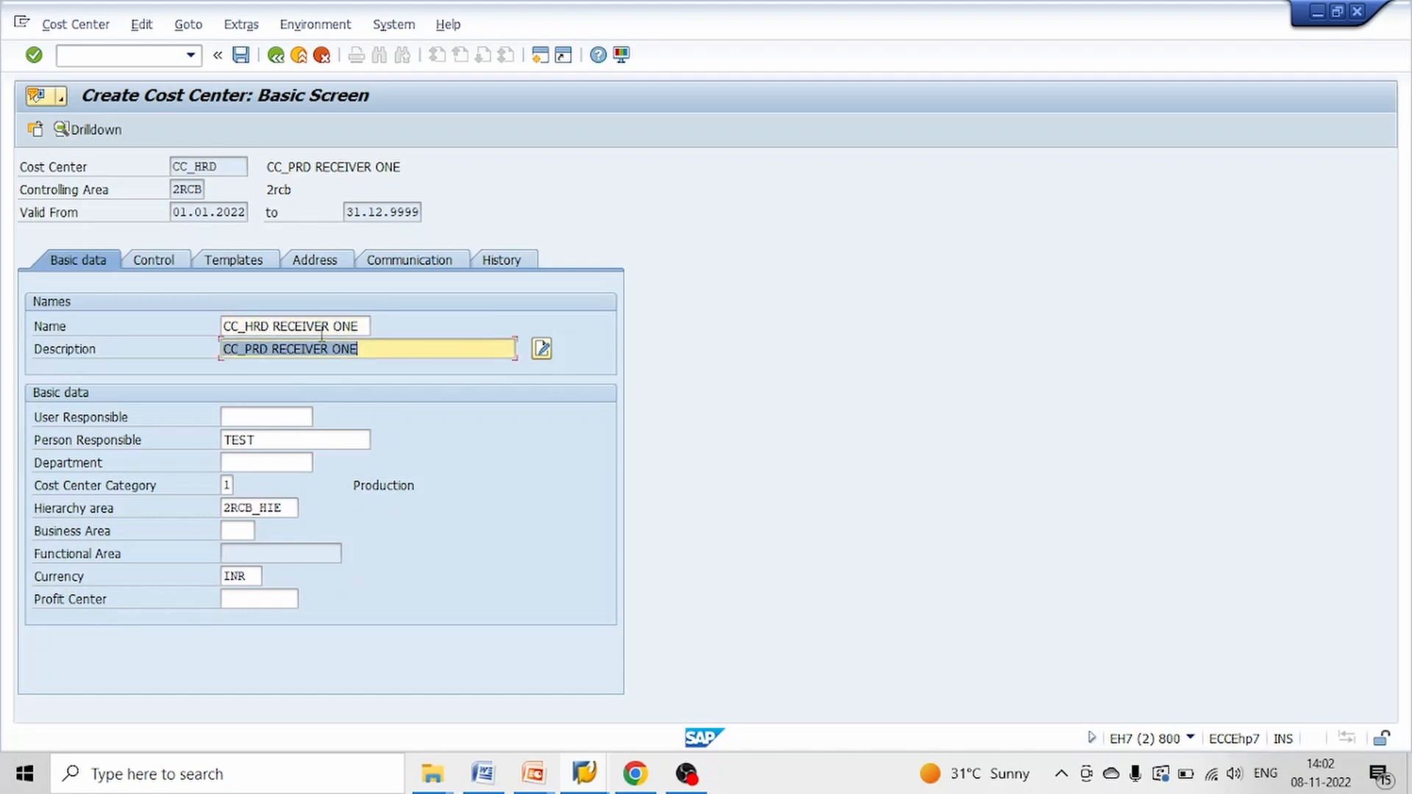
pyautogui.click(362, 326)
pyautogui.write('THR')
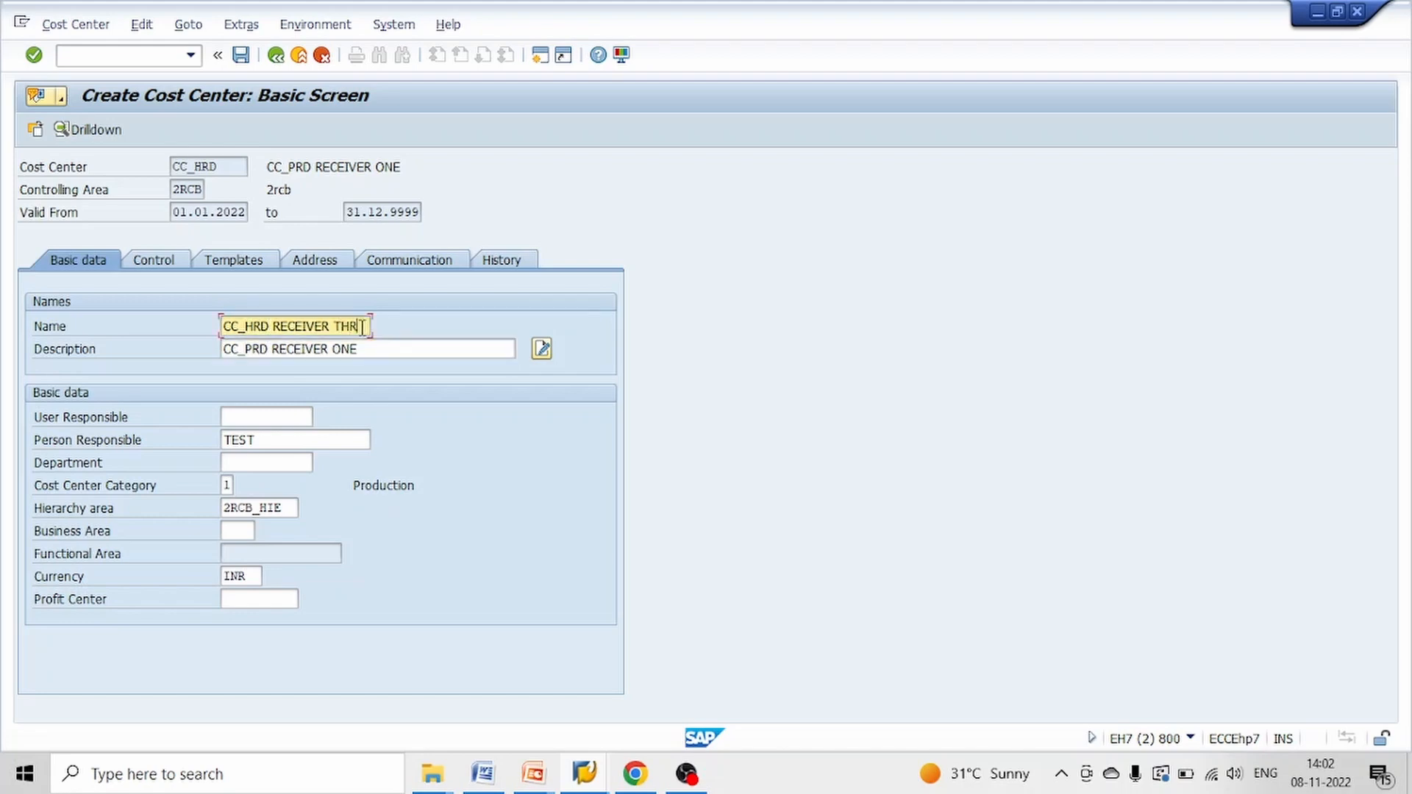
pyautogui.press('Tab')
pyautogui.hotkey('shift', 'Tab')
pyautogui.hotkey('ctrl', 'c')
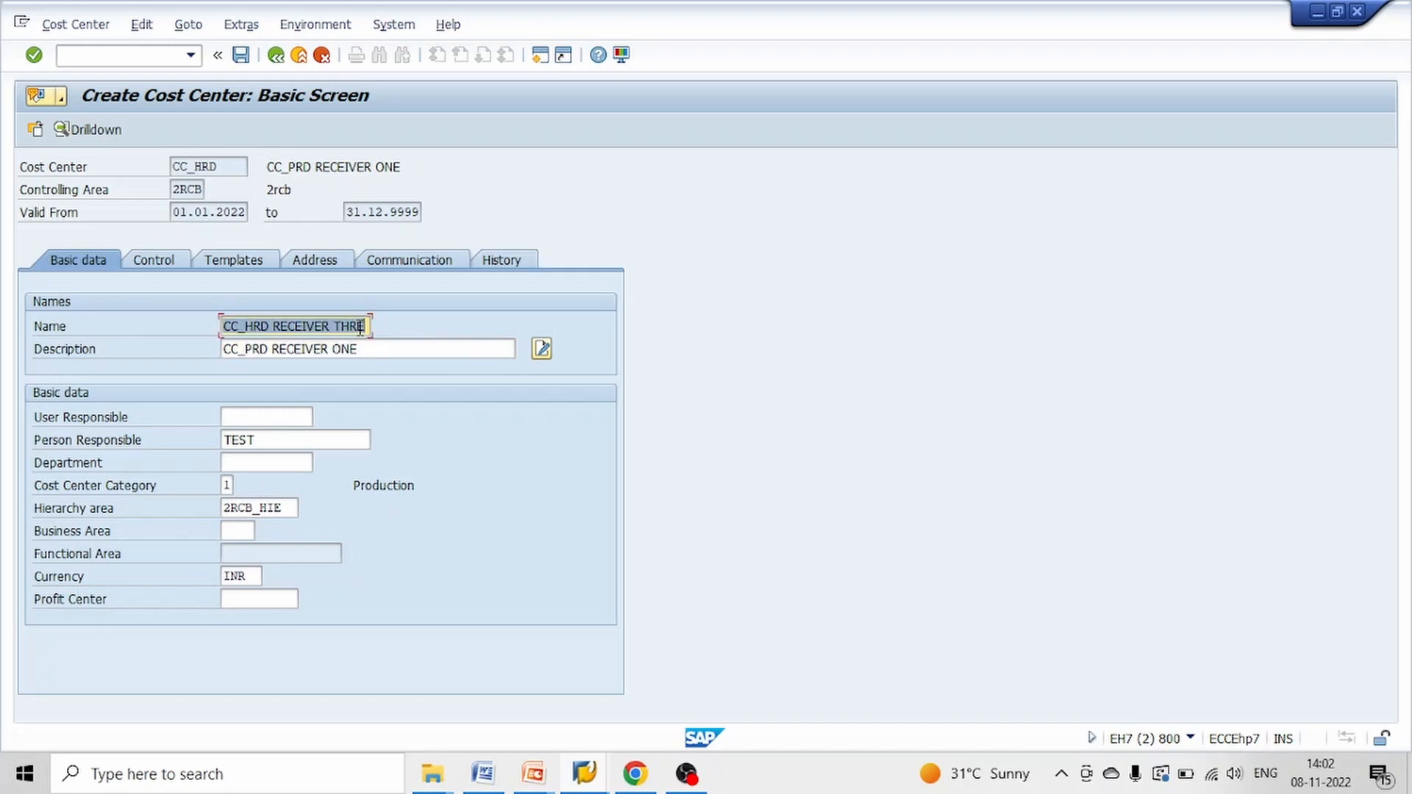
# Copy the name CC_HRD RECEIVER THRE into the description and save the cost center without a profit center
pyautogui.press('Tab')
pyautogui.hotkey('ctrl', 'v')
pyautogui.press('Return')
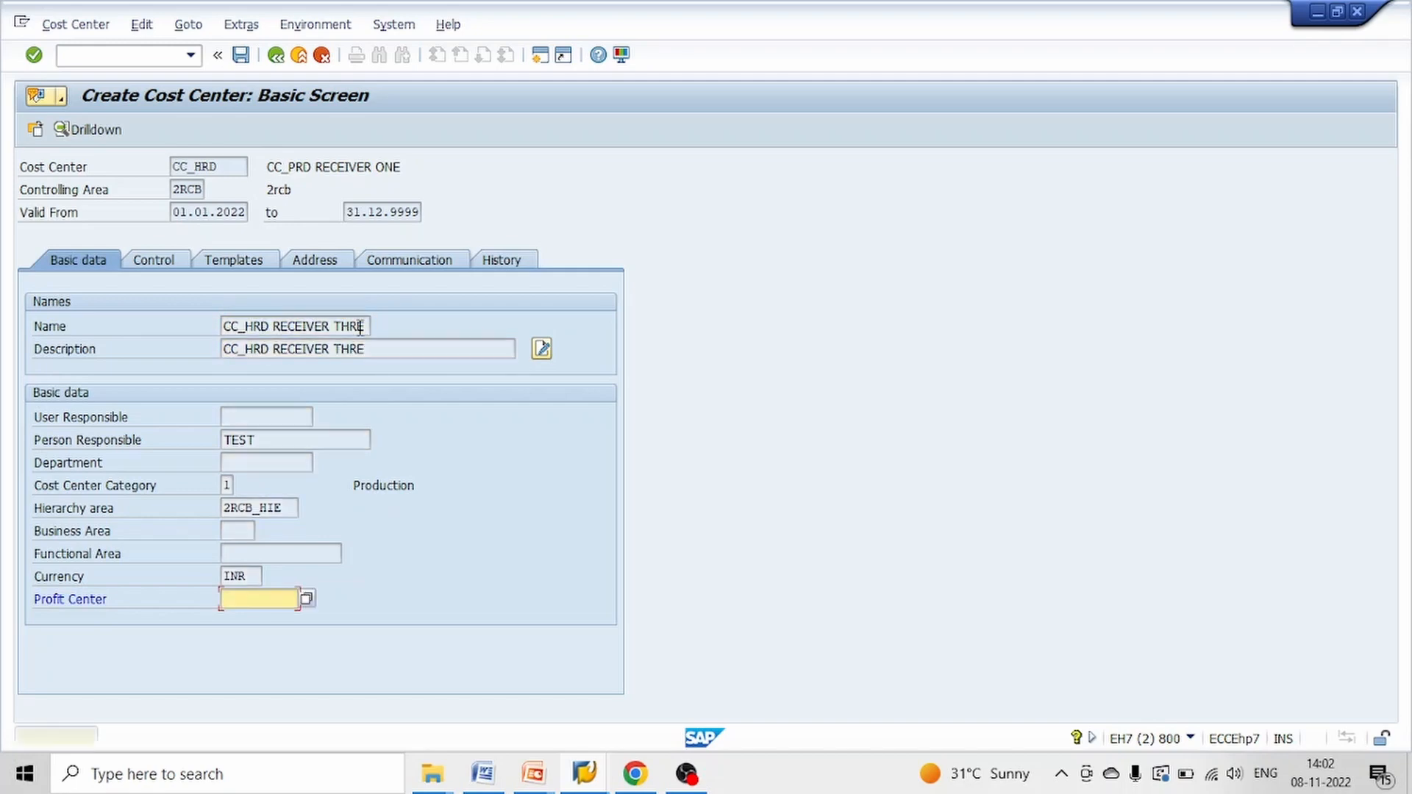
pyautogui.press('Return')
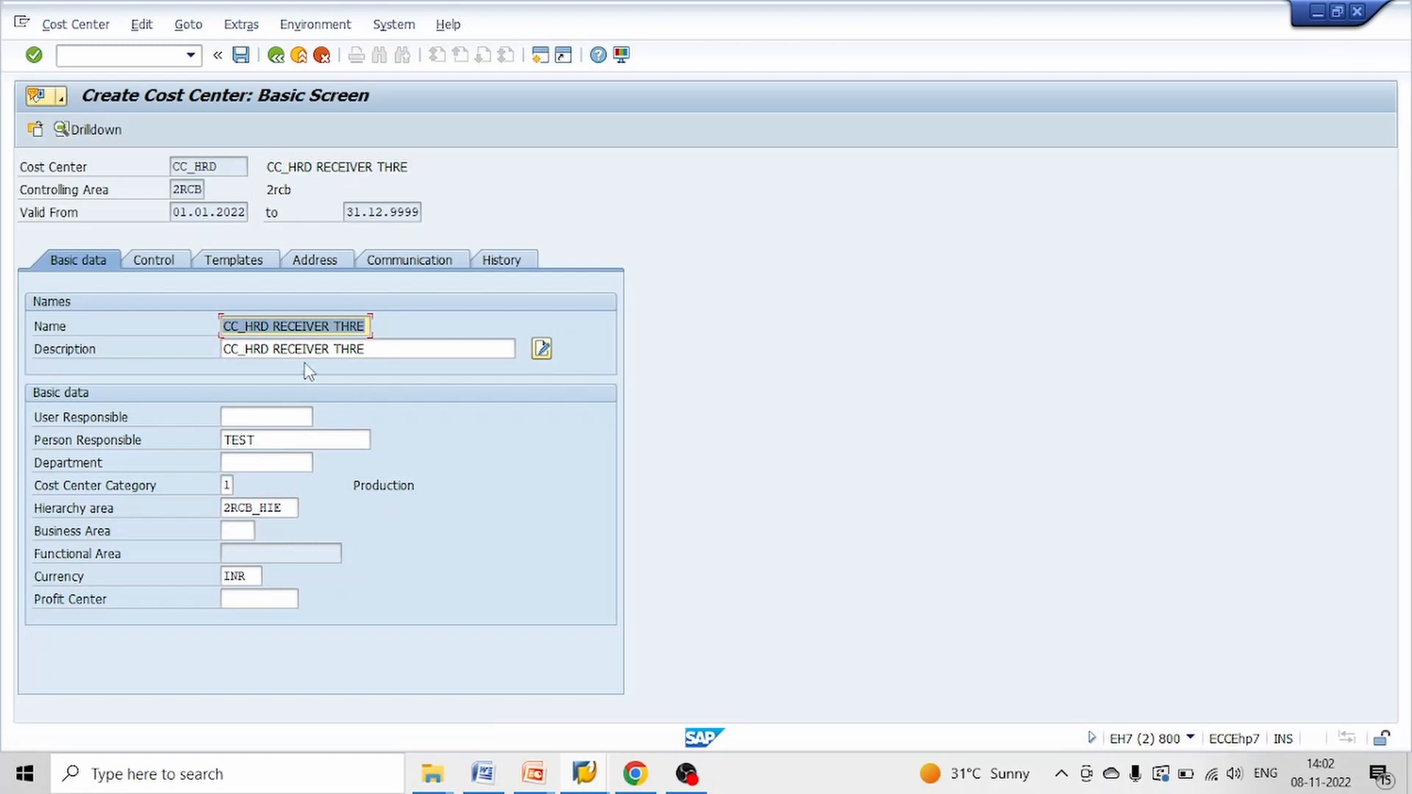
pyautogui.click(241, 56)
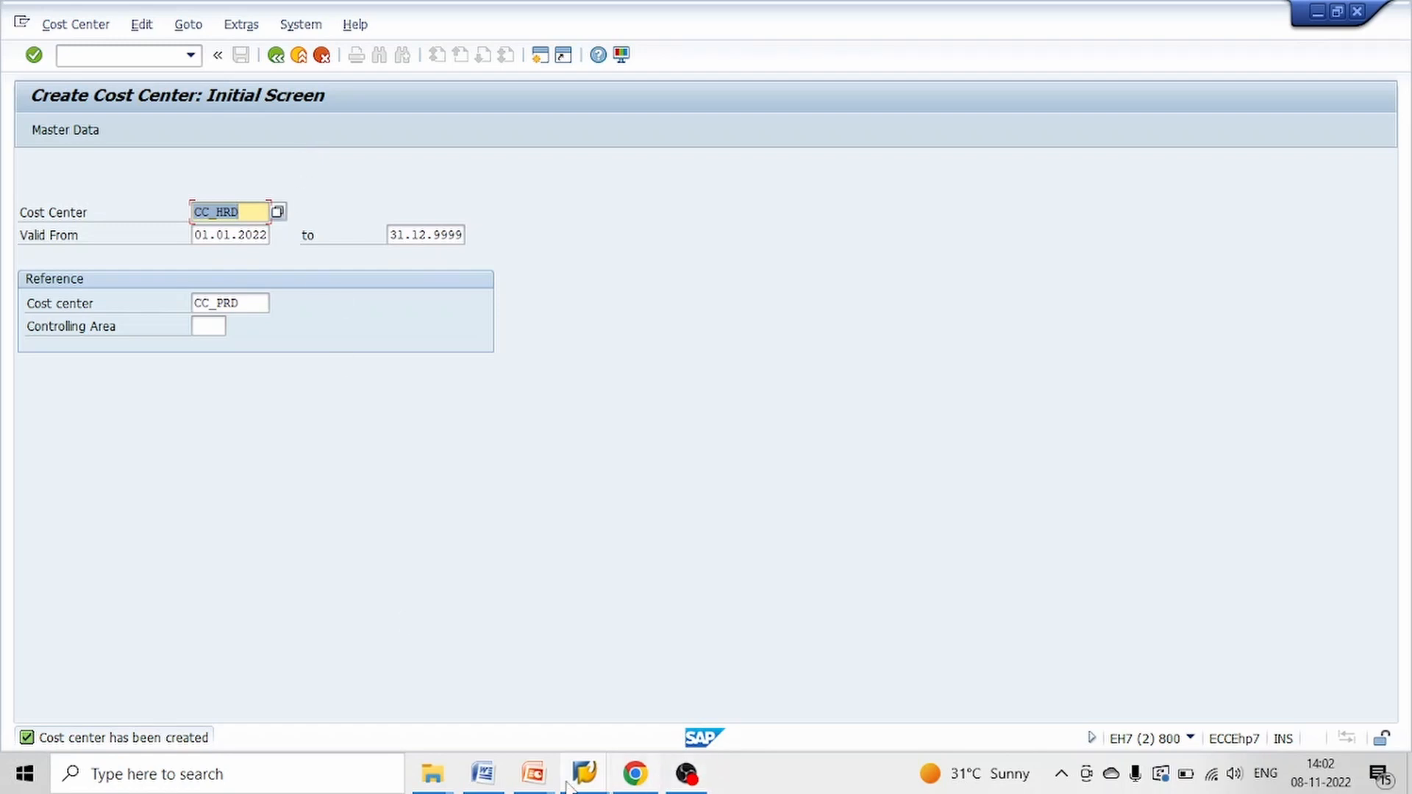
# Check the sender's actual cost on the test scenario slide, and open vendor invoice entry with transaction FB60 in SAP
pyautogui.moveTo(582, 780)
pyautogui.click(687, 688)
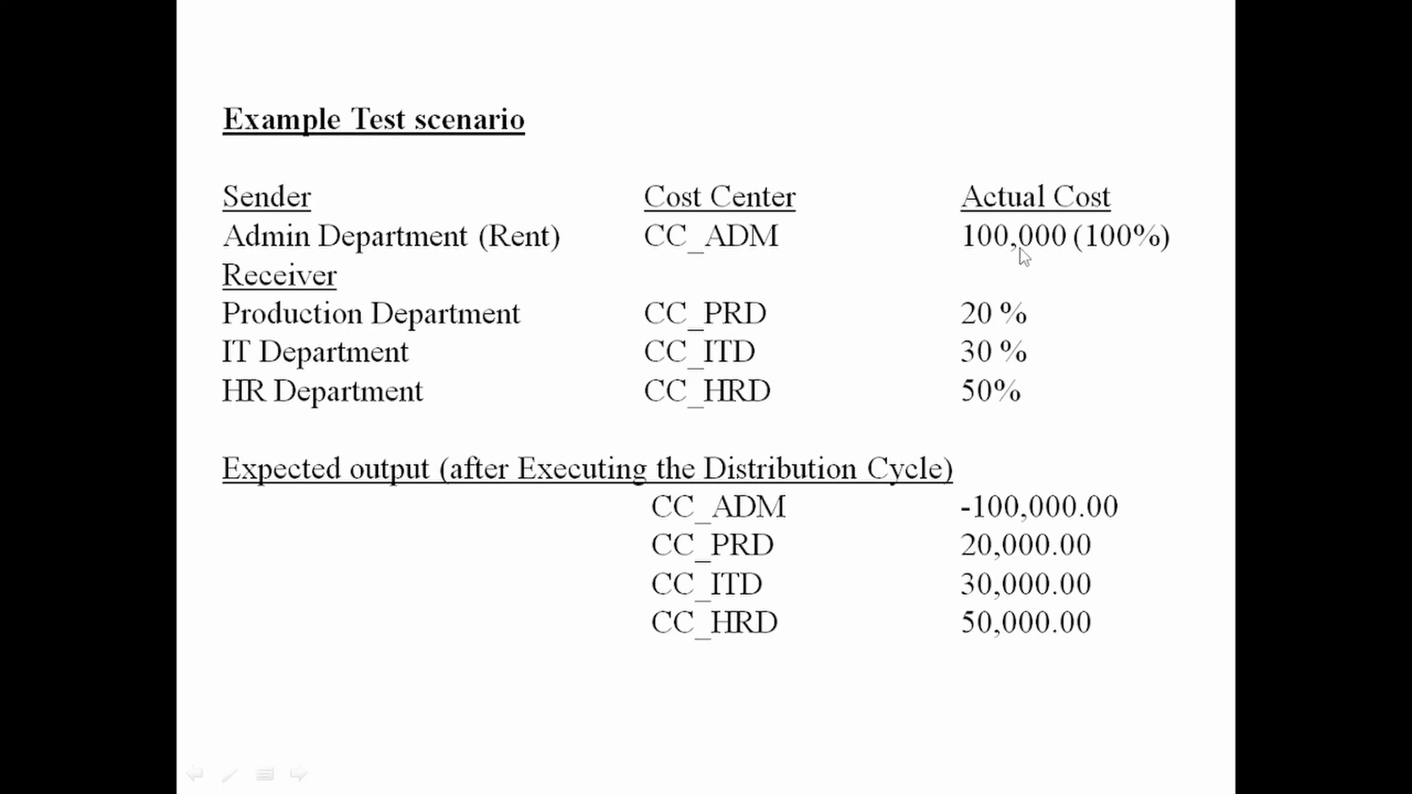
pyautogui.hotkey('alt', 'Tab')
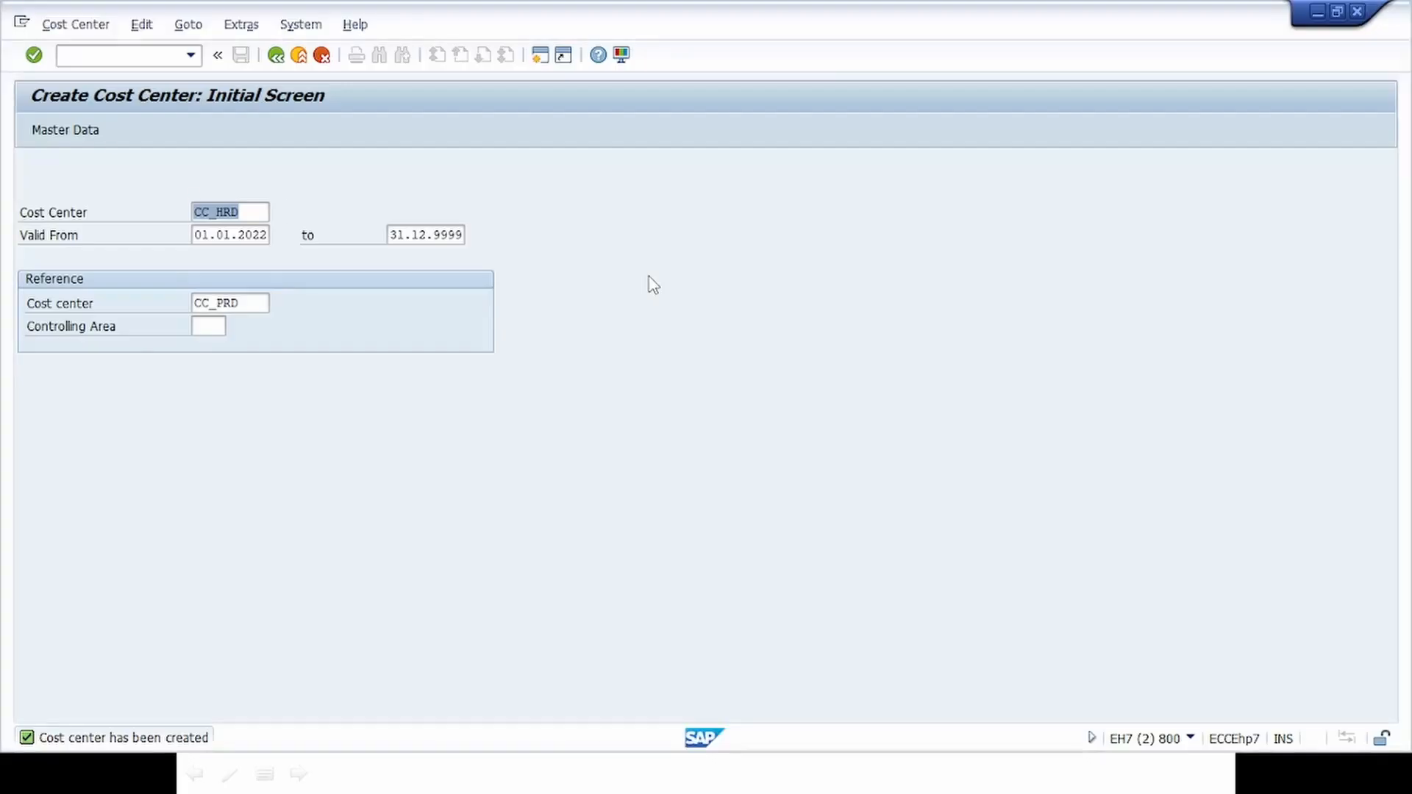
pyautogui.click(299, 56)
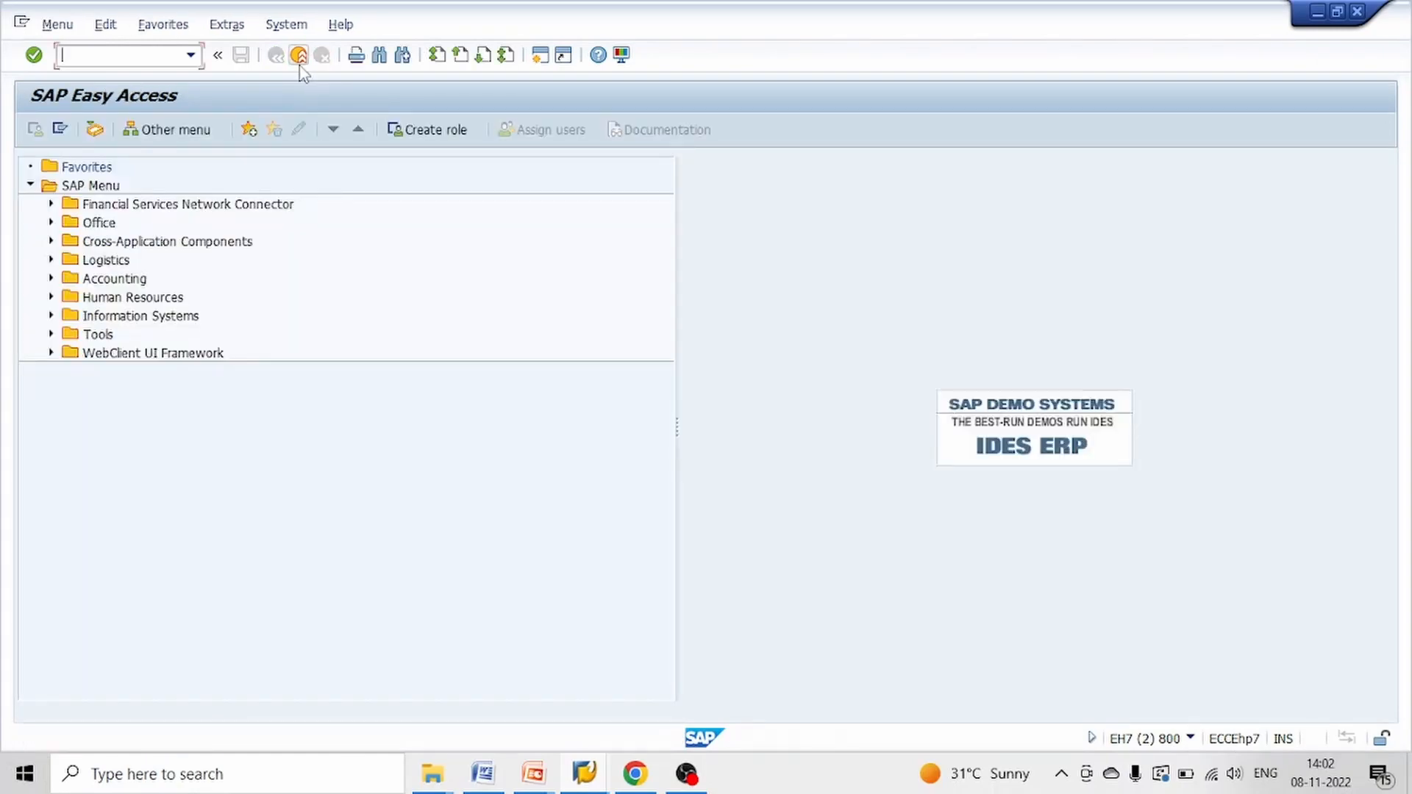
pyautogui.write('FB60')
pyautogui.press('Return')
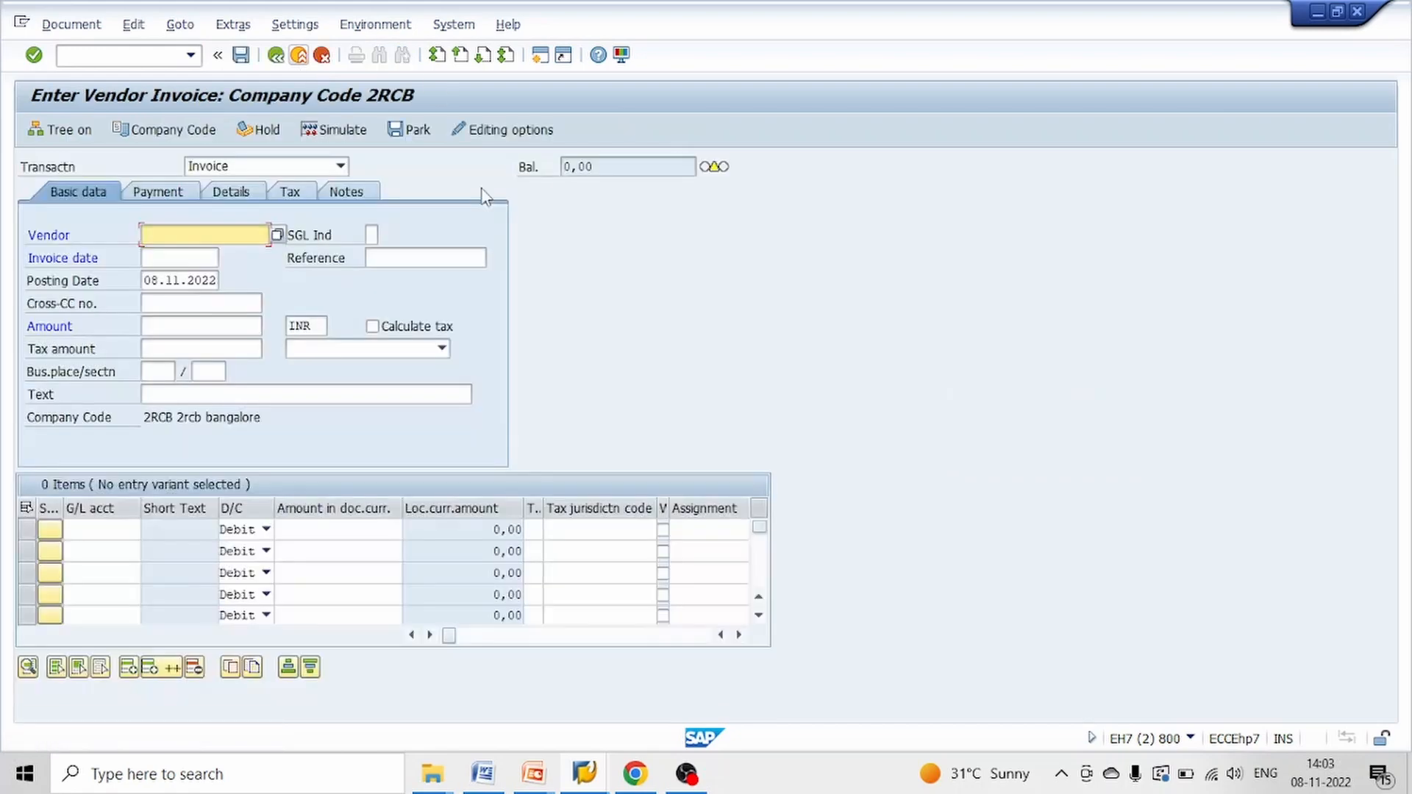
# Enter the vendor number and the invoice date 08.11.2022, keeping the proposed posting date
pyautogui.write('120027')
pyautogui.press('Tab')
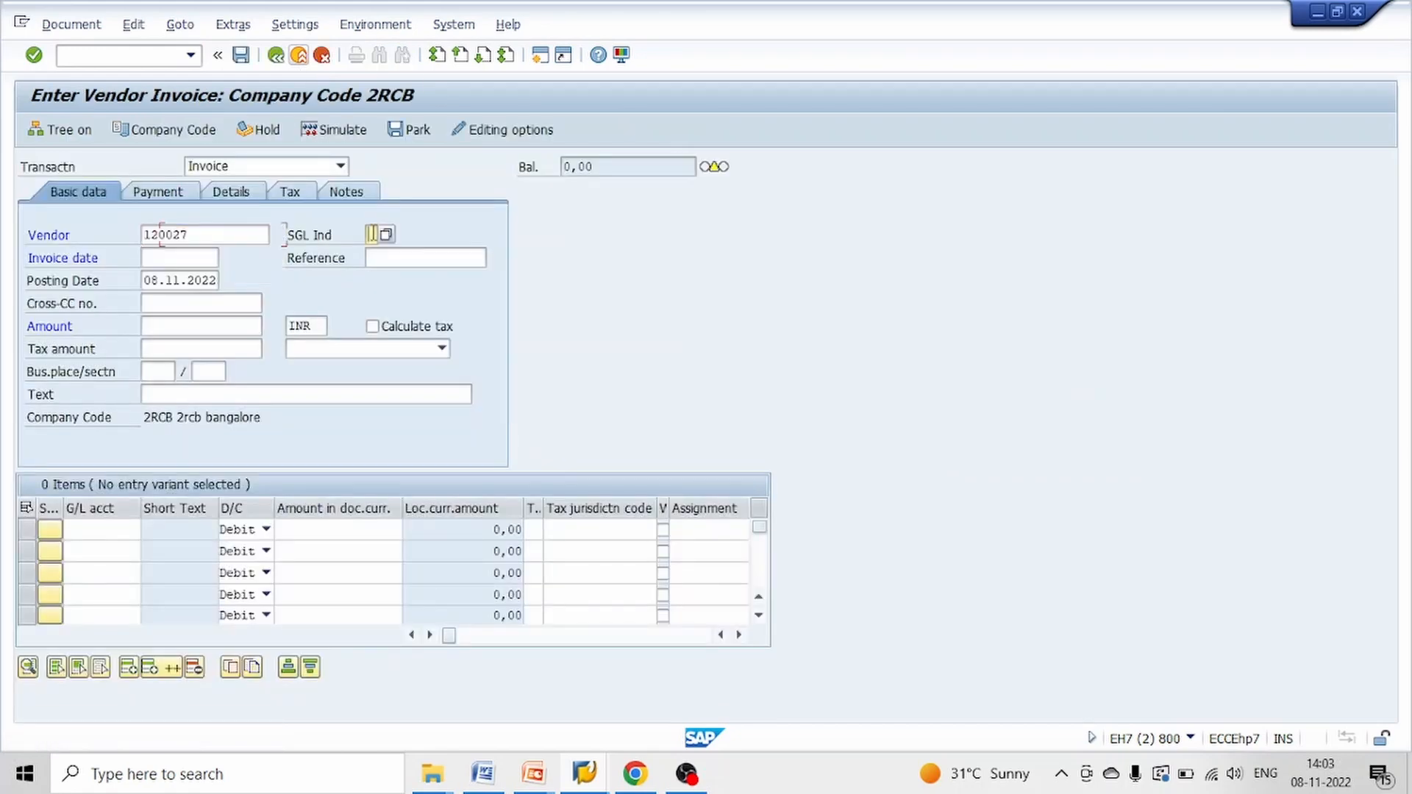
pyautogui.press('Tab')
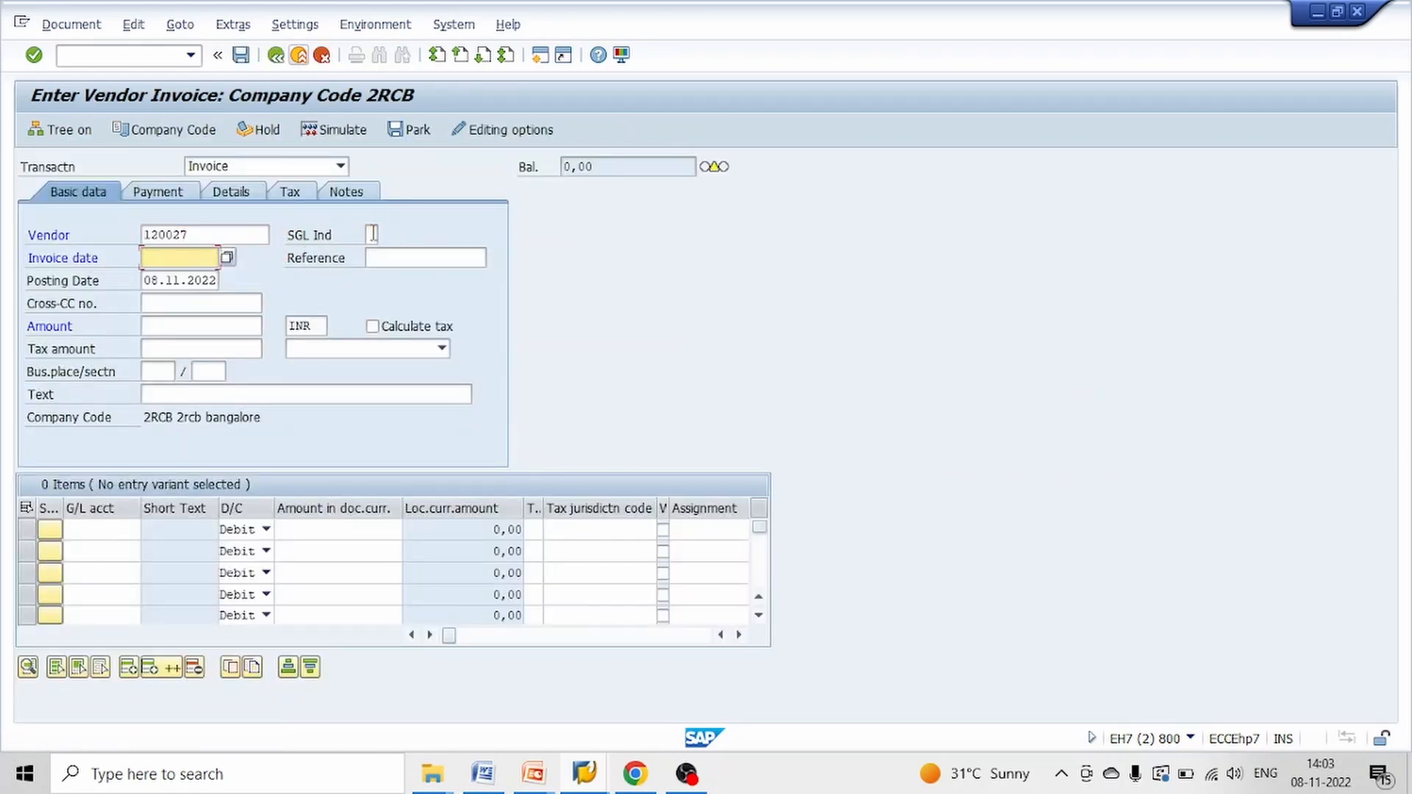
pyautogui.write('08112022')
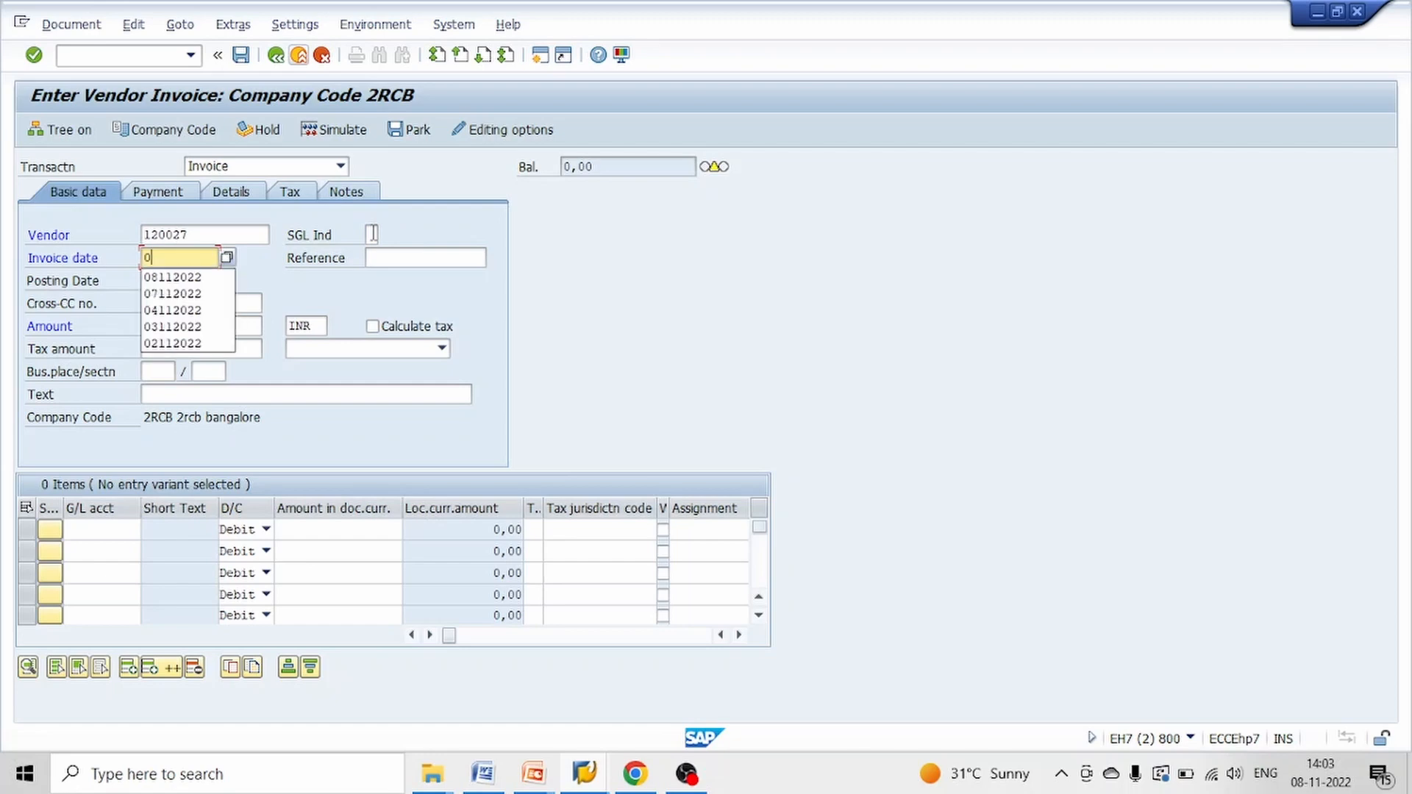
pyautogui.press('Tab')
pyautogui.press('Tab')
pyautogui.press('Tab')
pyautogui.press('Tab')
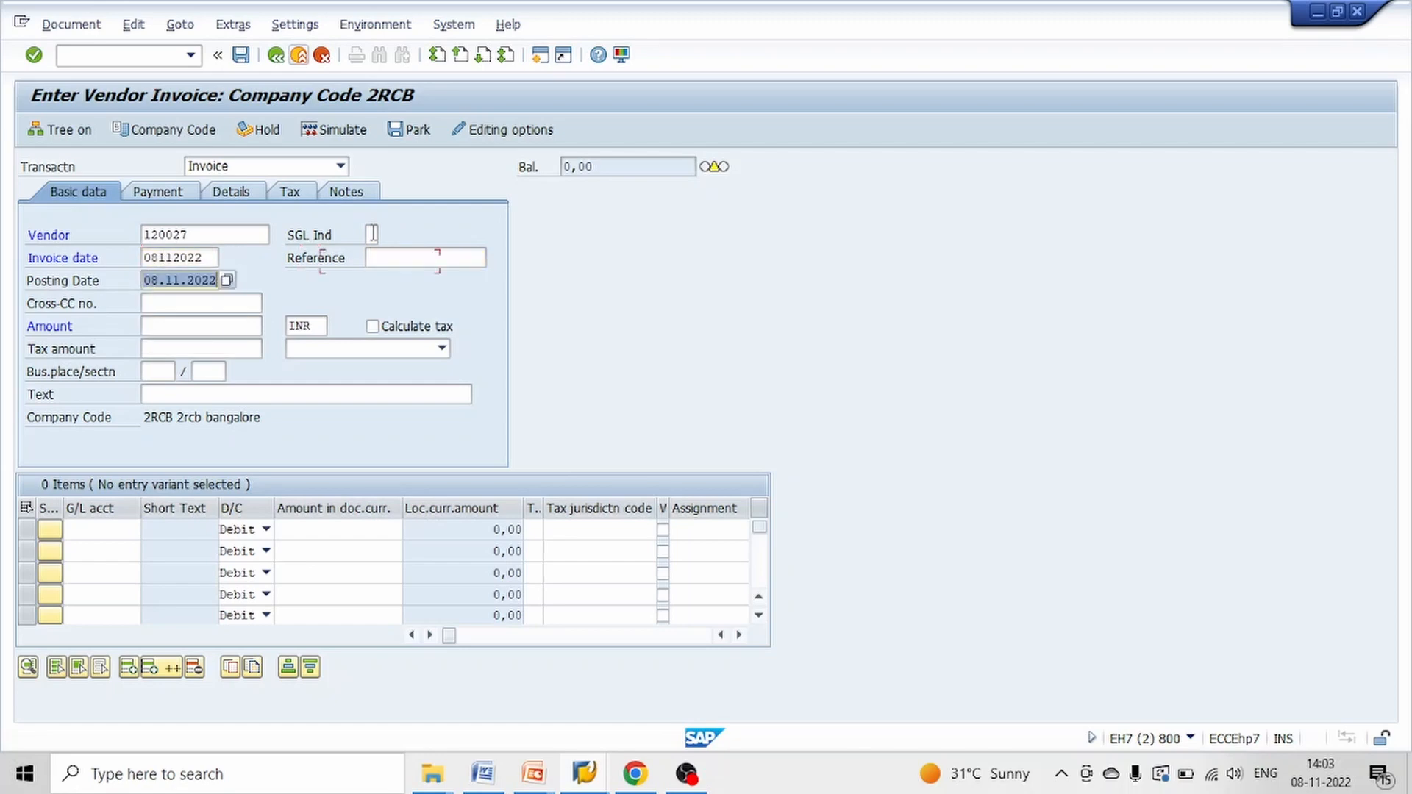
# Set the invoice amount to 100000 INR and the header text to TESTING
pyautogui.write('100000')
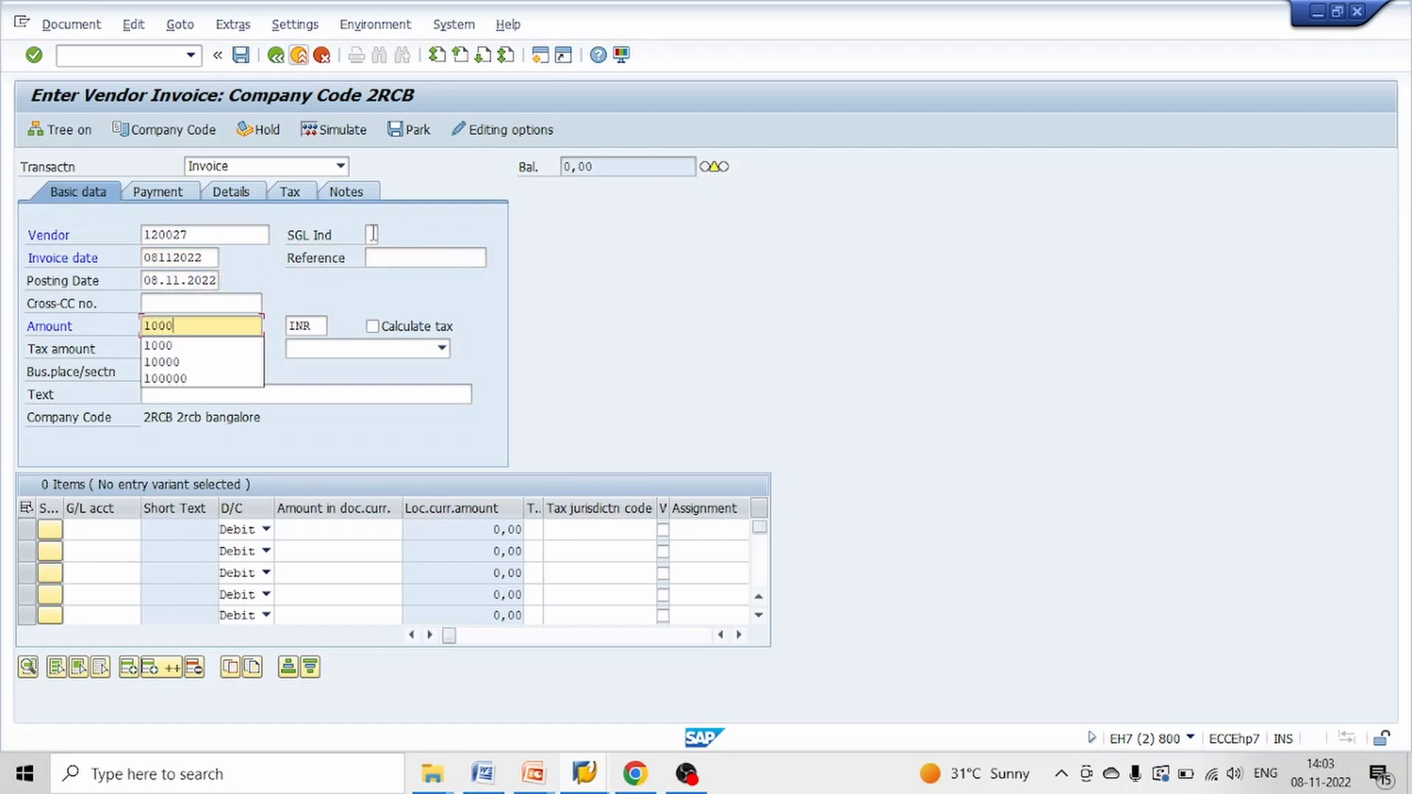
pyautogui.press('Tab')
pyautogui.press('Tab')
pyautogui.press('Tab')
pyautogui.press('Tab')
pyautogui.press('Tab')
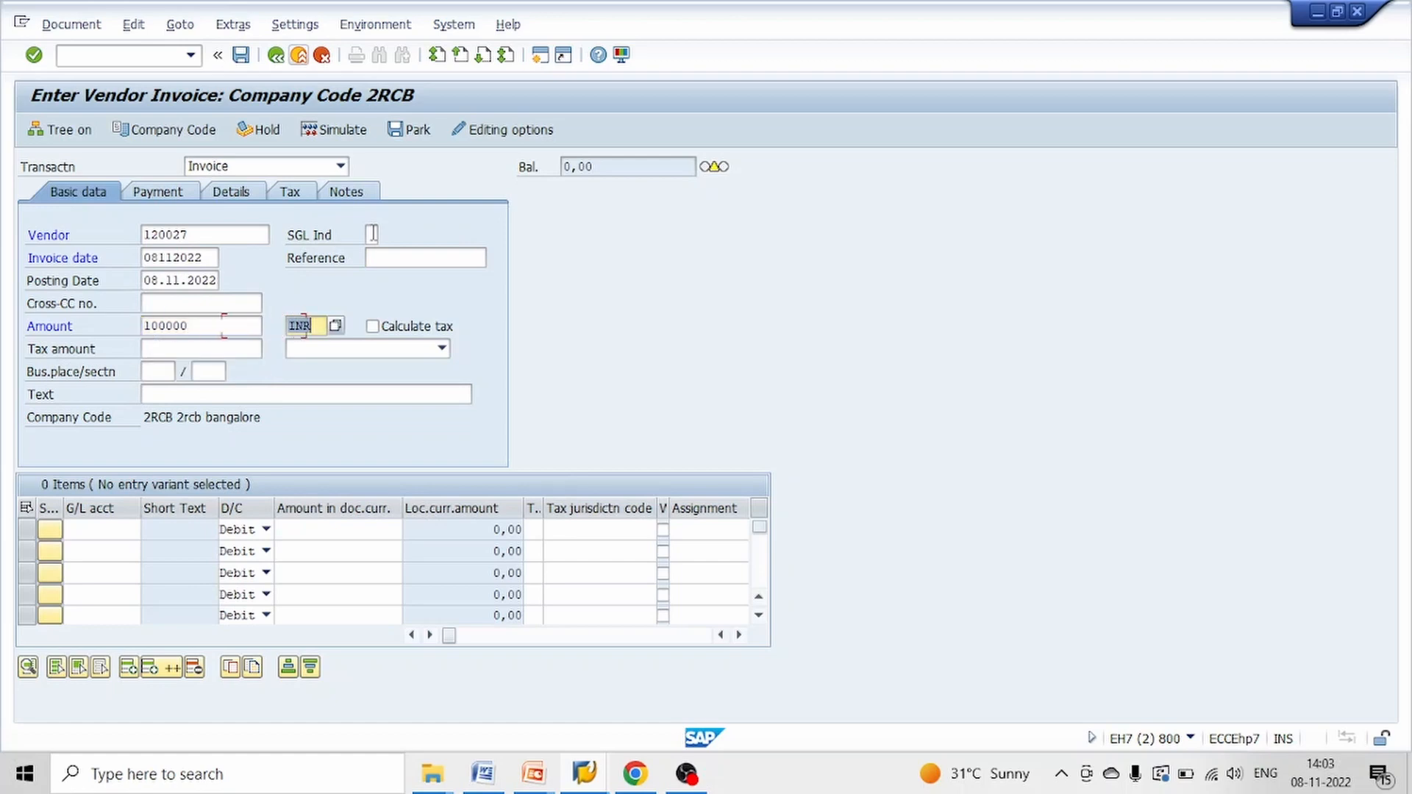
pyautogui.press('Tab')
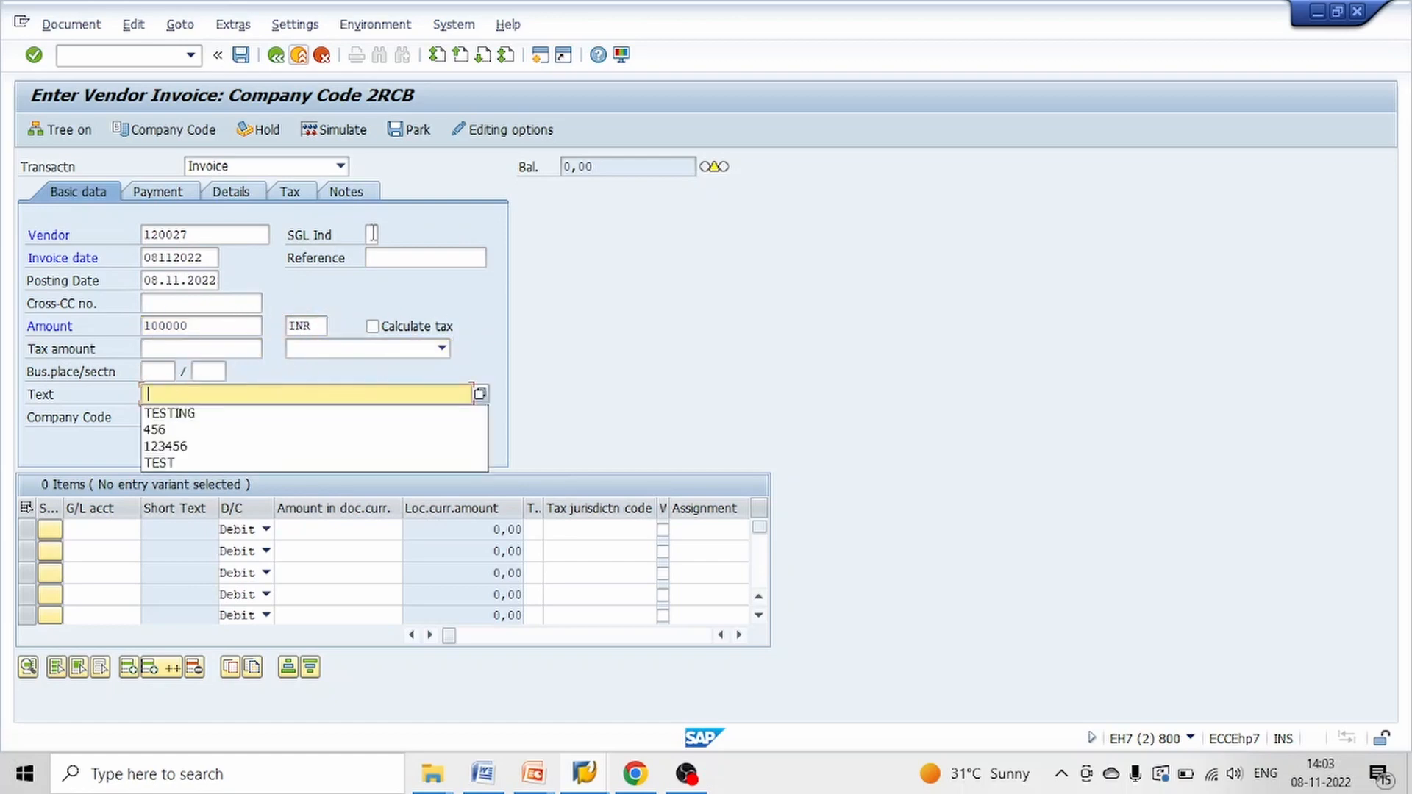
pyautogui.press('Tab')
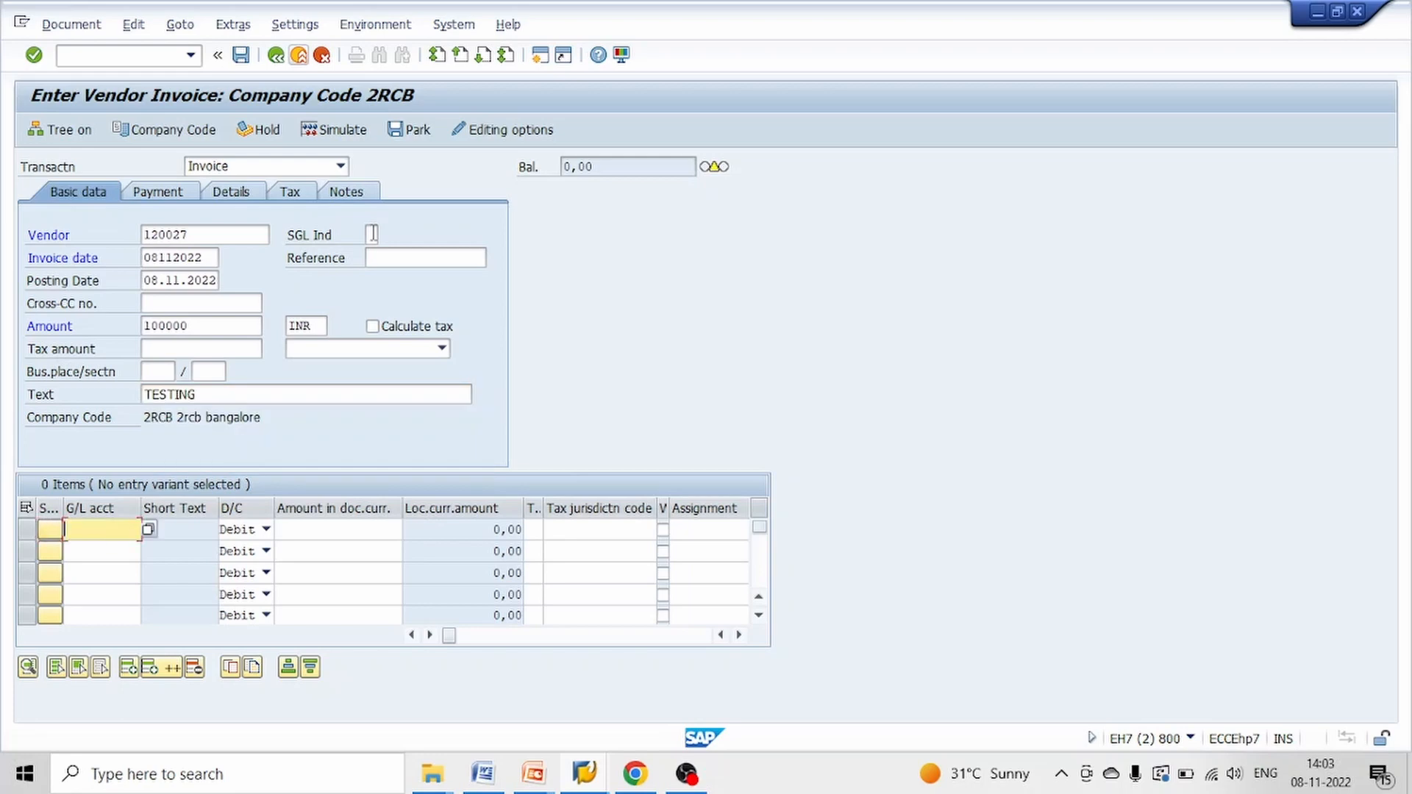
# Enter a debit line item for G/L account 4016 with amount 100000 and text ASDF
pyautogui.write('4016')
pyautogui.press('Tab')
pyautogui.press('Tab')
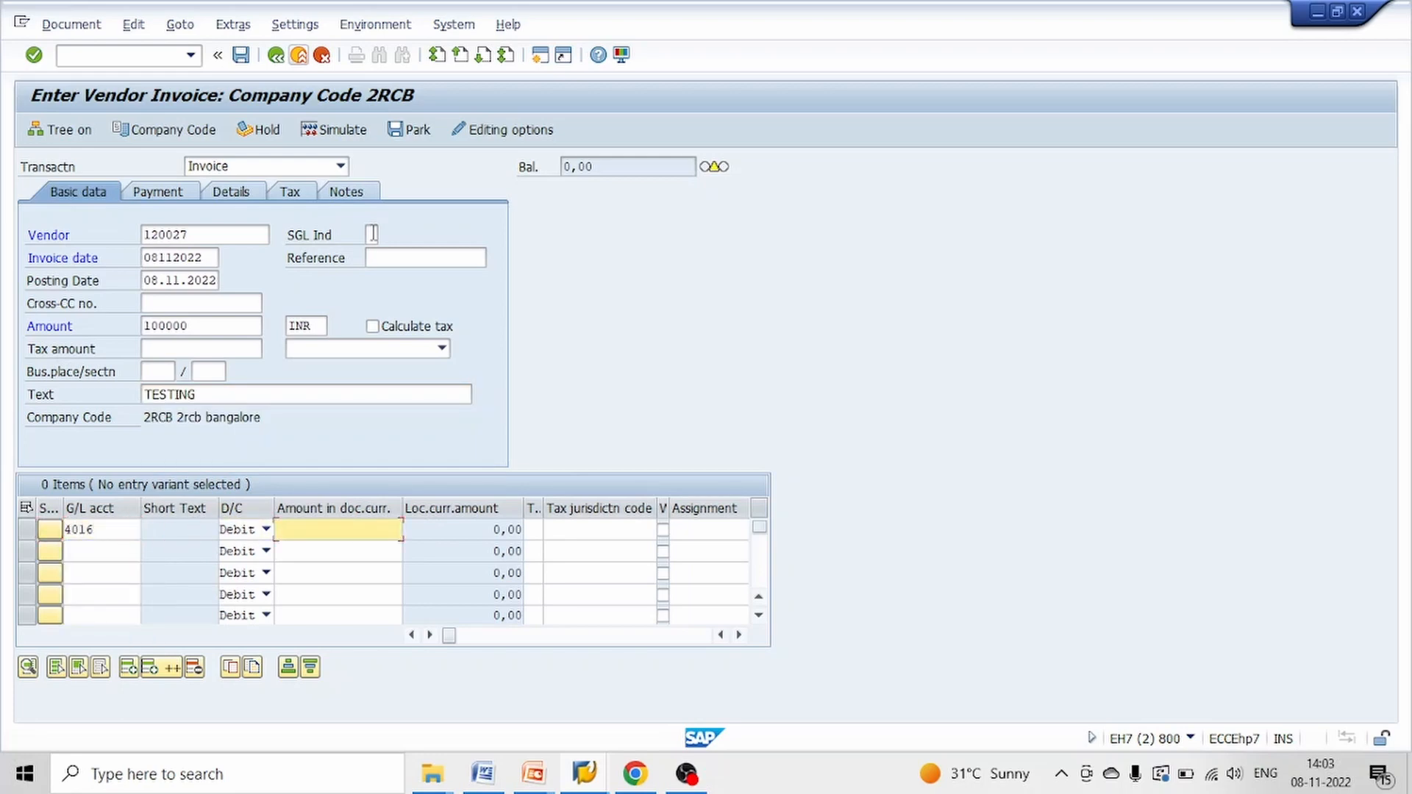
pyautogui.write('100000')
pyautogui.press('Tab')
pyautogui.press('Tab')
pyautogui.press('Tab')
pyautogui.press('Tab')
pyautogui.press('Tab')
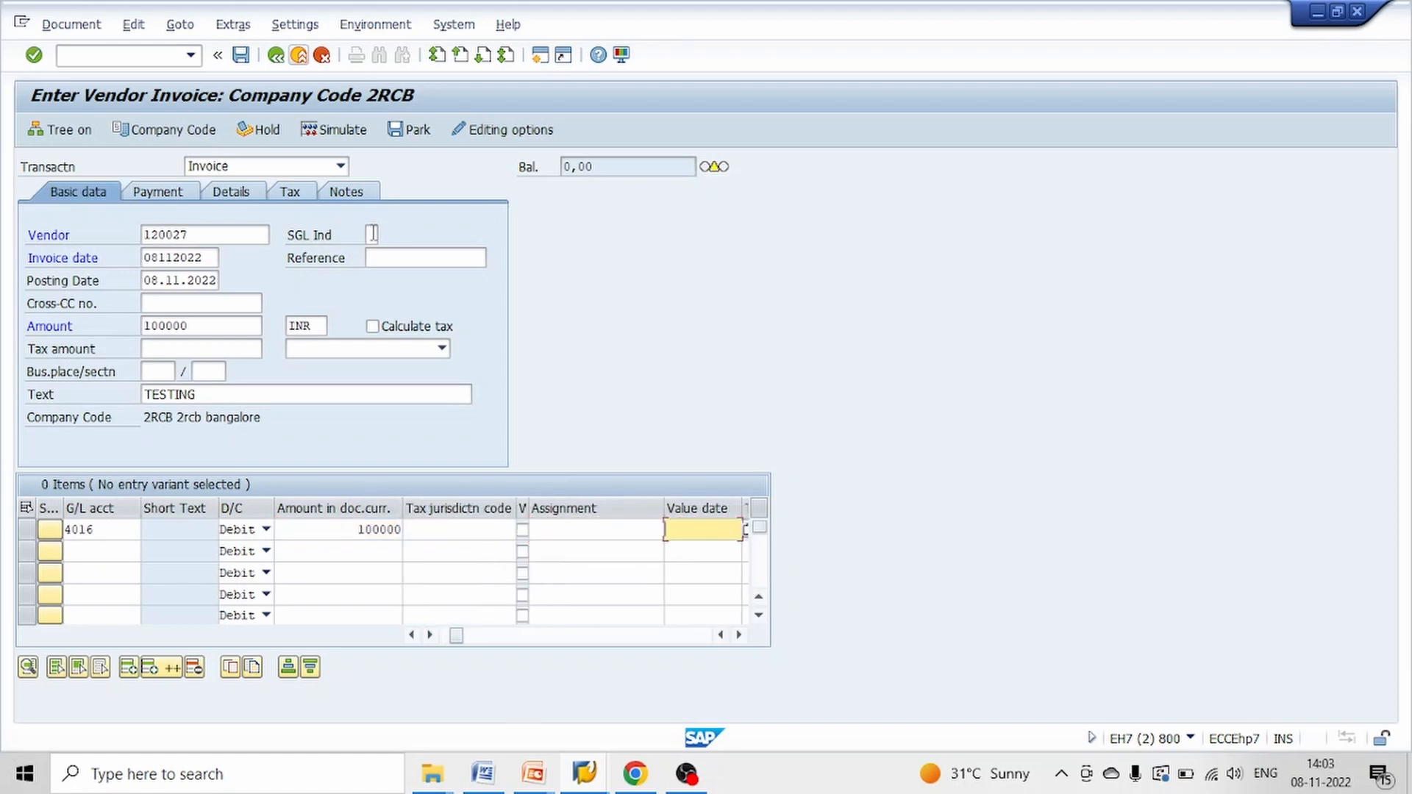
pyautogui.press('Tab')
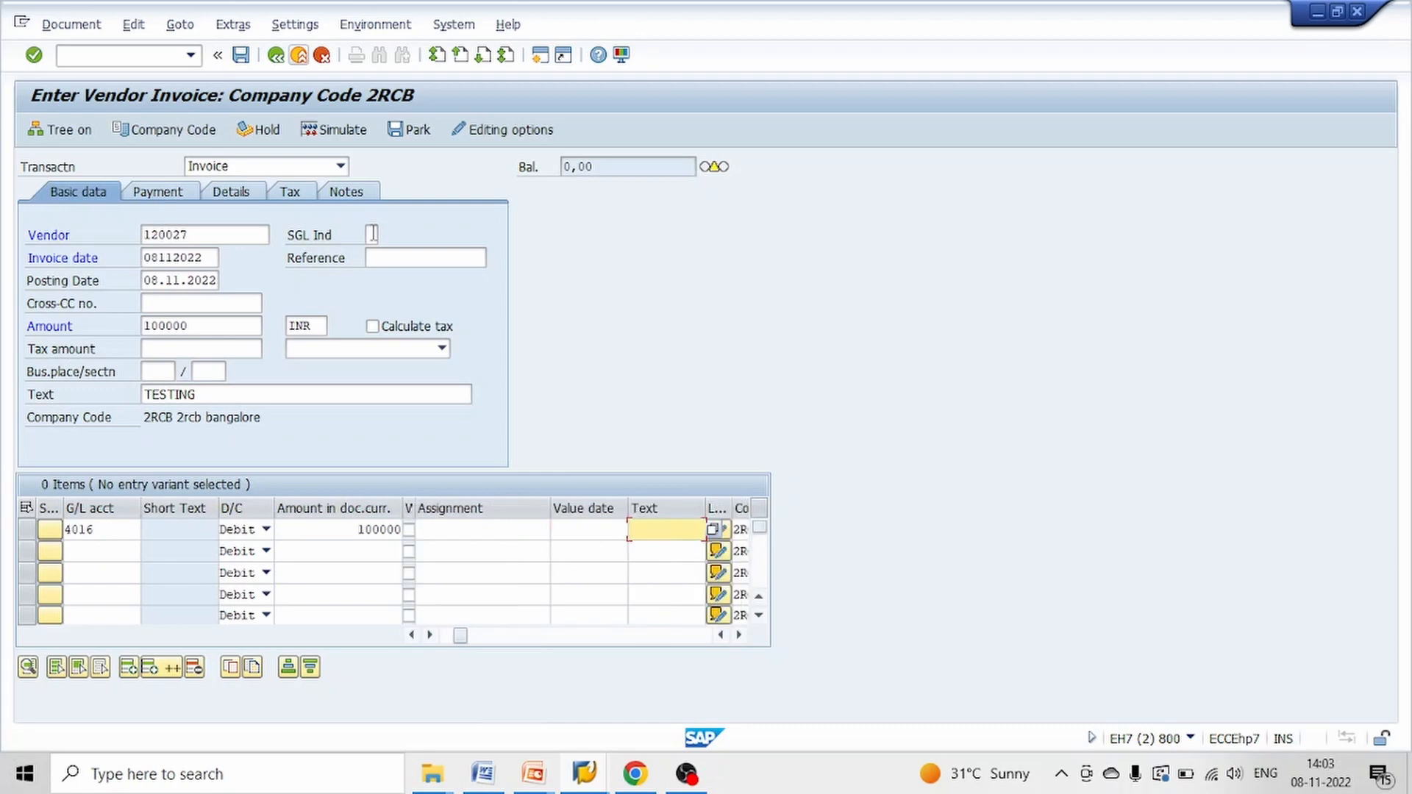
pyautogui.press('Down')
pyautogui.press('Down')
pyautogui.press('Tab')
pyautogui.press('Tab')
pyautogui.press('Tab')
pyautogui.press('Tab')
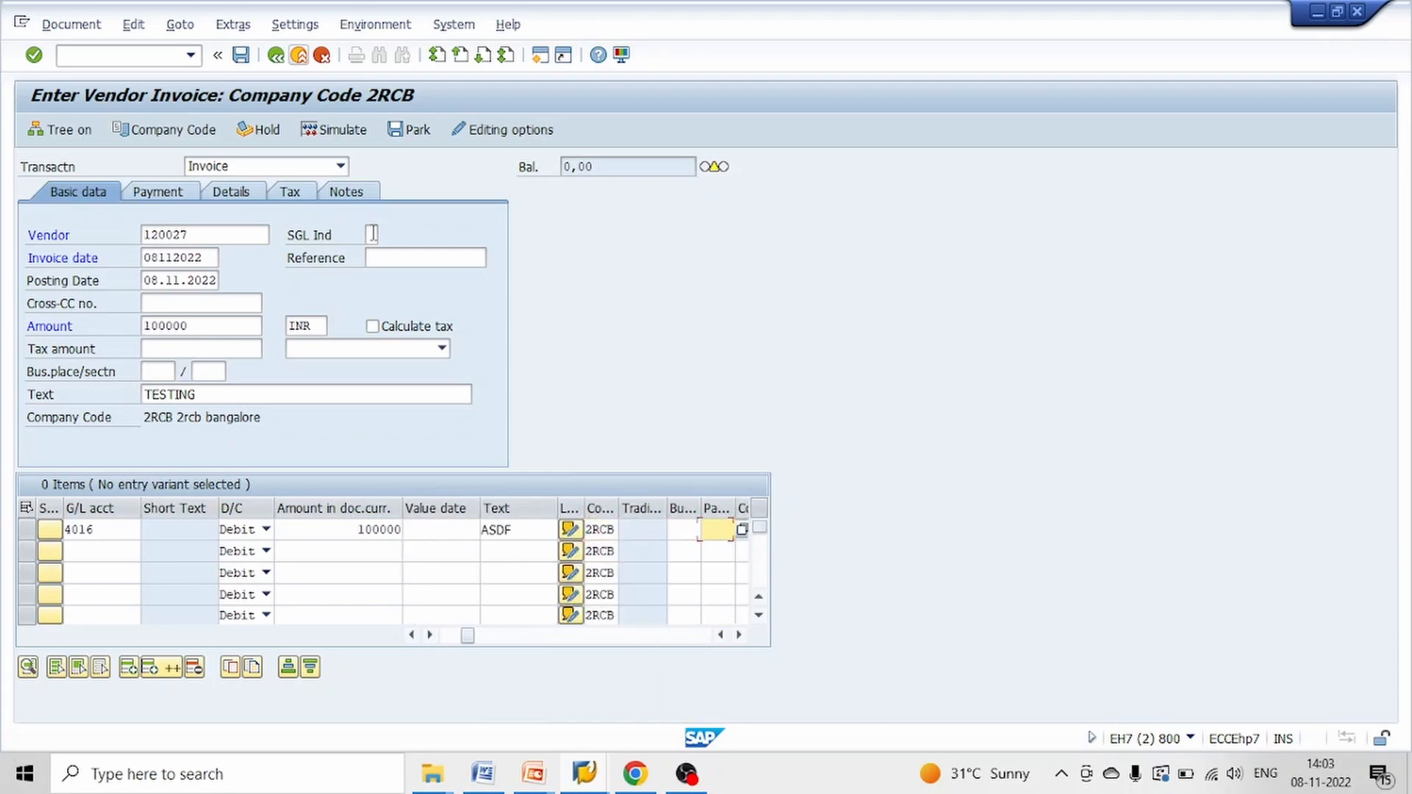
# Assign the line item to cost center CC_ADM and post the invoice with XYZ123 as header and item text
pyautogui.press('Tab')
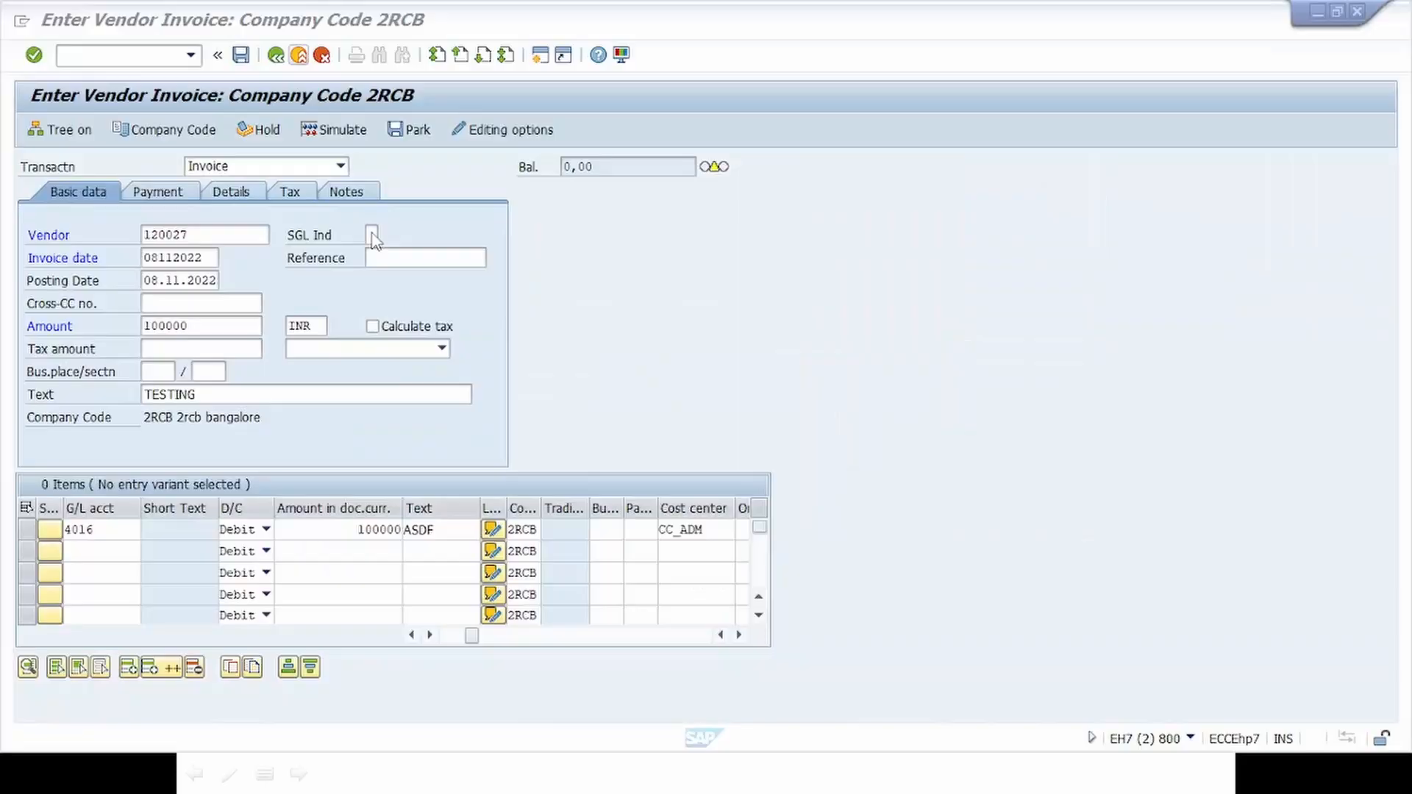
pyautogui.press('Return')
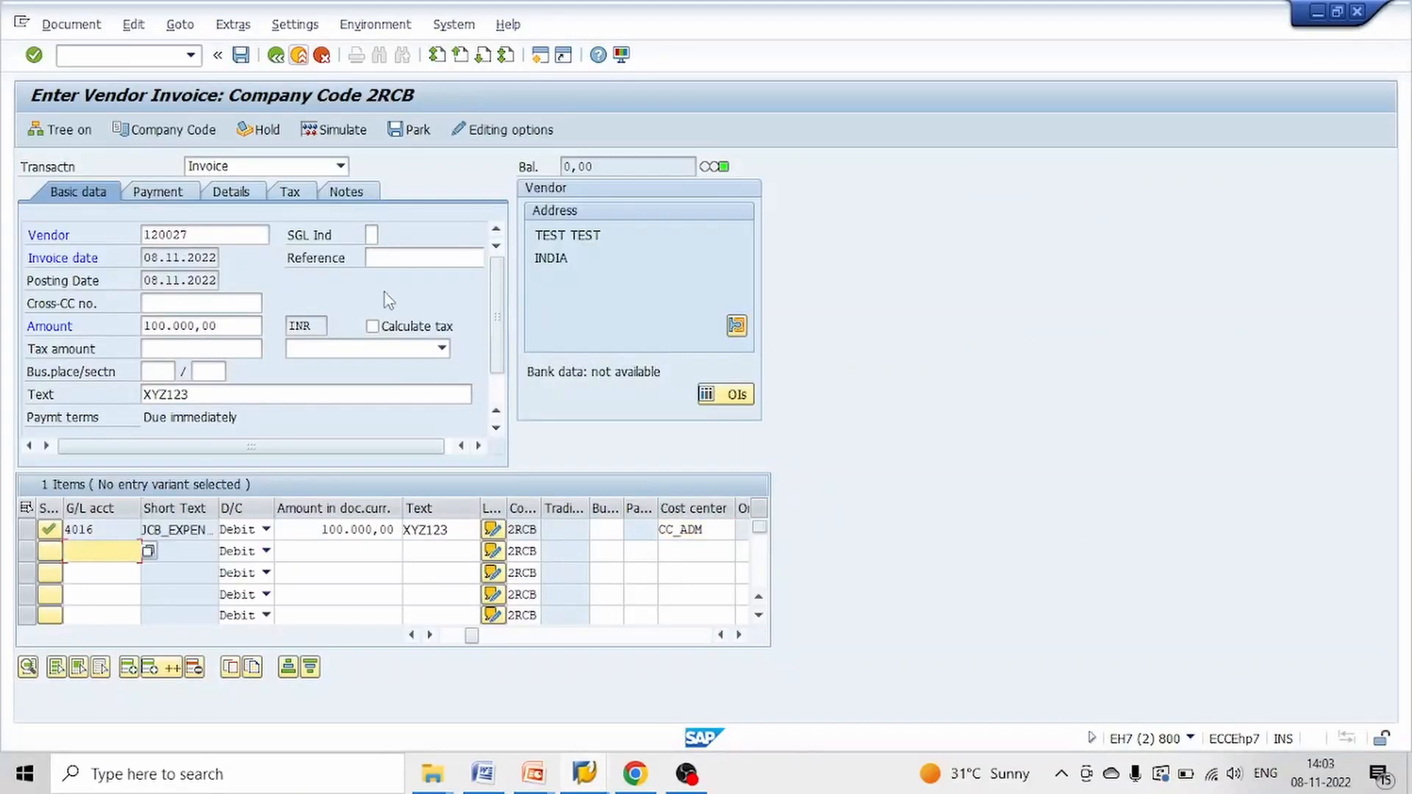
pyautogui.click(241, 55)
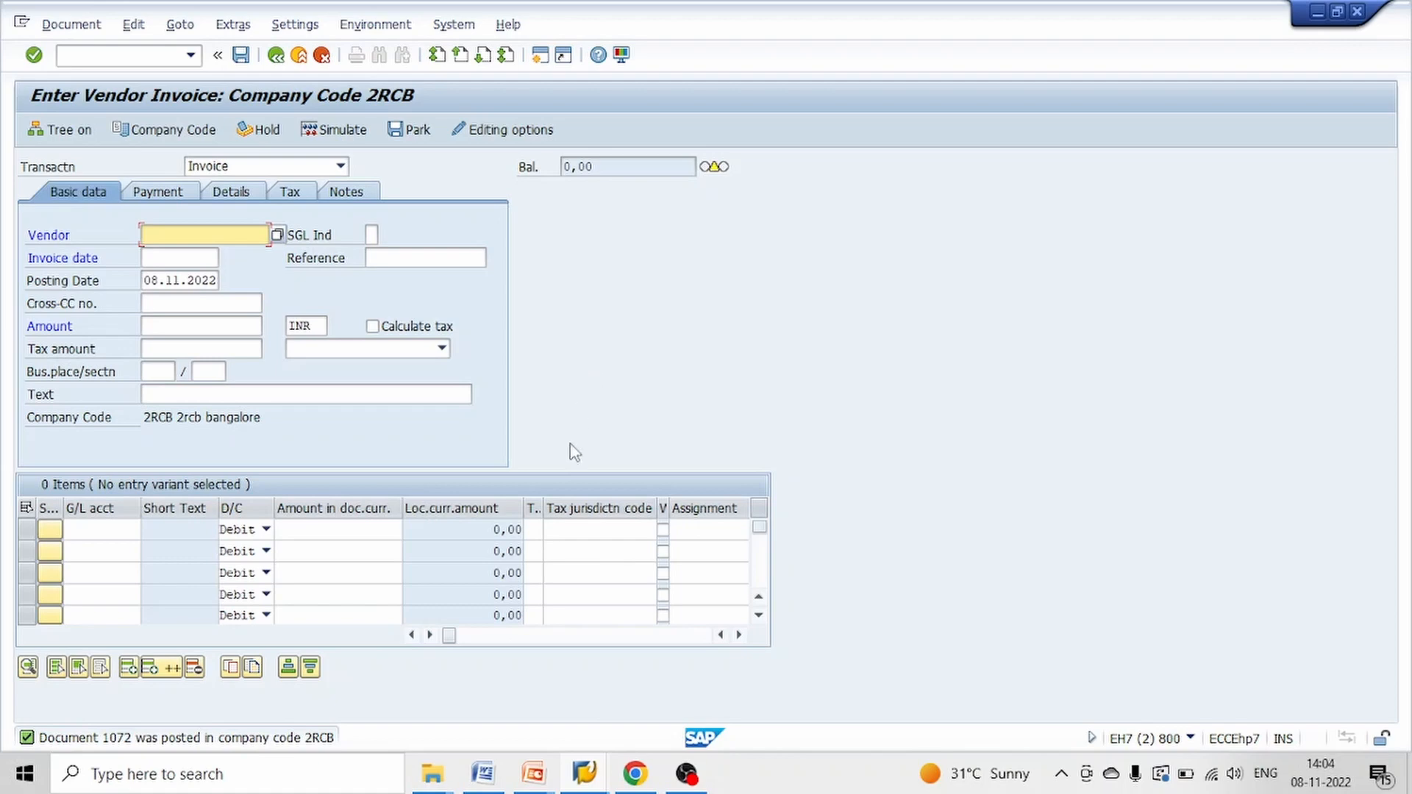
# Switch to the third SAP session and open report S_ALR_87013611 (Cost Centers: Actual/Plan/Variance) from the Cost Center Accounting plan/actual comparison reports
pyautogui.click(600, 789)
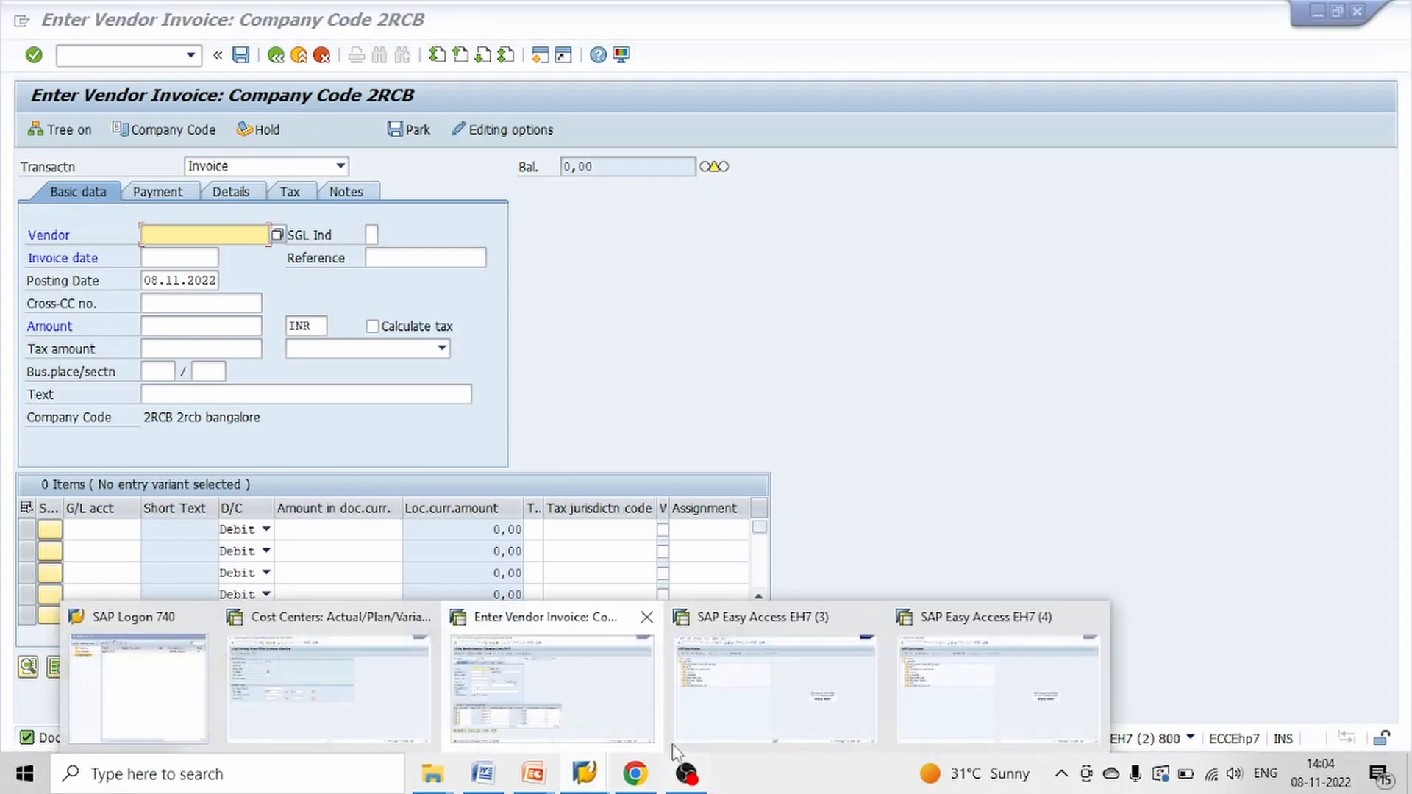
pyautogui.click(736, 714)
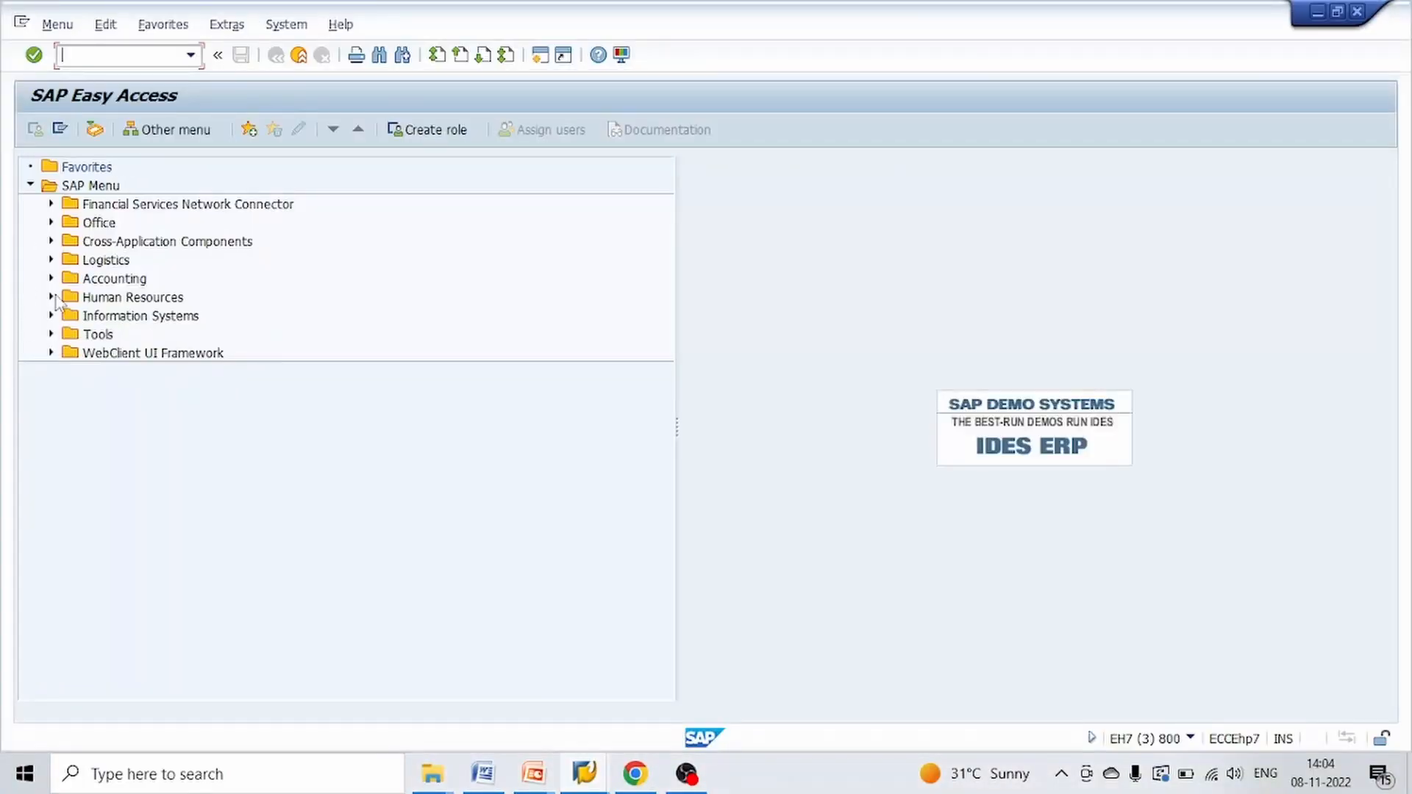
pyautogui.click(51, 279)
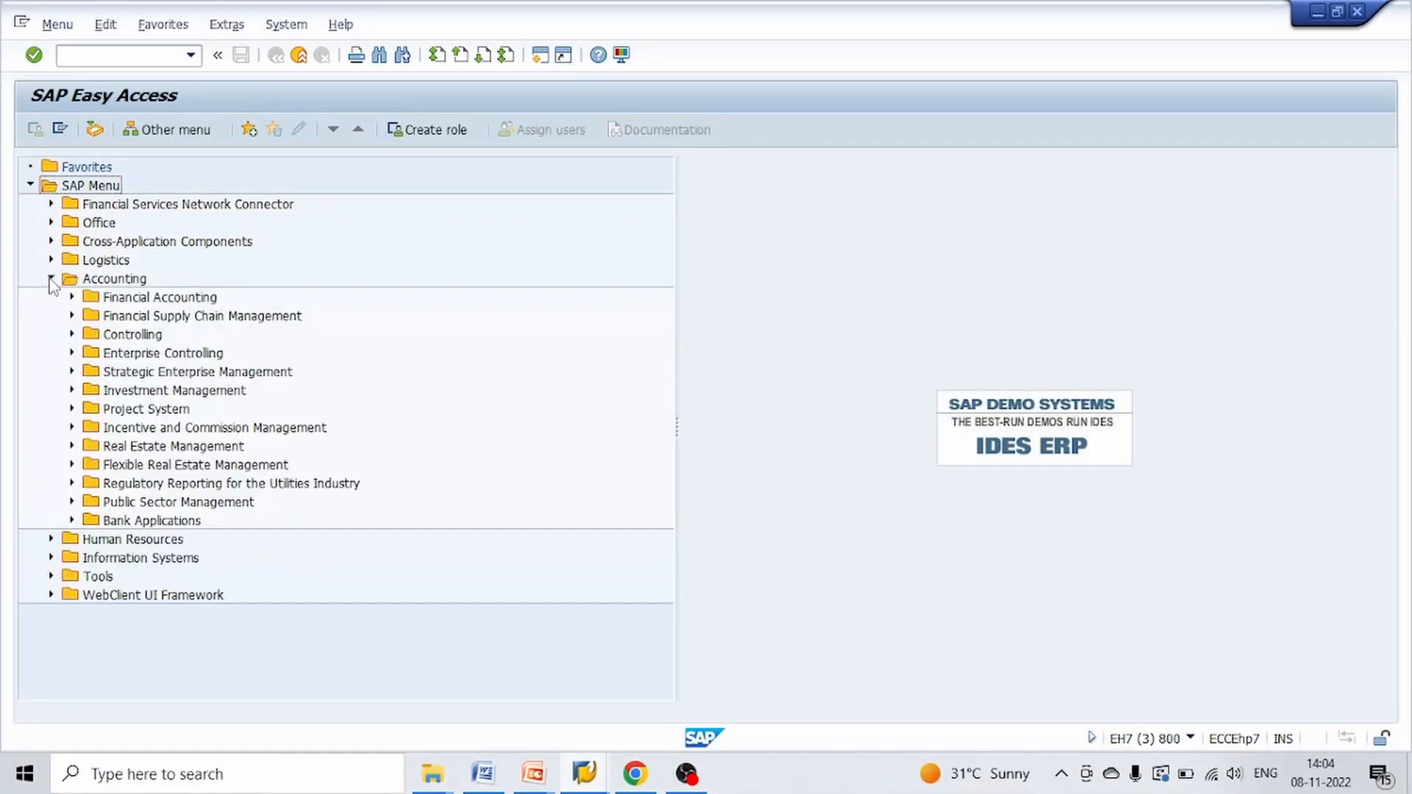
pyautogui.click(72, 335)
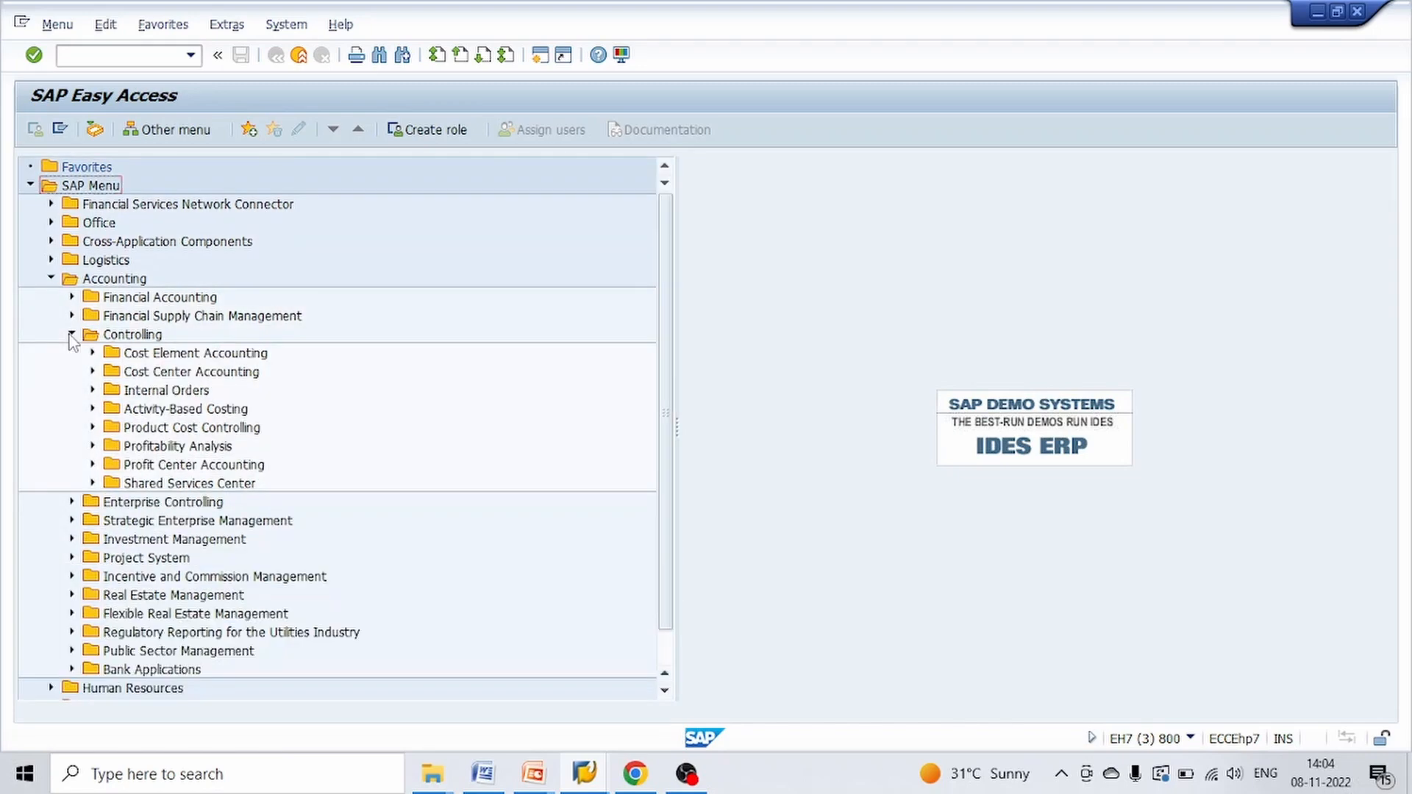
pyautogui.click(92, 372)
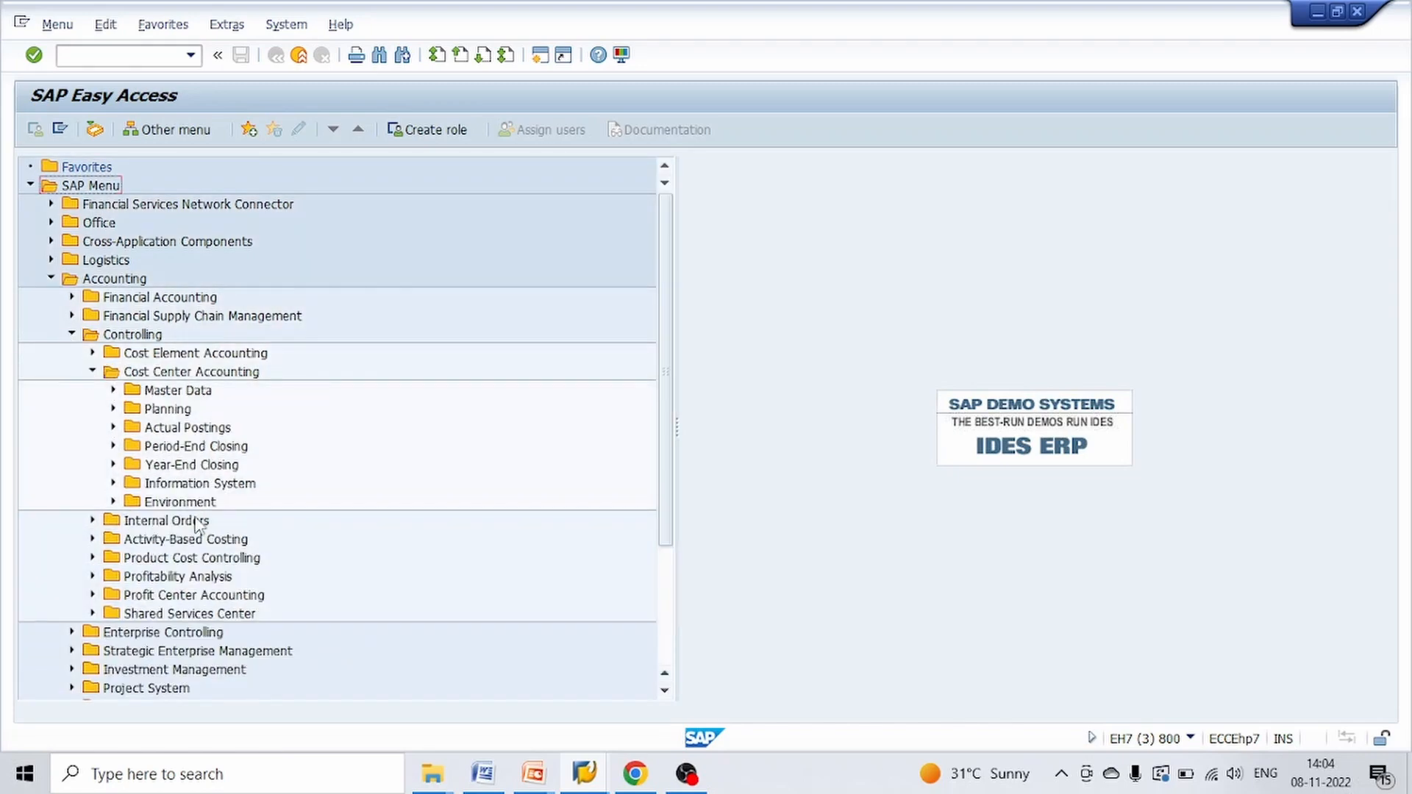
pyautogui.click(113, 483)
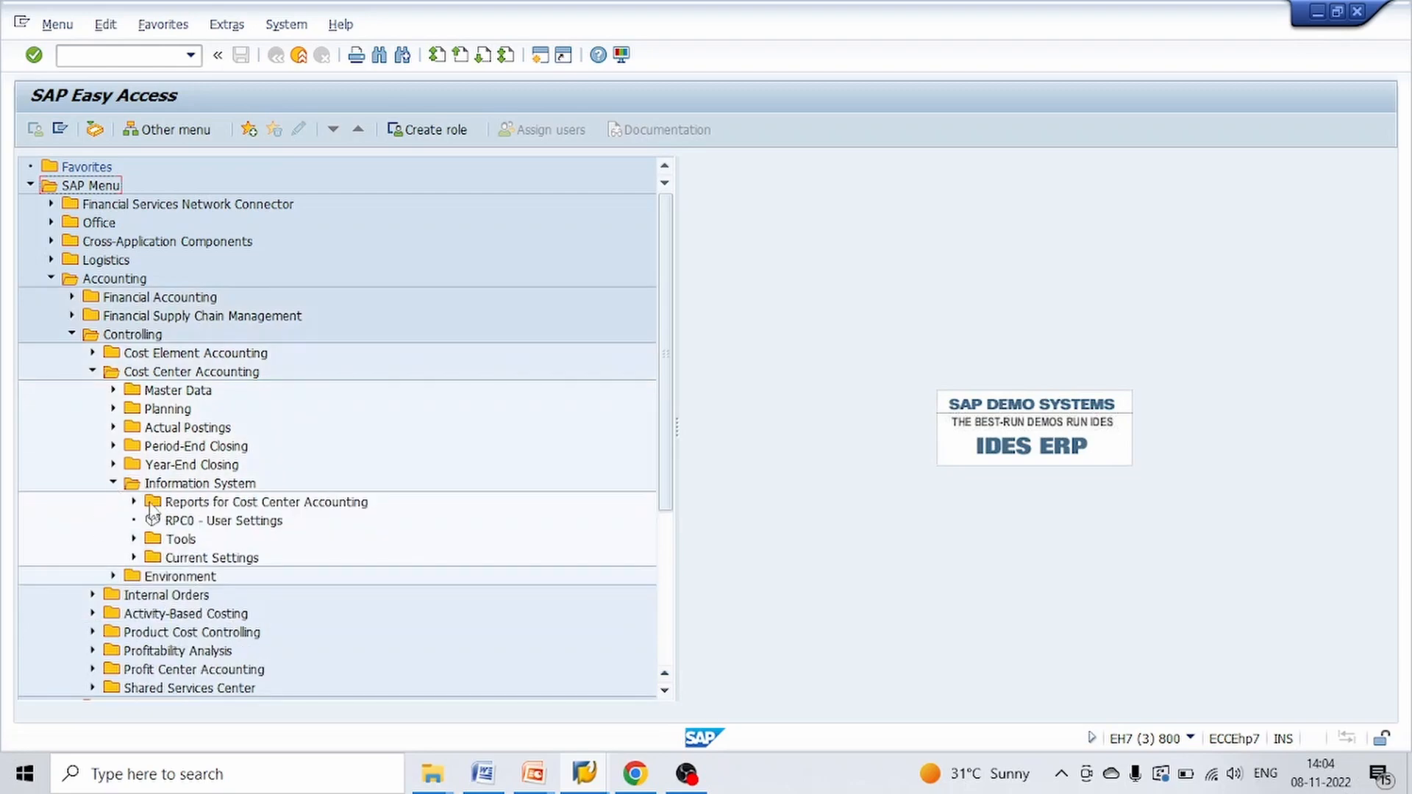
pyautogui.click(135, 503)
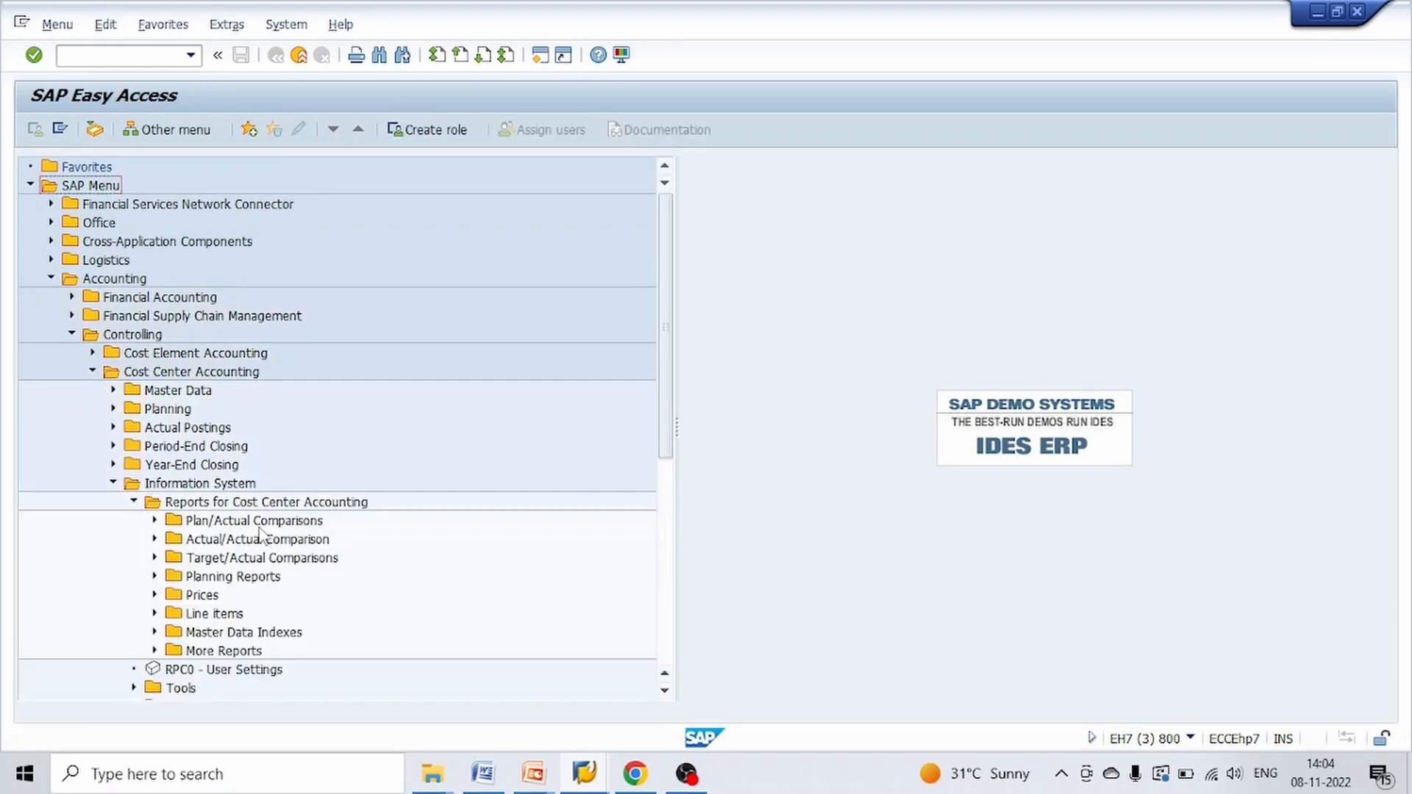
pyautogui.click(155, 521)
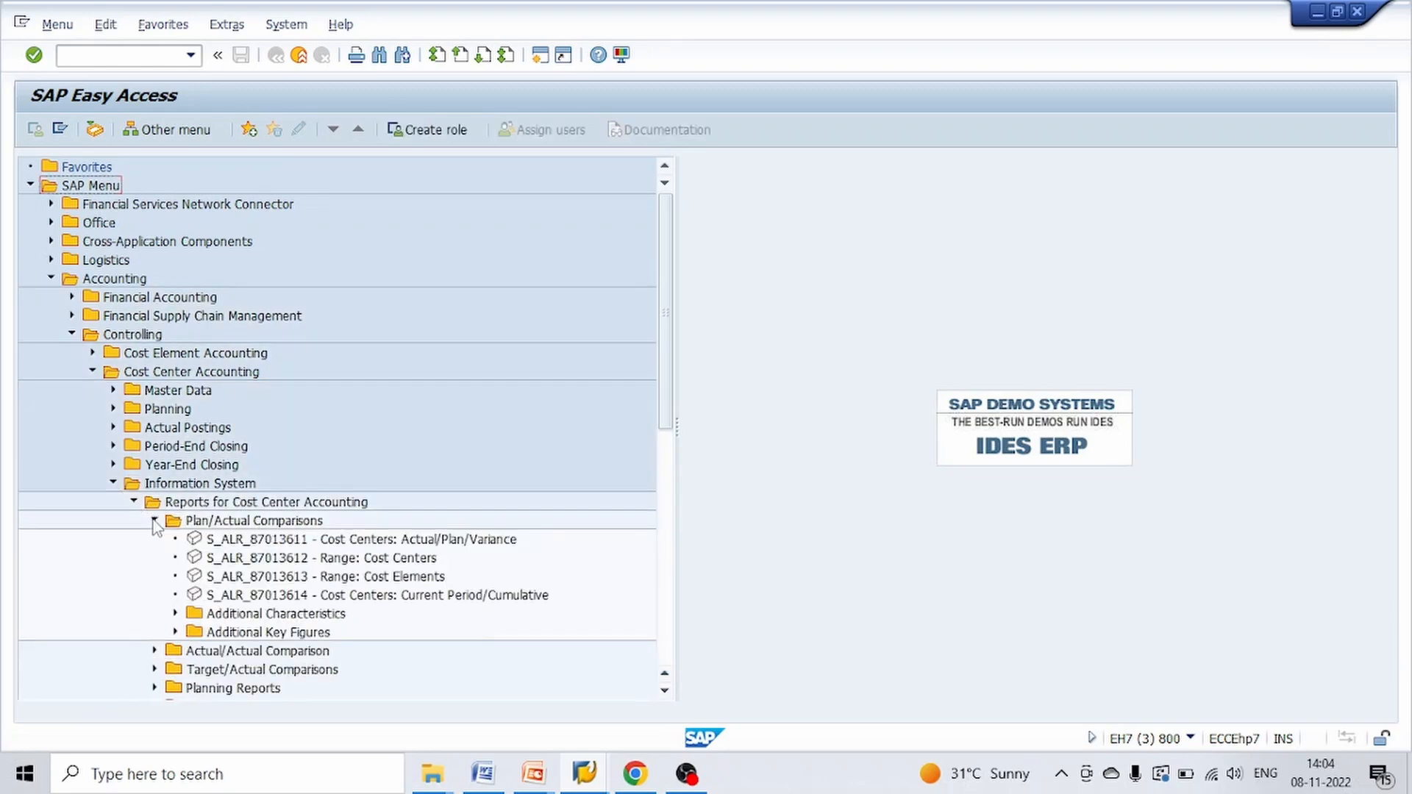
pyautogui.doubleClick(254, 540)
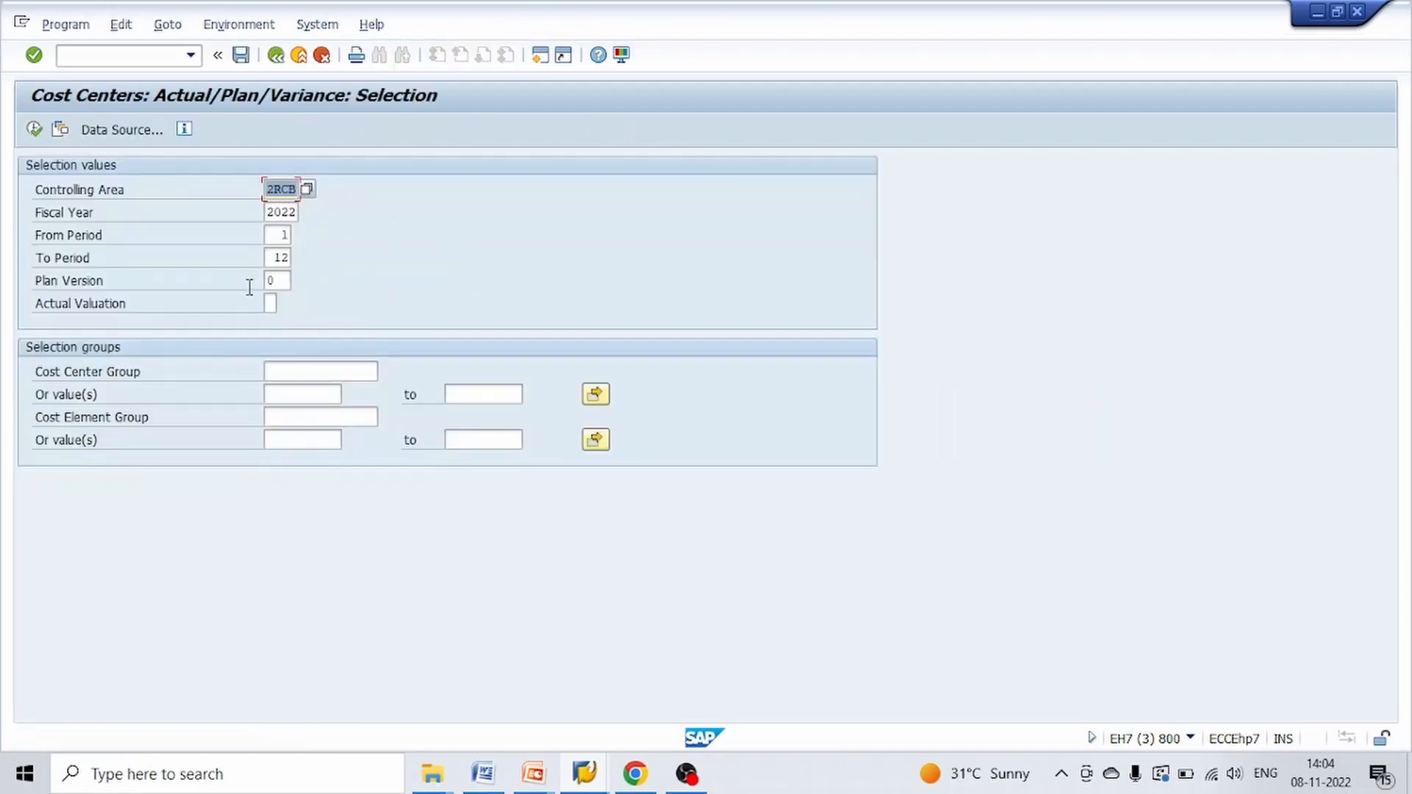
# Limit the report to periods 11 through 11 and enter CC_ADM as the first cost center value
pyautogui.press('Tab')
pyautogui.press('Tab')
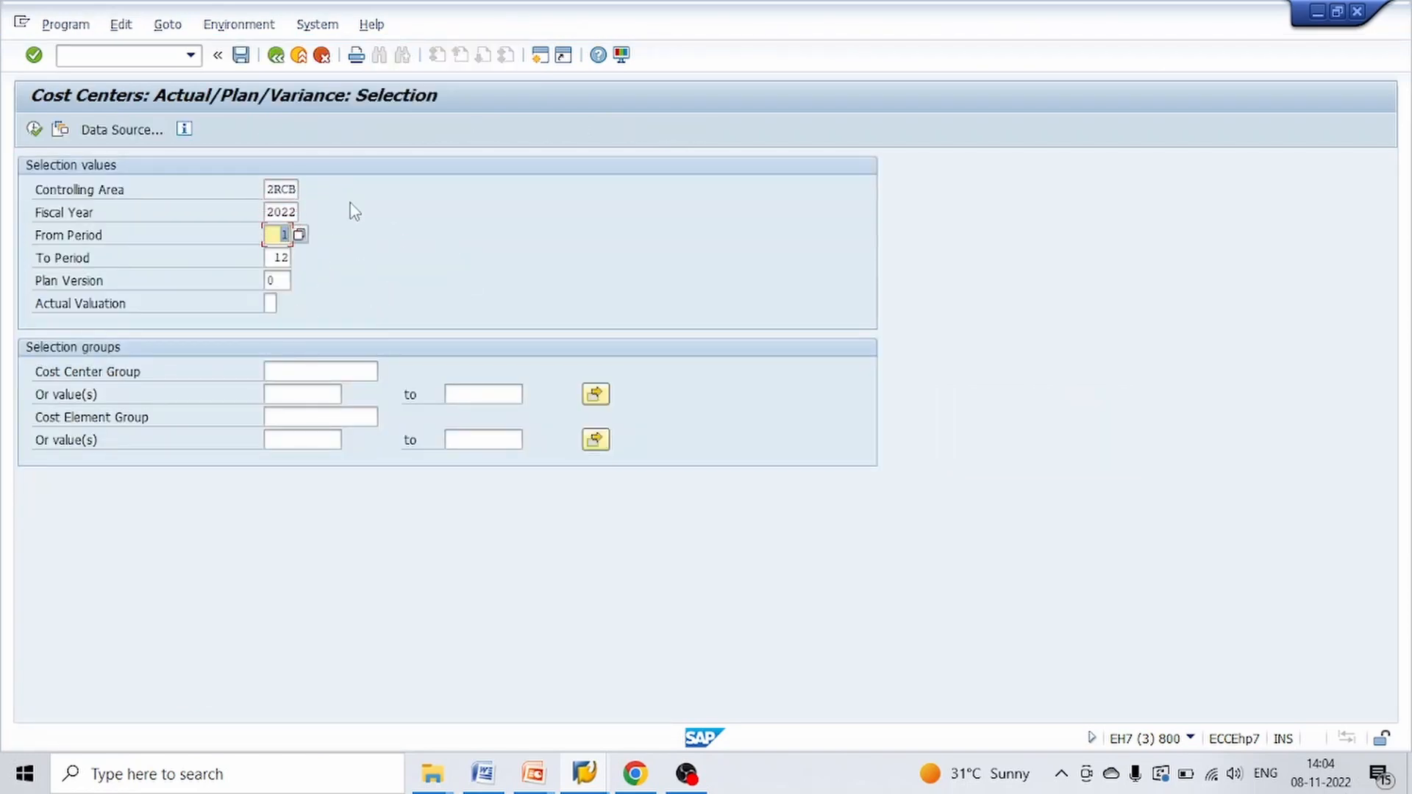
pyautogui.press('Tab')
pyautogui.write('11')
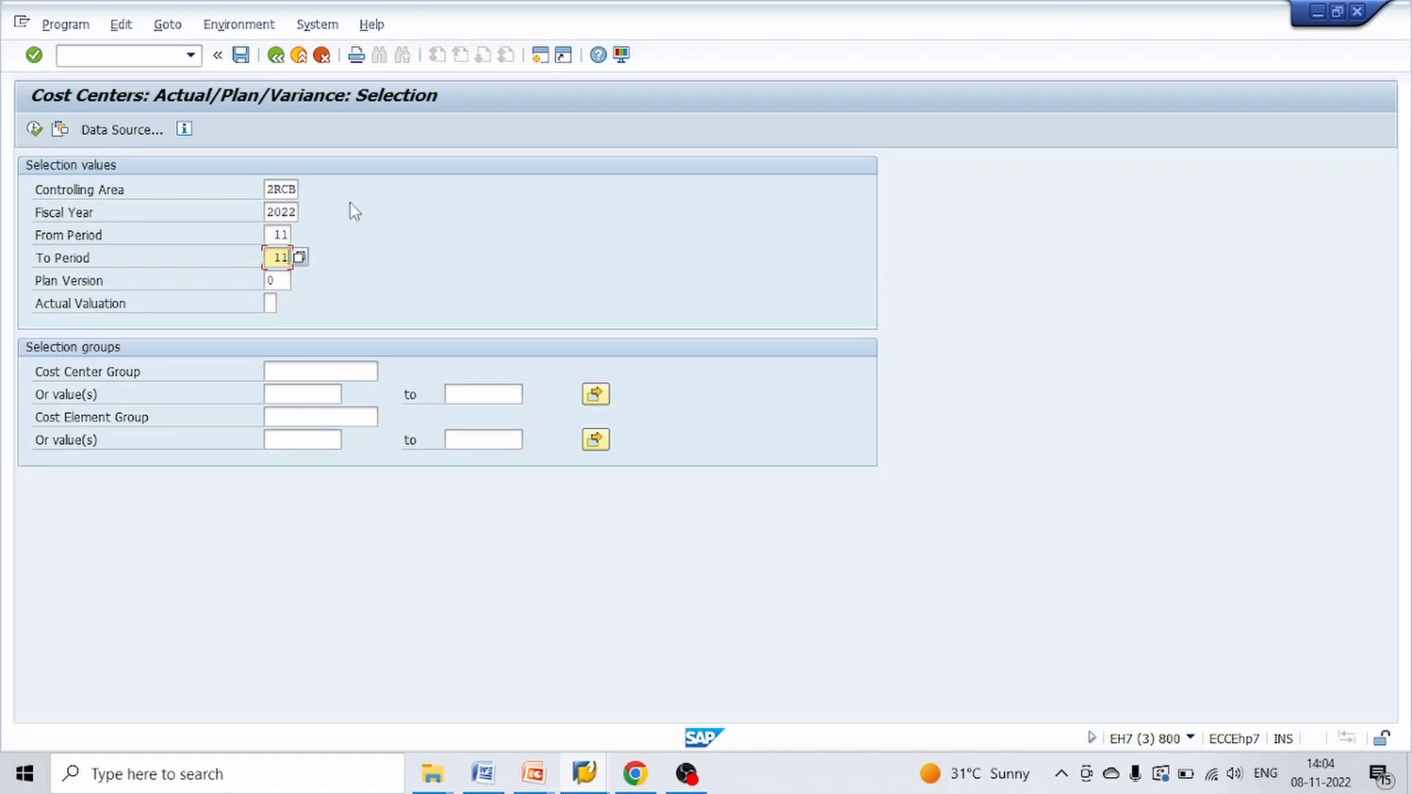
pyautogui.press('Tab')
pyautogui.press('Tab')
pyautogui.press('Tab')
pyautogui.press('Tab')
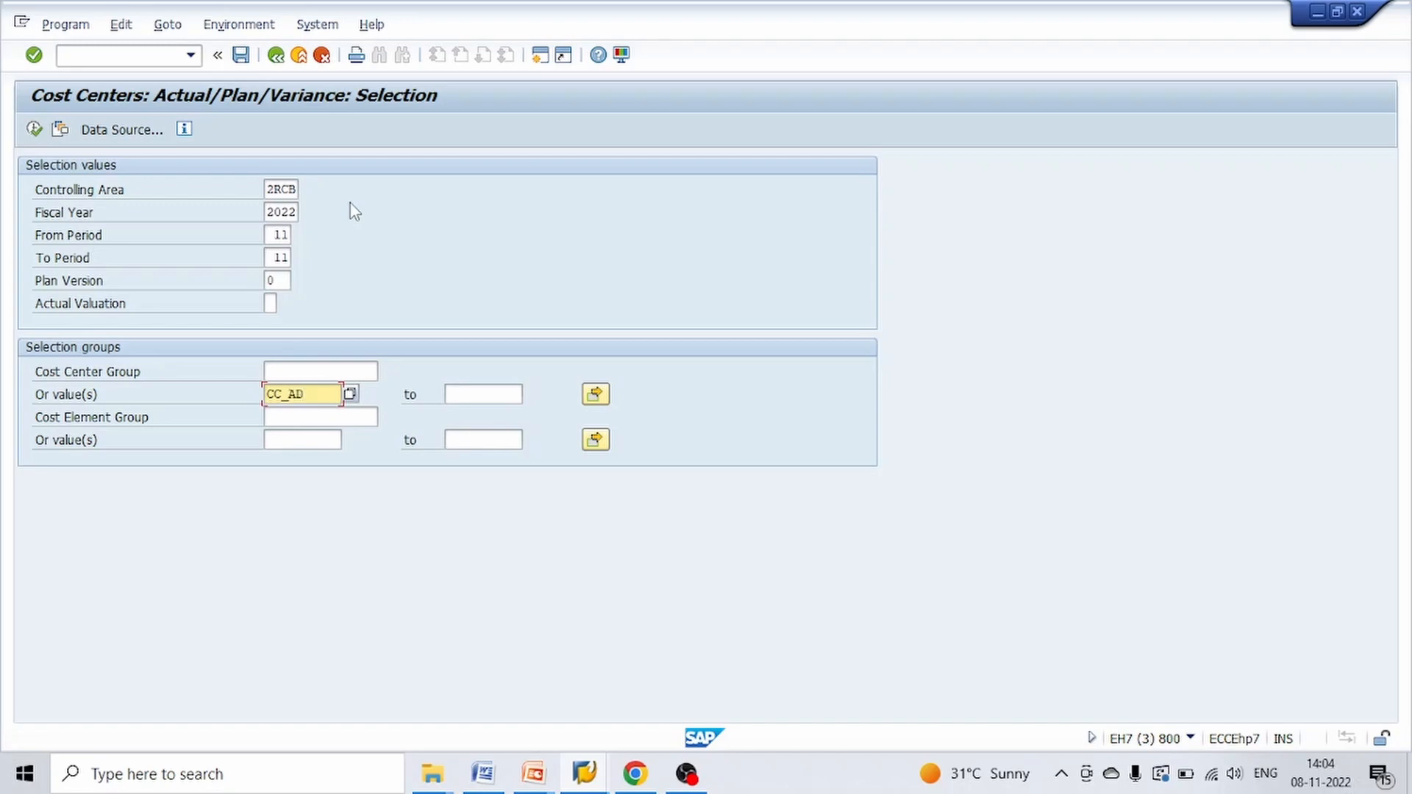
pyautogui.press('Tab')
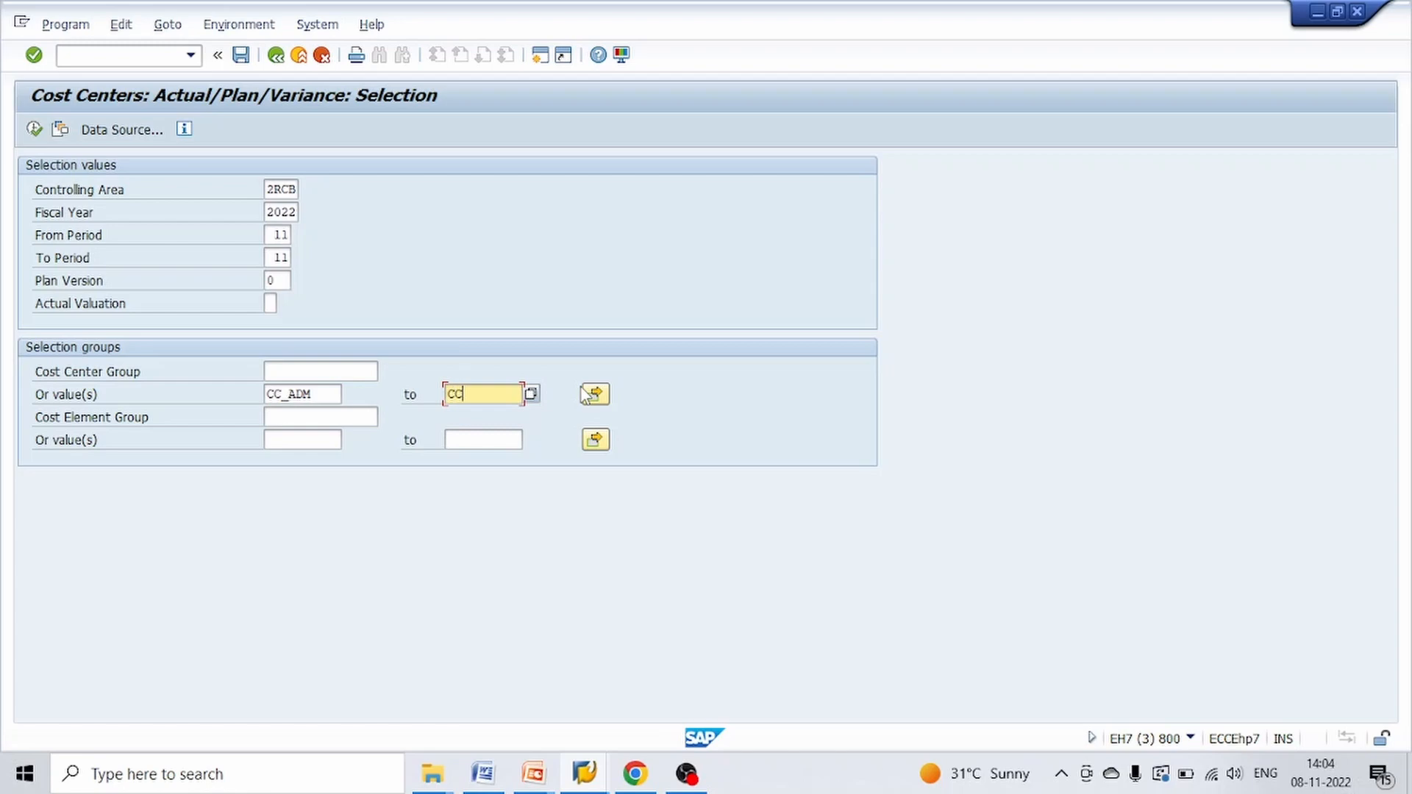
# Switch to the PowerPoint slide show, check the receiver cost center codes in the example test scenario, and return to the SAP report selection
pyautogui.hotkey('alt', 'Tab')
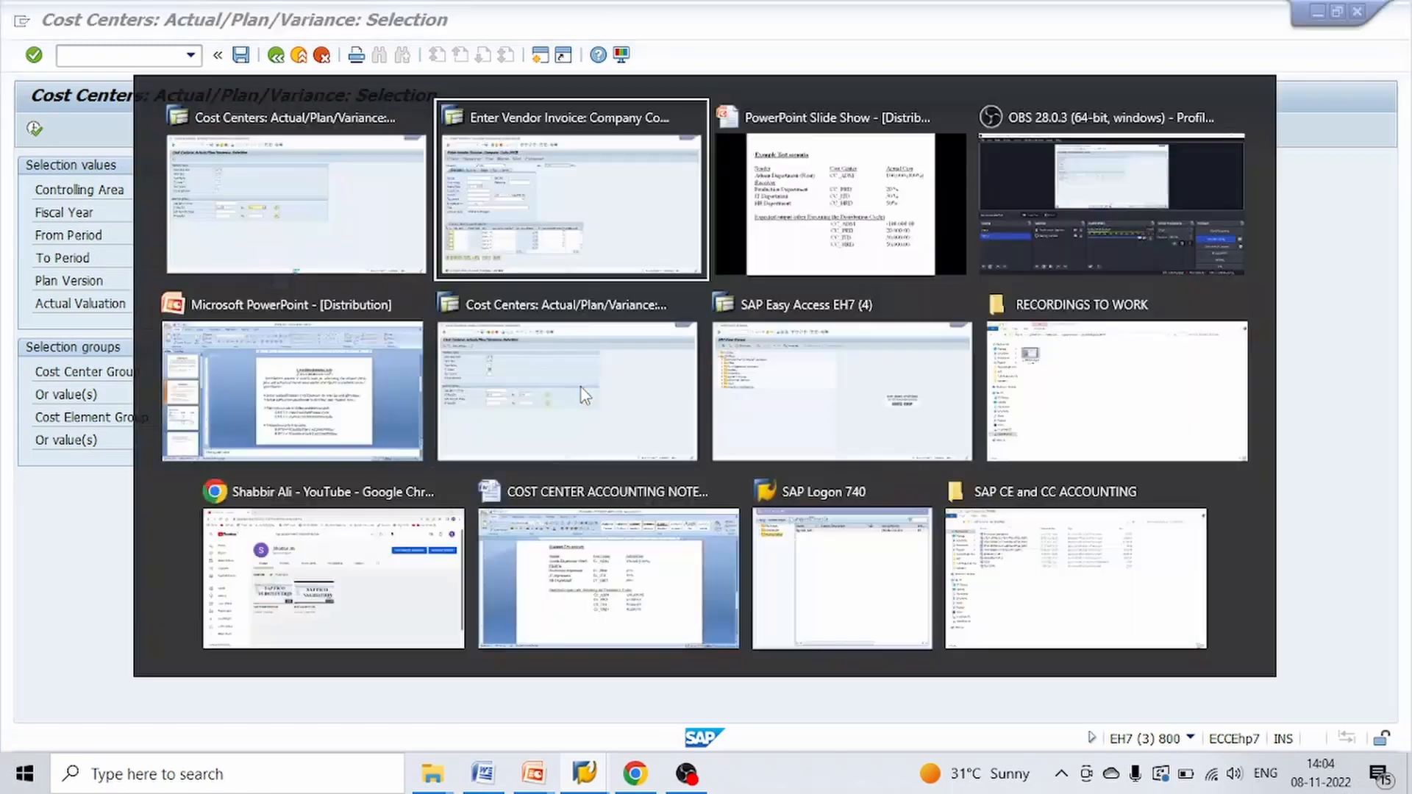
pyautogui.hotkey('alt', 'Tab')
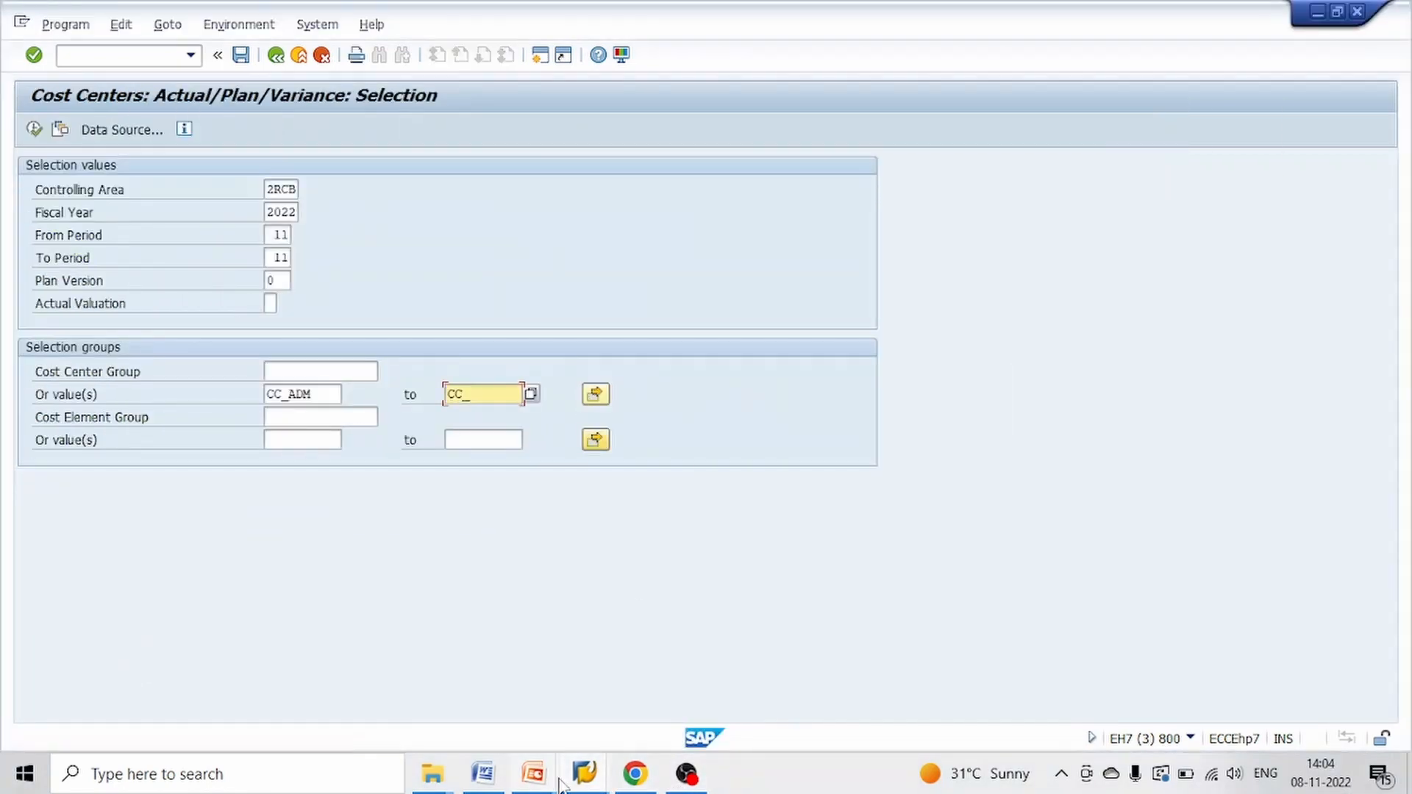
pyautogui.moveTo(548, 781)
pyautogui.click(683, 647)
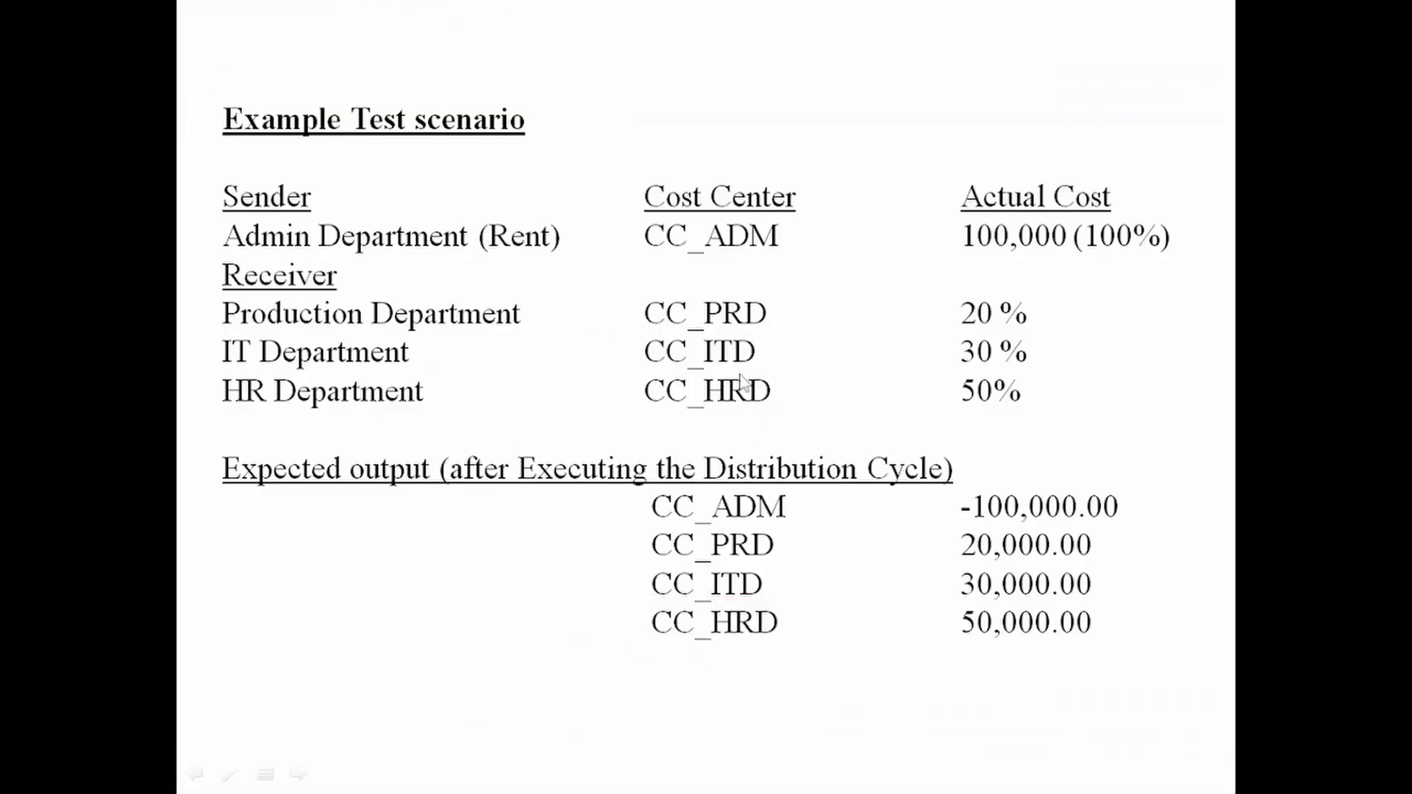
pyautogui.hotkey('alt', 'Tab')
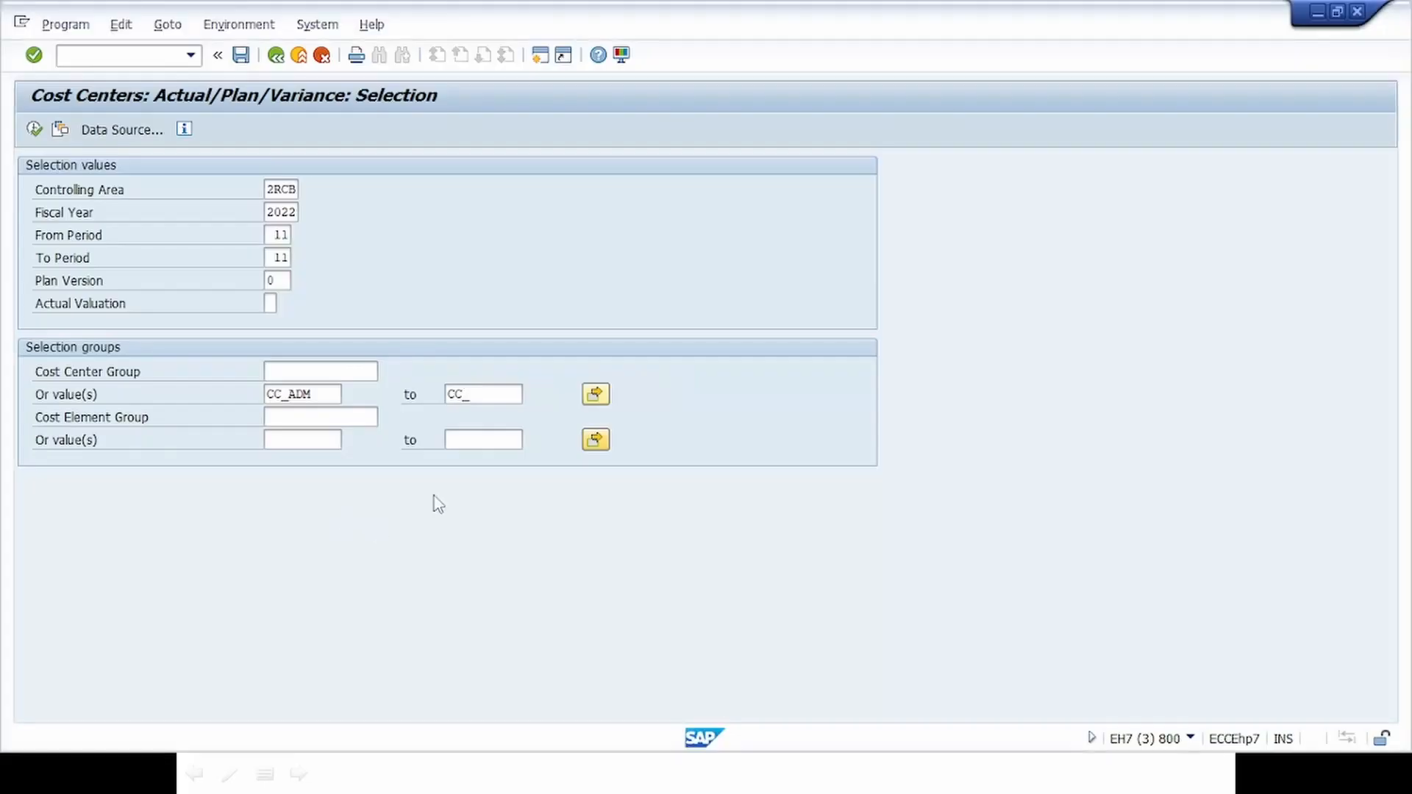
# Clear the upper cost center value and add CC_HRD, CC_PRD and CC_ITD as single values in the multiple selection
pyautogui.click(483, 392)
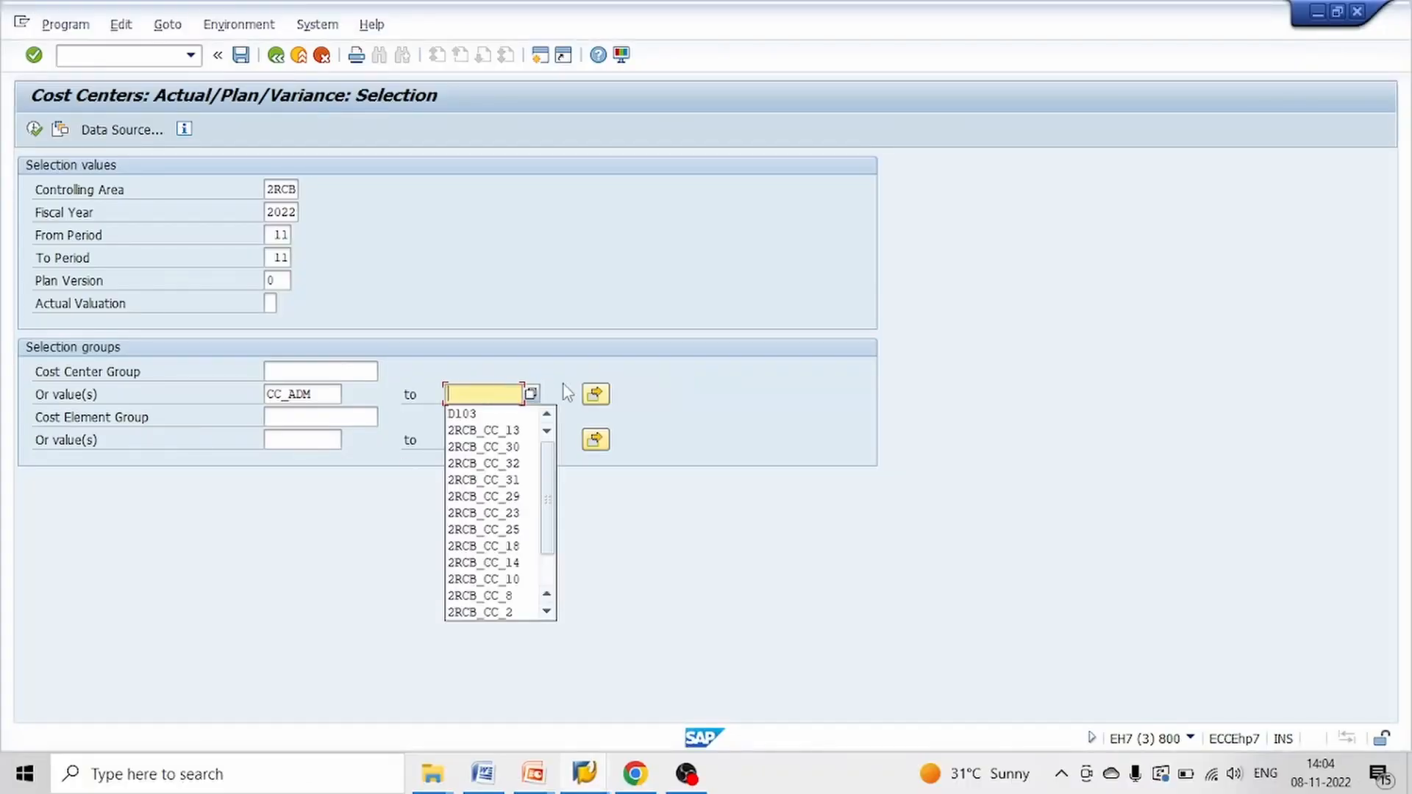
pyautogui.click(595, 393)
pyautogui.click(110, 310)
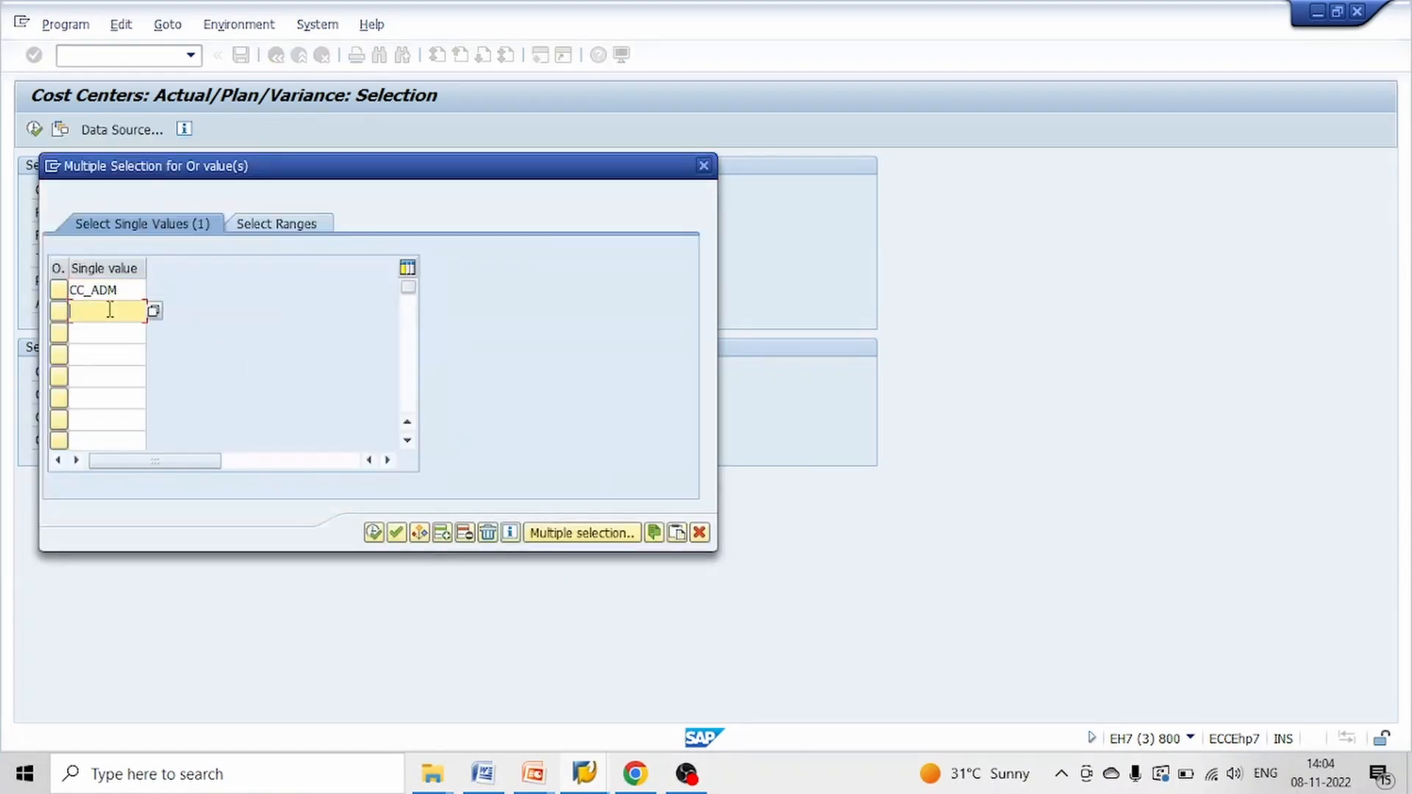
pyautogui.write('CC_HRD')
pyautogui.press('Down')
pyautogui.write('CC')
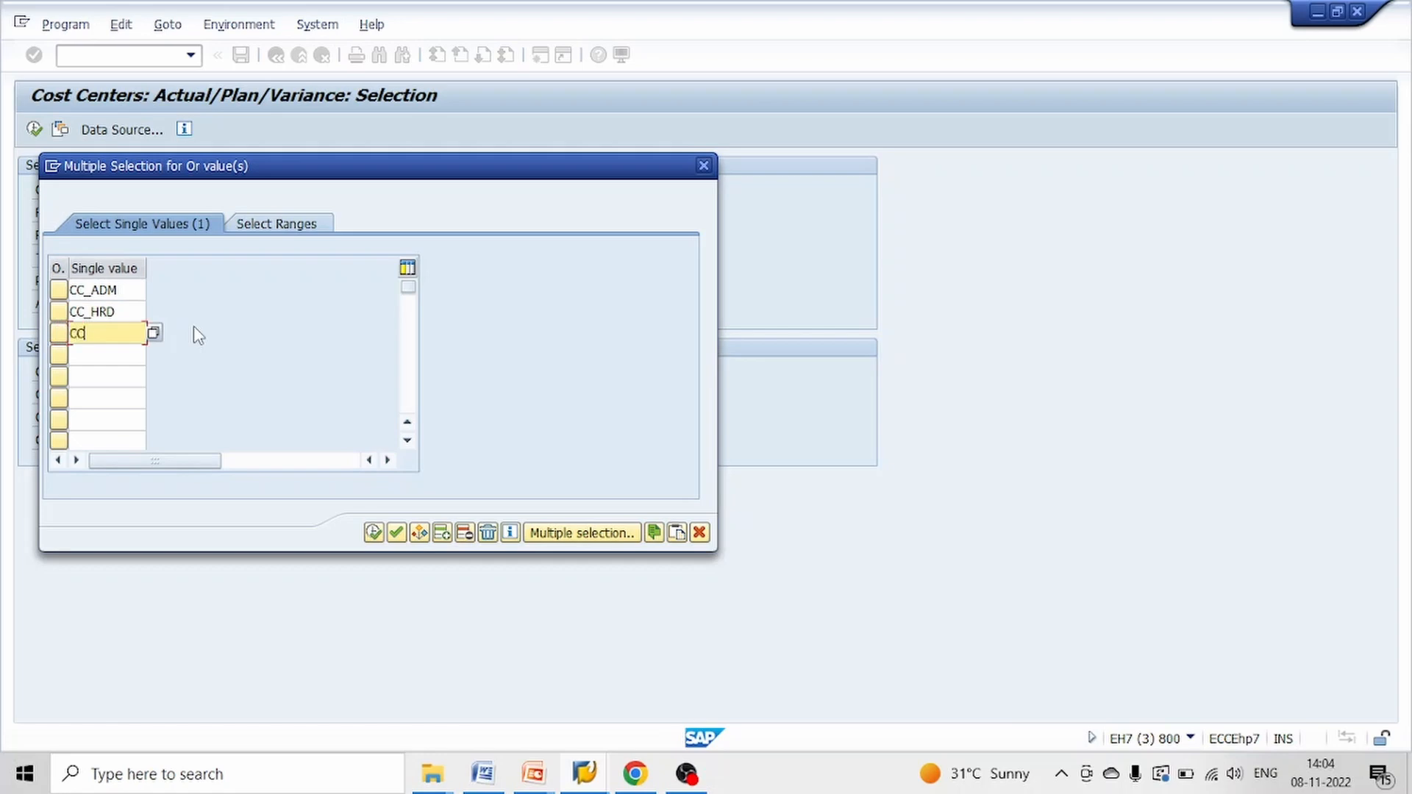
pyautogui.write('_PRD')
pyautogui.press('Down')
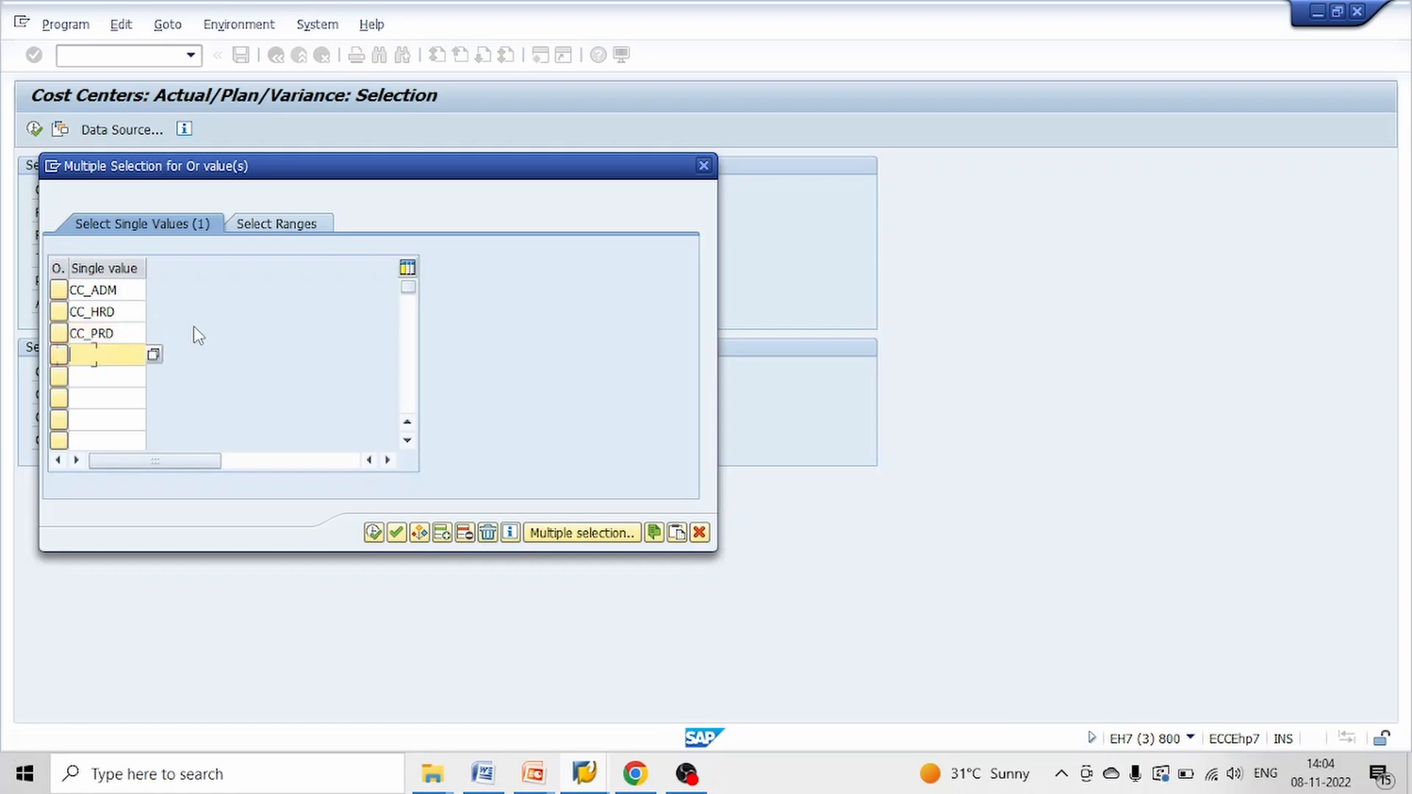
pyautogui.write('CC_ITD')
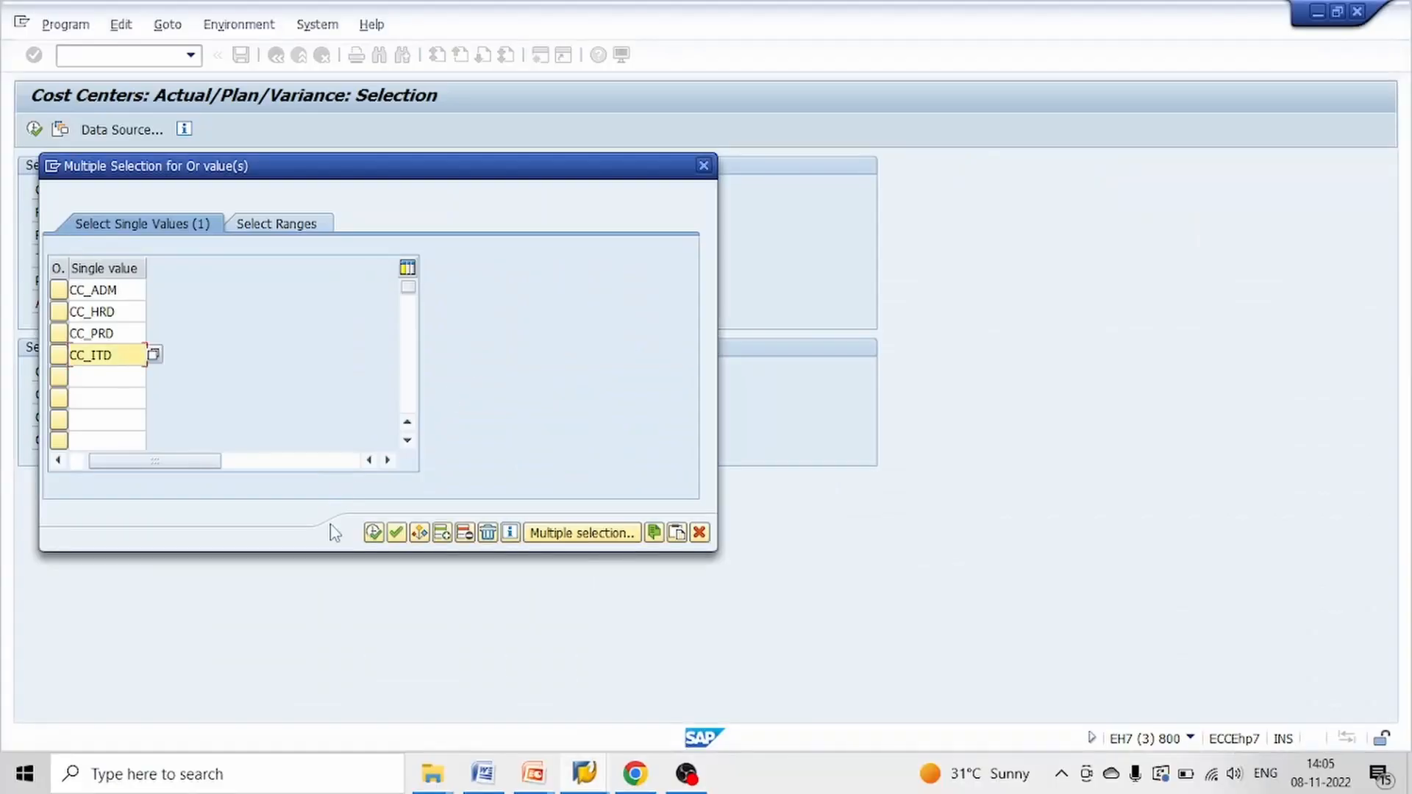
pyautogui.click(373, 533)
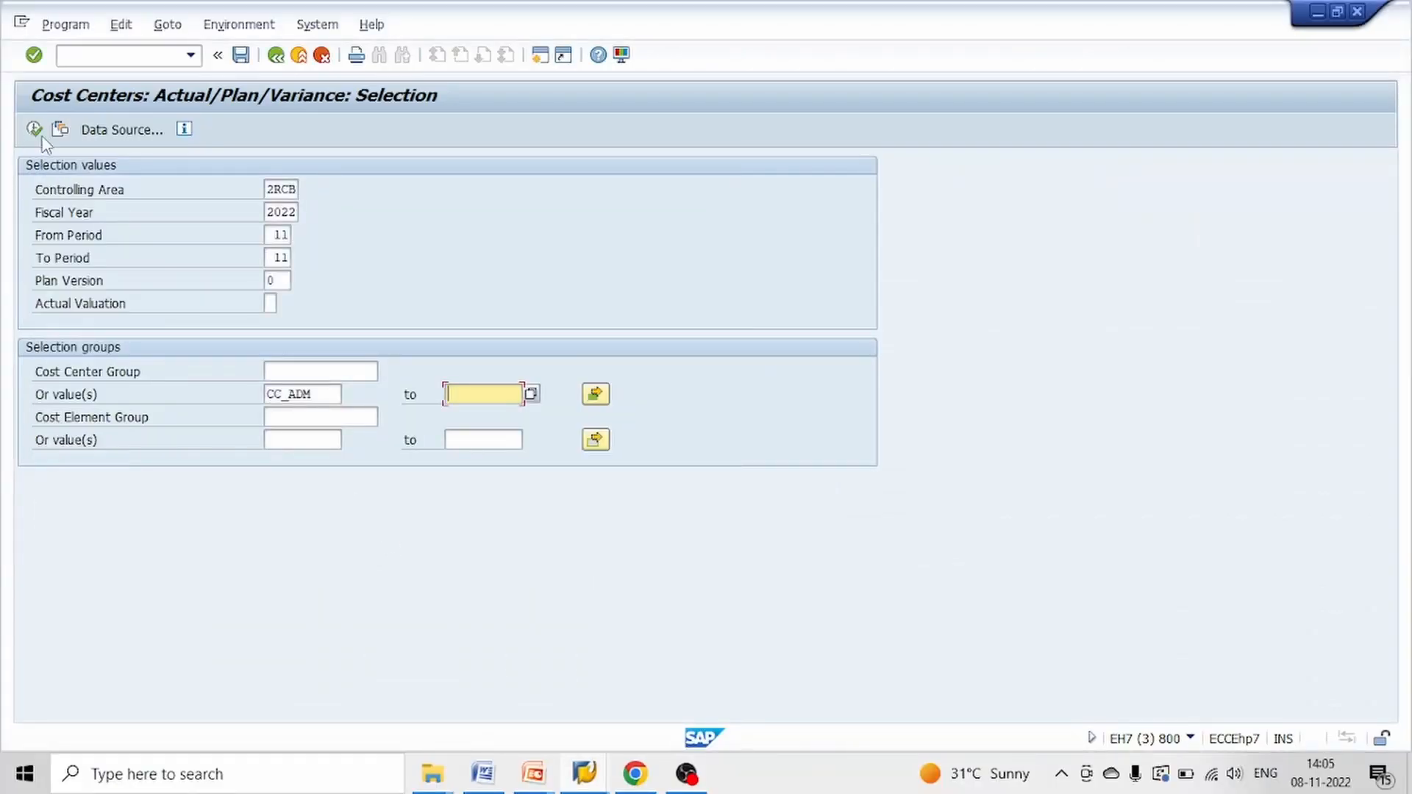
# Run the actual/plan/variance report and examine the actual costs posted to sender cost center CC_ADM under cost element 4016
pyautogui.click(38, 131)
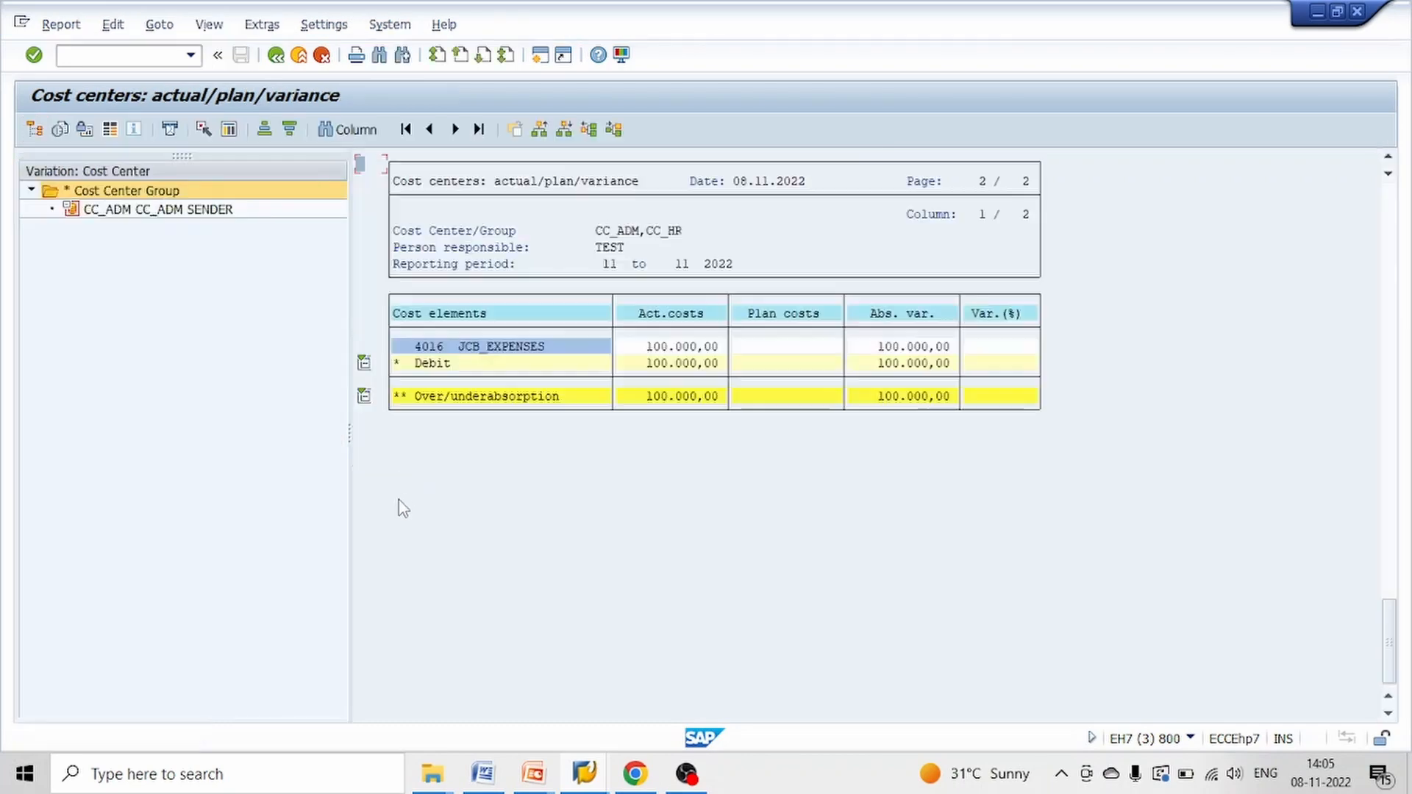
pyautogui.click(116, 211)
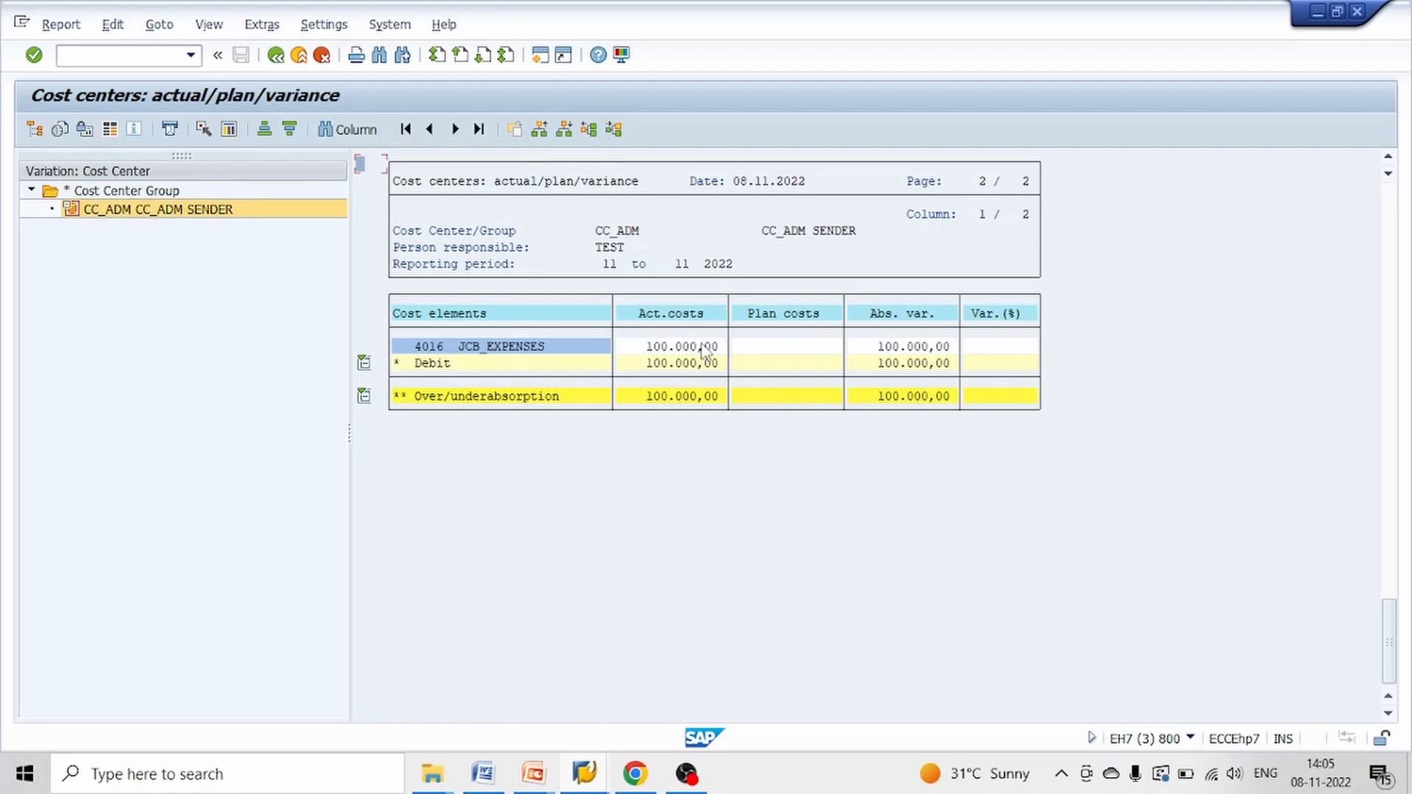
pyautogui.click(801, 231)
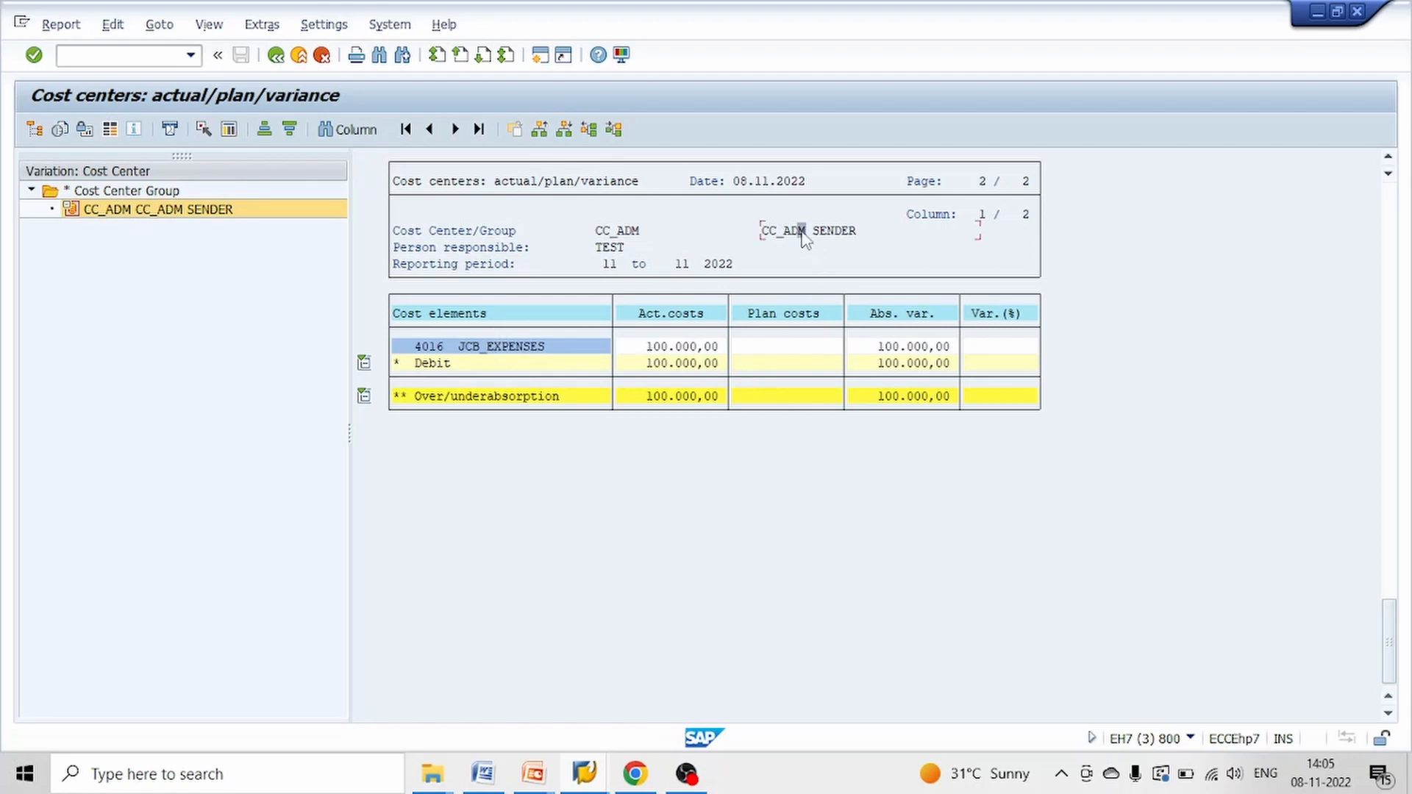
pyautogui.click(670, 349)
pyautogui.click(432, 352)
pyautogui.click(810, 240)
# Switch to the first SAP session, exit its report selection, and start the transaction for creating an actual distribution cycle
pyautogui.moveTo(584, 772)
pyautogui.click(385, 712)
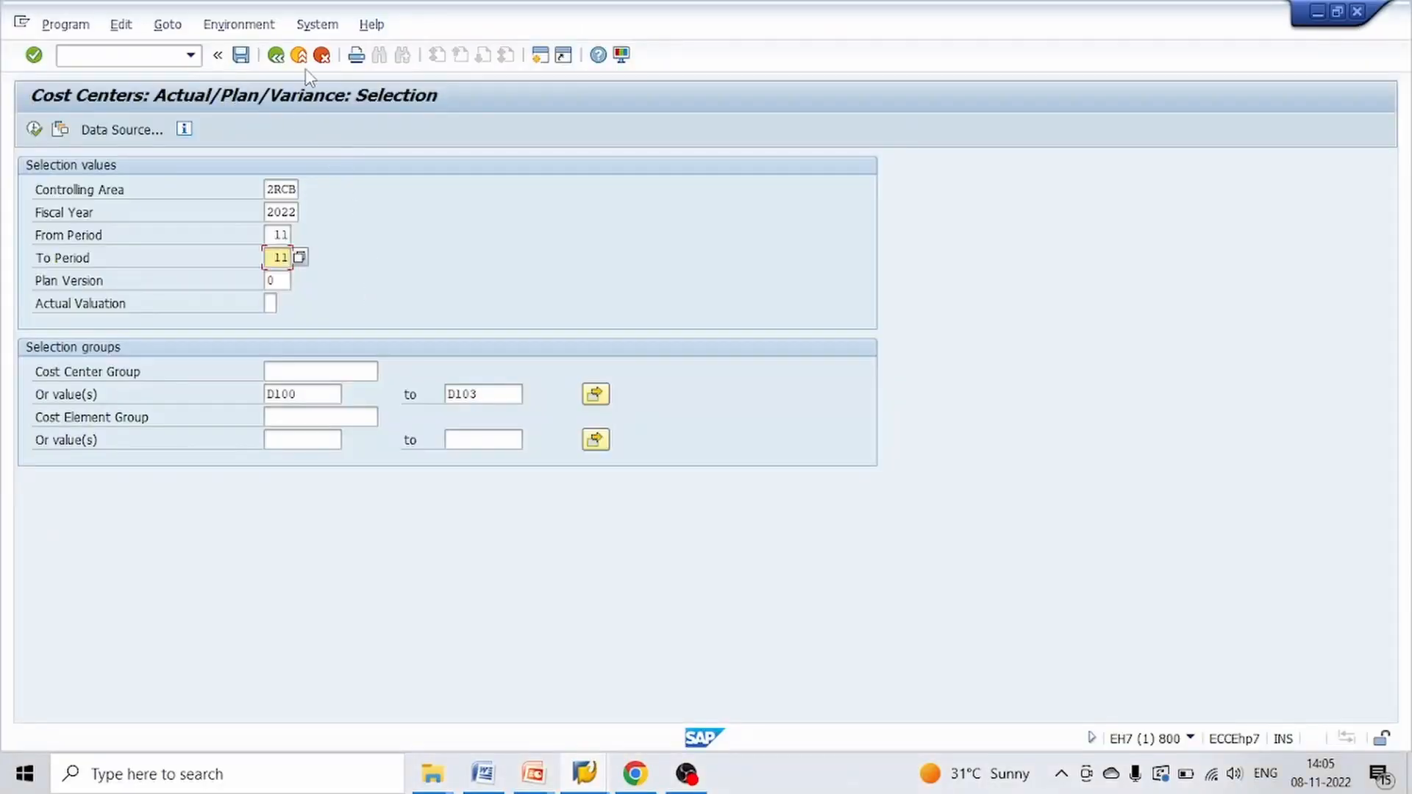
pyautogui.click(300, 57)
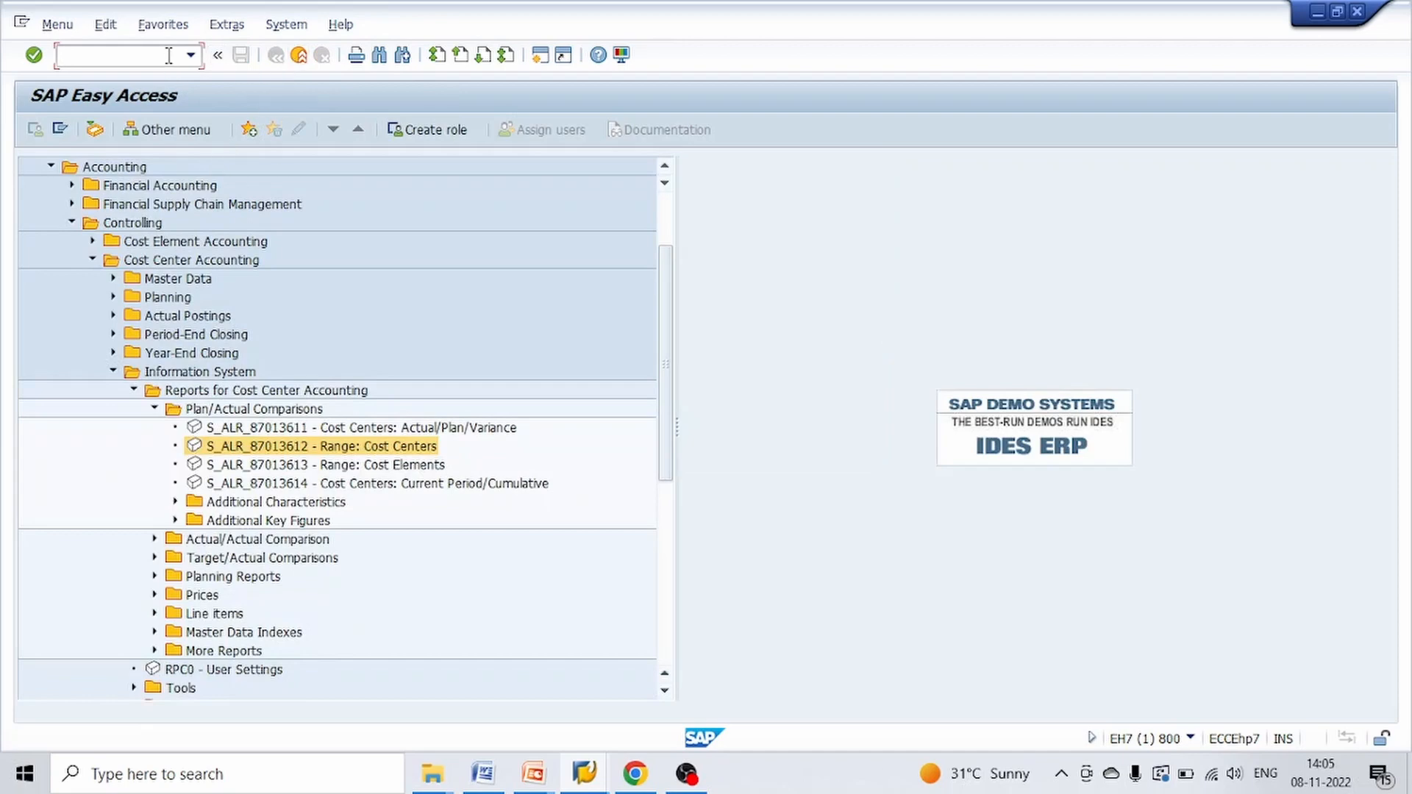
pyautogui.write('KSV1')
pyautogui.press('Return')
# Create distribution cycle D500 with start date 01.11.2022 and proceed to its header data
pyautogui.write('D')
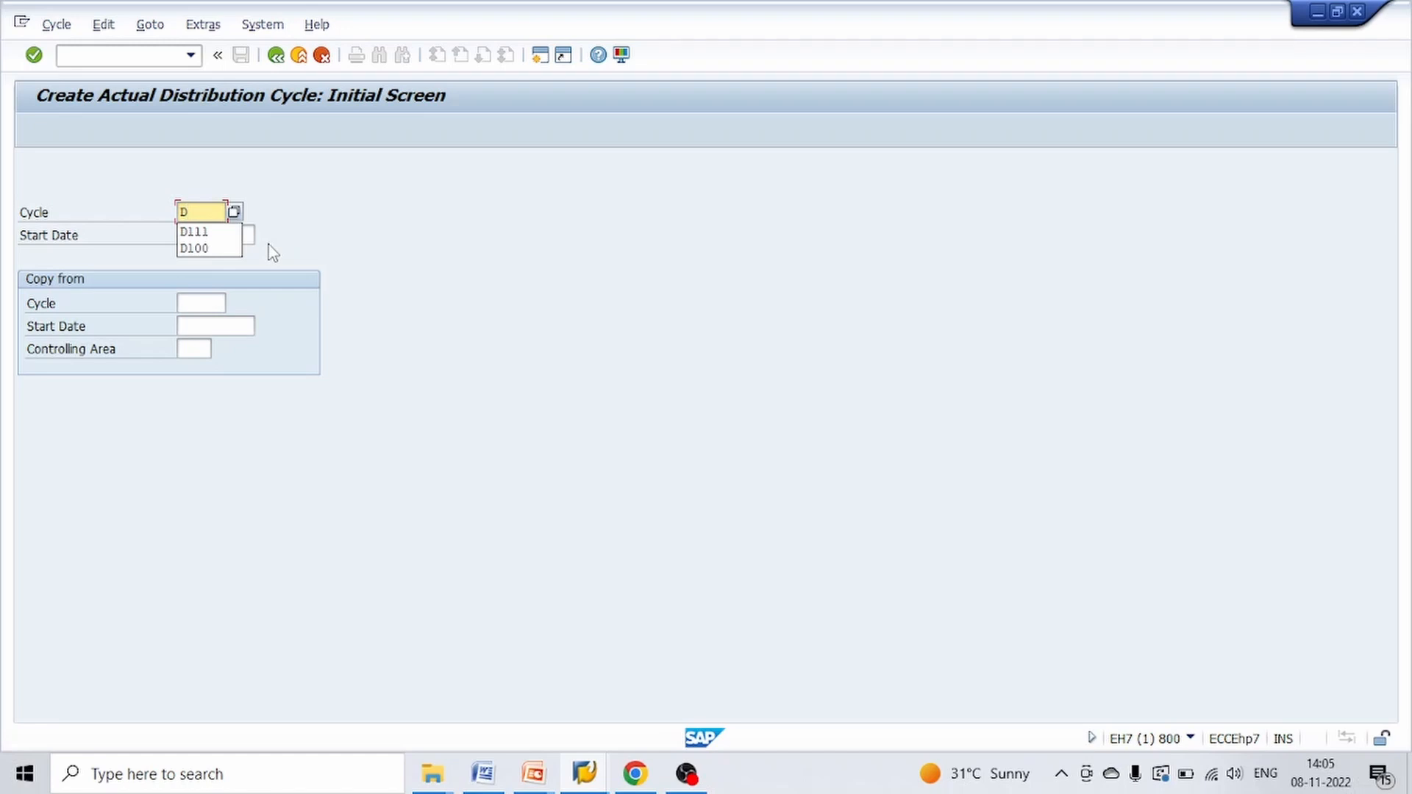
pyautogui.write('500')
pyautogui.press('Tab')
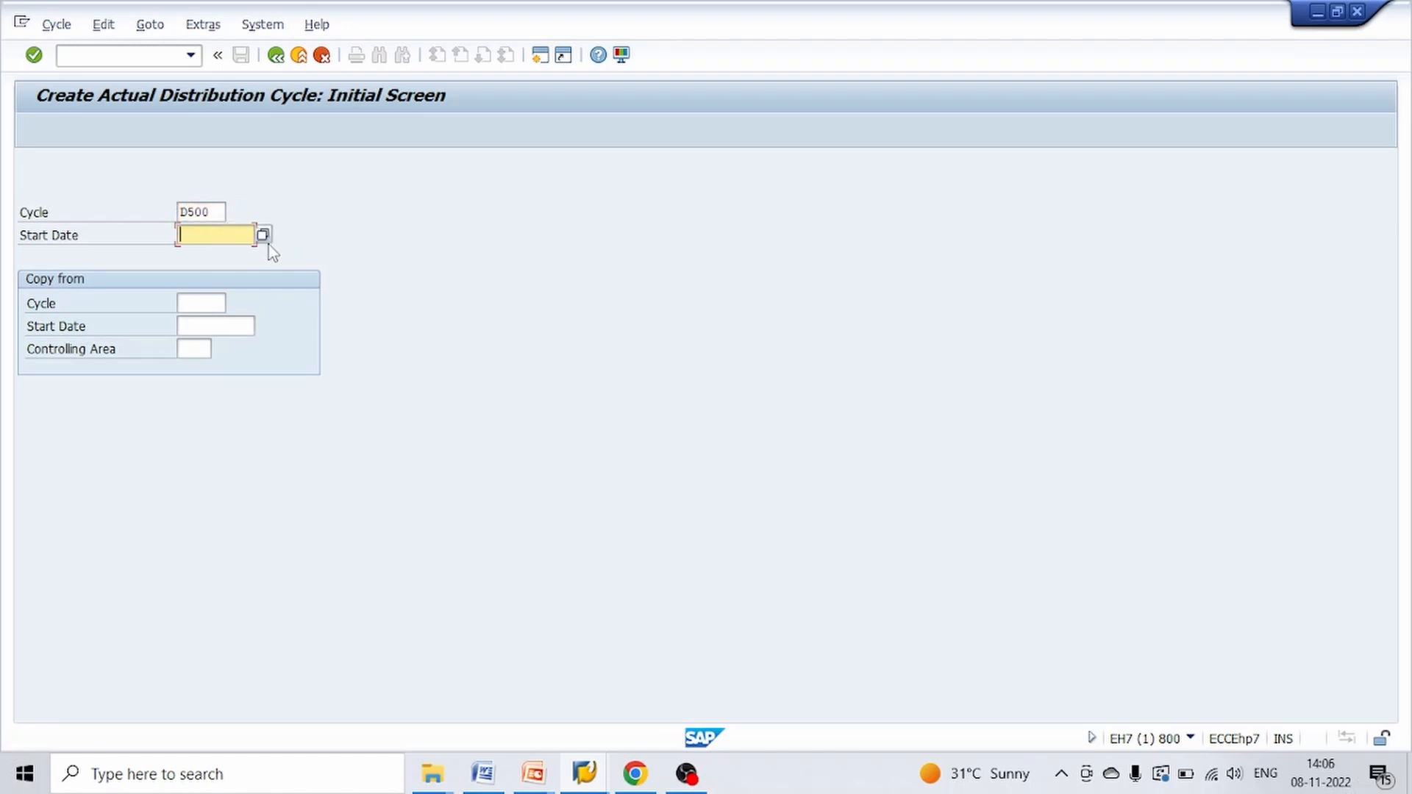
pyautogui.write('01112022')
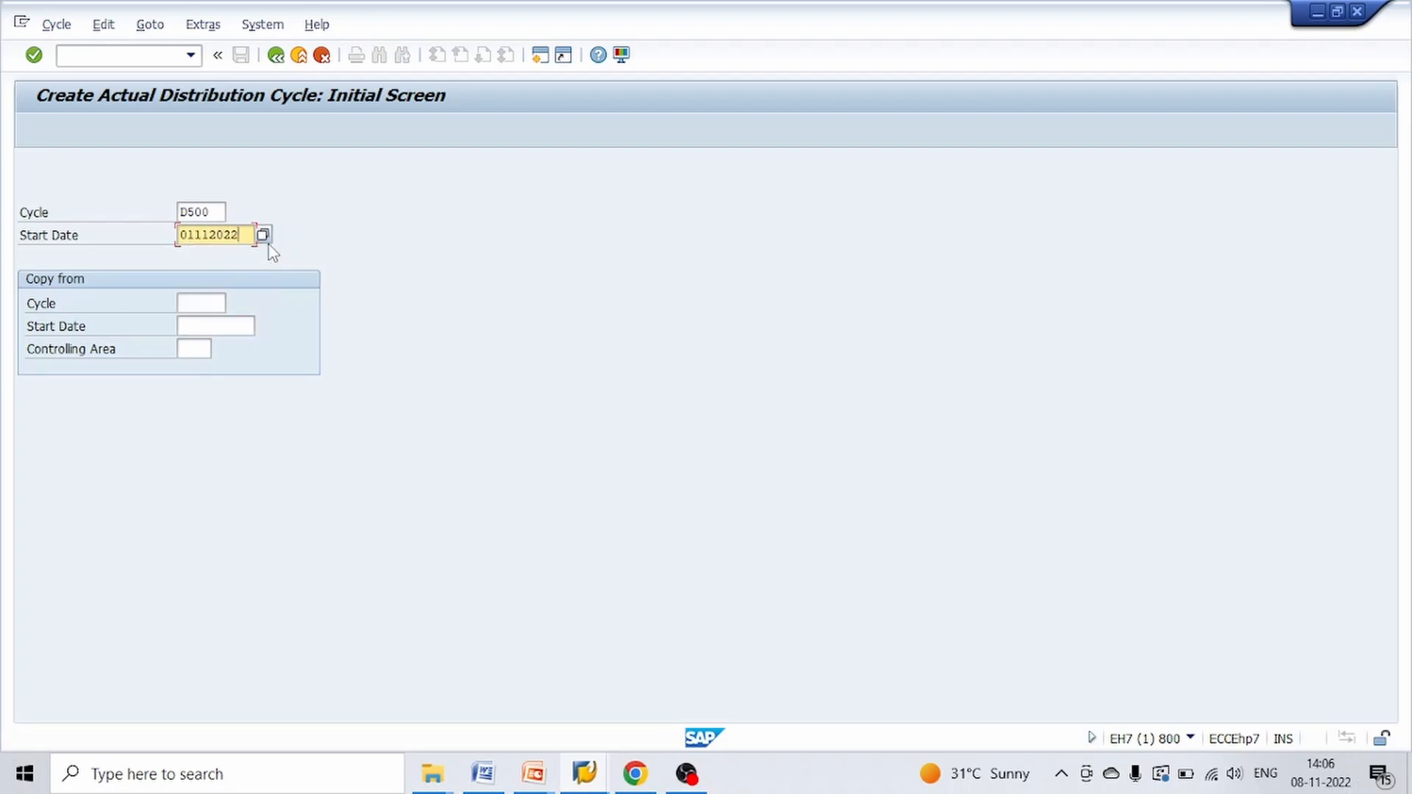
pyautogui.press('Return')
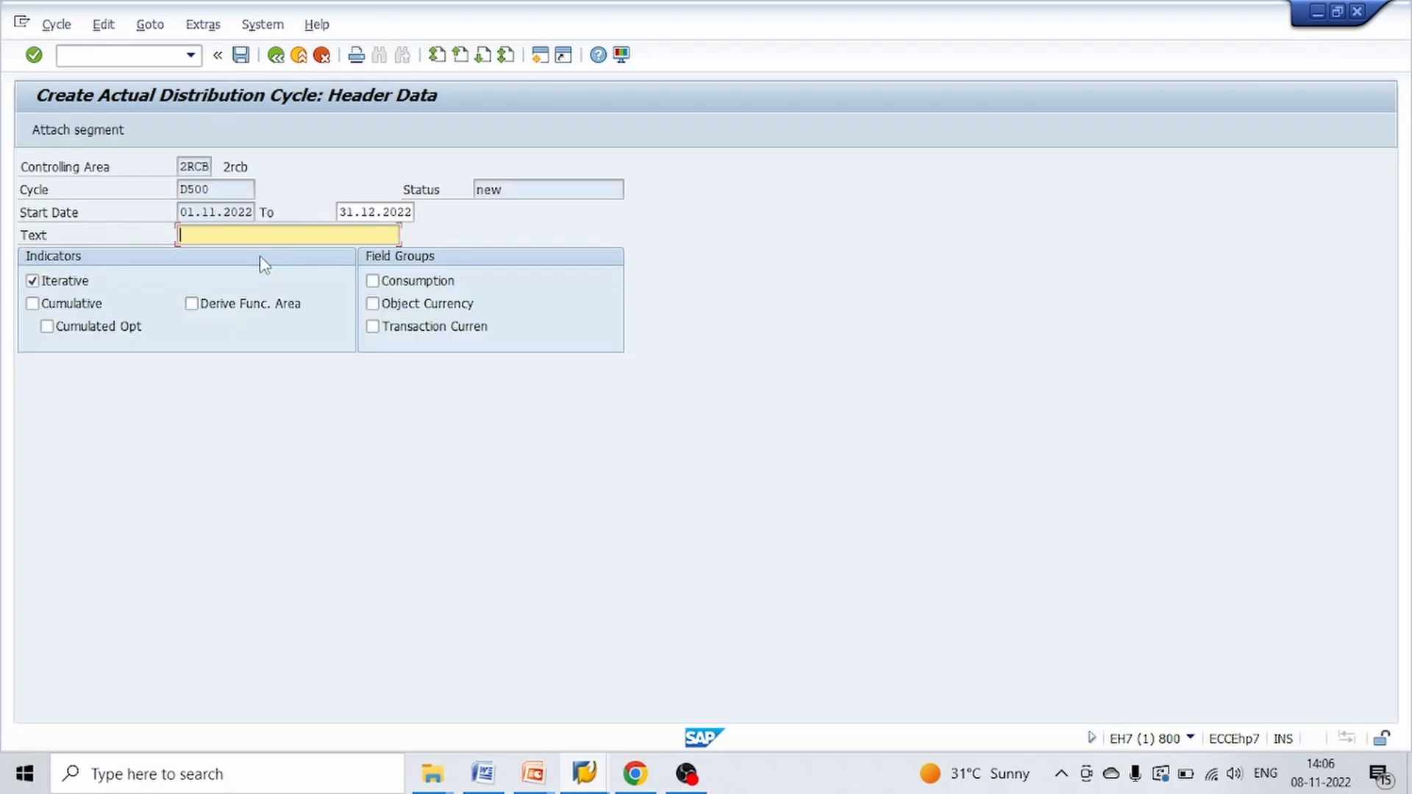
# Save the cycle header with the text D500 DIST CYCLE and attach a new segment to the cycle
pyautogui.write('D500 DIST CYCLE')
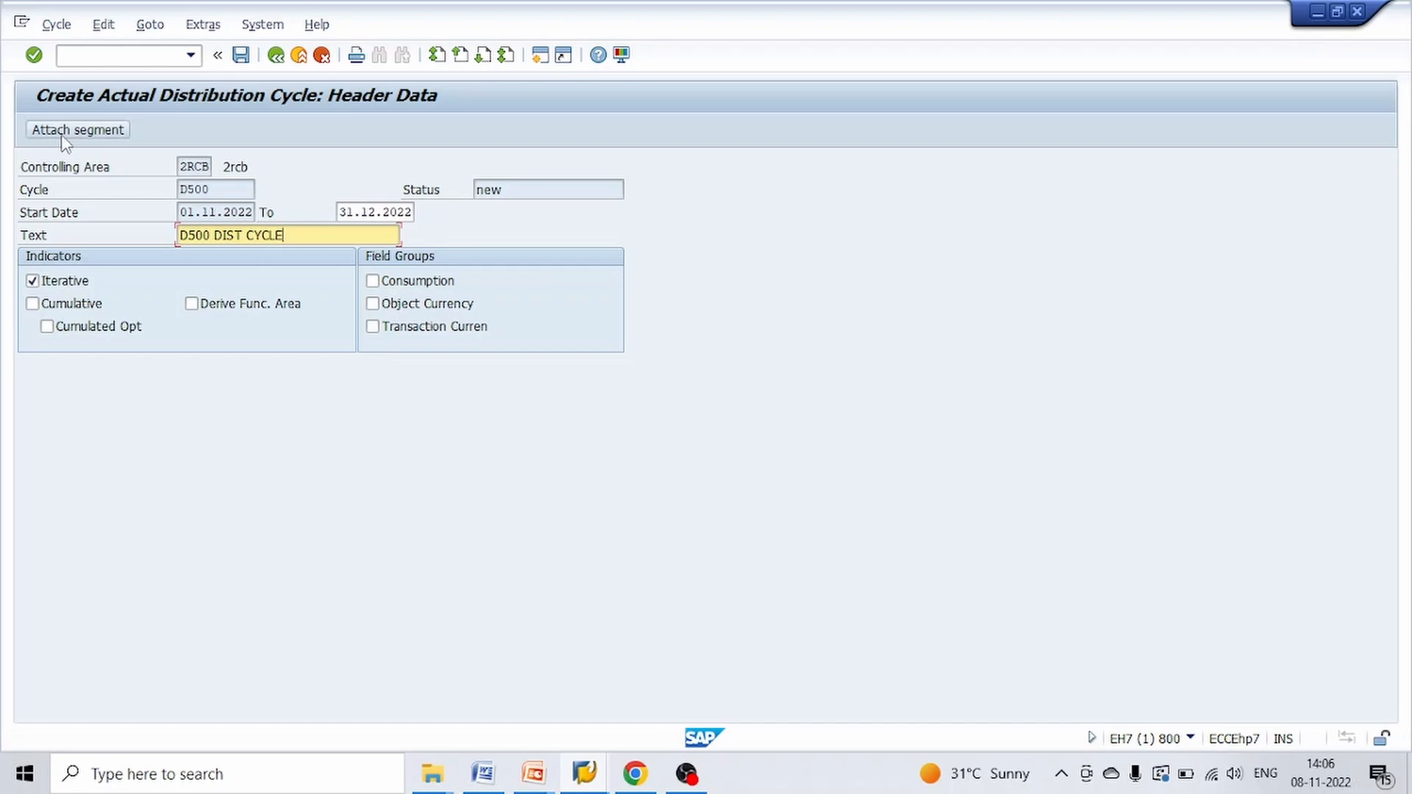
pyautogui.press('Return')
pyautogui.click(240, 54)
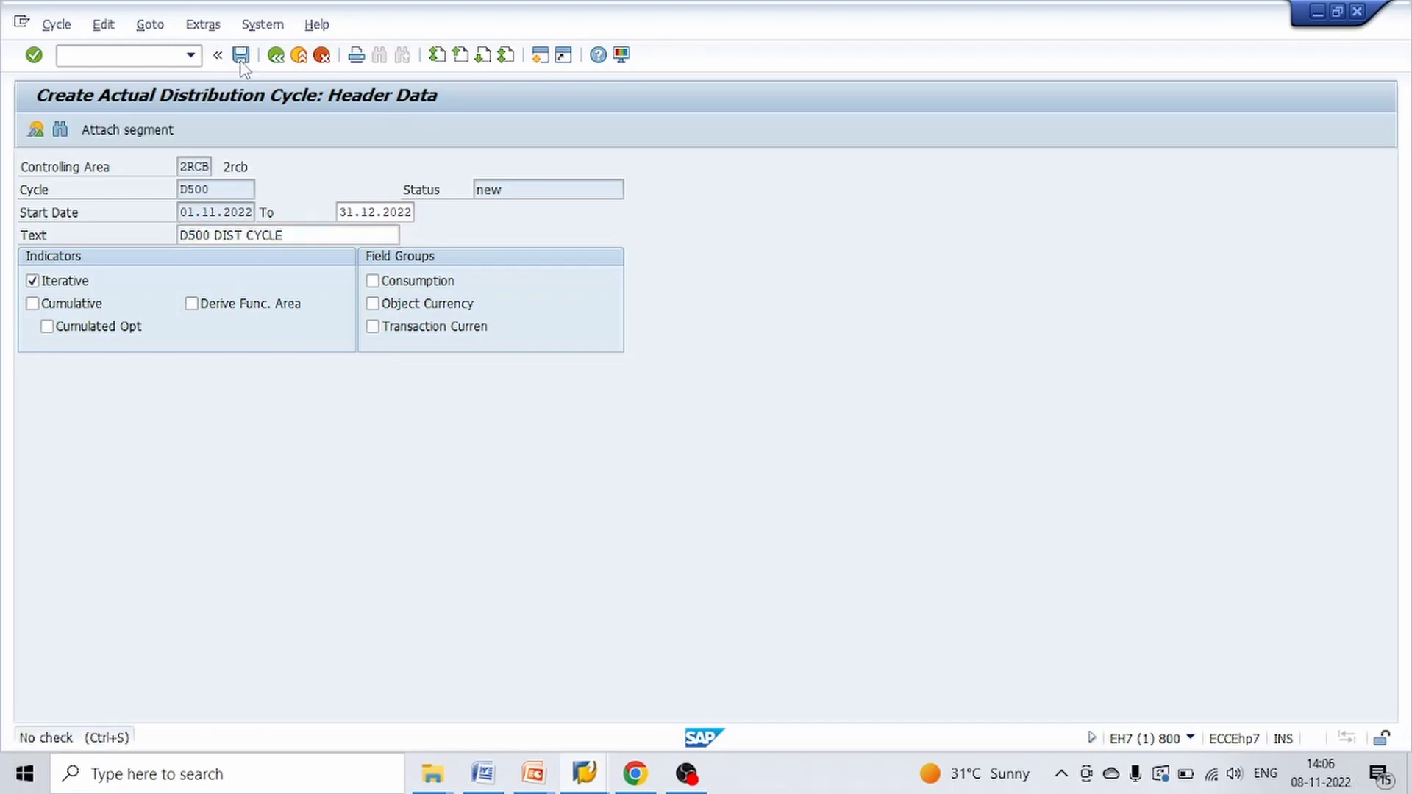
pyautogui.click(310, 352)
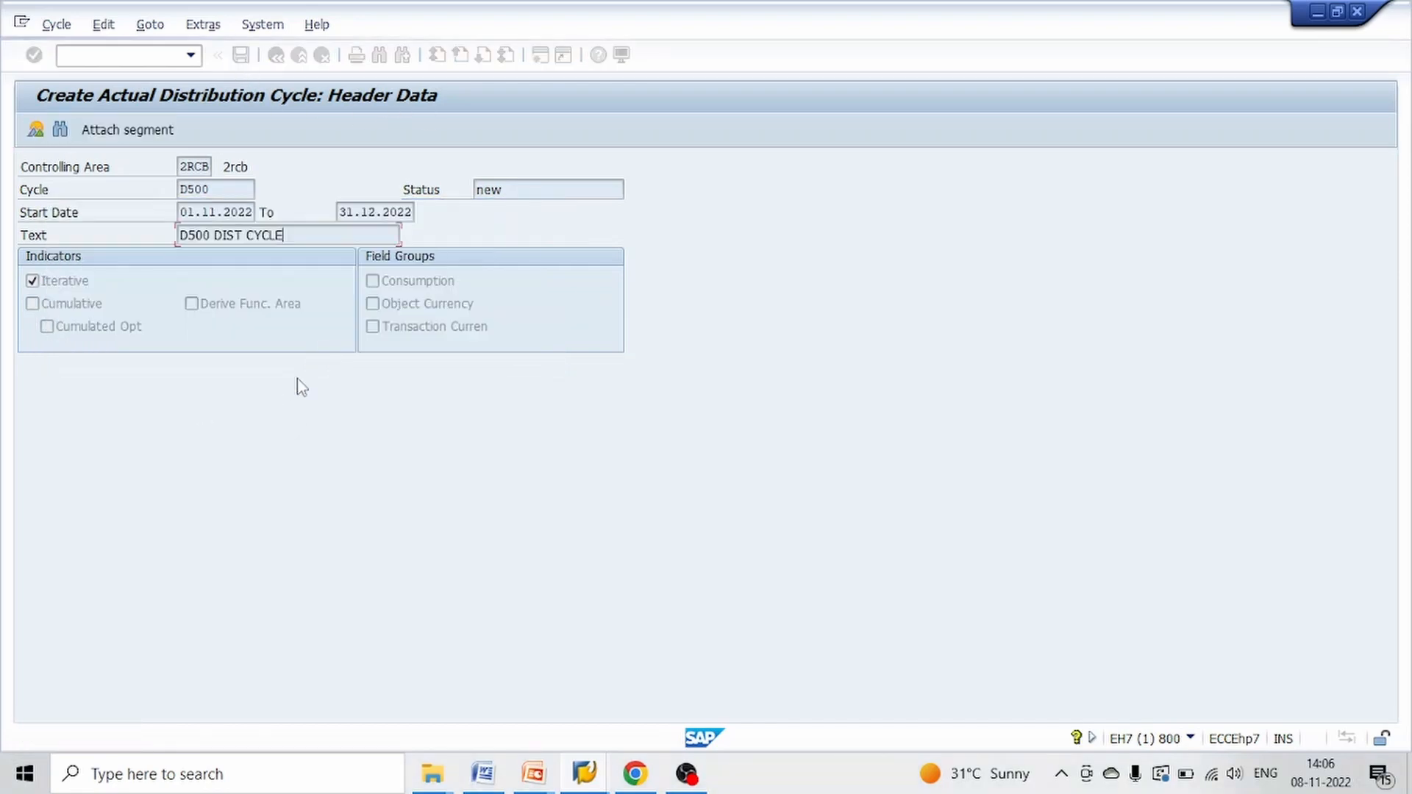
pyautogui.click(140, 131)
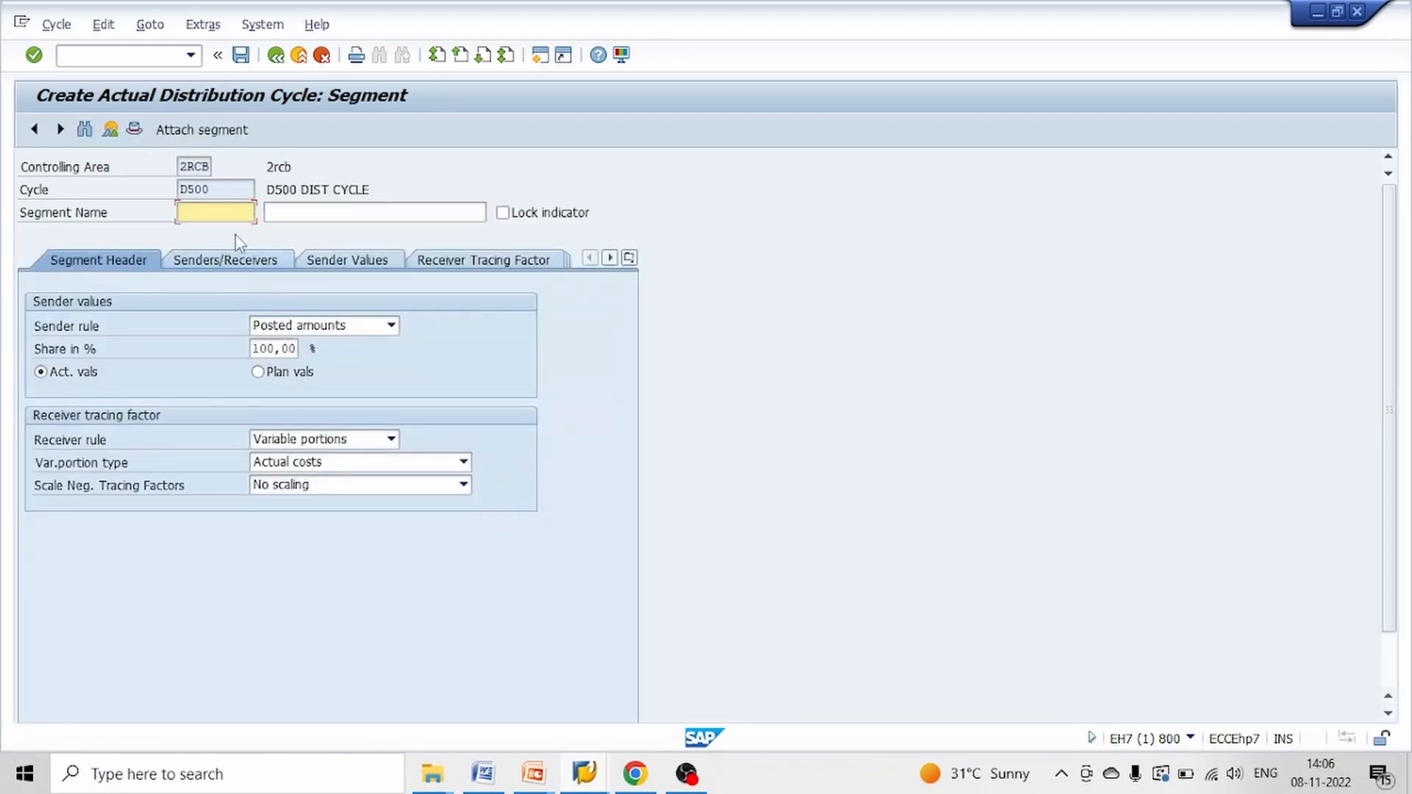
# Name the segment D500S1 with the text D500S1 SEGMENT ONE and set its receiver rule to Fixed percentages
pyautogui.write('D1')
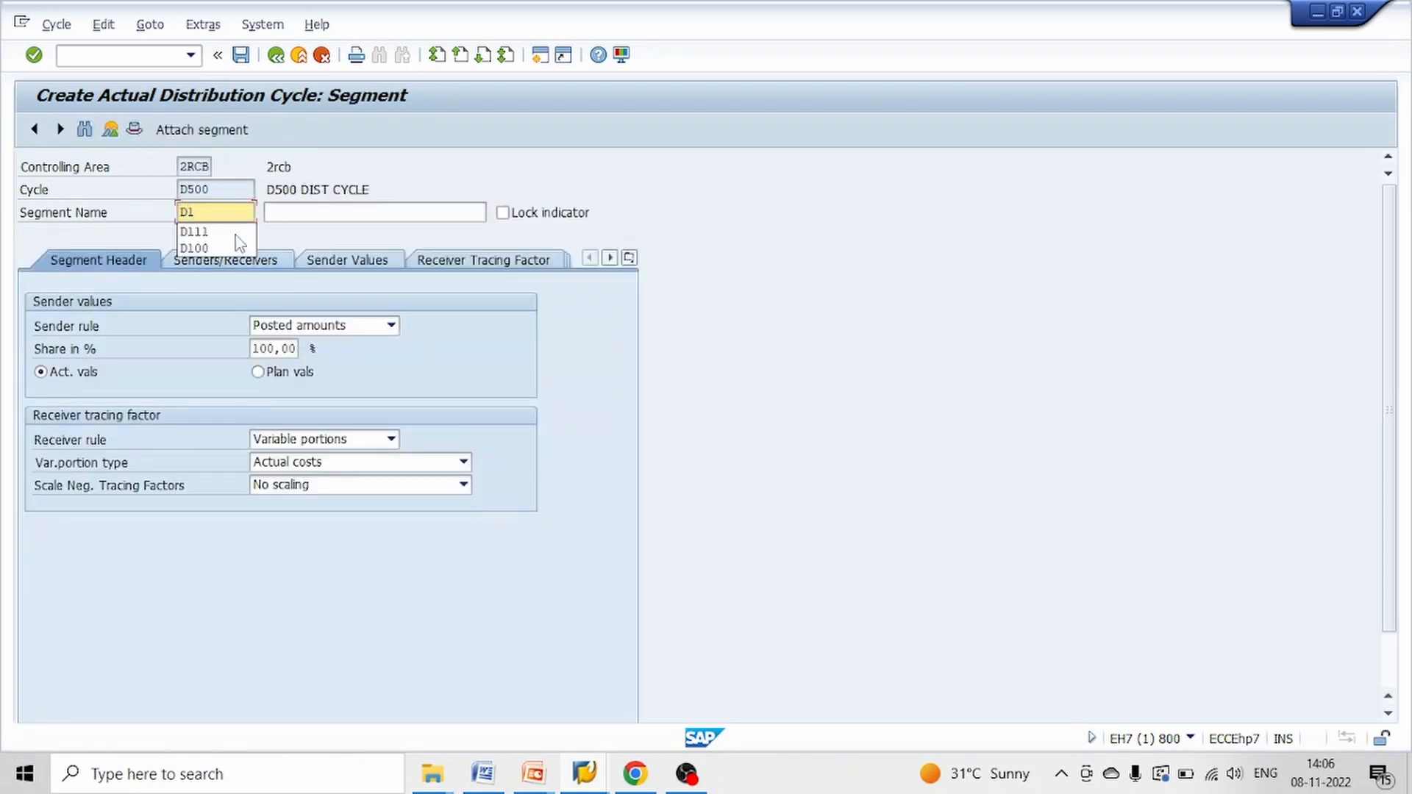
pyautogui.press('BackSpace')
pyautogui.write('500S')
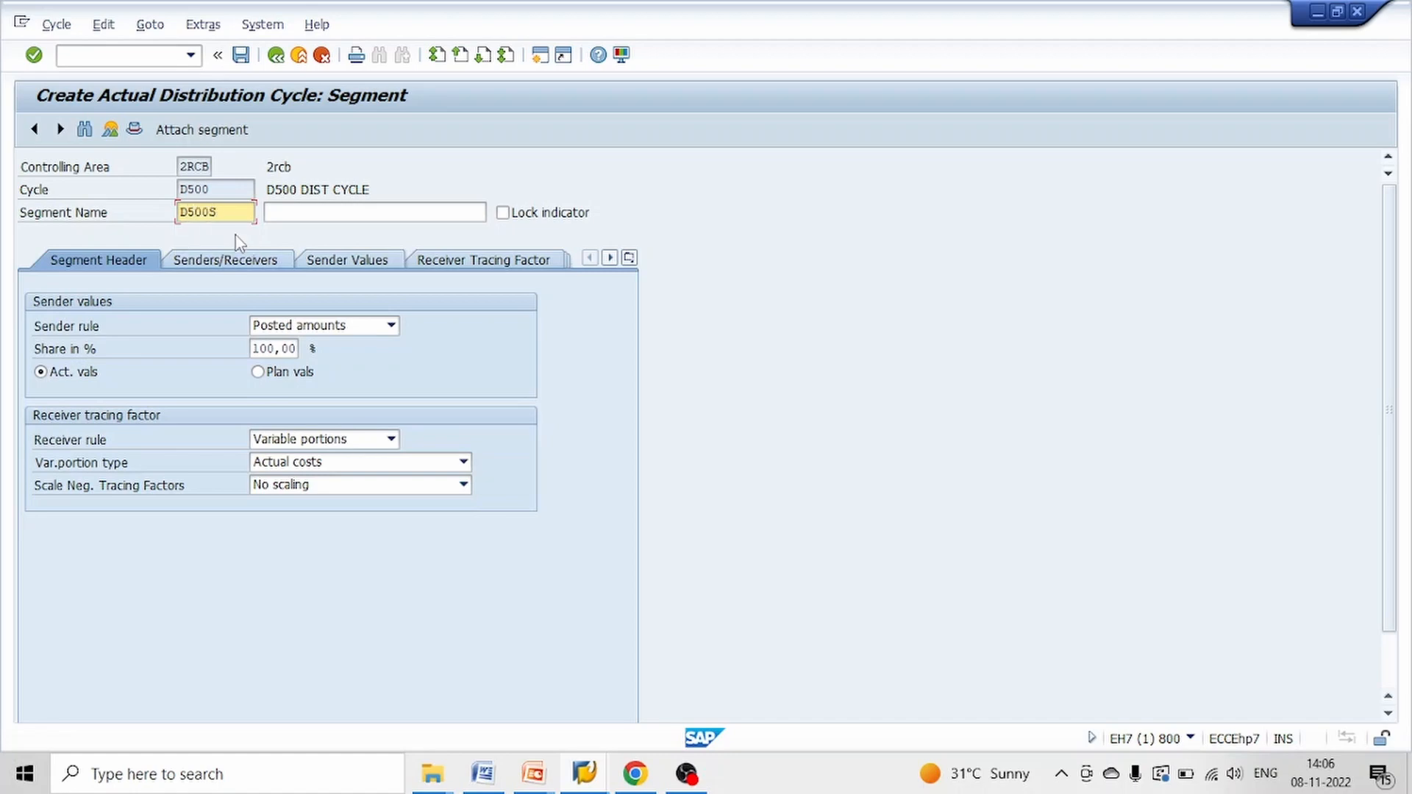
pyautogui.press('Tab')
pyautogui.hotkey('shift', 'Tab')
pyautogui.hotkey('ctrl', 'c')
pyautogui.press('Tab')
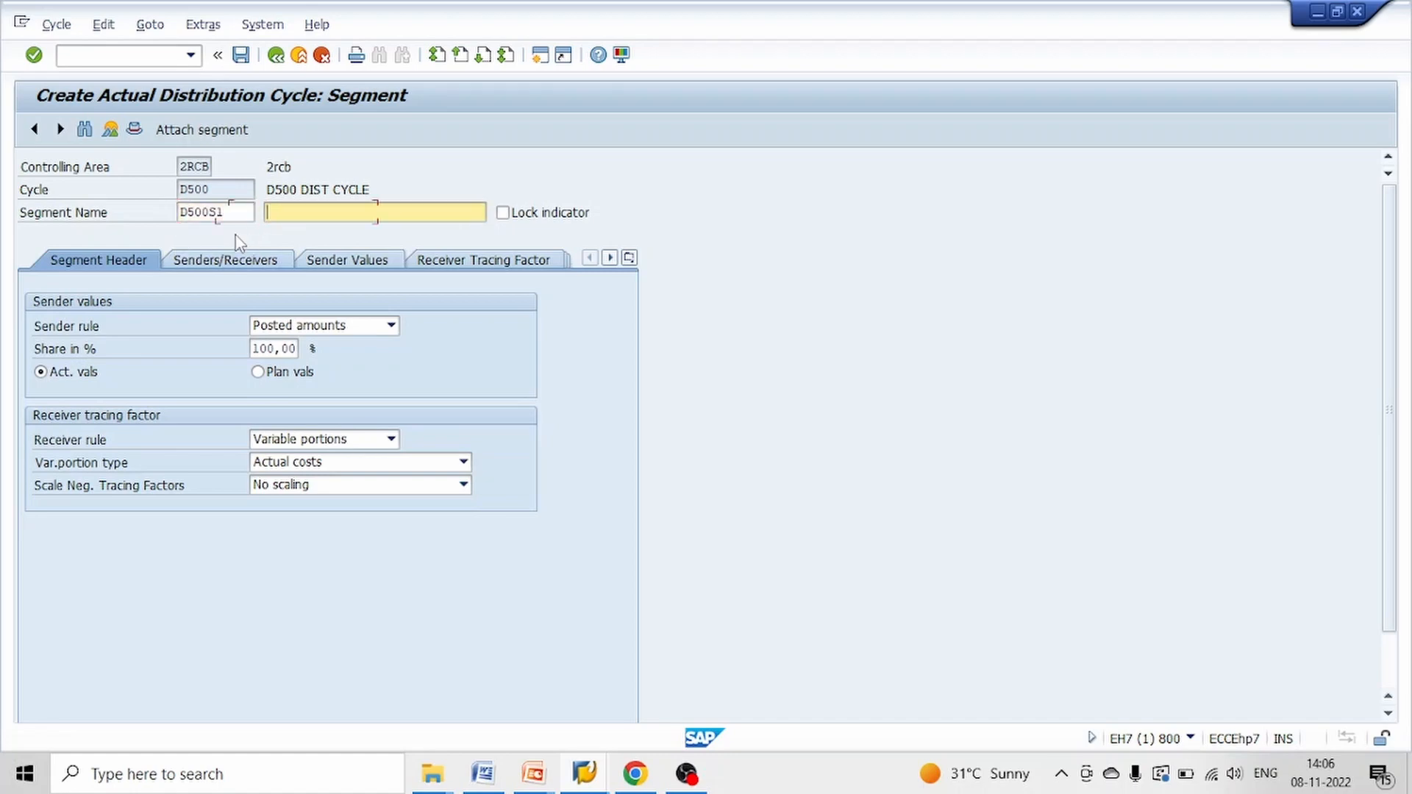
pyautogui.hotkey('ctrl', 'v')
pyautogui.write('SEGMENT ONE')
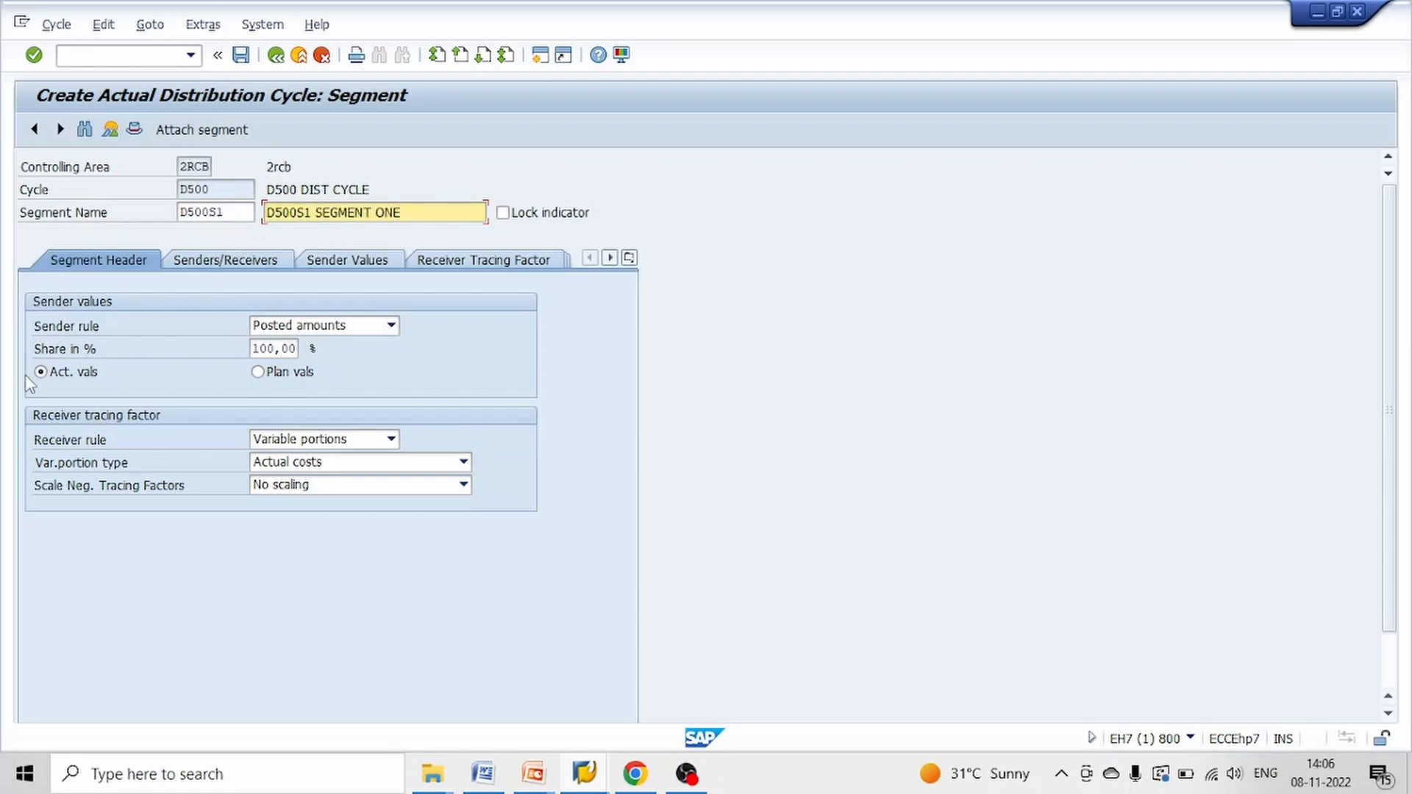
pyautogui.click(328, 440)
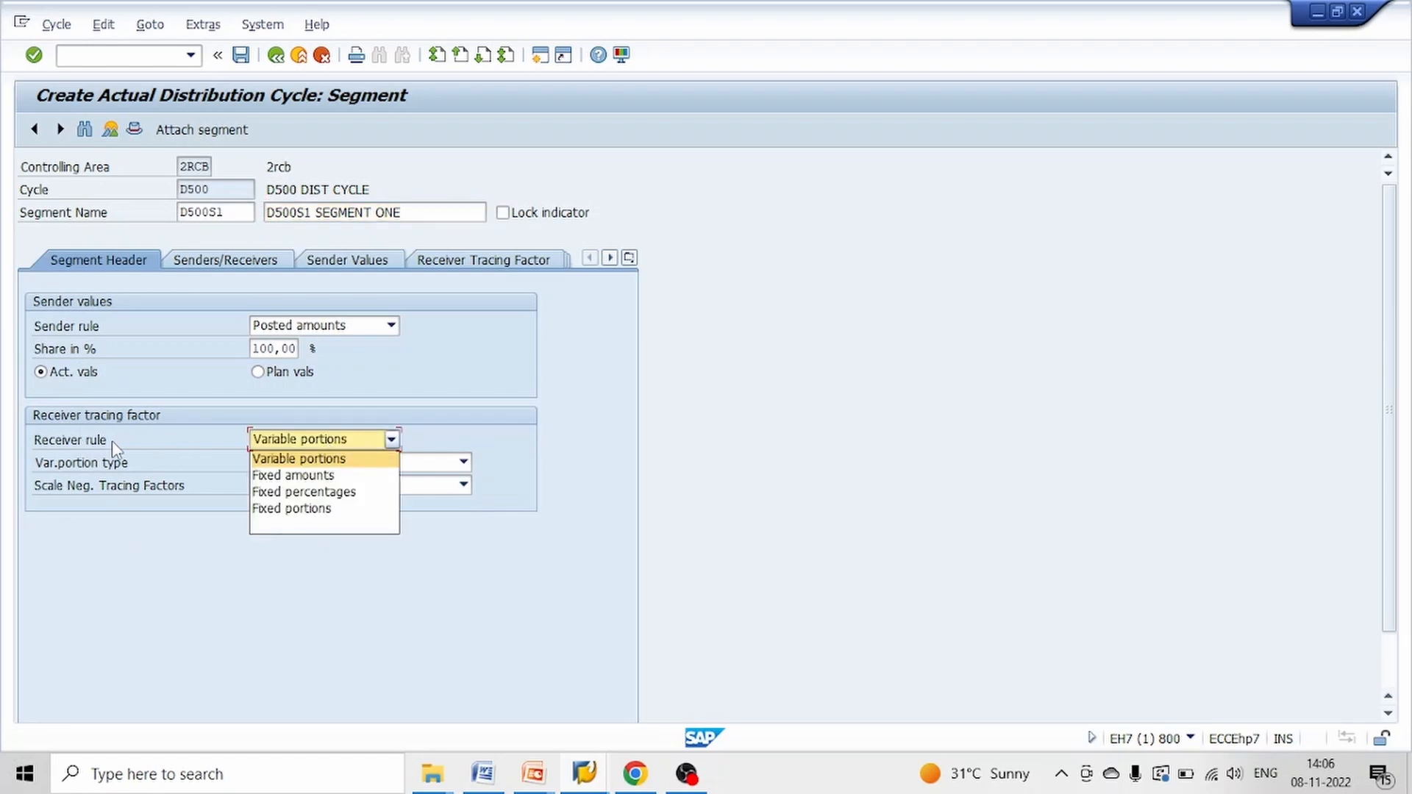
pyautogui.click(334, 492)
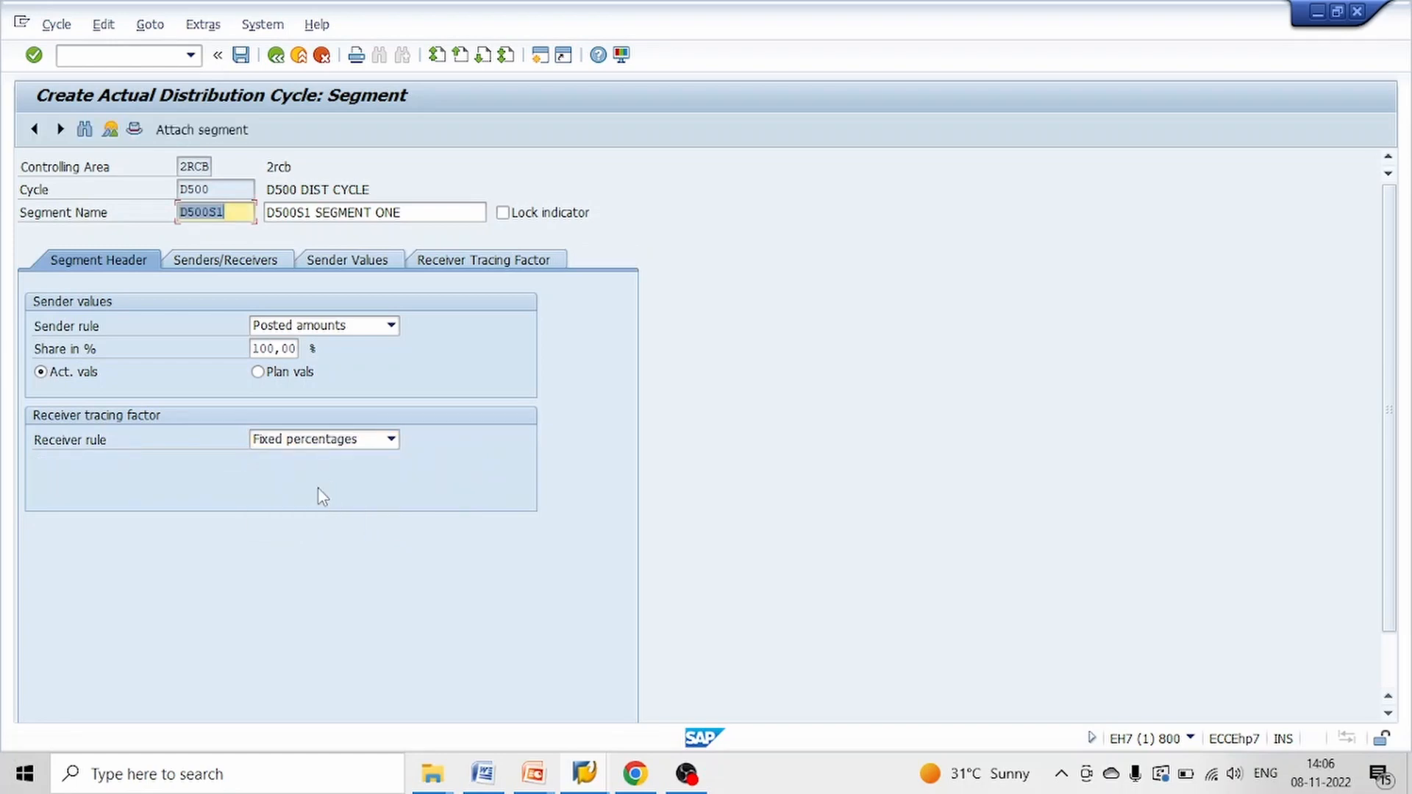
# Enter CC_ADM as the segment's sender cost center and 4016 as its sender cost element
pyautogui.click(252, 270)
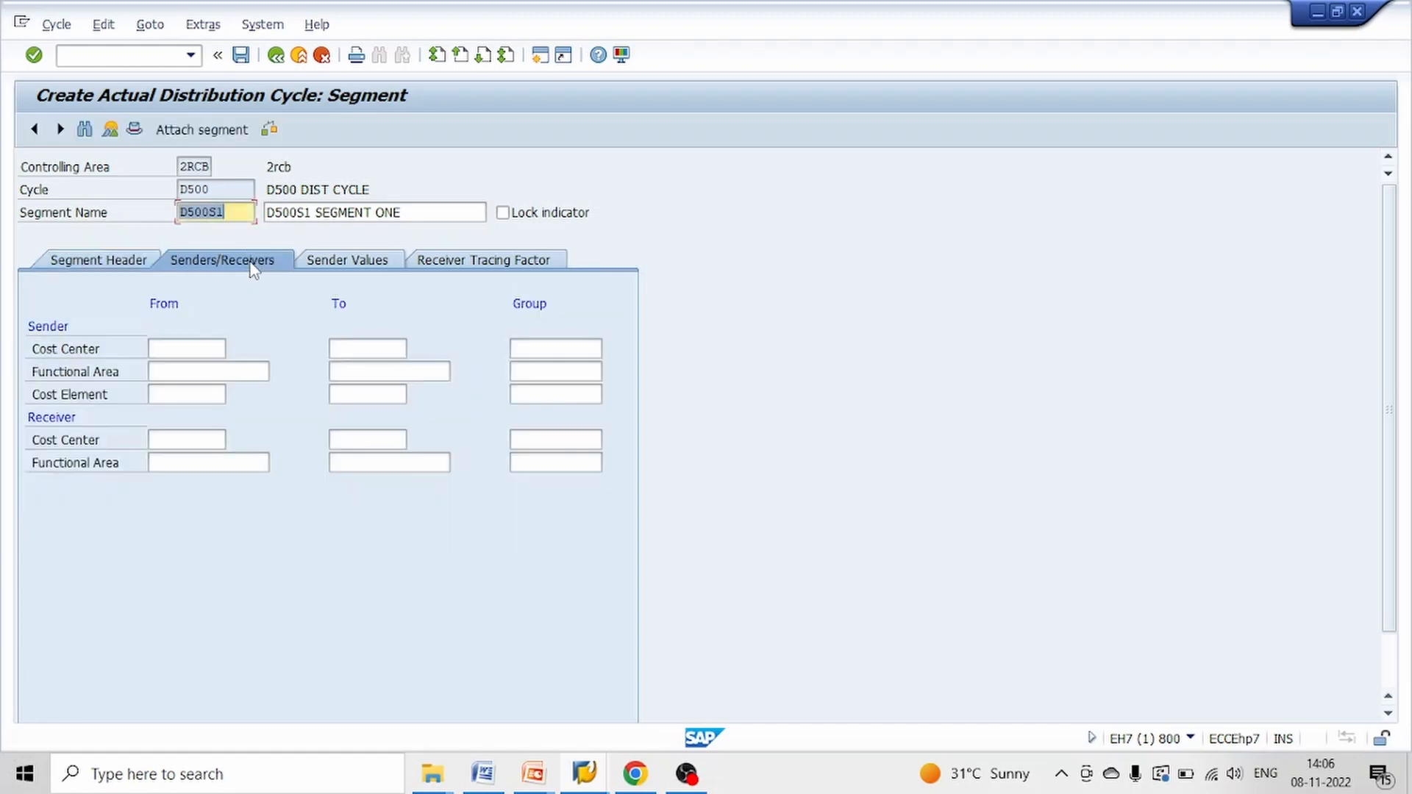
pyautogui.click(168, 342)
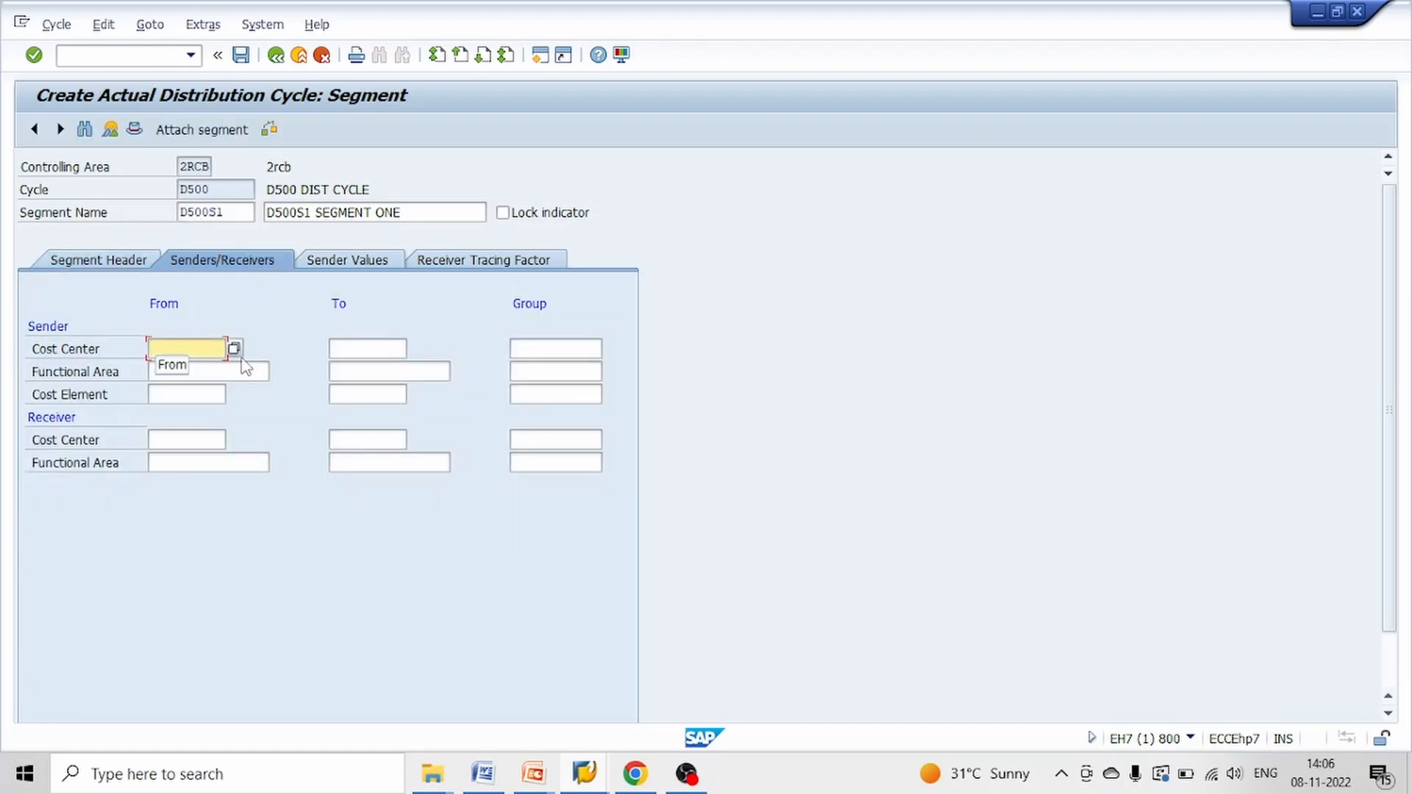
pyautogui.write('CC_ADM')
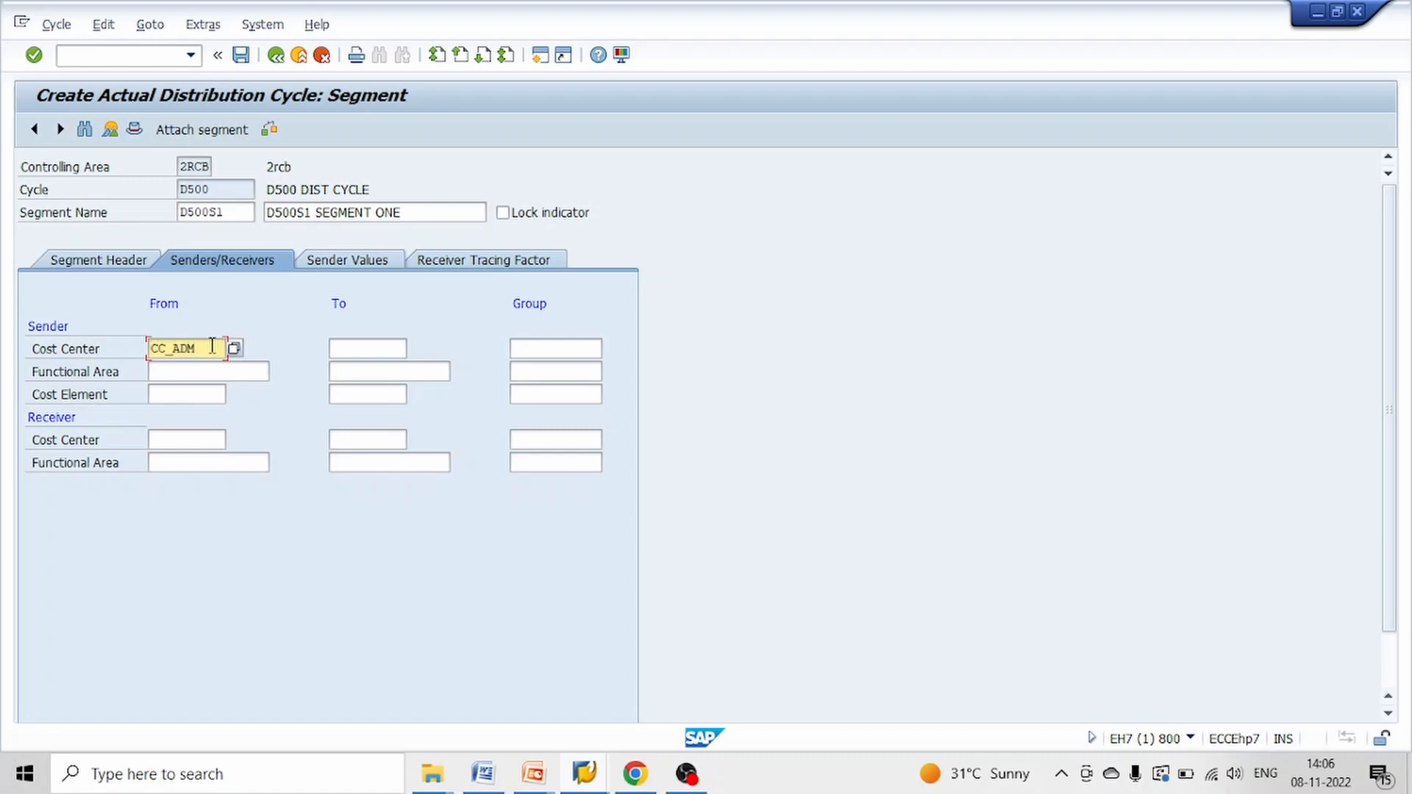
pyautogui.click(192, 393)
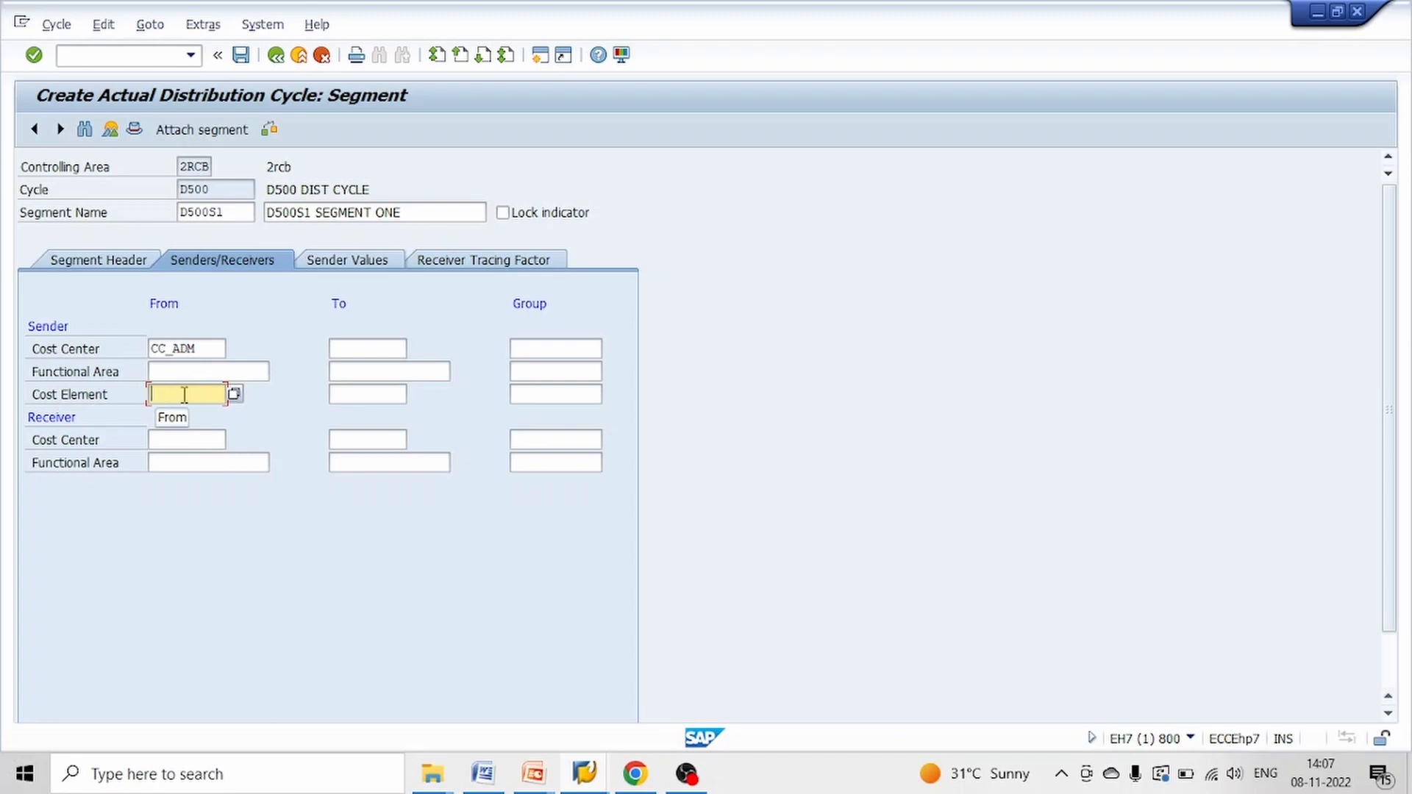
pyautogui.write('401')
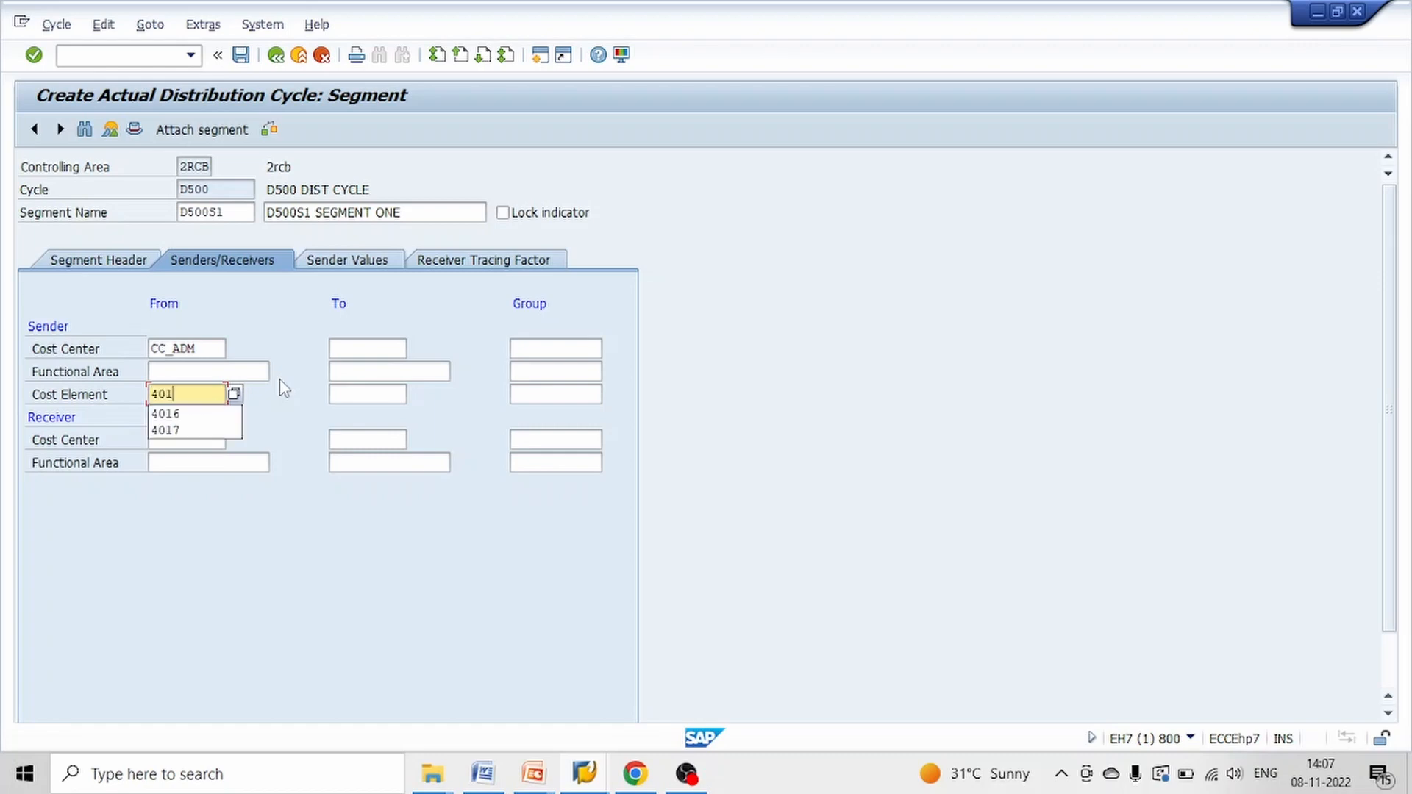
pyautogui.write('6')
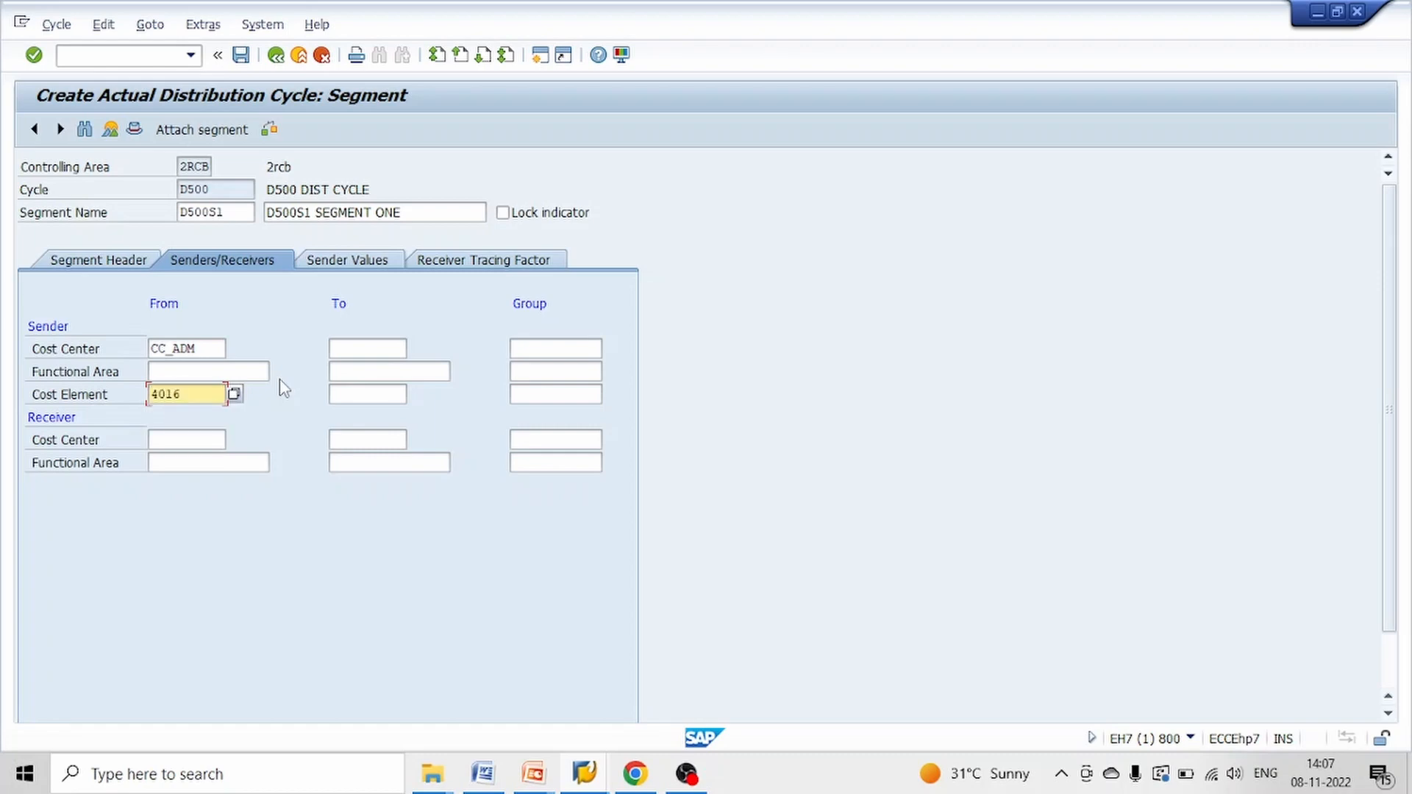
# Check the receiver cost centers in the PowerPoint test scenario slide and return to the distribution cycle segment in SAP
pyautogui.click(183, 440)
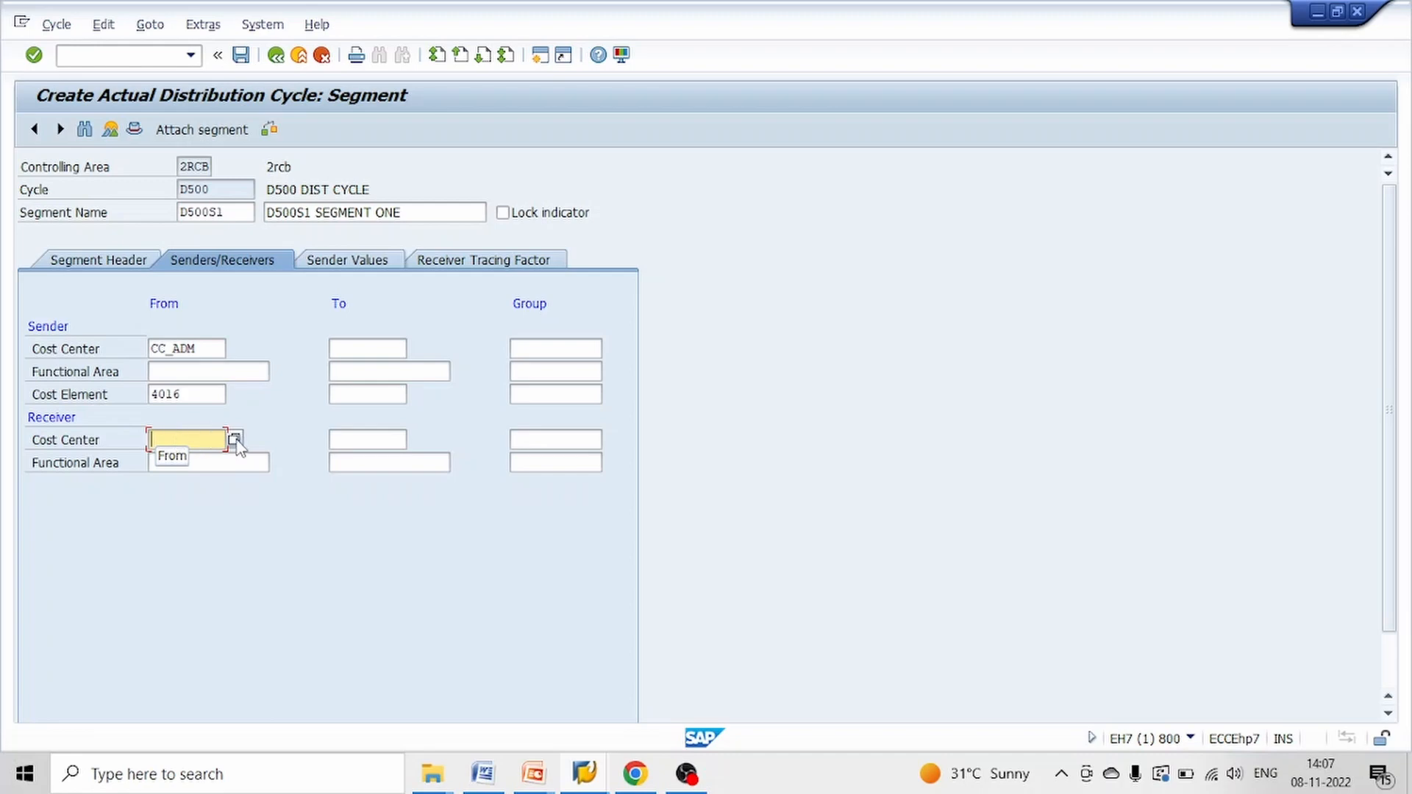
pyautogui.hotkey('alt', 'Tab')
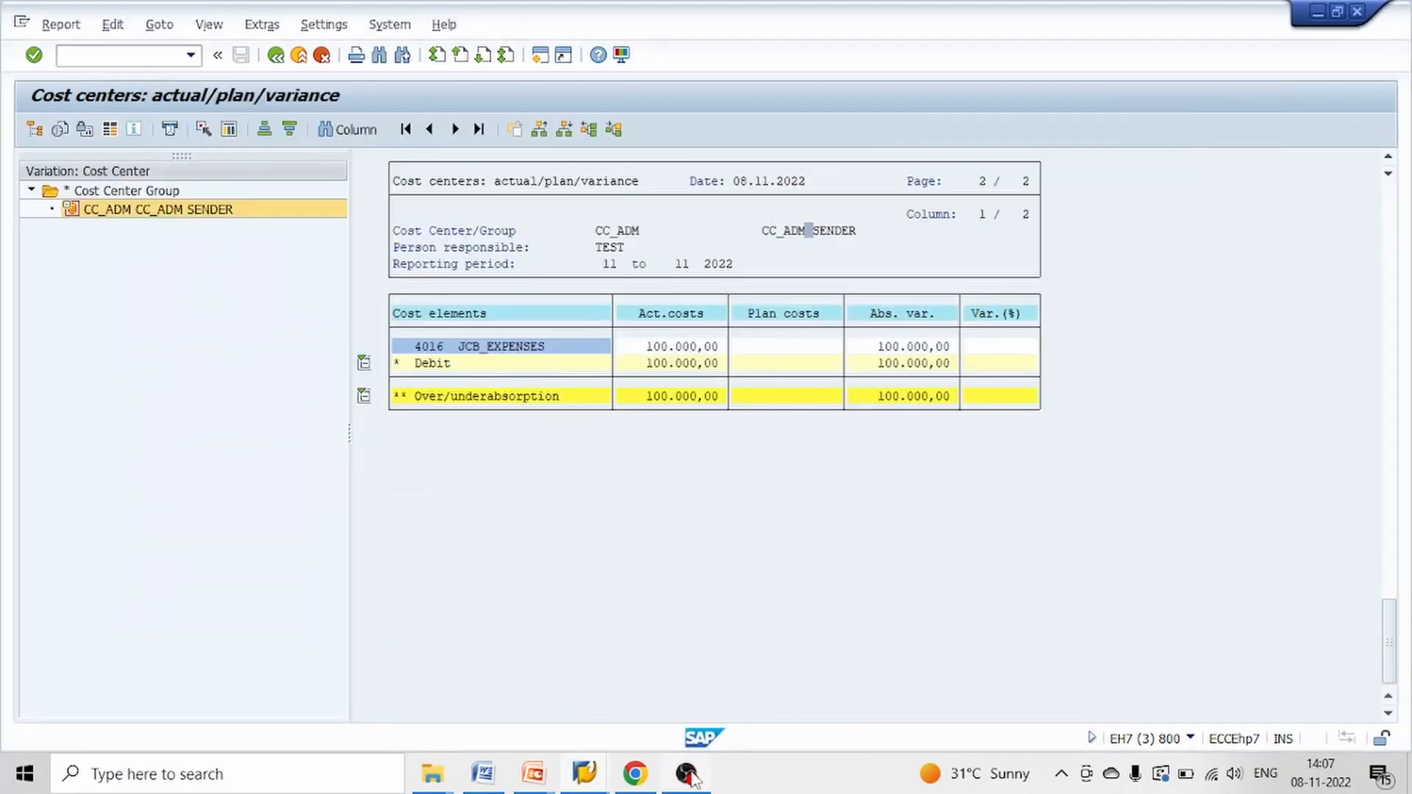
pyautogui.hotkey('alt', 'Tab')
pyautogui.moveTo(554, 778)
pyautogui.click(667, 706)
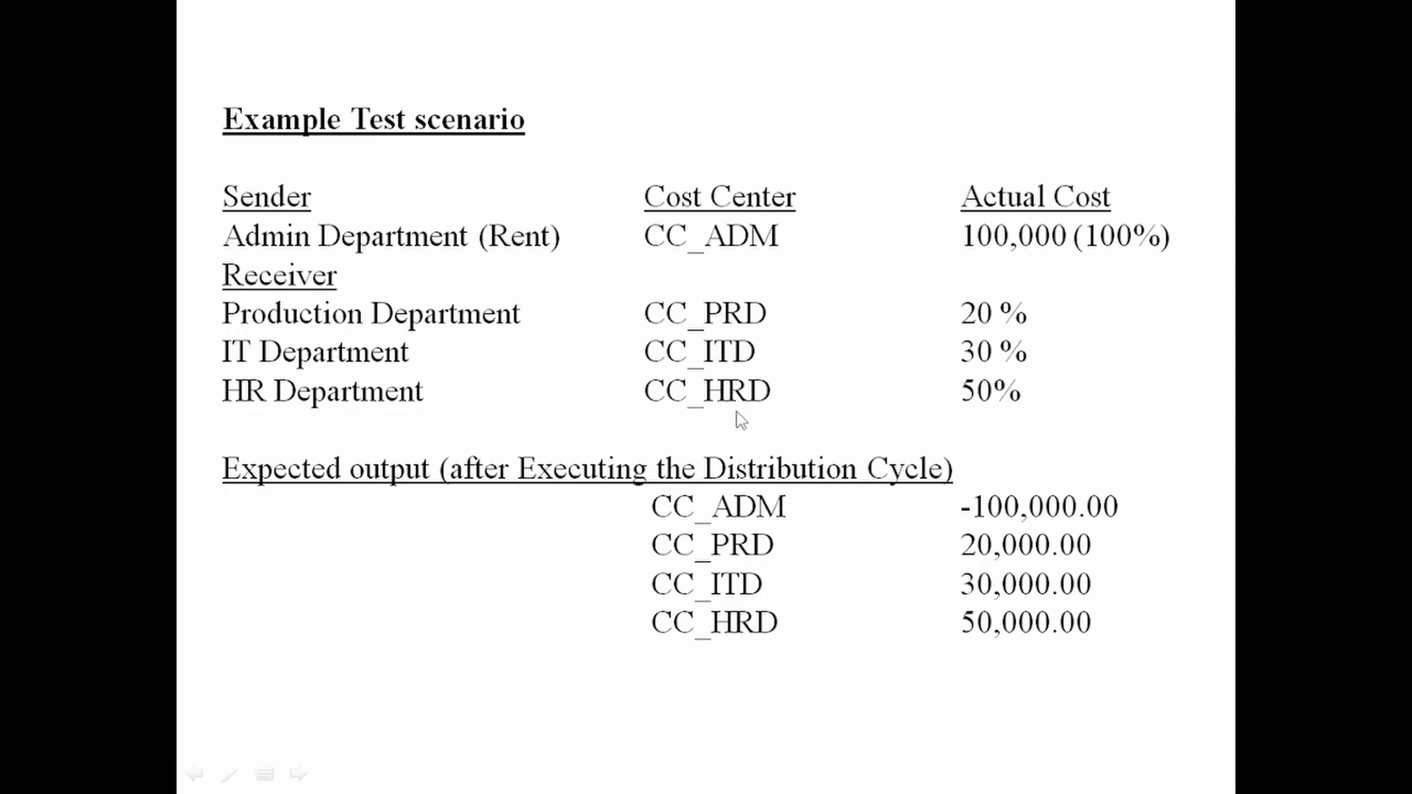
pyautogui.hotkey('alt', 'Tab')
pyautogui.hotkey('alt', 'Tab')
pyautogui.hotkey('alt', 'Tab')
pyautogui.hotkey('alt', 'Tab')
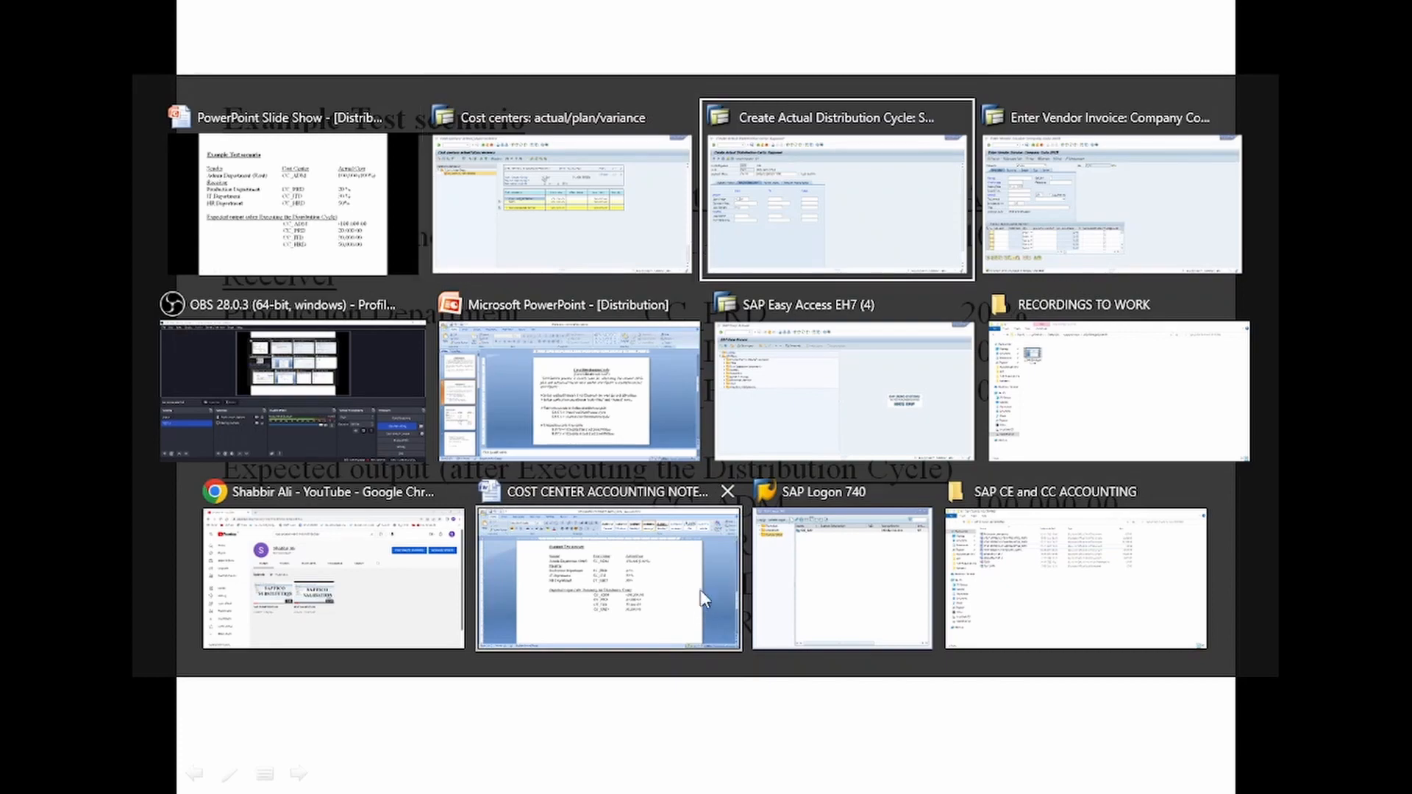
pyautogui.hotkey('alt', 'Tab')
pyautogui.hotkey('alt', 'Tab')
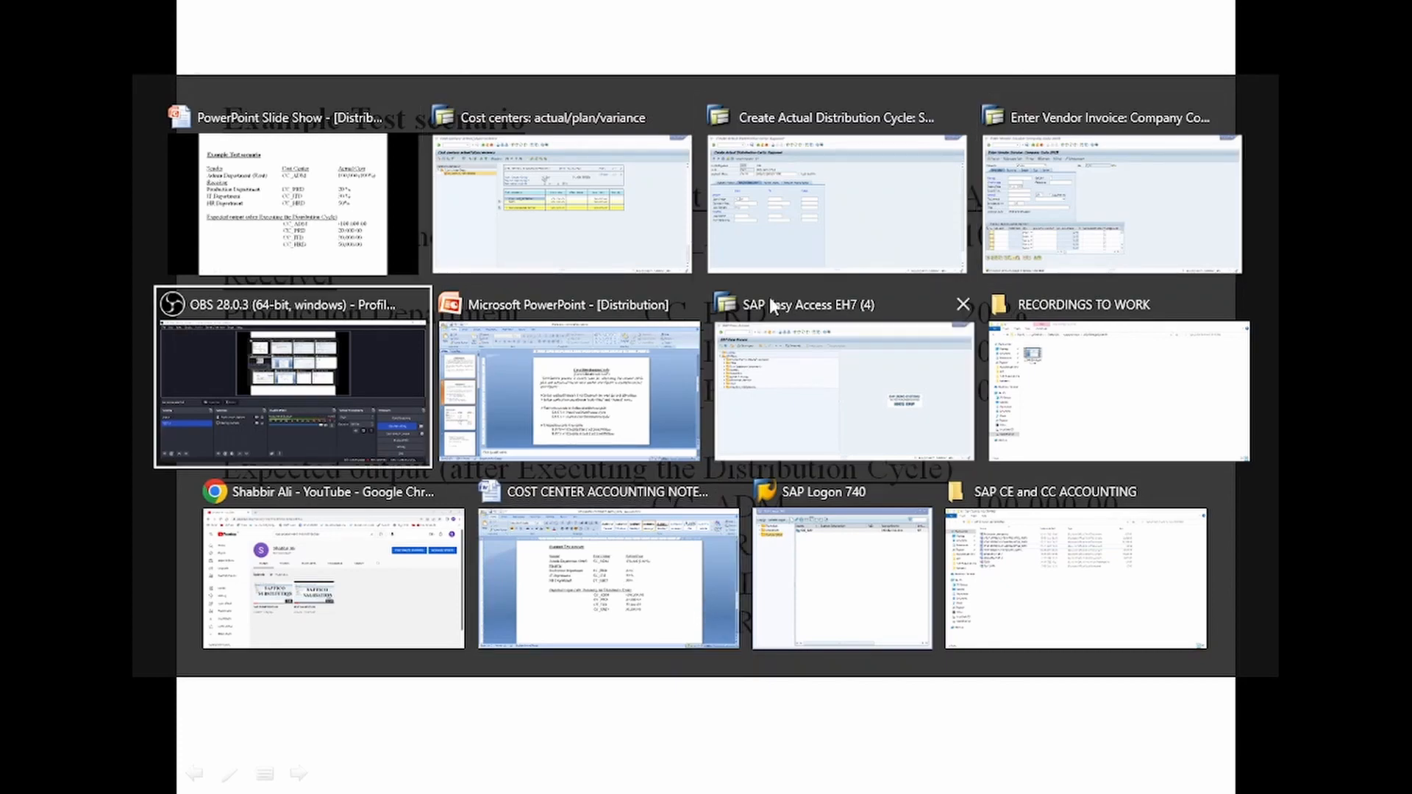
pyautogui.click(796, 205)
# Set the receiver cost center range from CC_HRD to CC_PRD, picking the end value from the cost center search list
pyautogui.click(193, 440)
pyautogui.write('C')
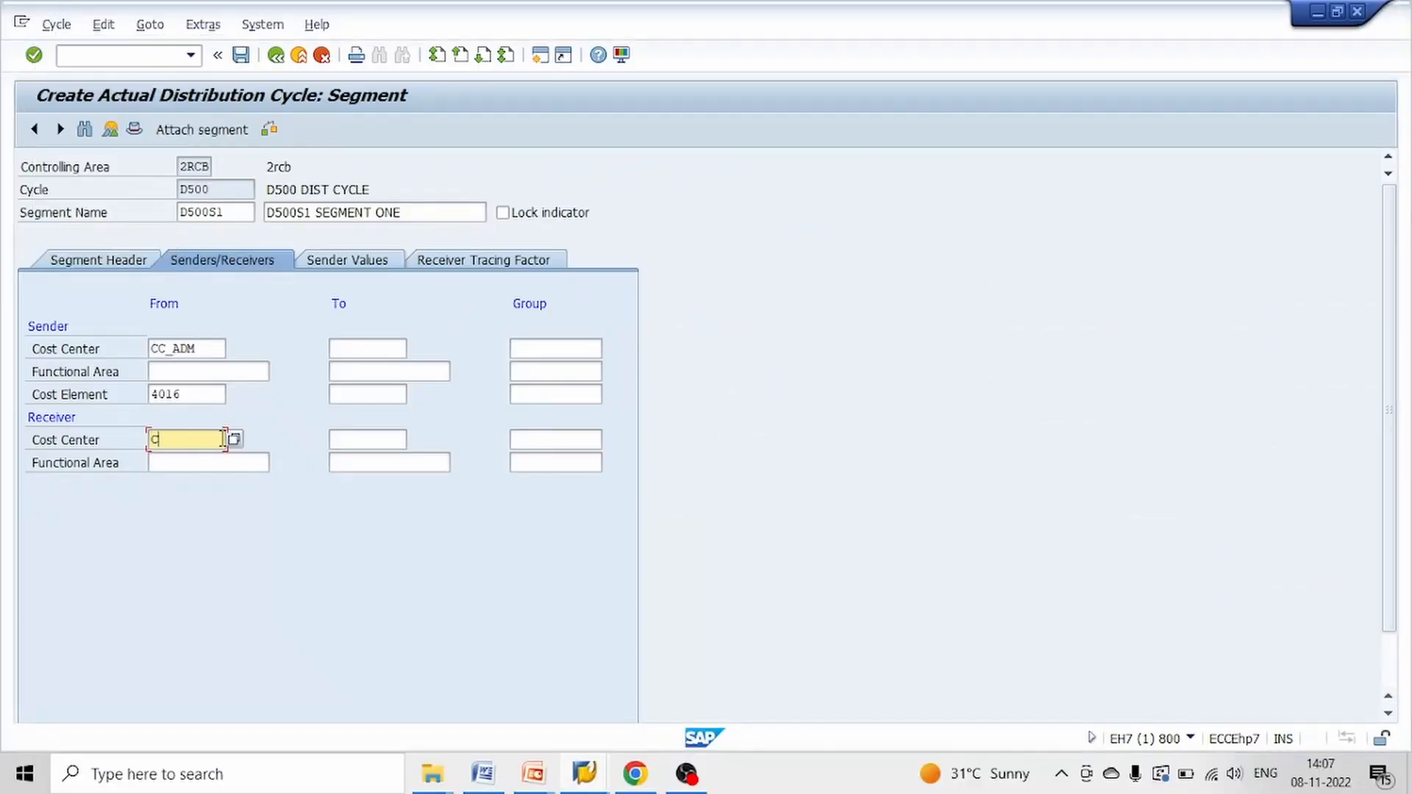
pyautogui.write('C_HRD')
pyautogui.click(380, 449)
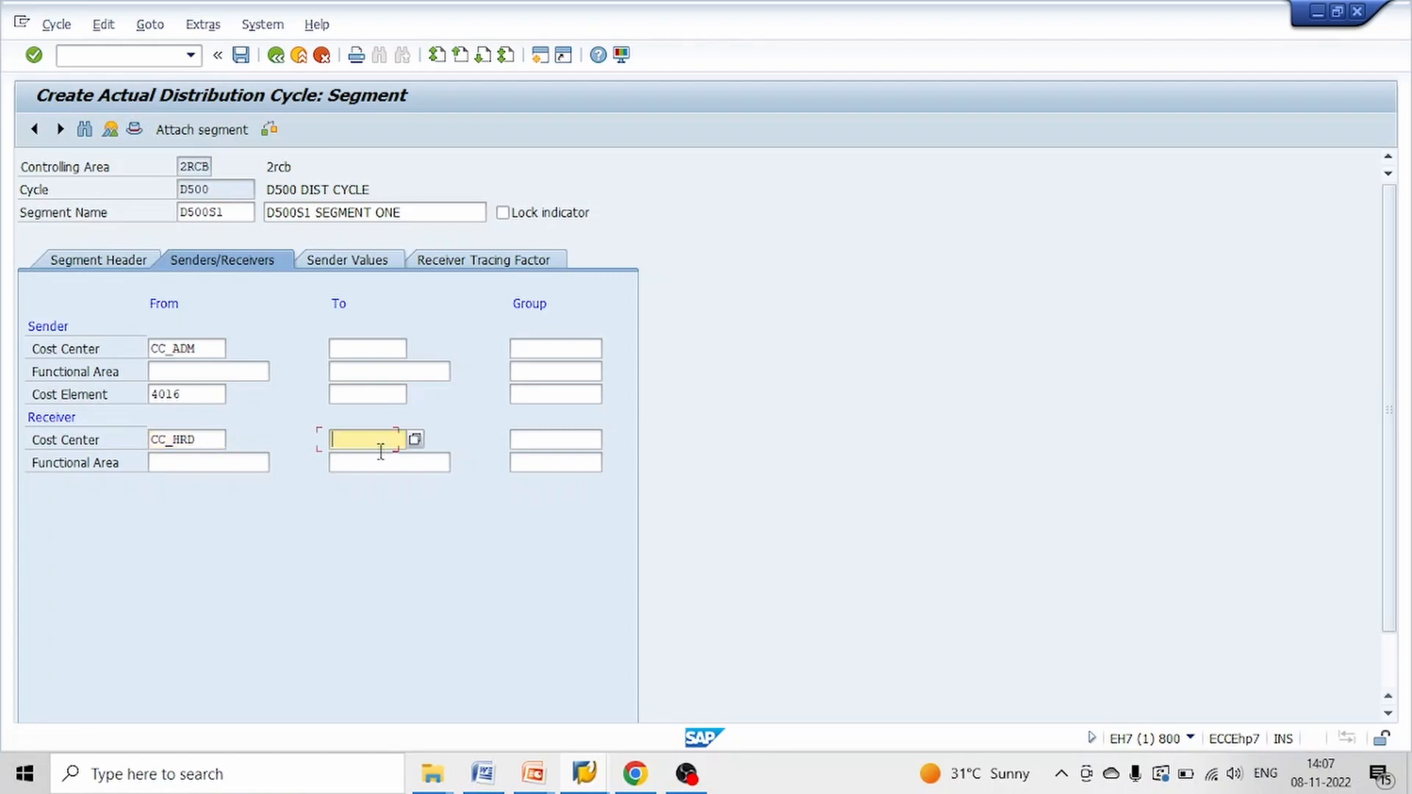
pyautogui.click(415, 439)
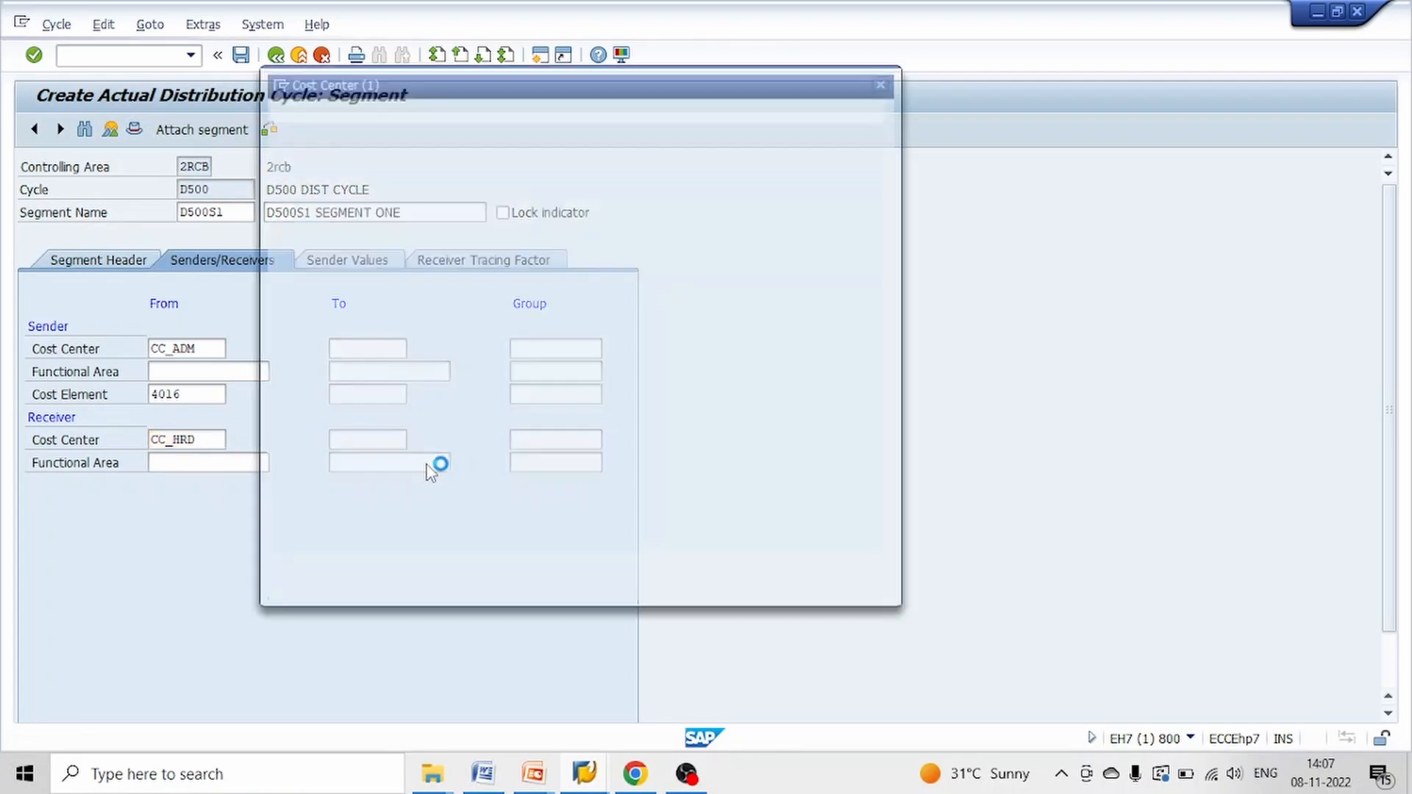
pyautogui.press('Return')
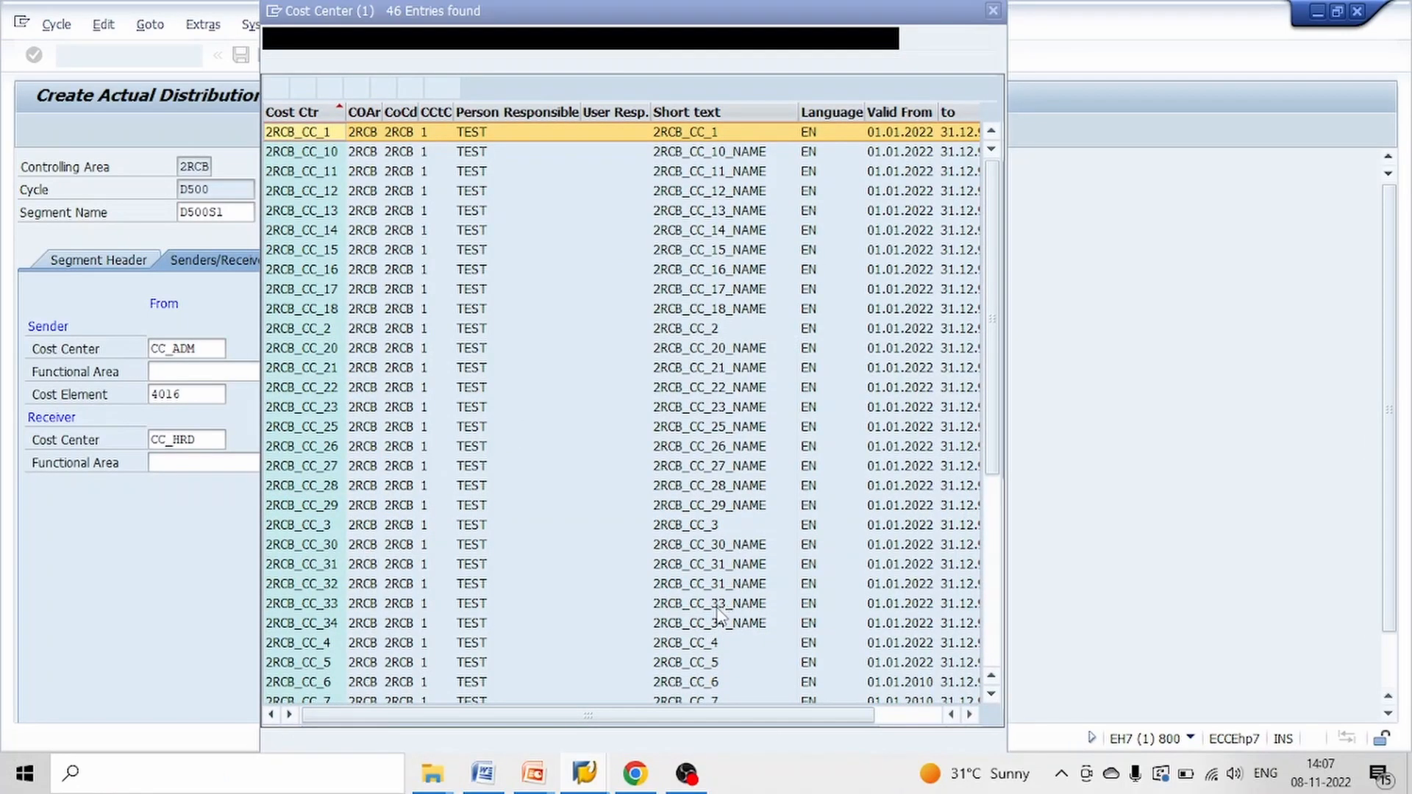
pyautogui.scroll(-6, 456, 508)
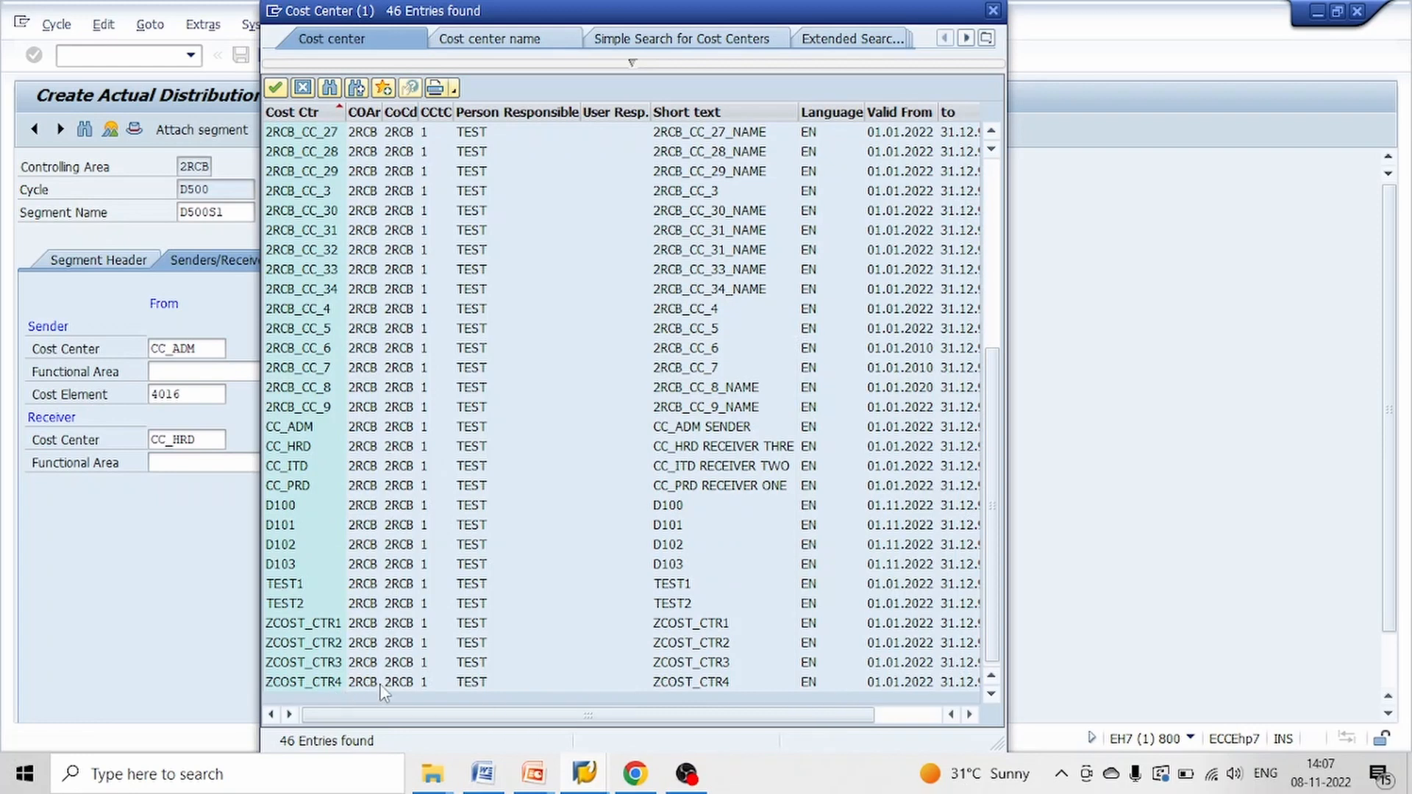
pyautogui.doubleClick(712, 487)
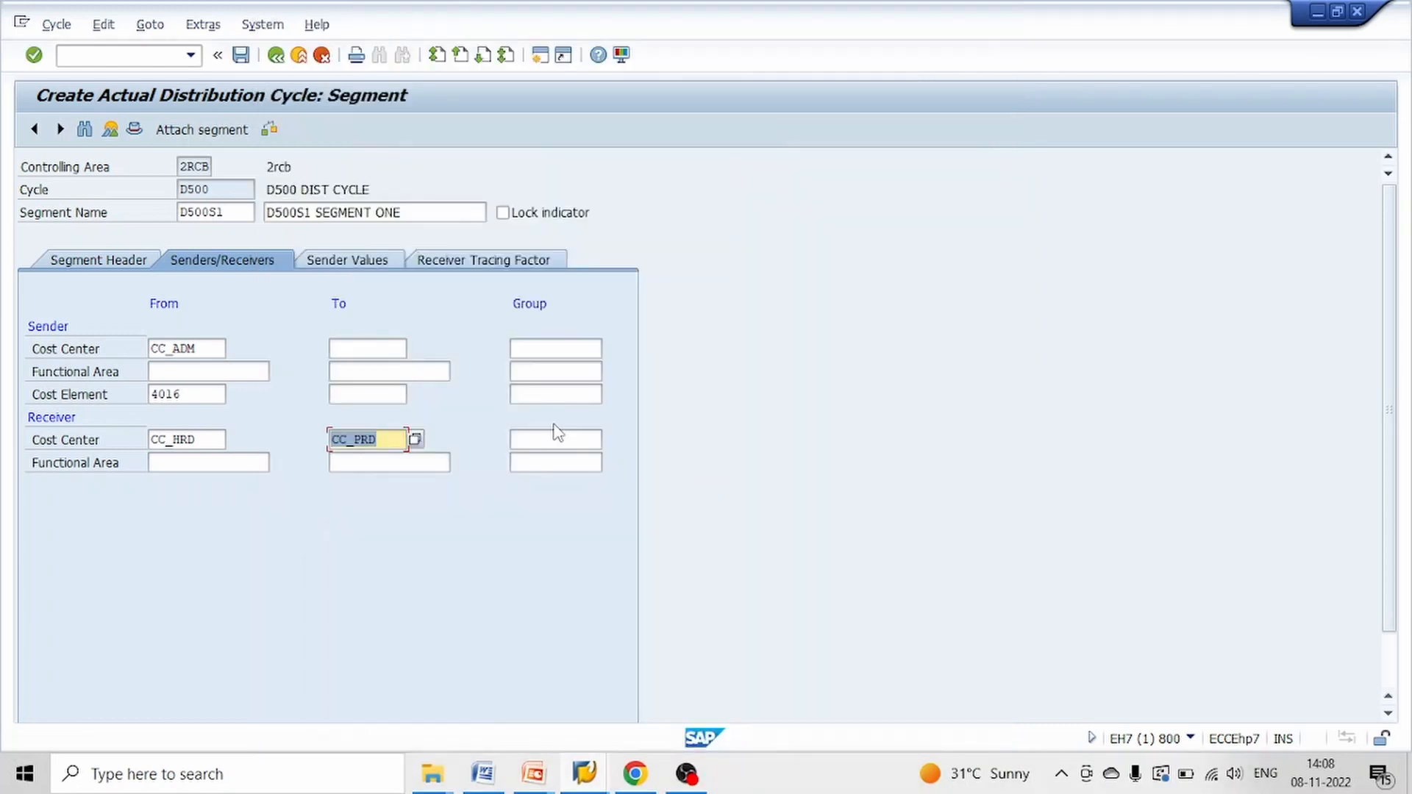
# Set the version to 0 in the selection criteria of the segment's sender values
pyautogui.click(352, 262)
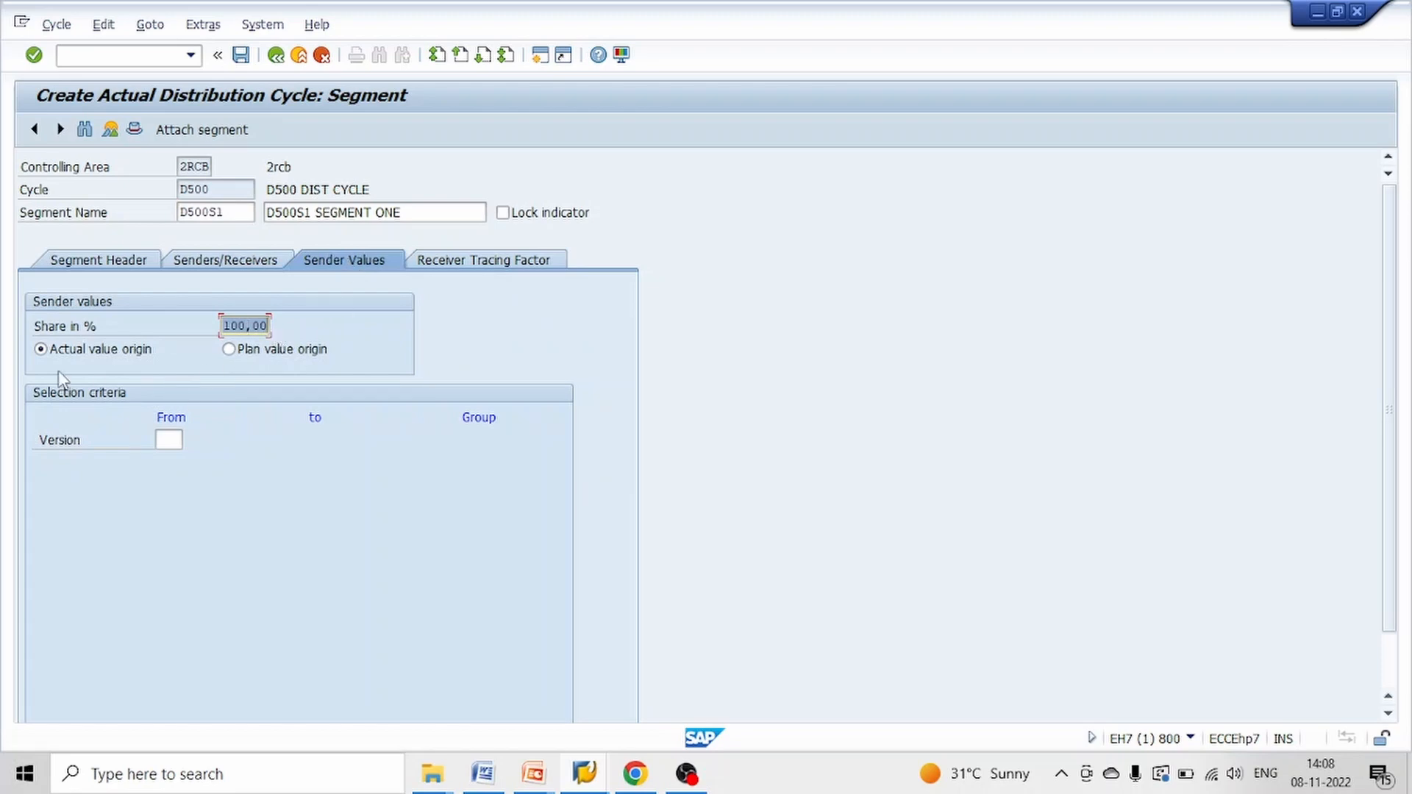
pyautogui.click(174, 440)
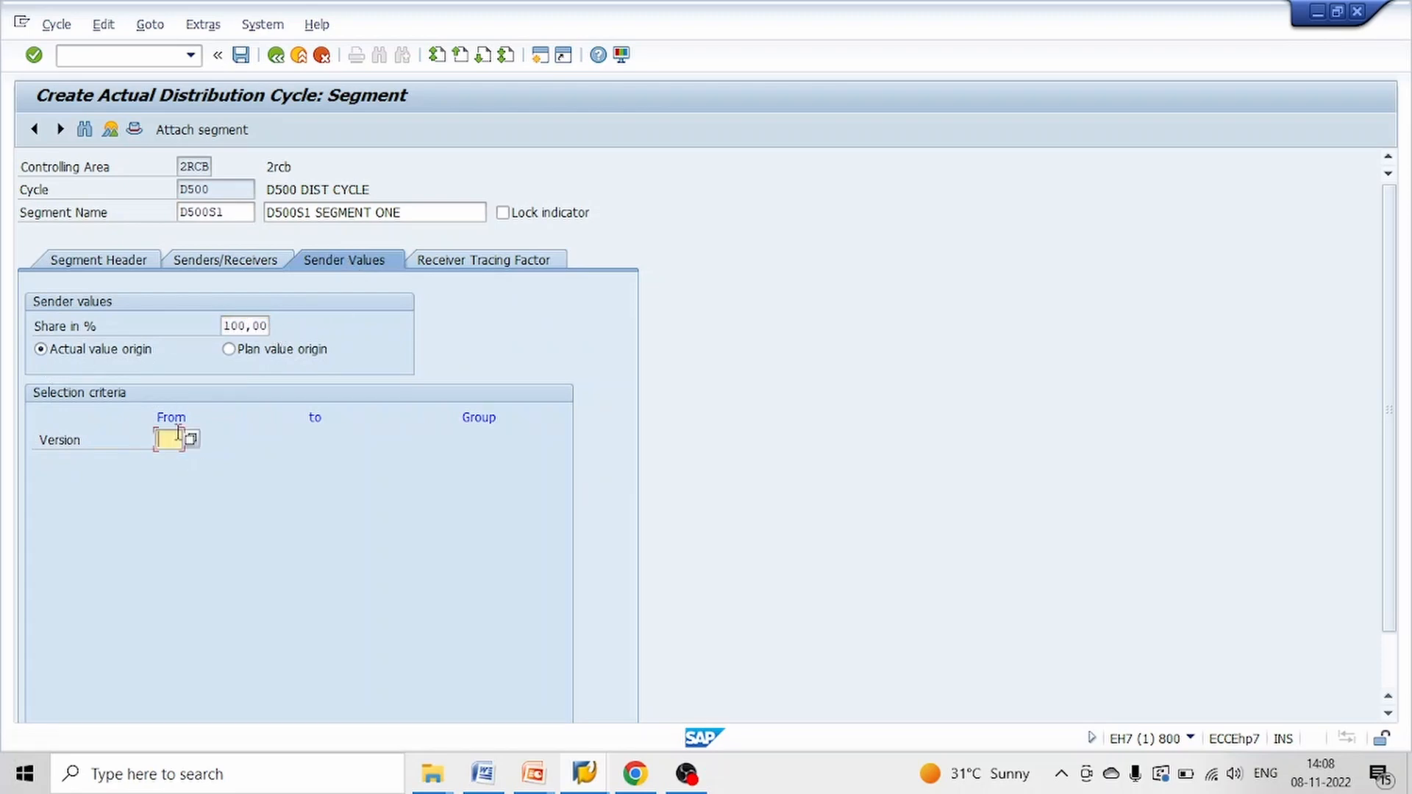
pyautogui.write('0')
pyautogui.press('Return')
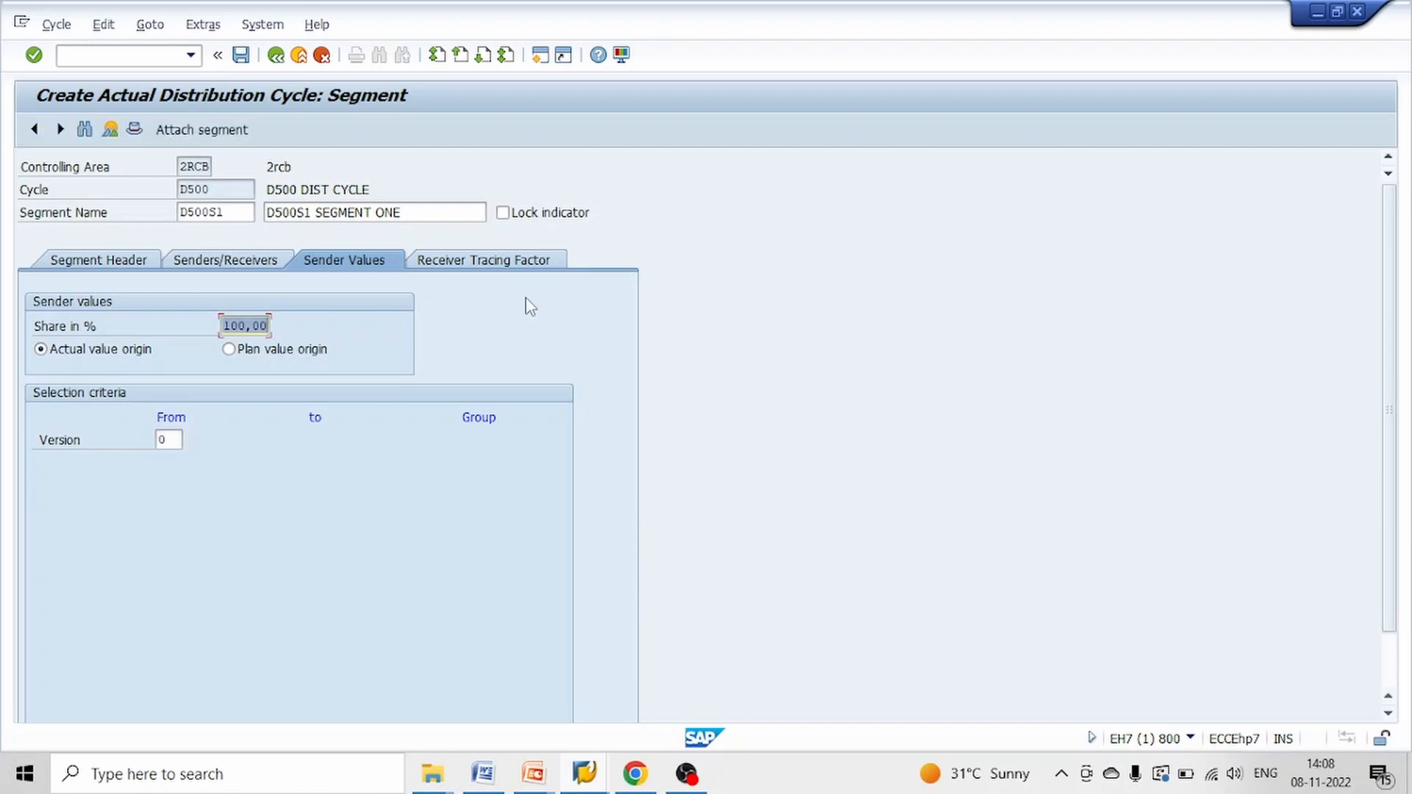
# Set the receiver tracing portion of CC_HRD to 50 percent, checking the split against the PowerPoint test scenario
pyautogui.click(506, 265)
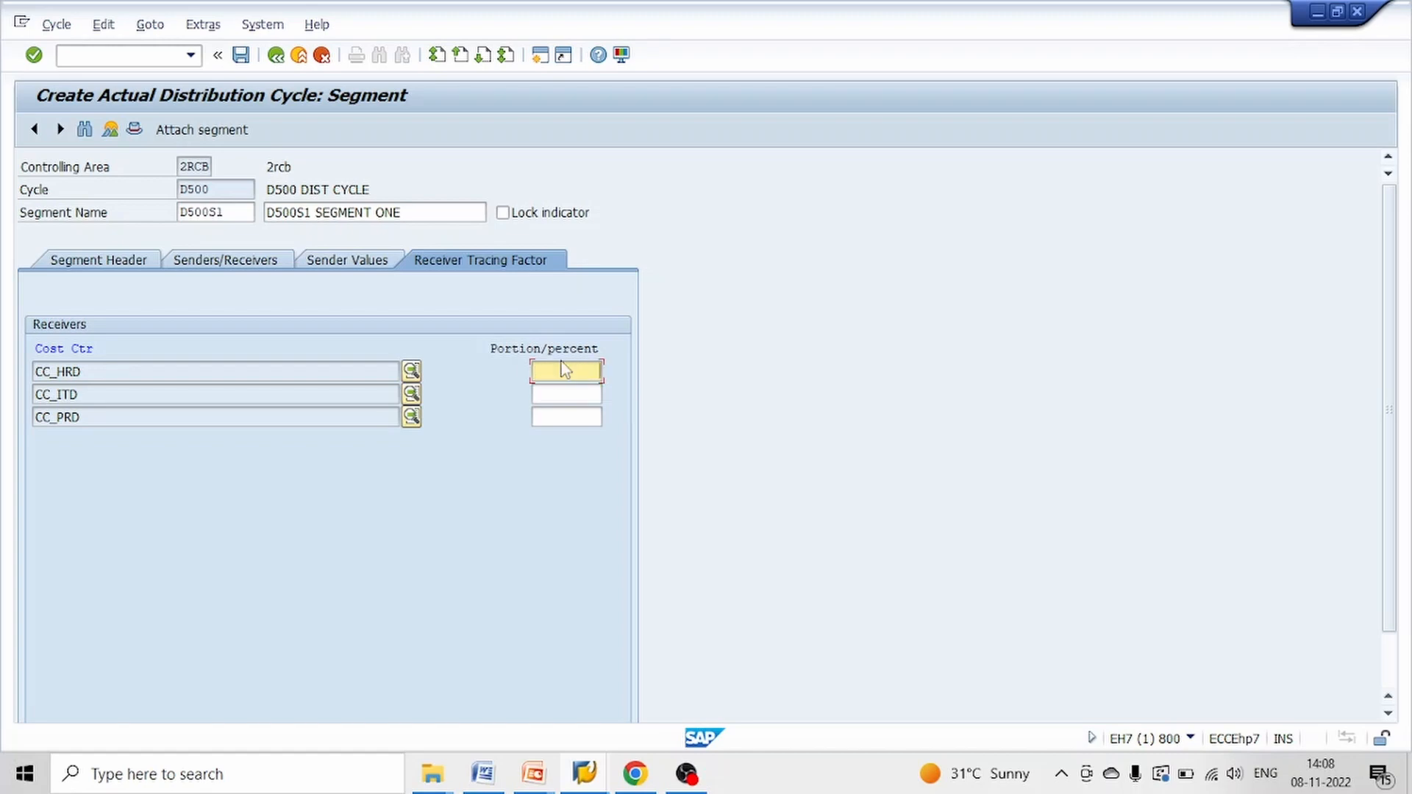
pyautogui.write('20')
pyautogui.press('Tab')
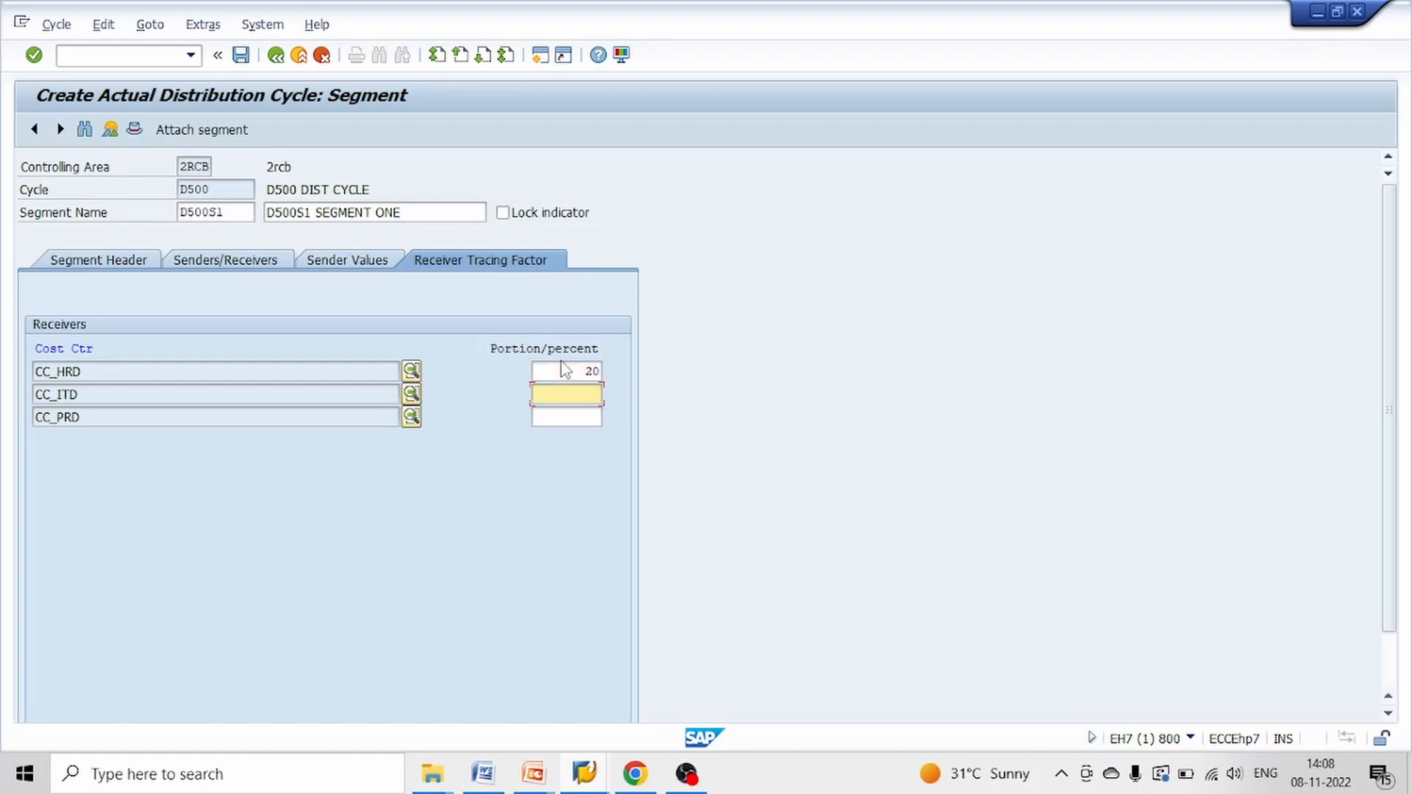
pyautogui.hotkey('alt', 'Tab')
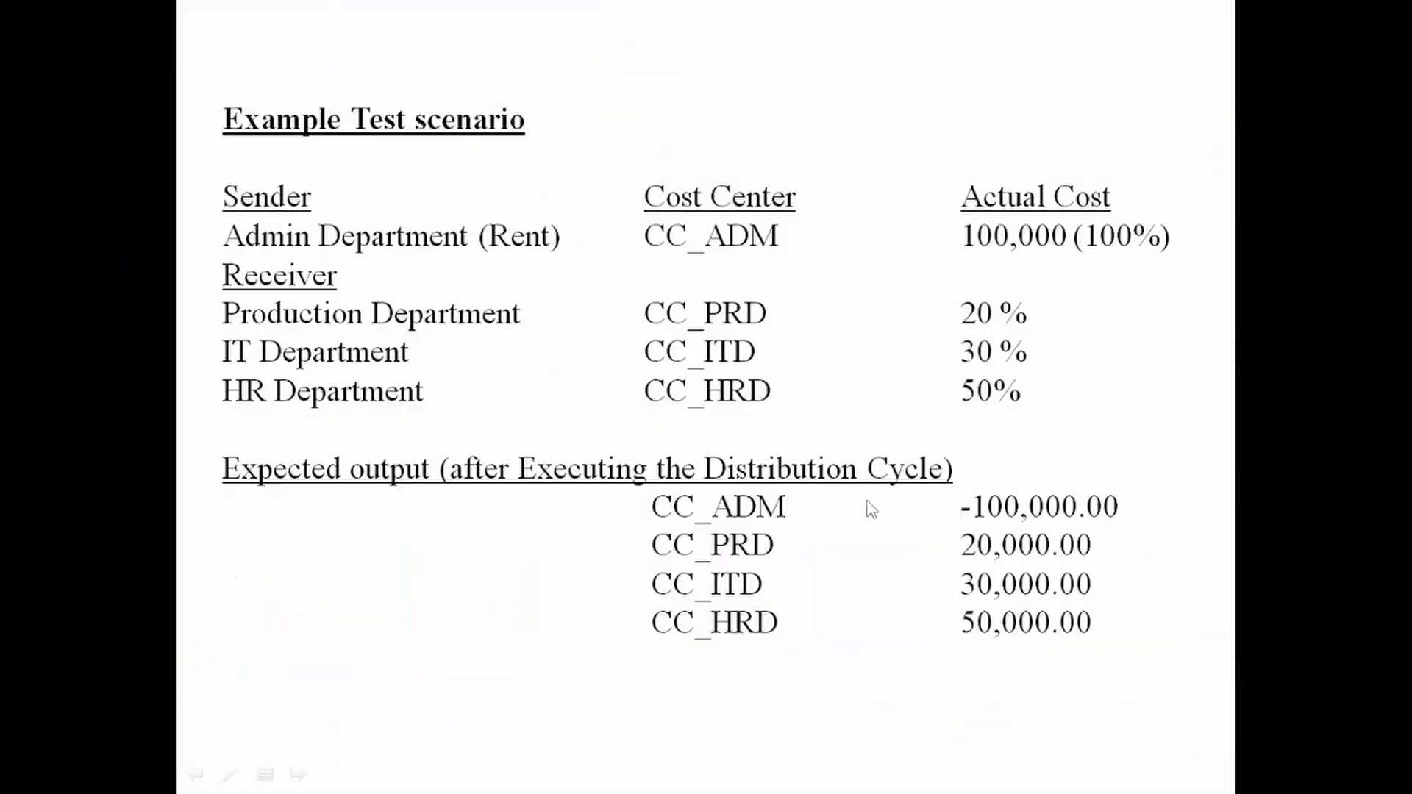
pyautogui.hotkey('alt', 'Tab')
pyautogui.click(577, 373)
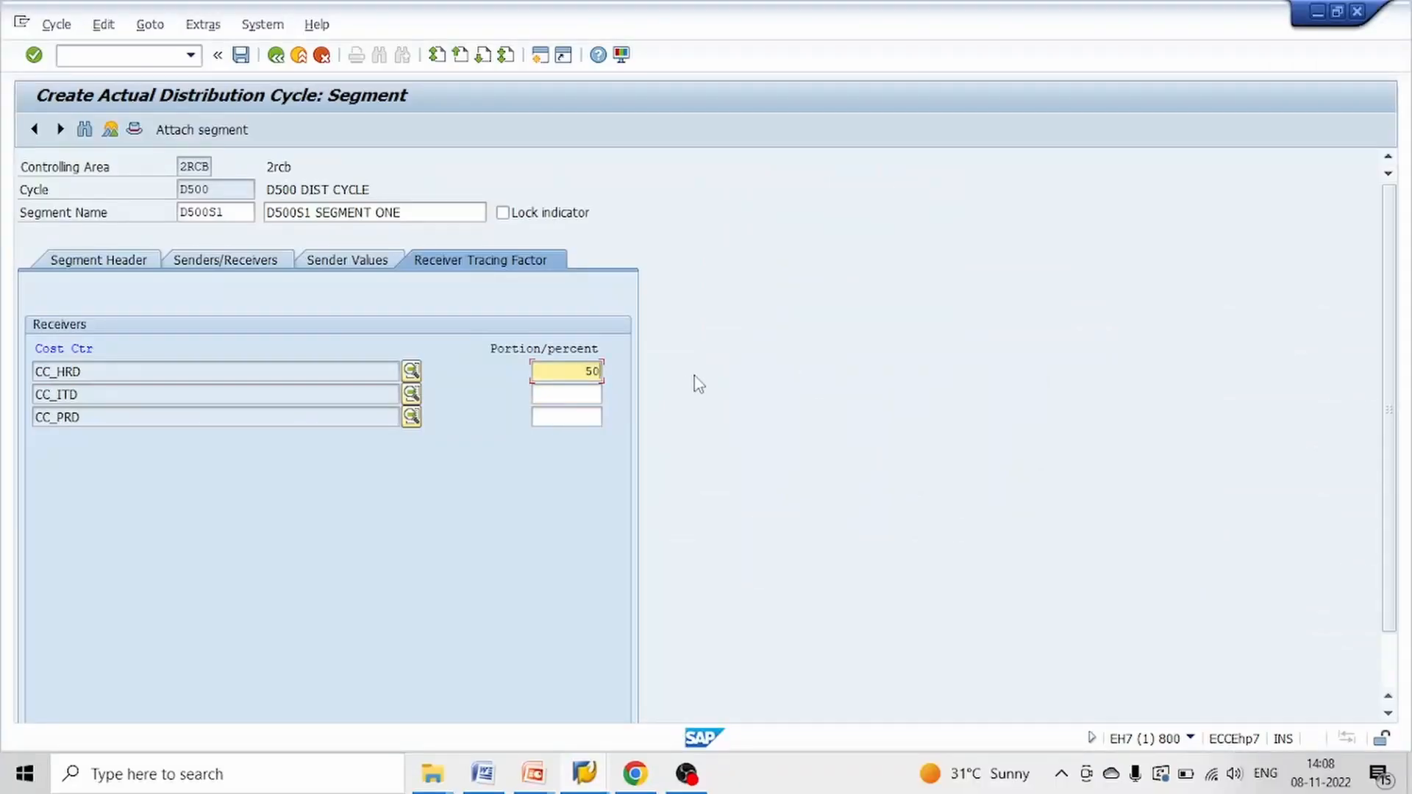
pyautogui.press('Tab')
# Set the portions of CC_ITD to 30 percent and CC_PRD to 20 percent, and save the cycle under the proposed customizing request
pyautogui.hotkey('alt', 'Tab')
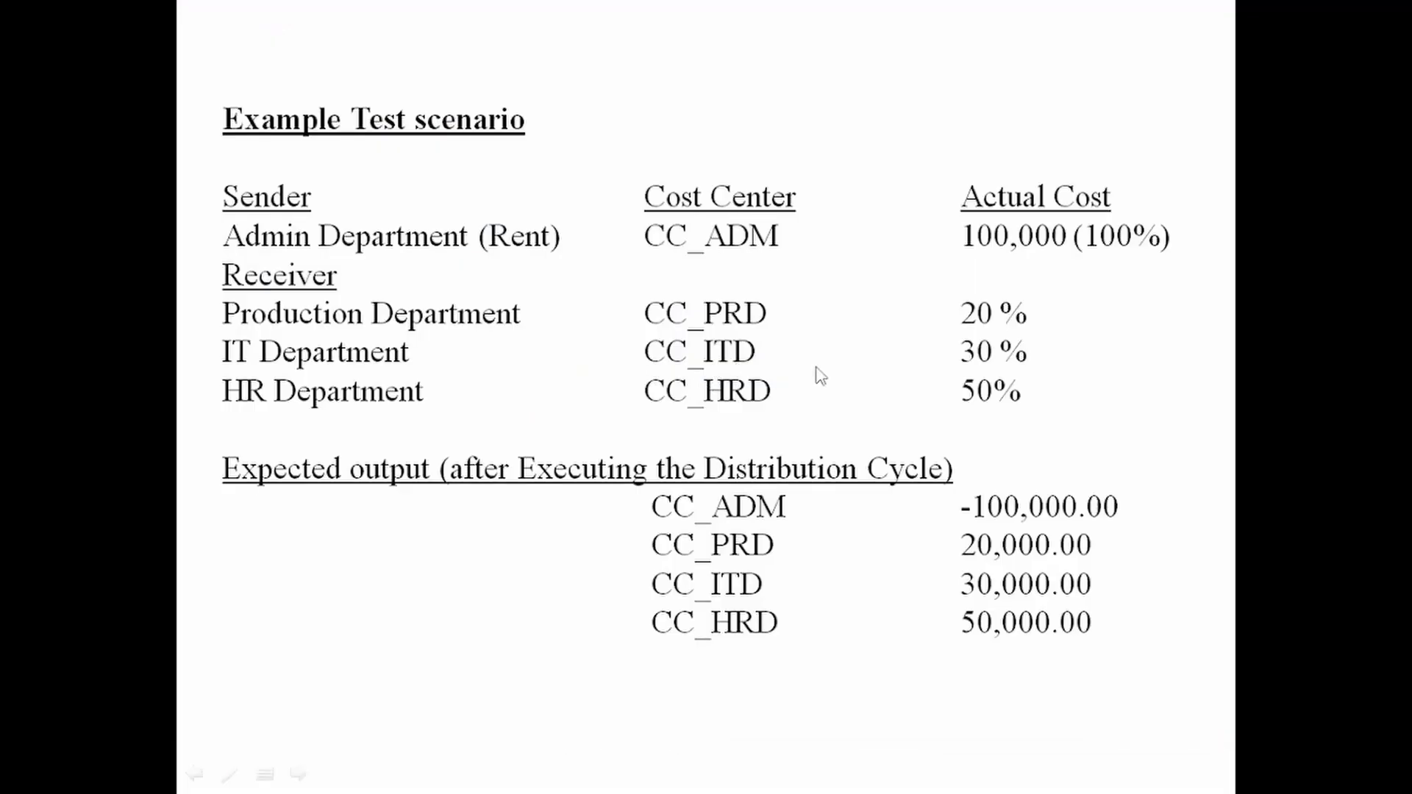
pyautogui.hotkey('alt', 'Tab')
pyautogui.write('3')
pyautogui.press('Tab')
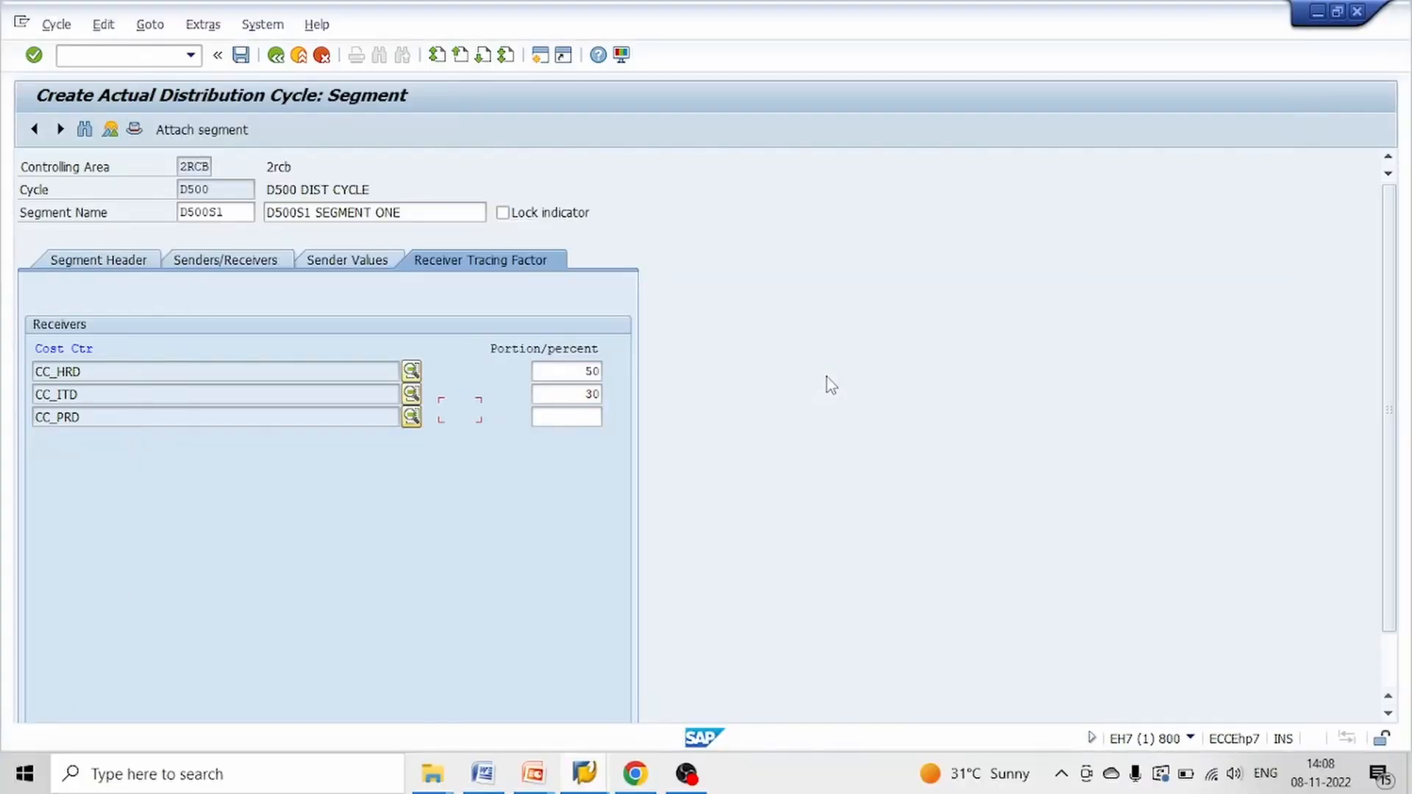
pyautogui.write('20')
pyautogui.press('Return')
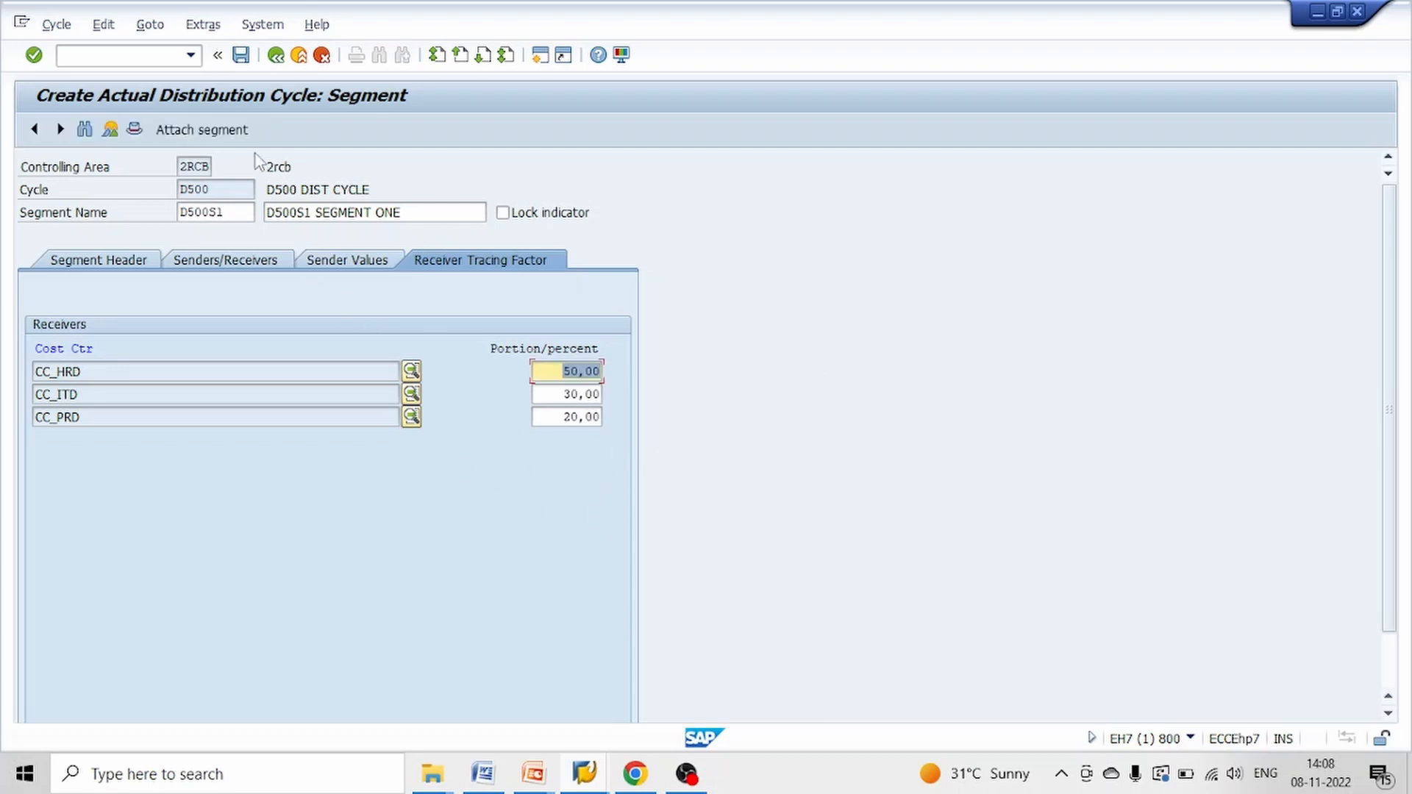
pyautogui.click(240, 54)
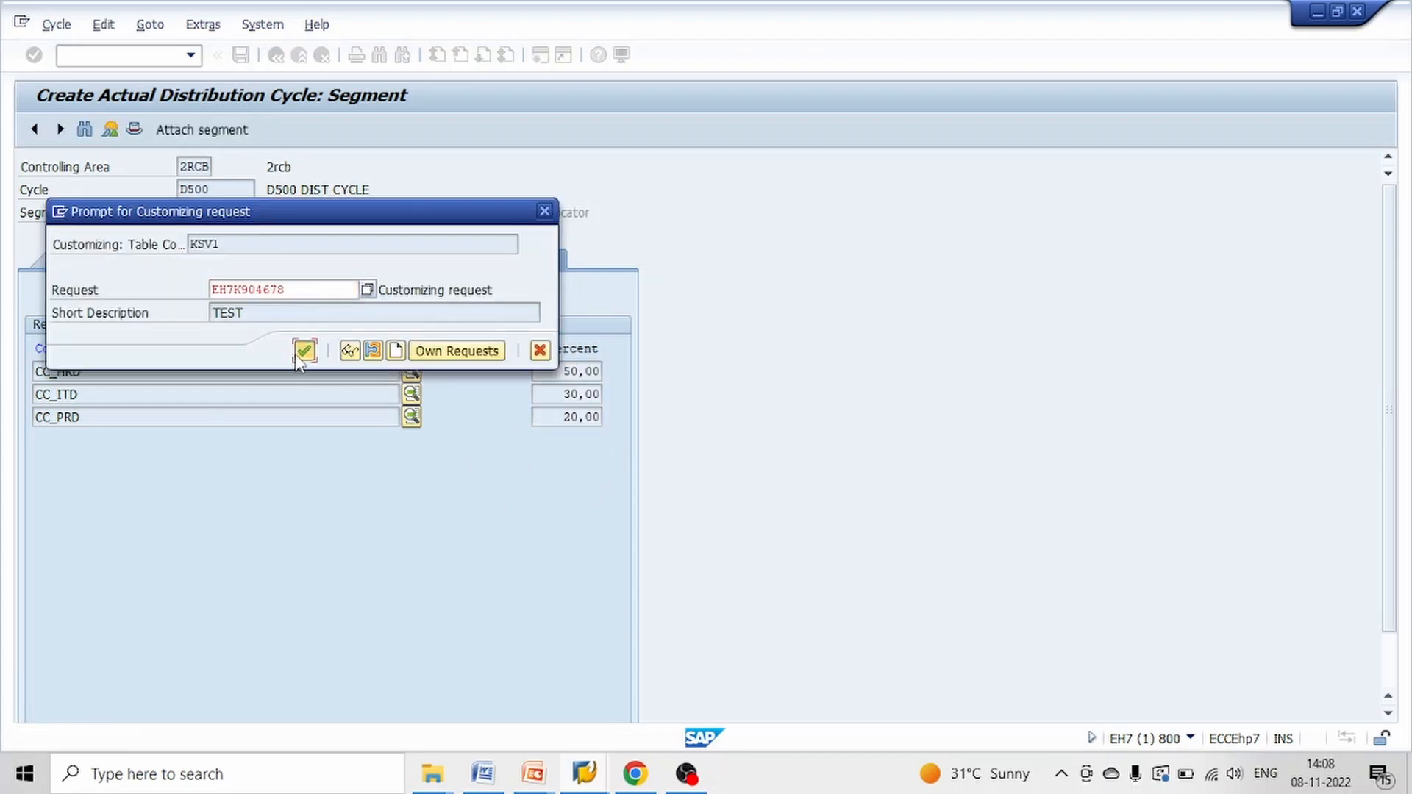
pyautogui.click(305, 350)
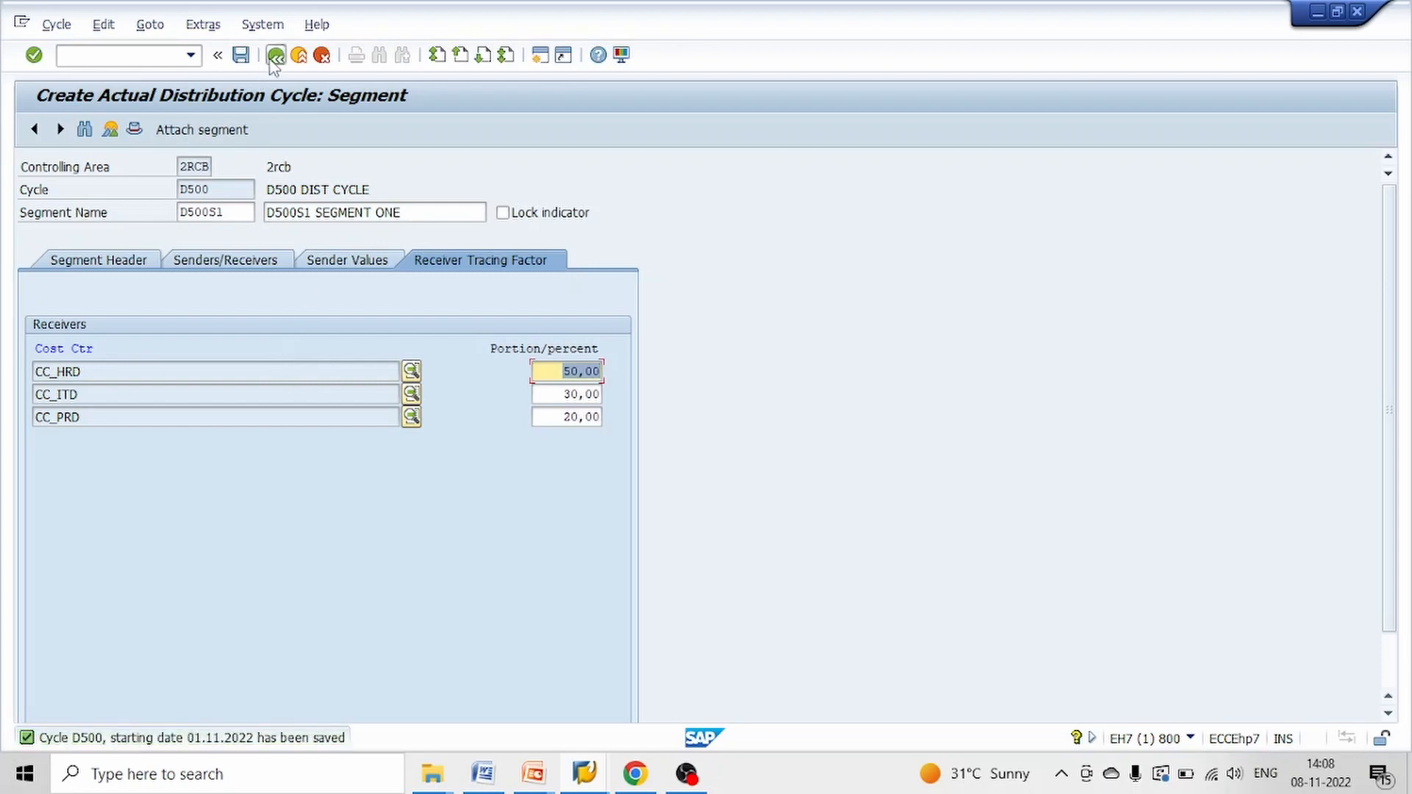
# Leave the segment and header of cycle D500, saving the processed cycle again under the customizing request
pyautogui.click(276, 54)
pyautogui.click(271, 129)
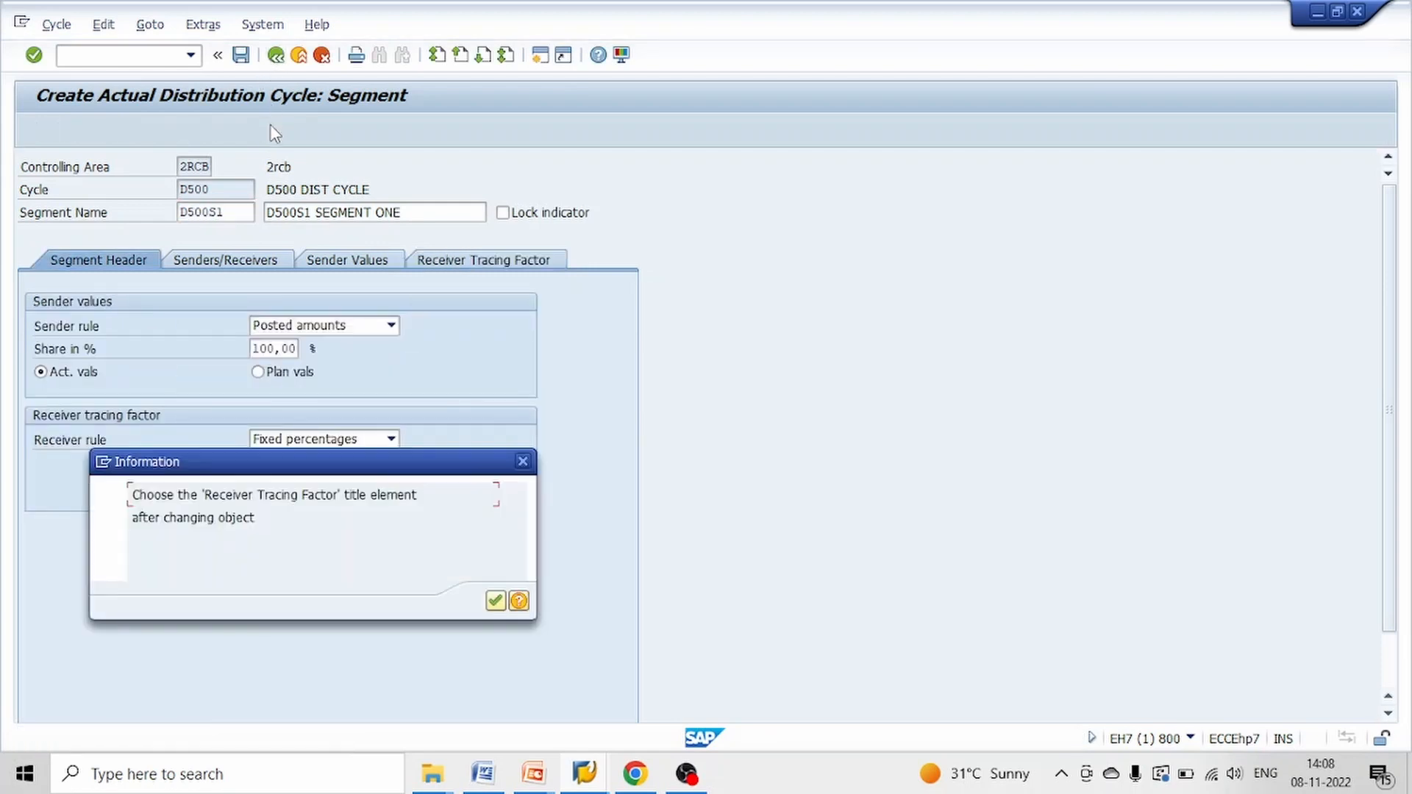
pyautogui.click(498, 599)
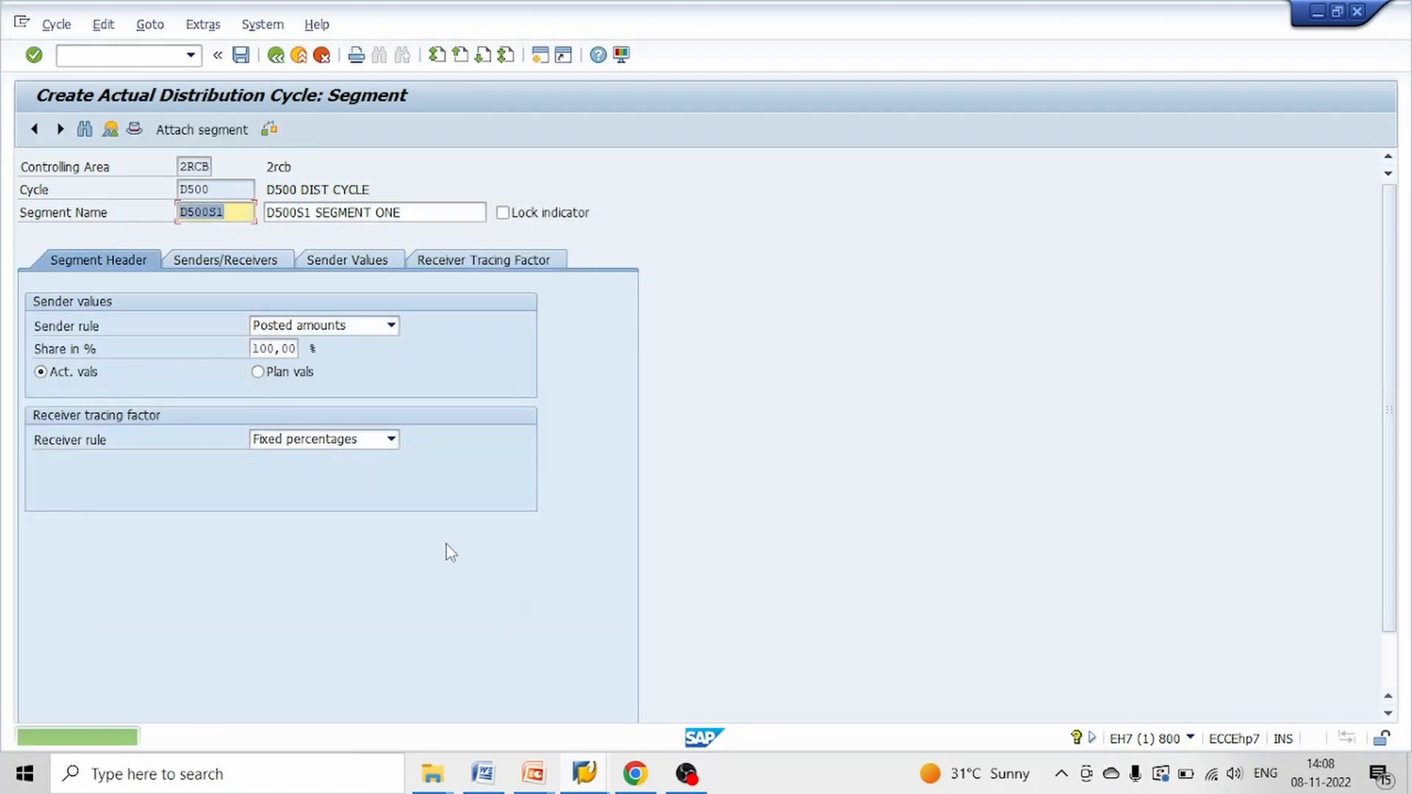
pyautogui.click(276, 56)
pyautogui.click(276, 56)
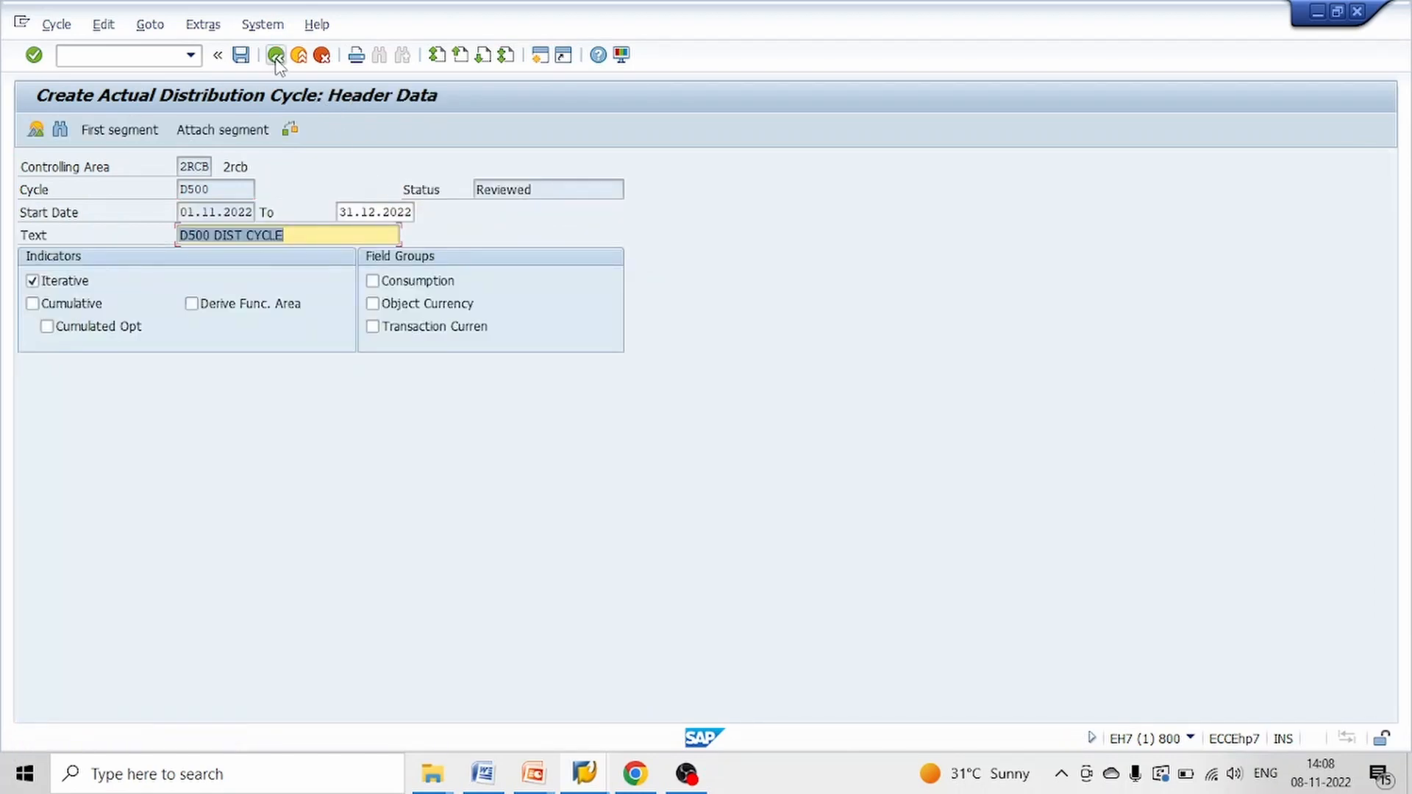
pyautogui.click(276, 381)
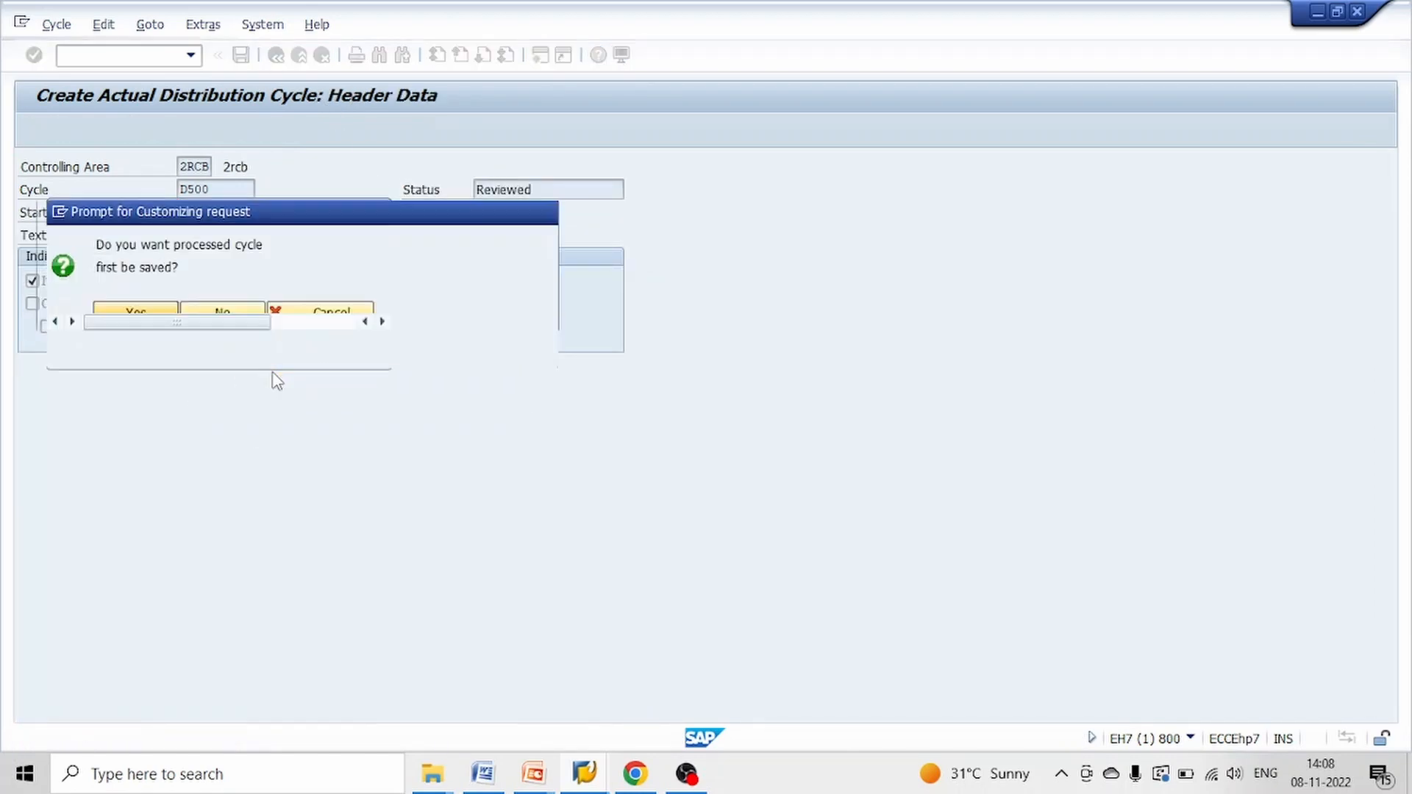
pyautogui.click(304, 352)
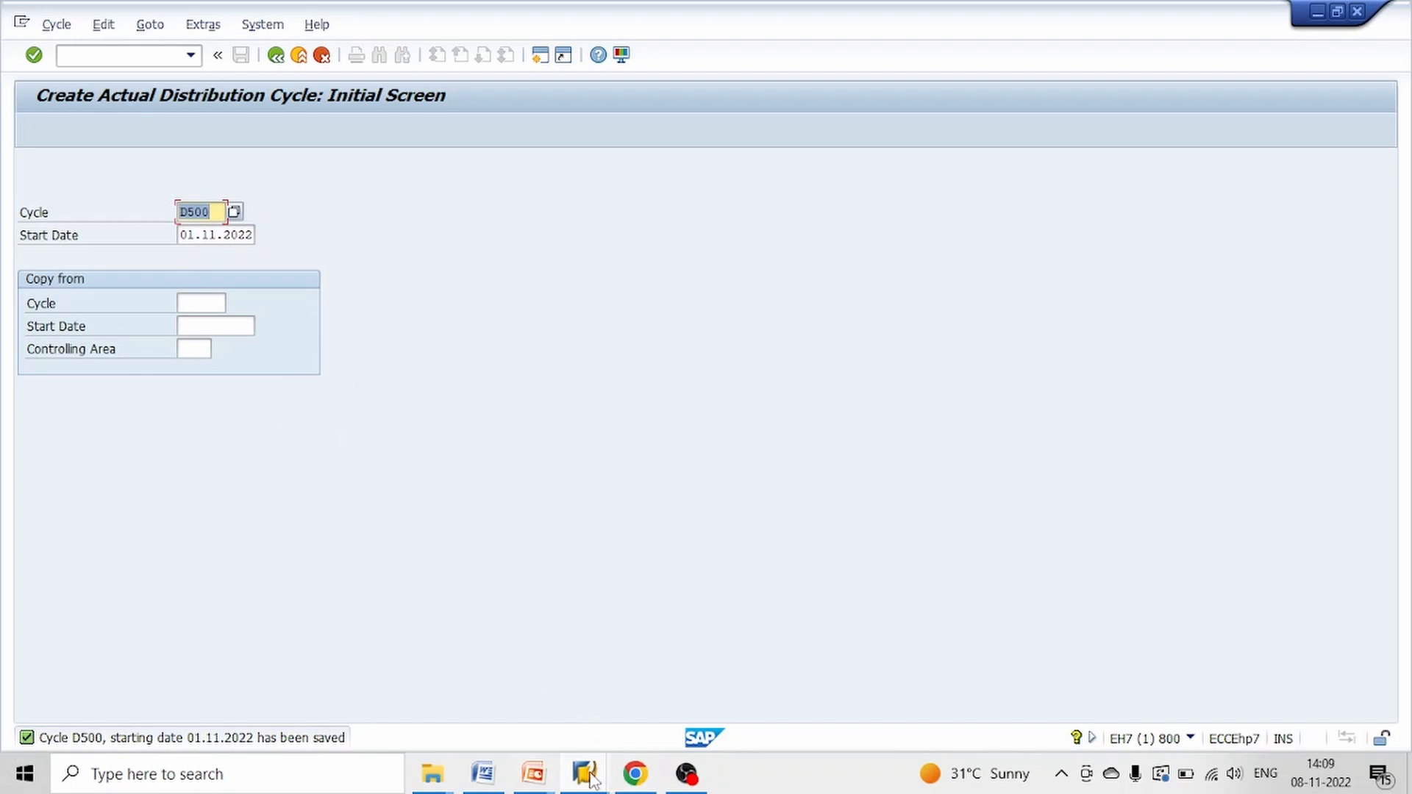
# Switch to the SAP Easy Access session and start transaction KSV5 for executing actual distribution
pyautogui.moveTo(591, 778)
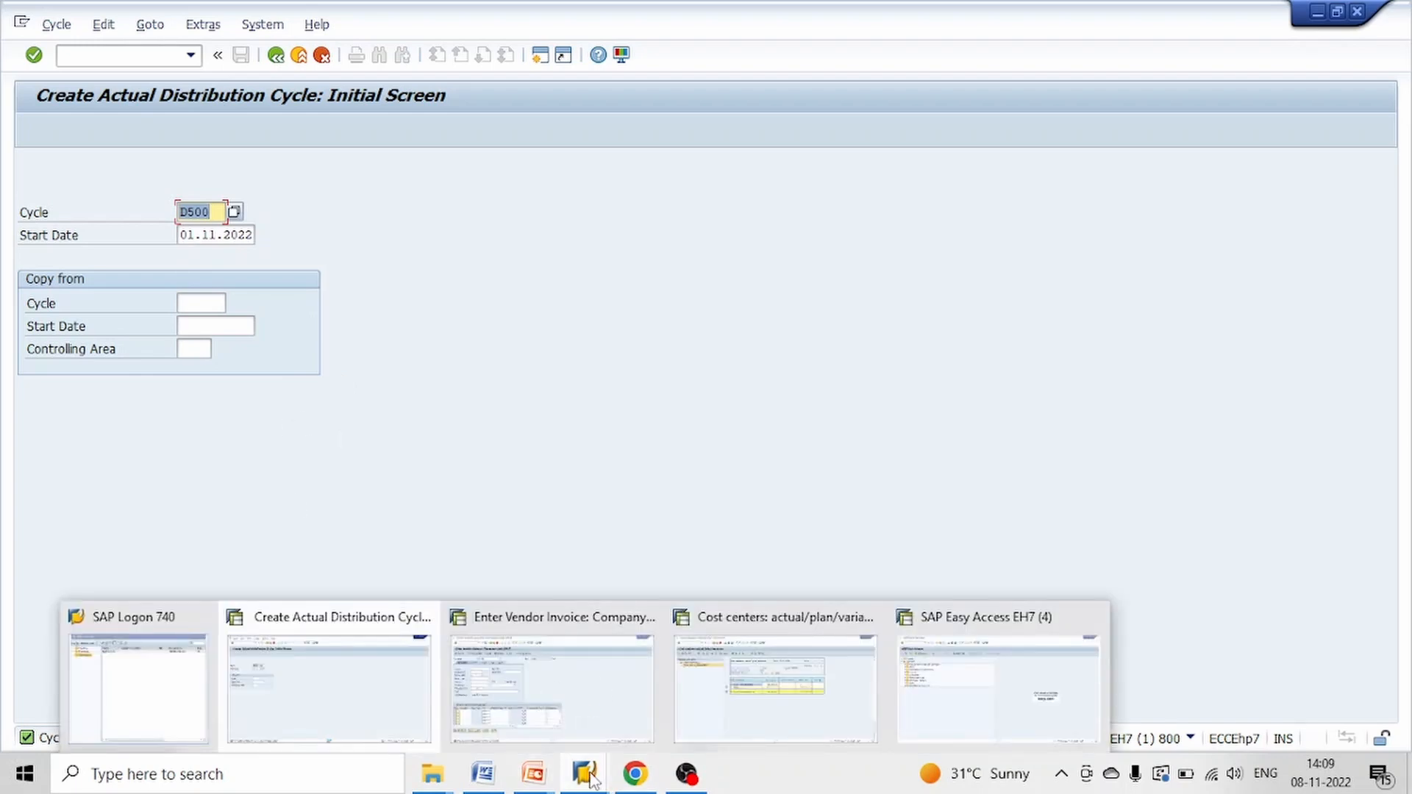
pyautogui.click(959, 680)
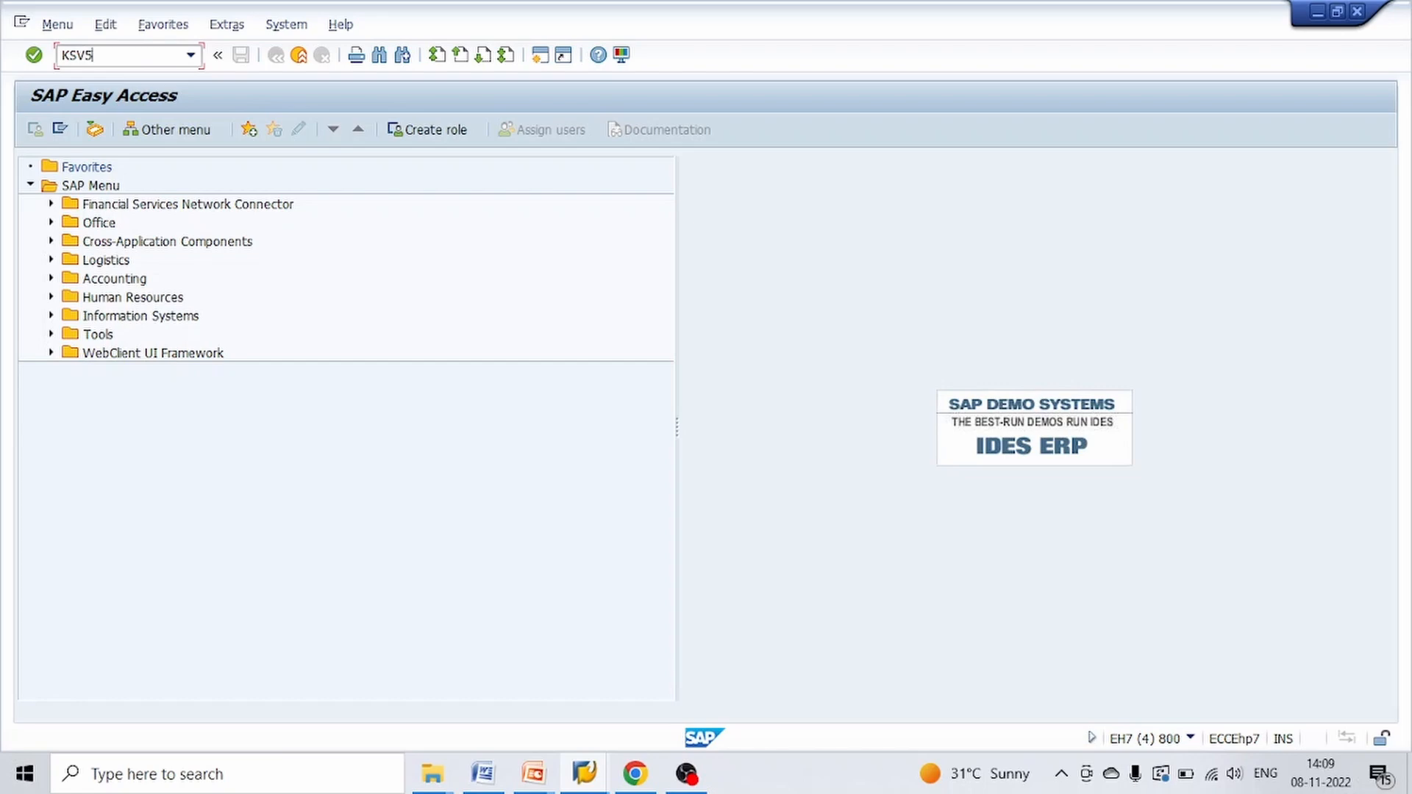
pyautogui.press('Return')
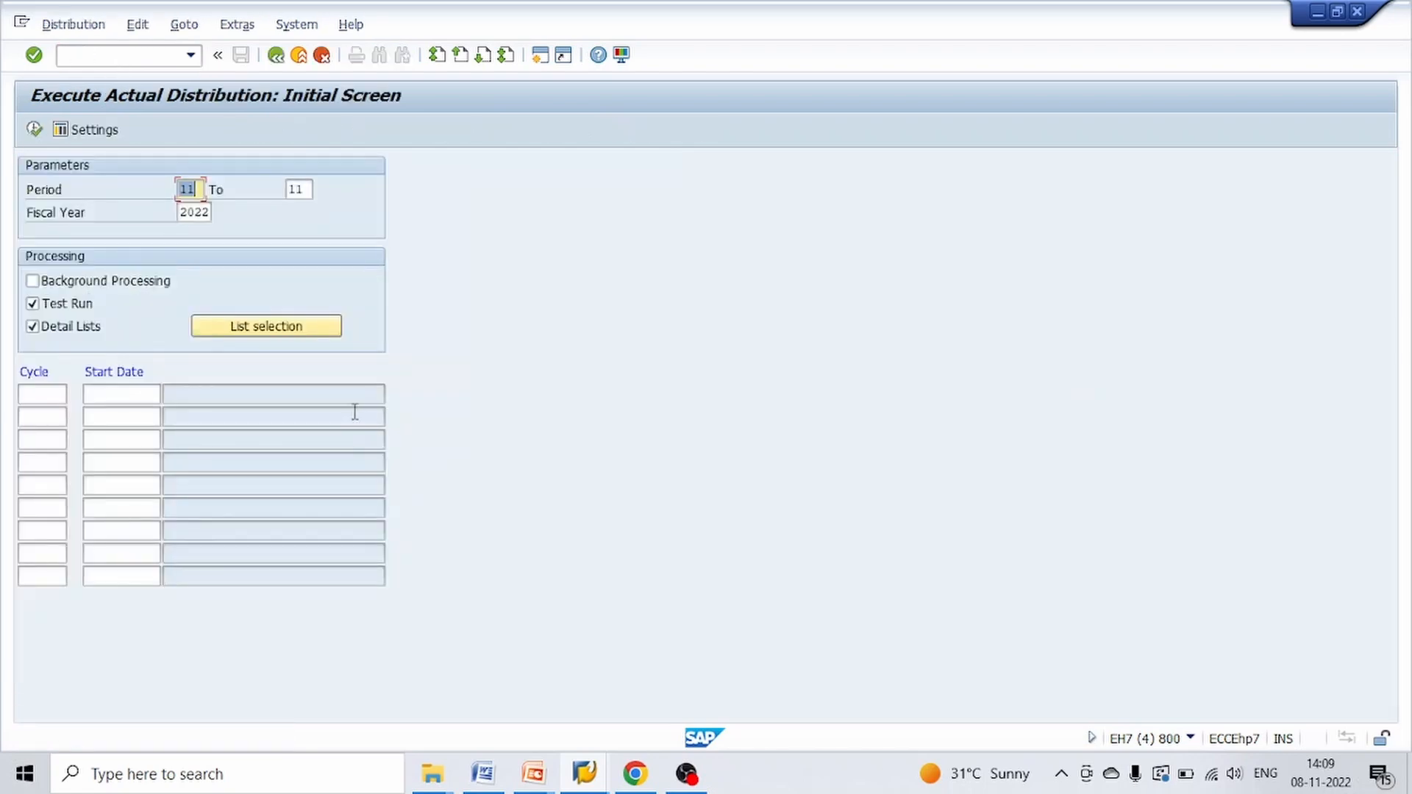
# Enter cycle D500 and execute its distribution as a test run with detail lists
pyautogui.click(37, 395)
pyautogui.write('D')
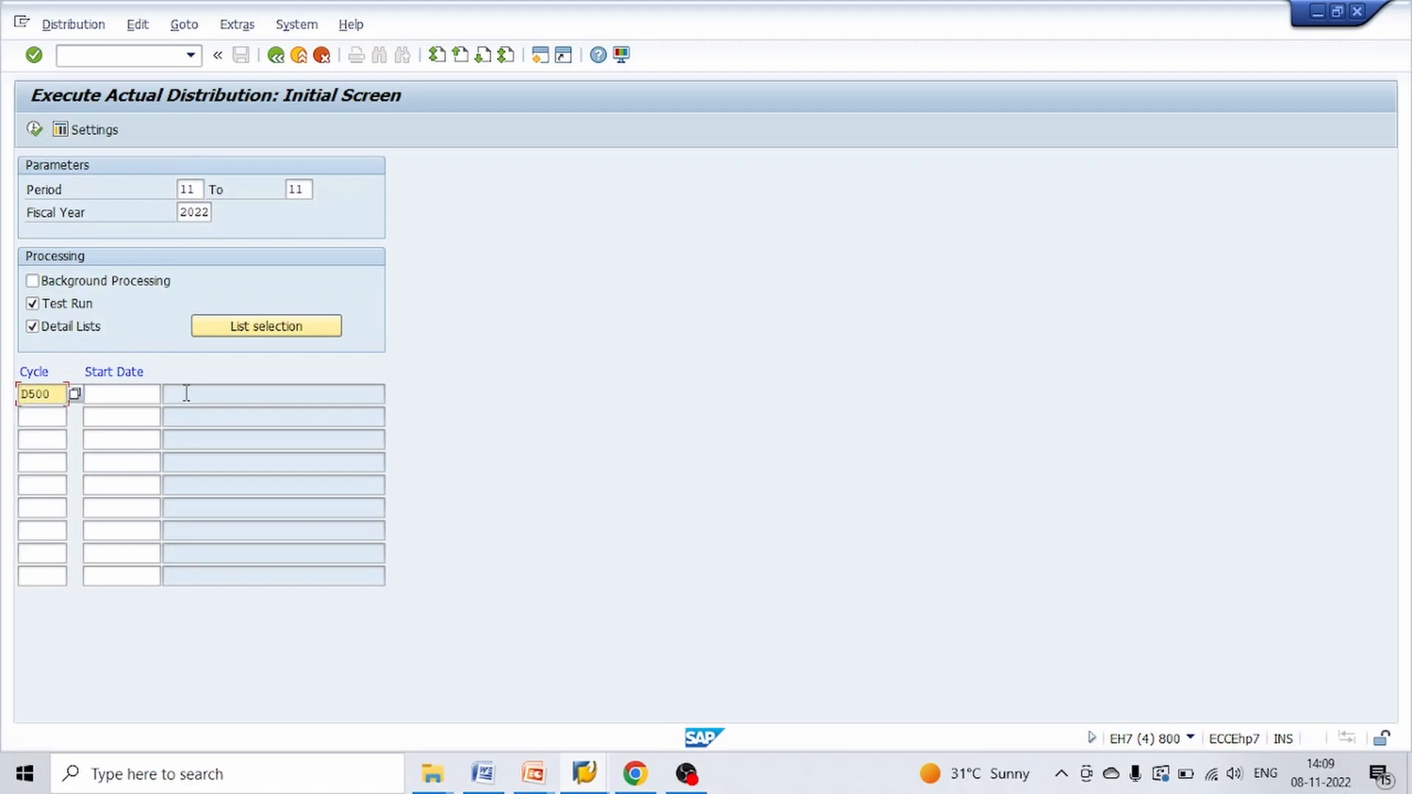
pyautogui.write('500')
pyautogui.press('Return')
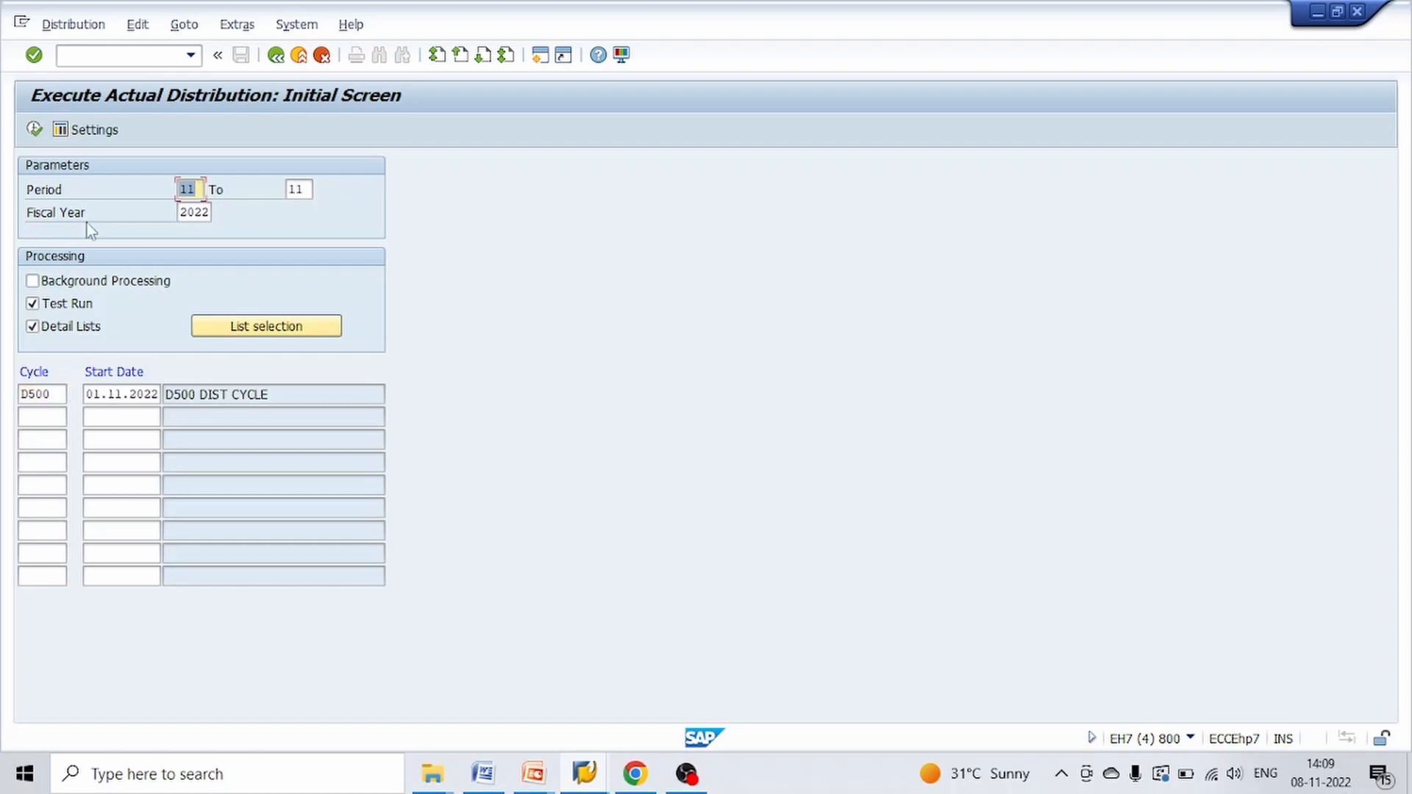
pyautogui.click(34, 130)
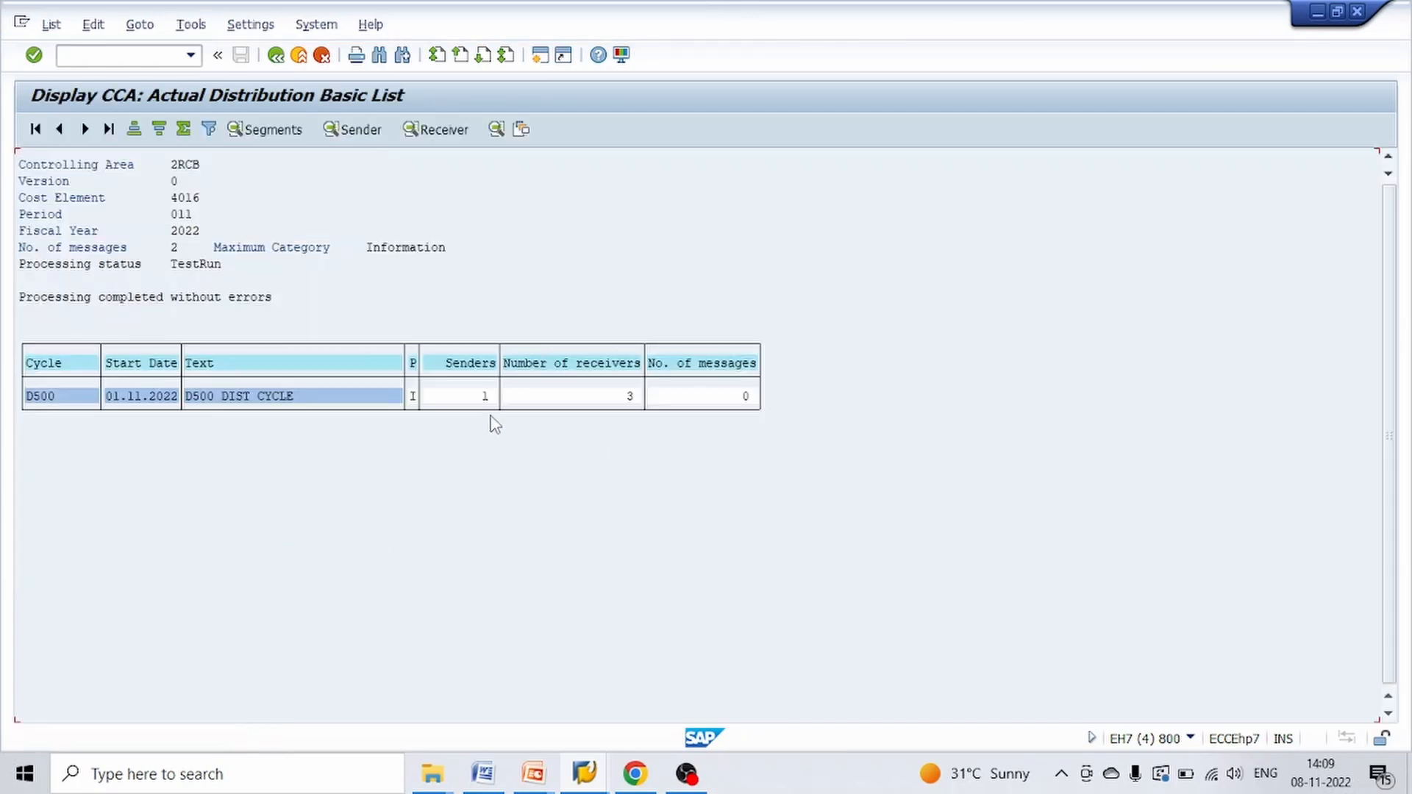
# Review the sender and receiver counts of the D500 test run, opening its sender list and receiver list
pyautogui.click(484, 398)
pyautogui.click(630, 401)
pyautogui.click(481, 398)
pyautogui.click(631, 398)
pyautogui.click(360, 131)
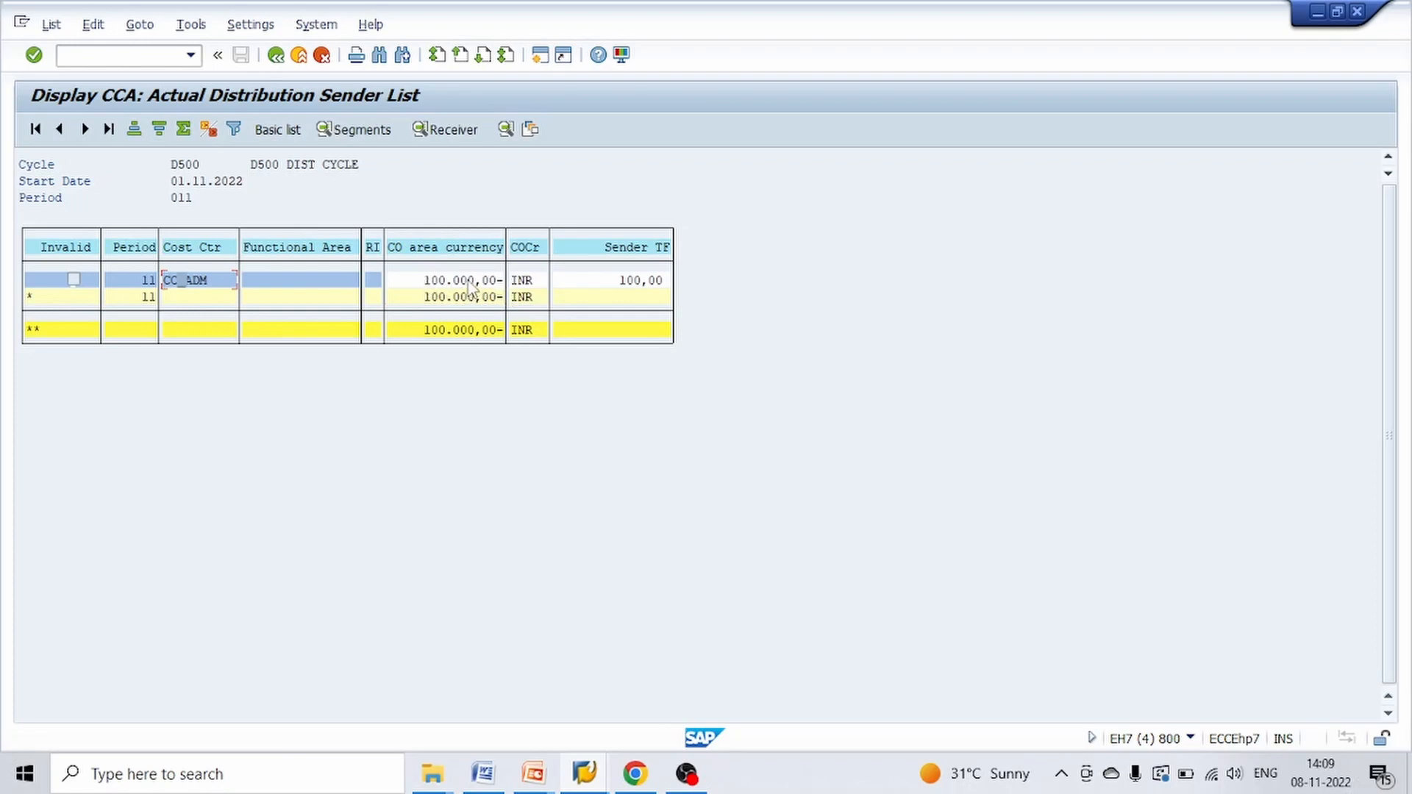
pyautogui.click(445, 137)
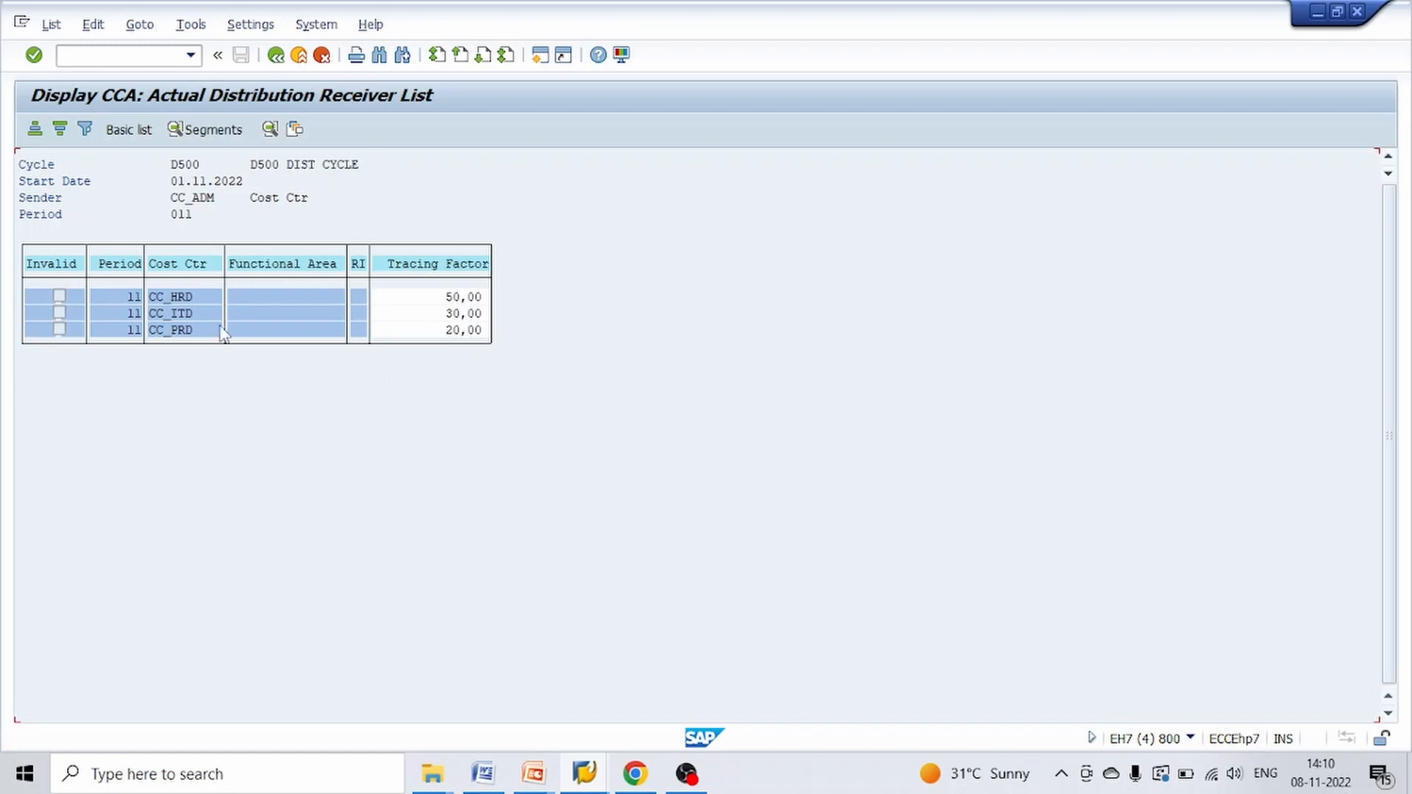
# Open the actual line items from the CC_HRD receiver entry and sort them by object in descending order
pyautogui.doubleClick(188, 295)
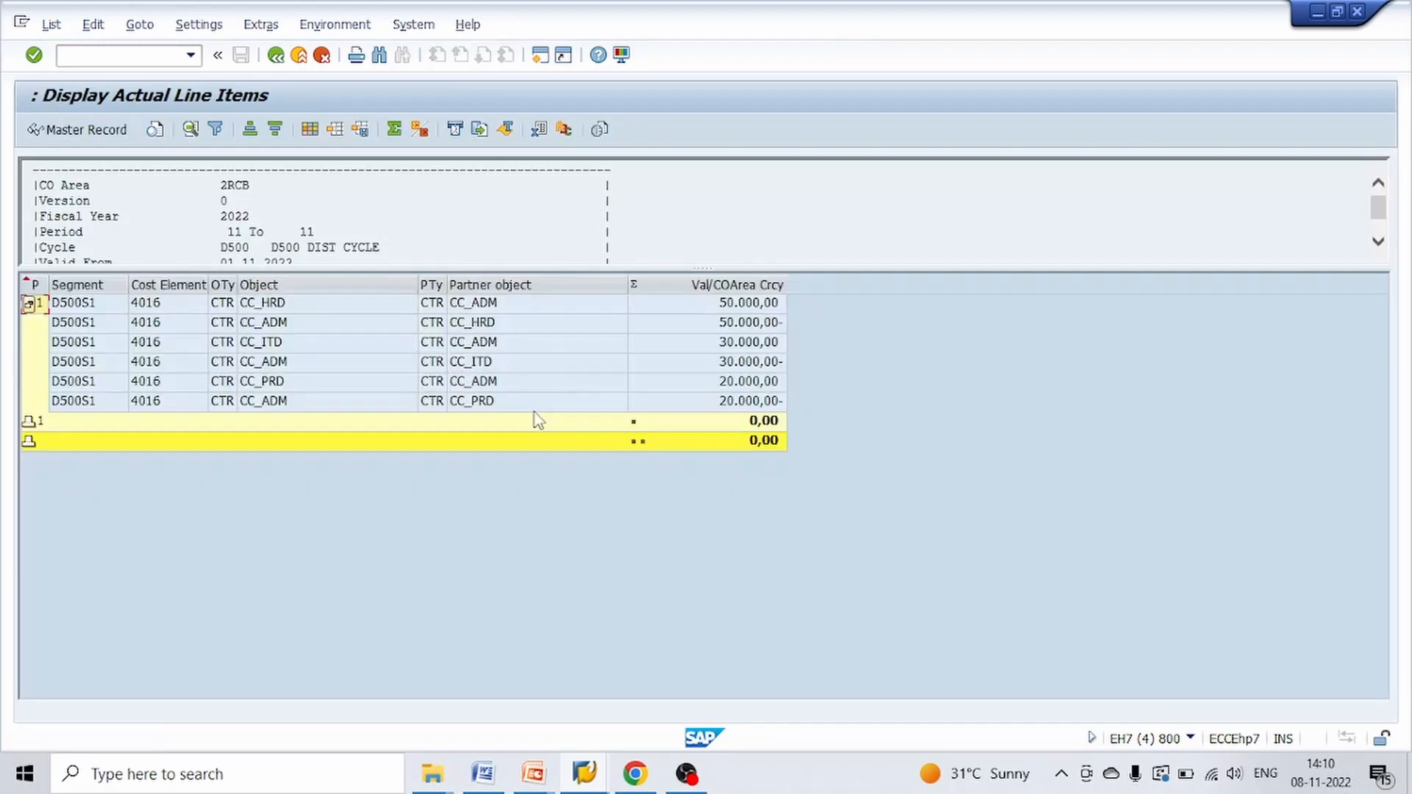
pyautogui.click(761, 306)
pyautogui.click(757, 323)
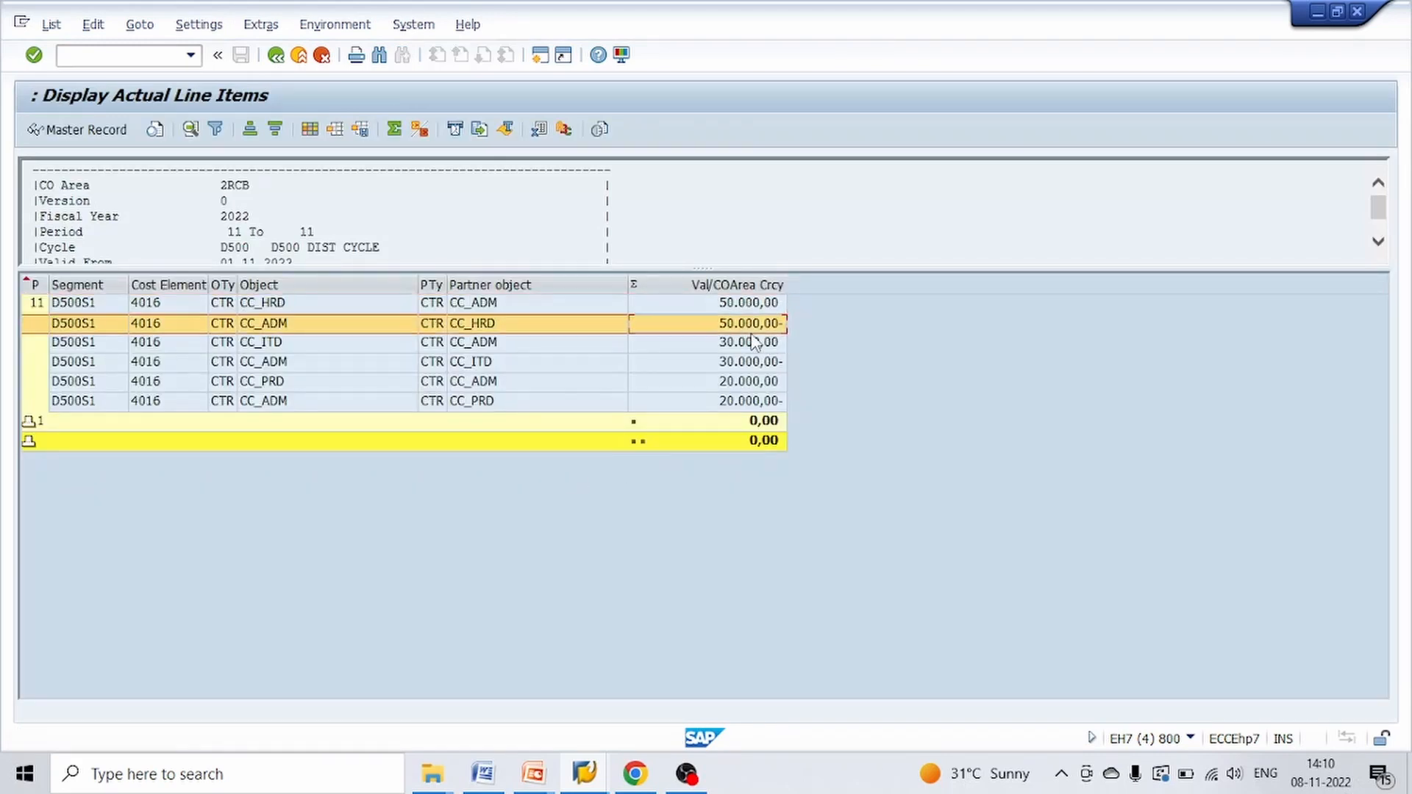
pyautogui.click(754, 363)
pyautogui.click(258, 304)
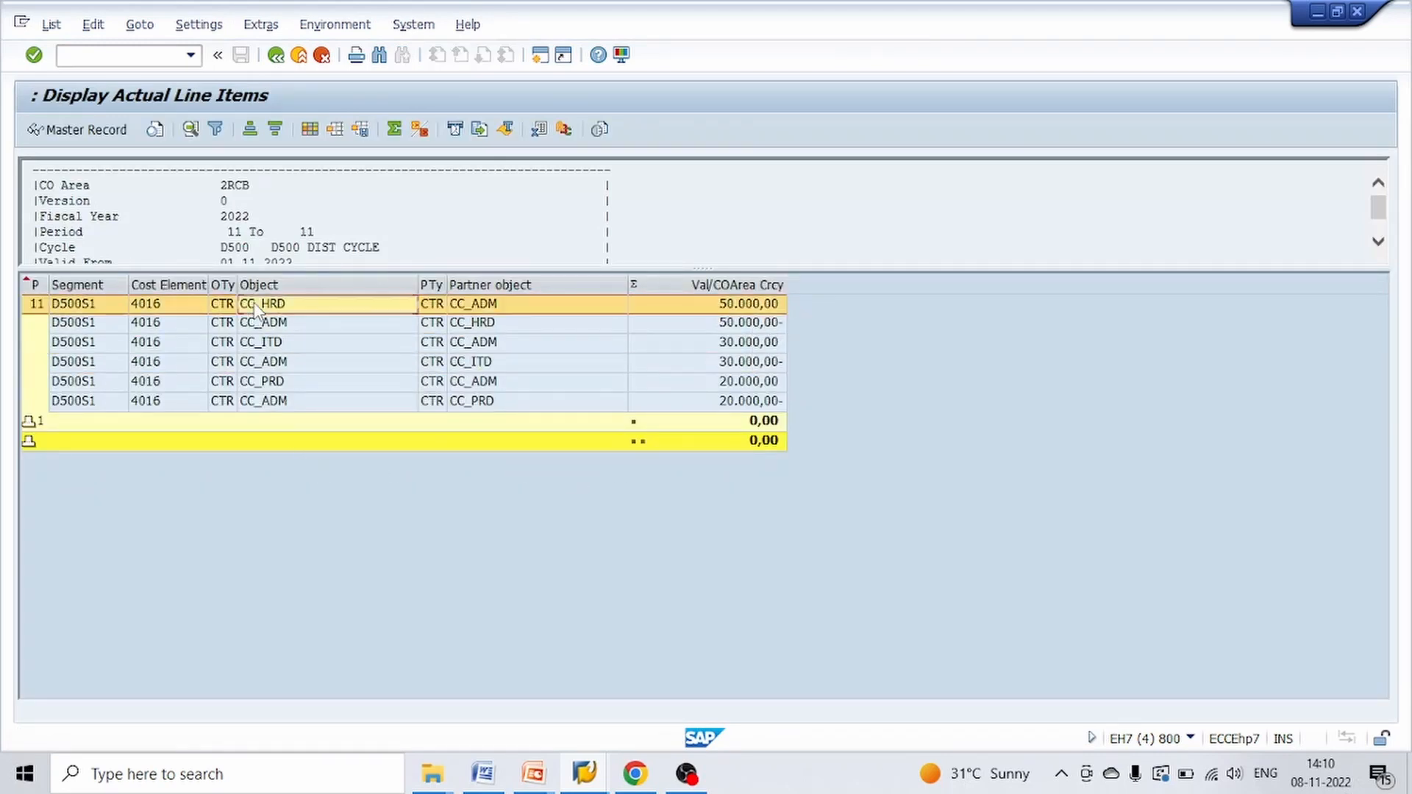
pyautogui.click(278, 284)
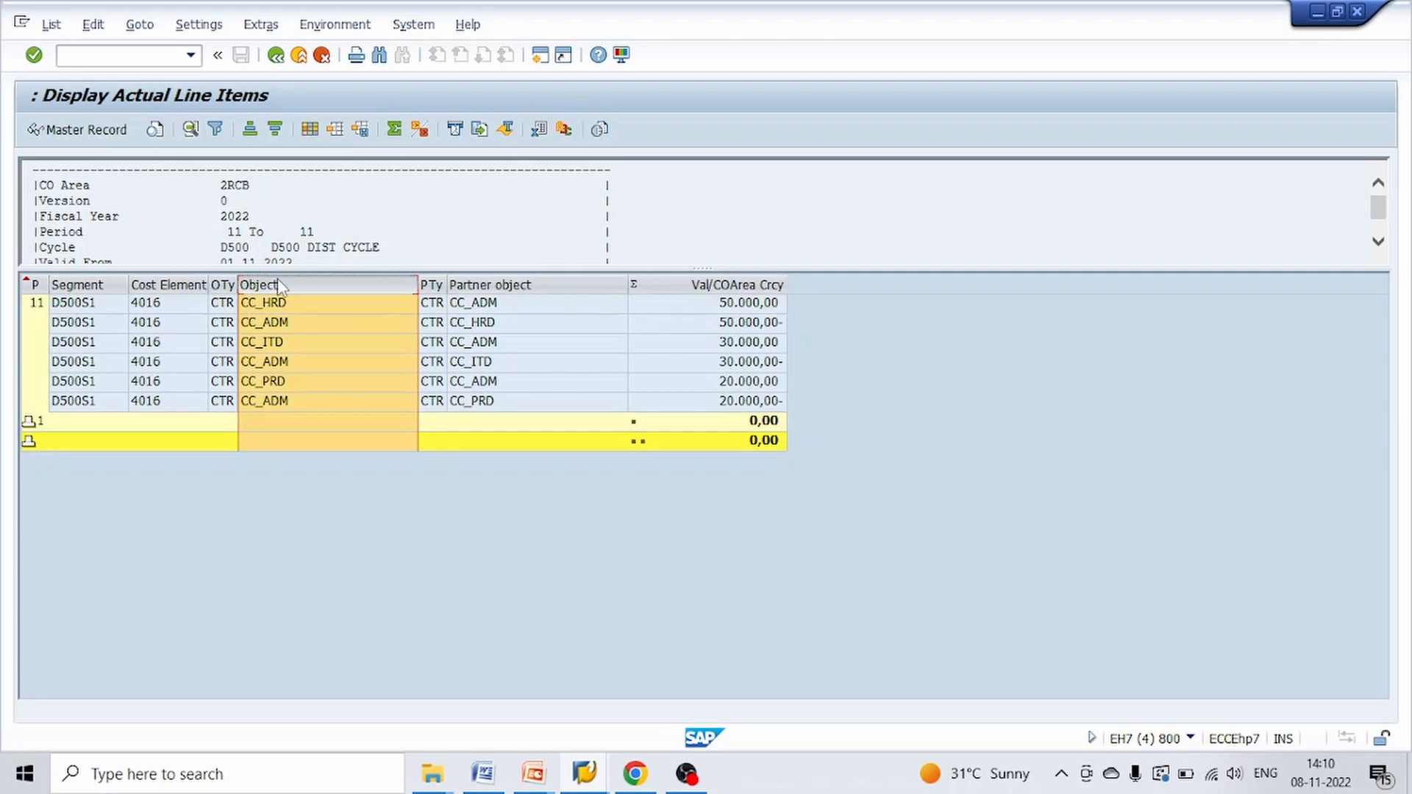
pyautogui.click(275, 130)
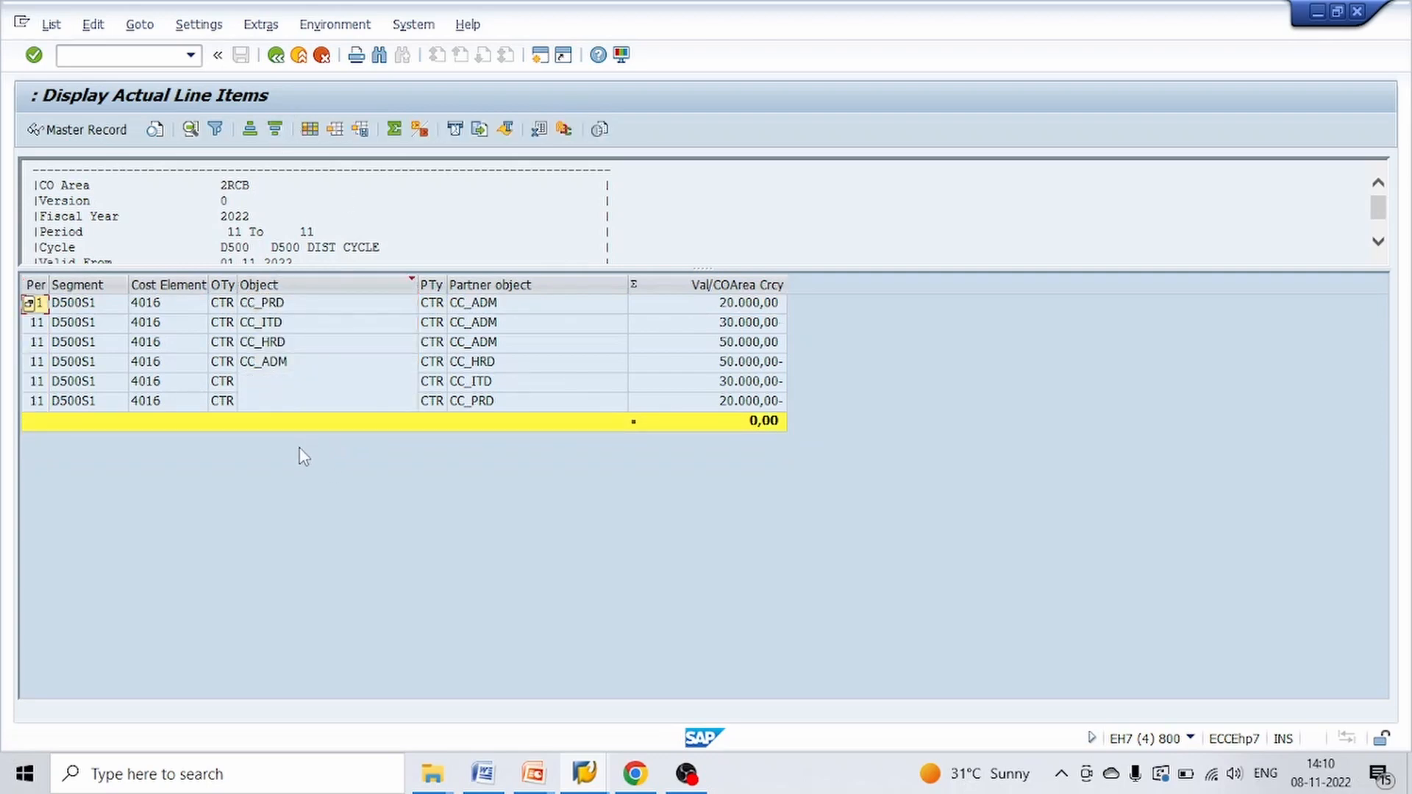
# Examine the line items of receivers CC_PRD, CC_ITD and CC_HRD, comparing their partner object and amounts
pyautogui.click(293, 364)
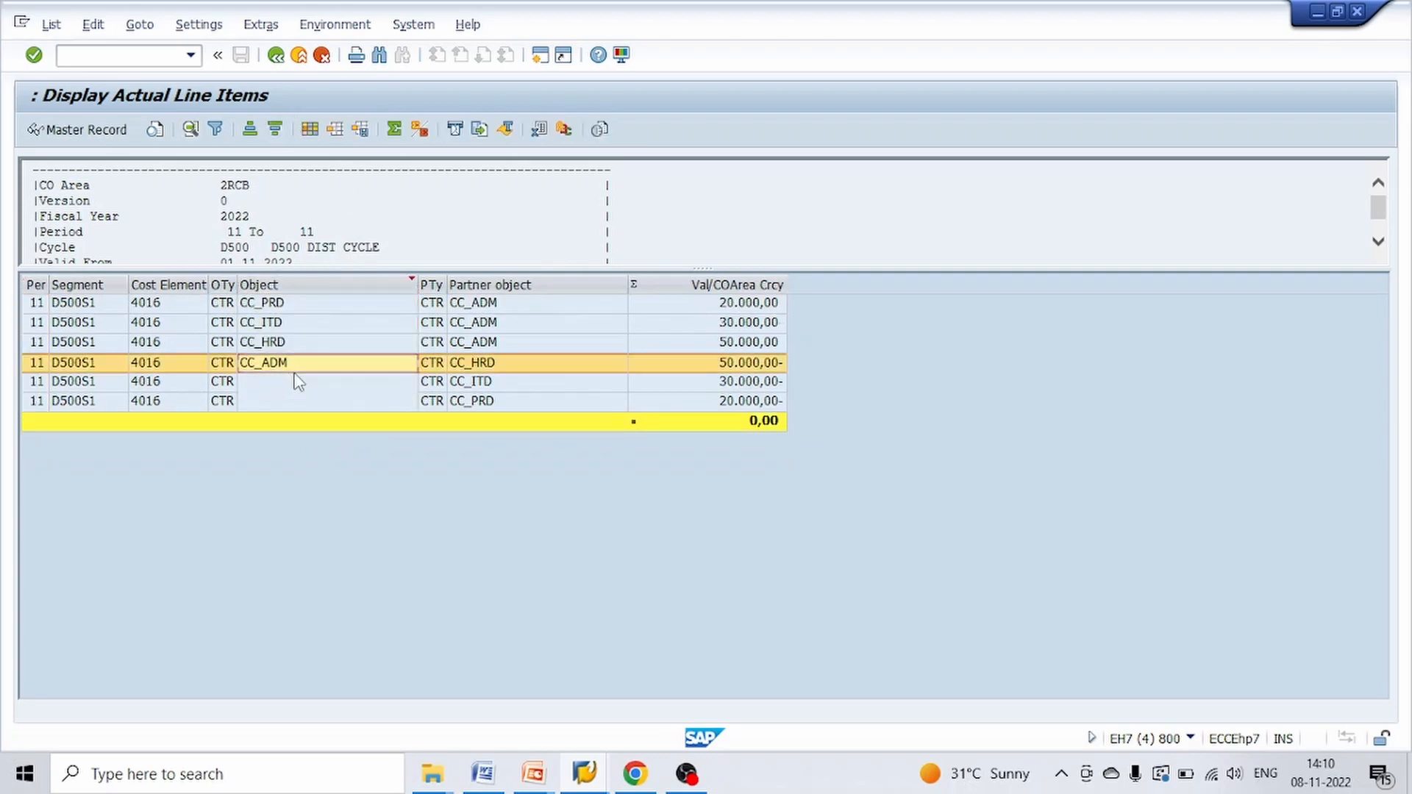
pyautogui.click(282, 304)
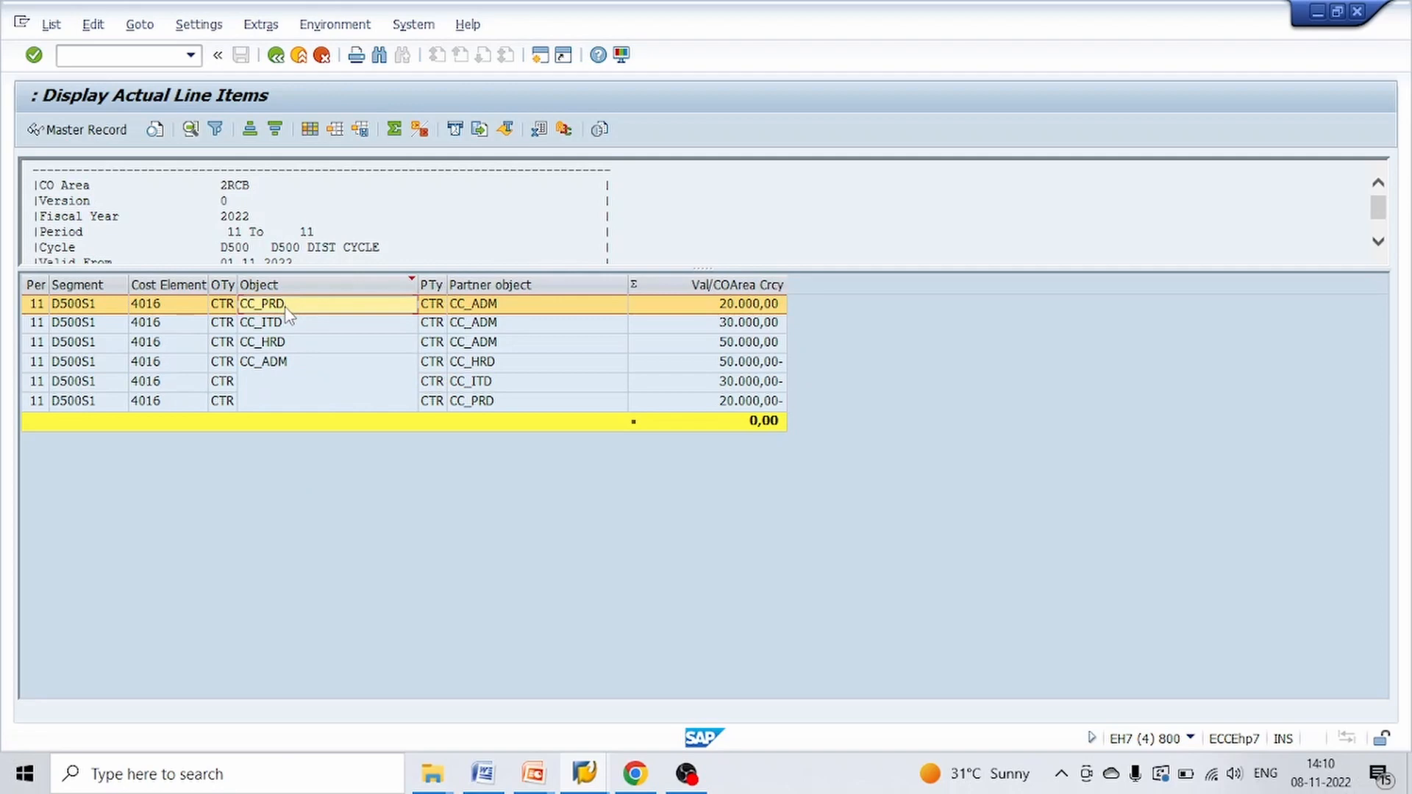
pyautogui.click(285, 310)
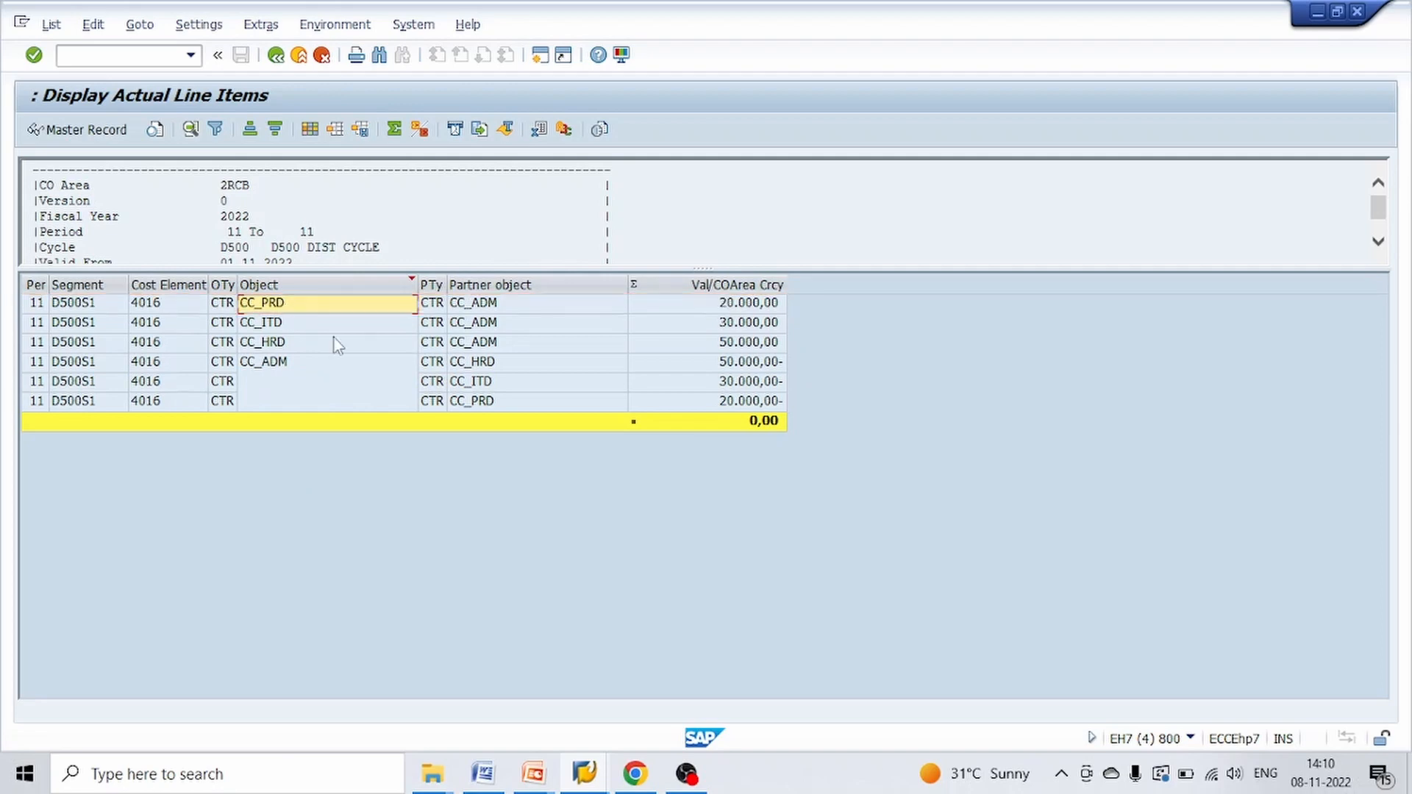
pyautogui.click(505, 312)
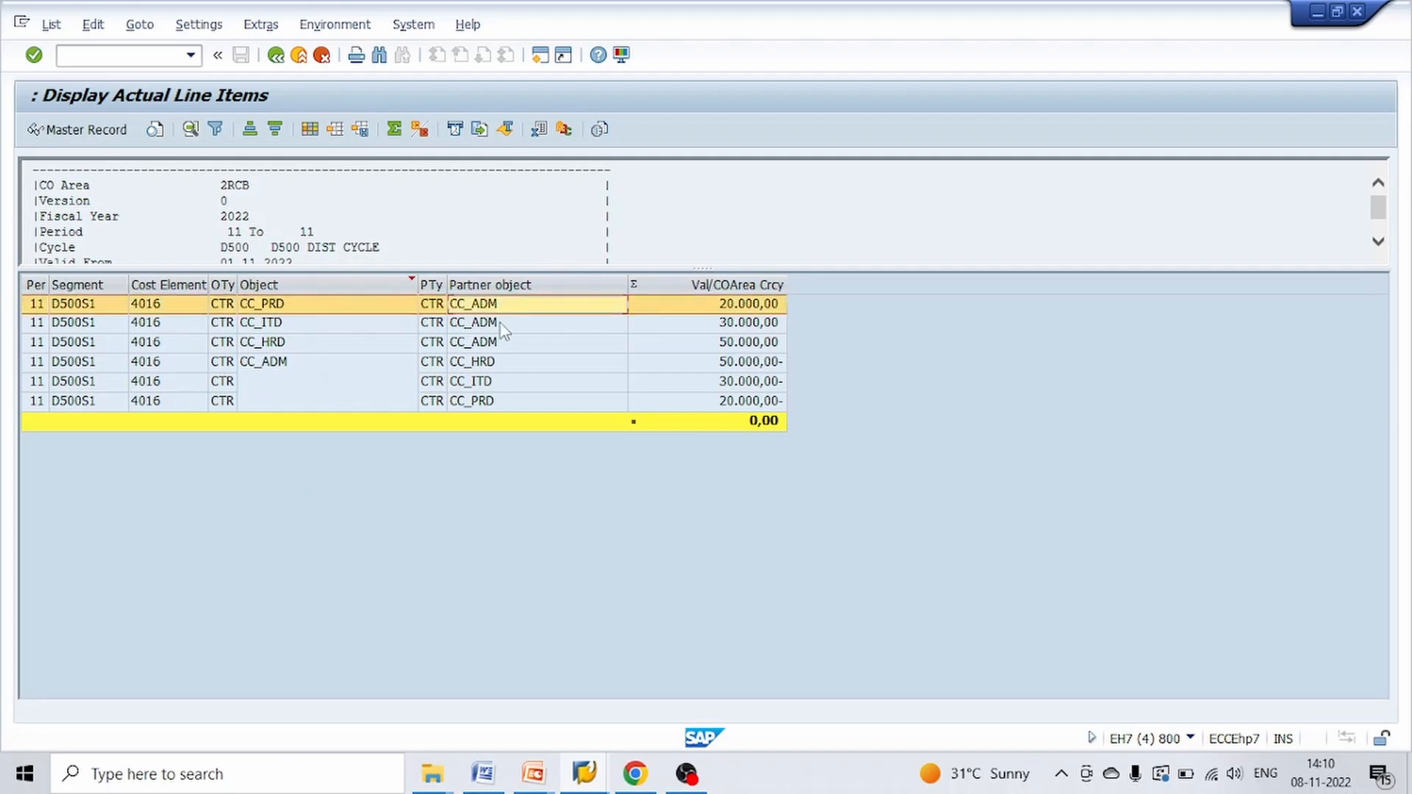
pyautogui.click(506, 330)
pyautogui.click(505, 345)
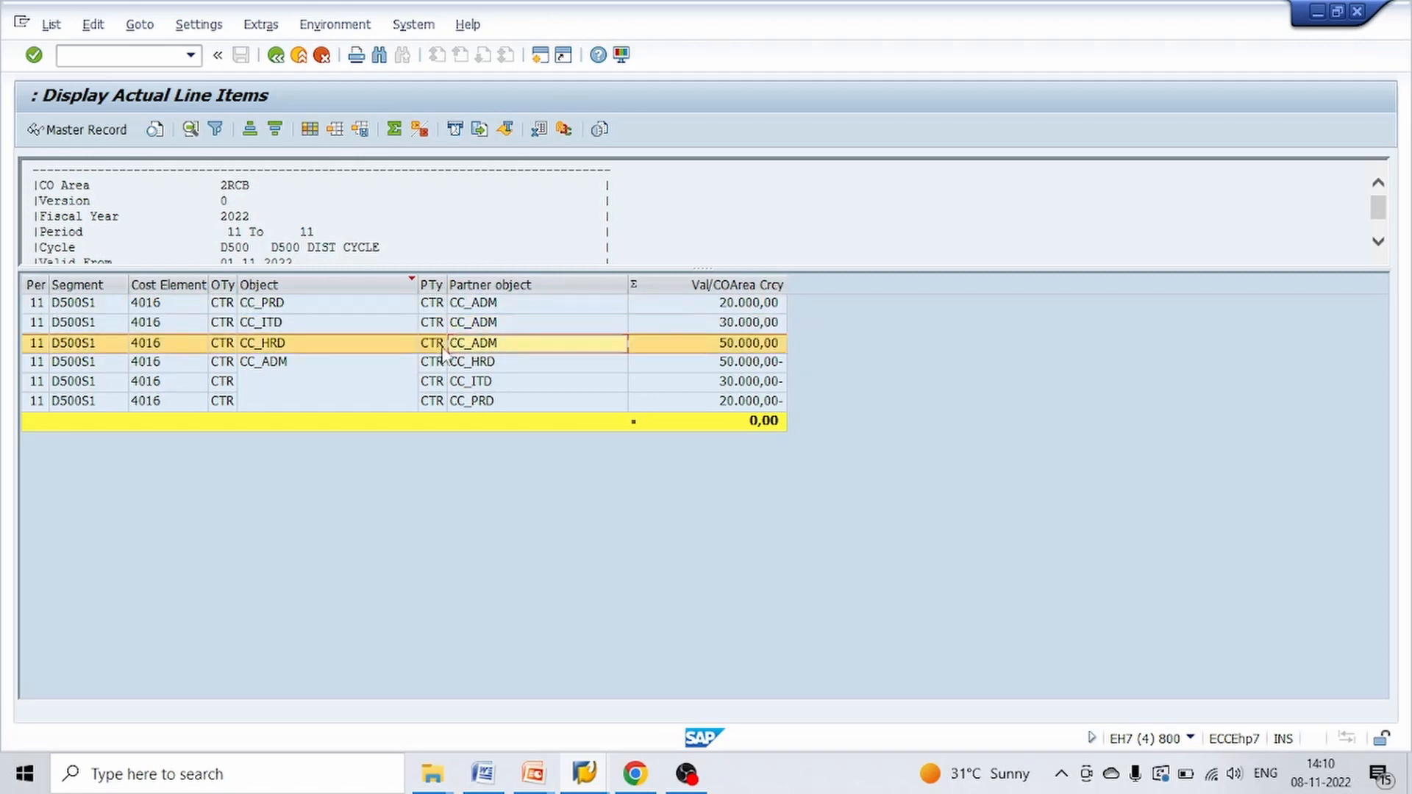
pyautogui.click(739, 304)
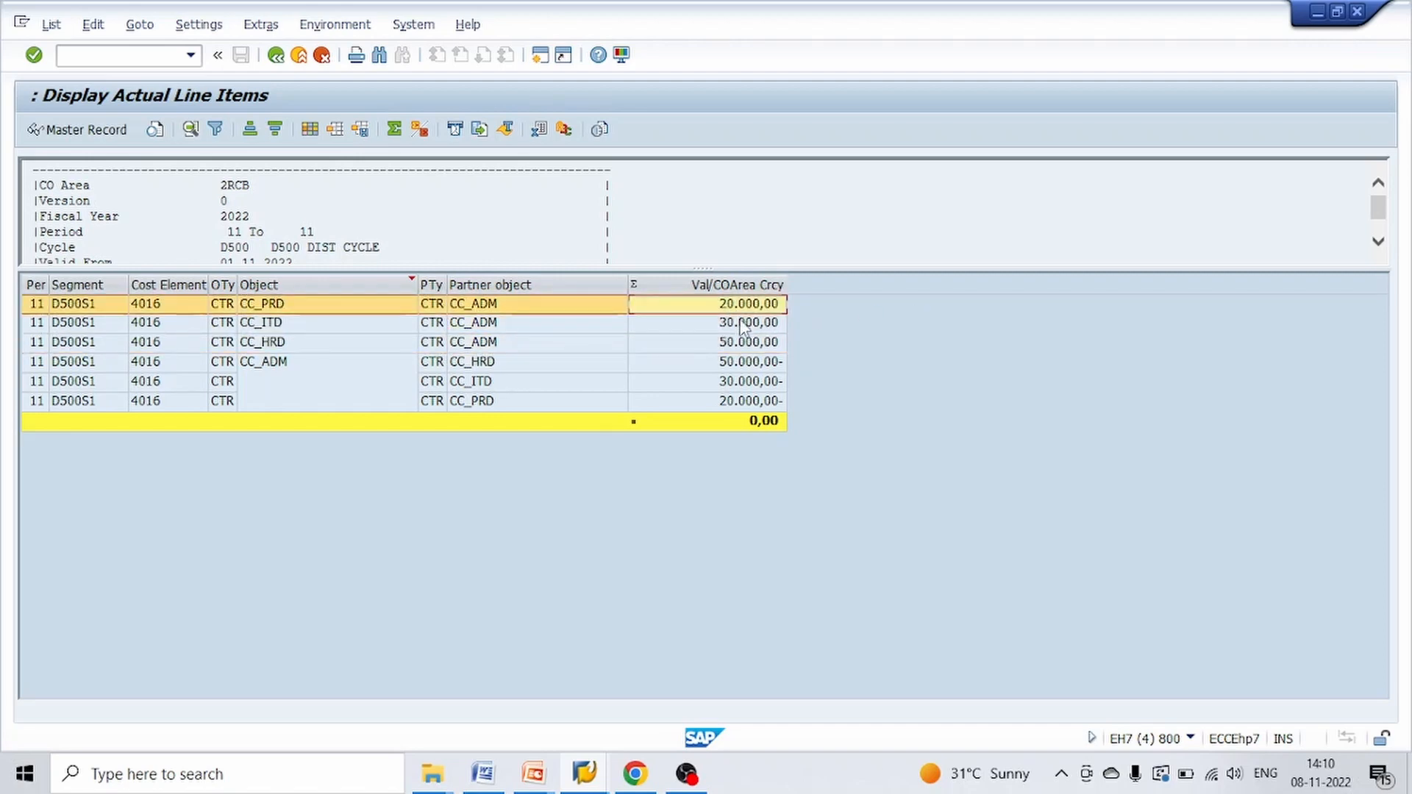
pyautogui.click(744, 323)
pyautogui.click(748, 343)
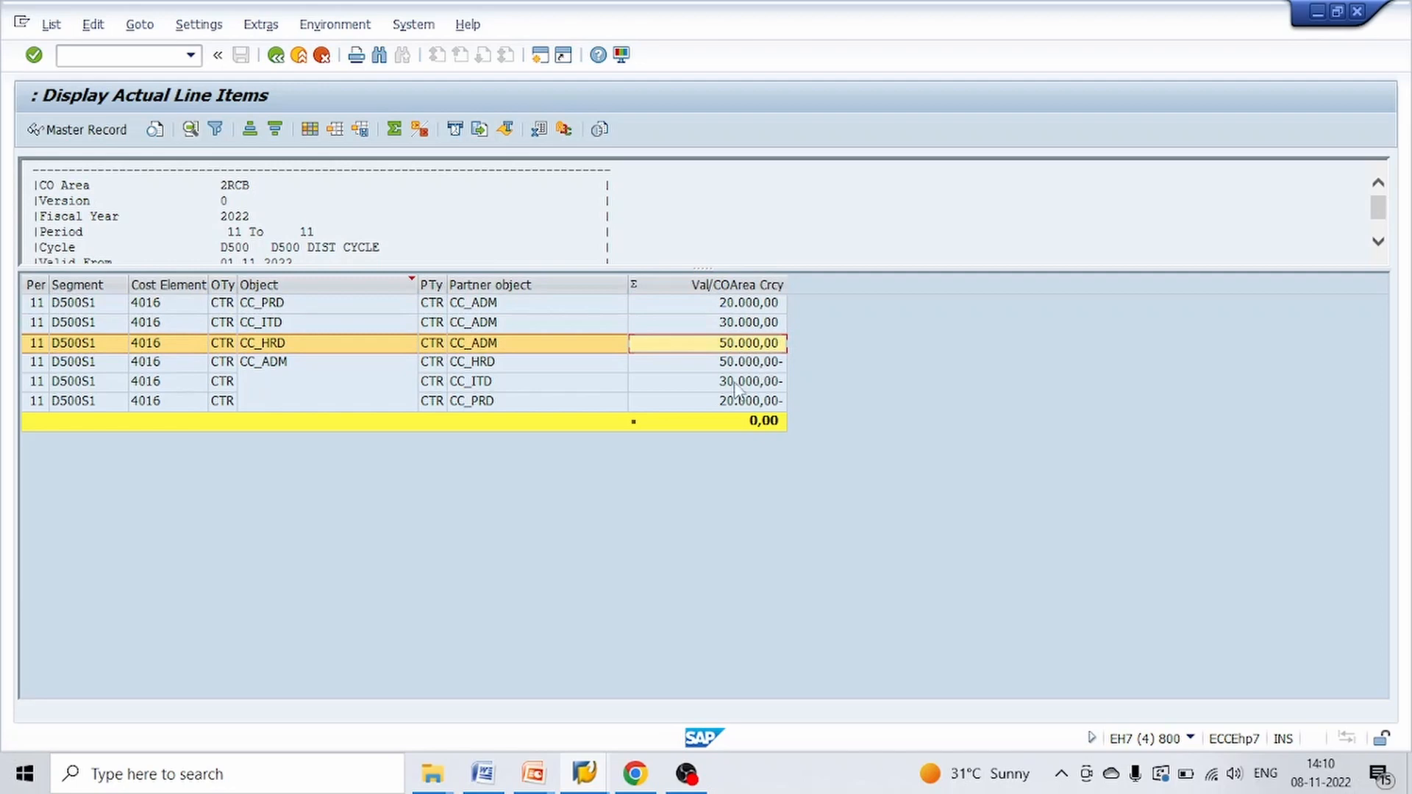
# Examine the CC_ADM credit line items, checking the partner cost centers and amounts for CC_HRD, CC_ITD and CC_PRD
pyautogui.click(319, 366)
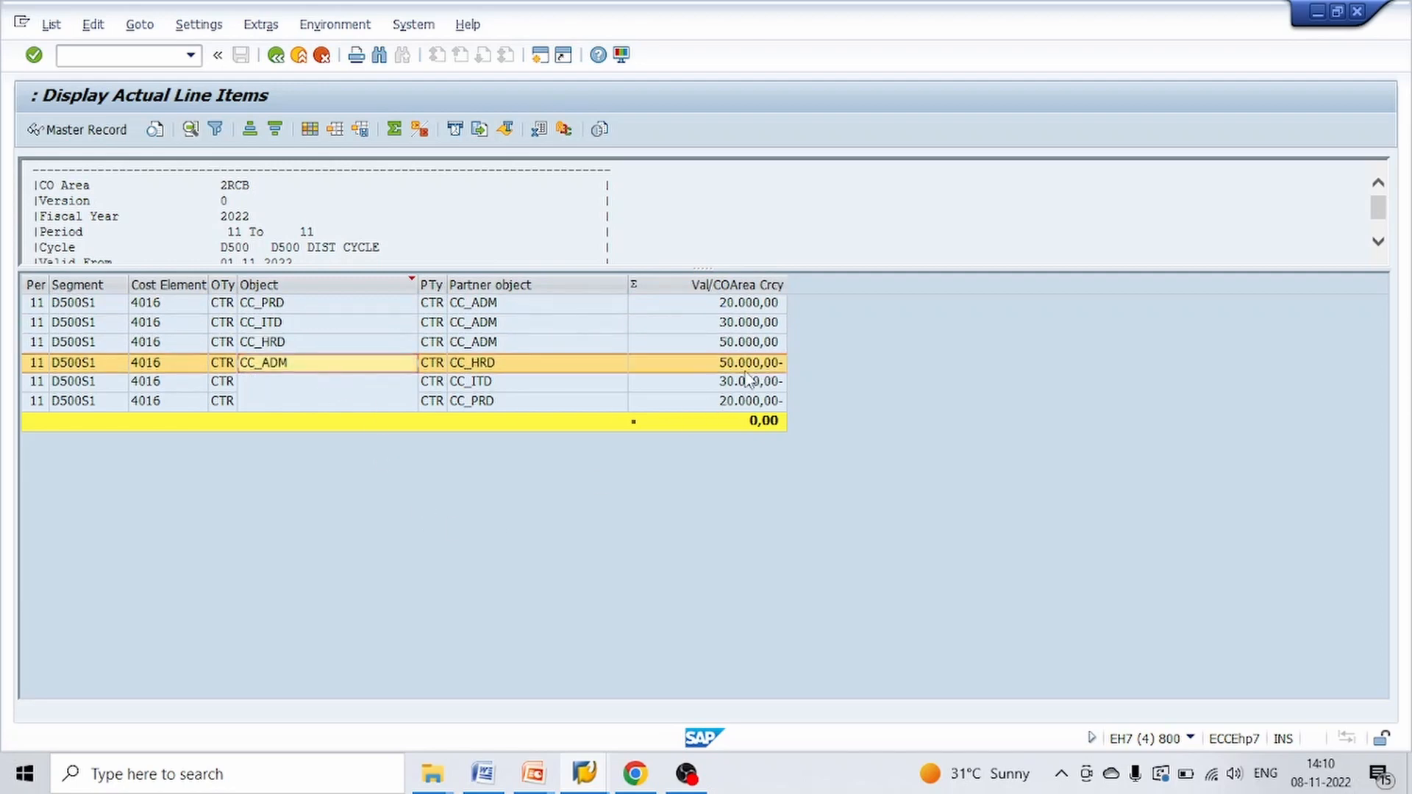
pyautogui.click(276, 366)
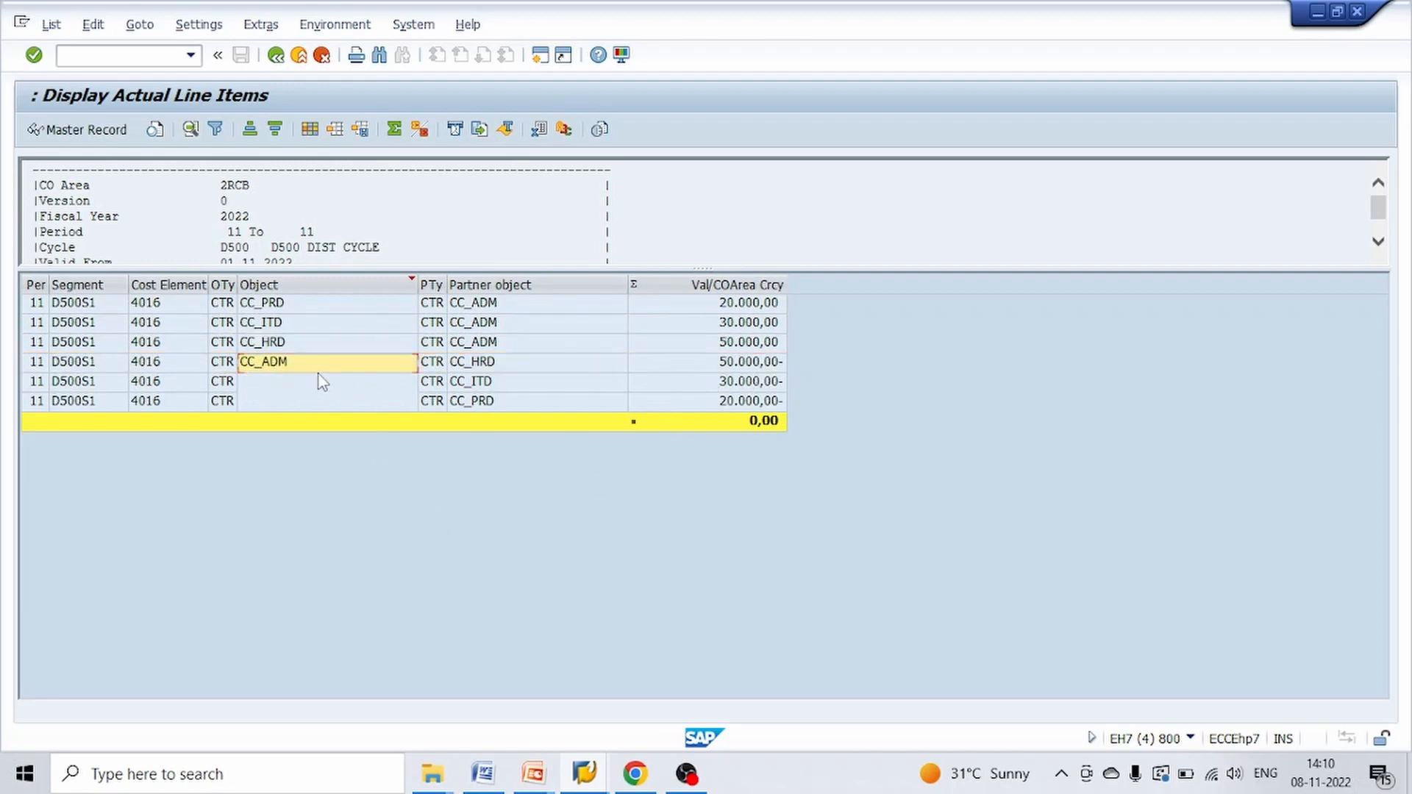
pyautogui.click(301, 363)
pyautogui.click(462, 383)
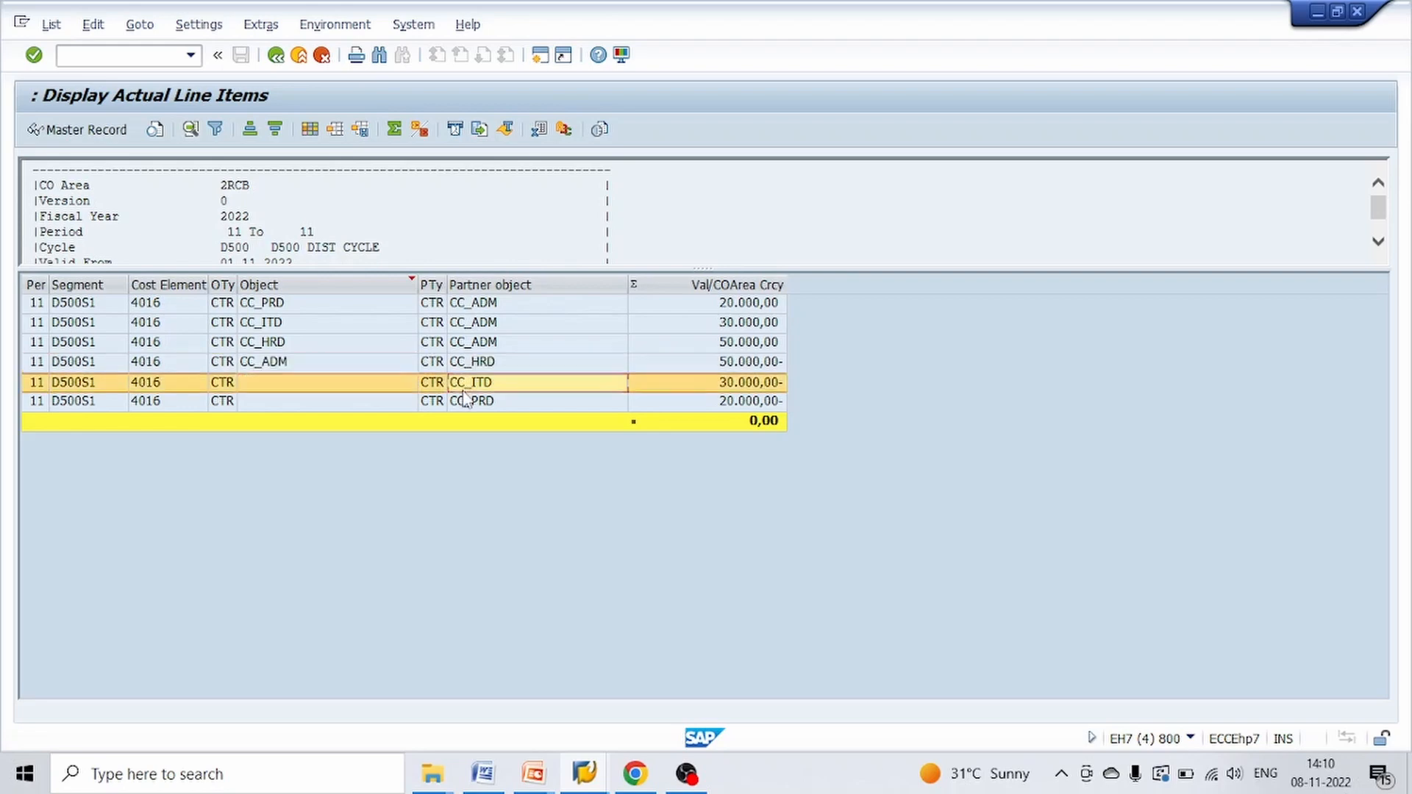
pyautogui.click(471, 404)
pyautogui.click(736, 383)
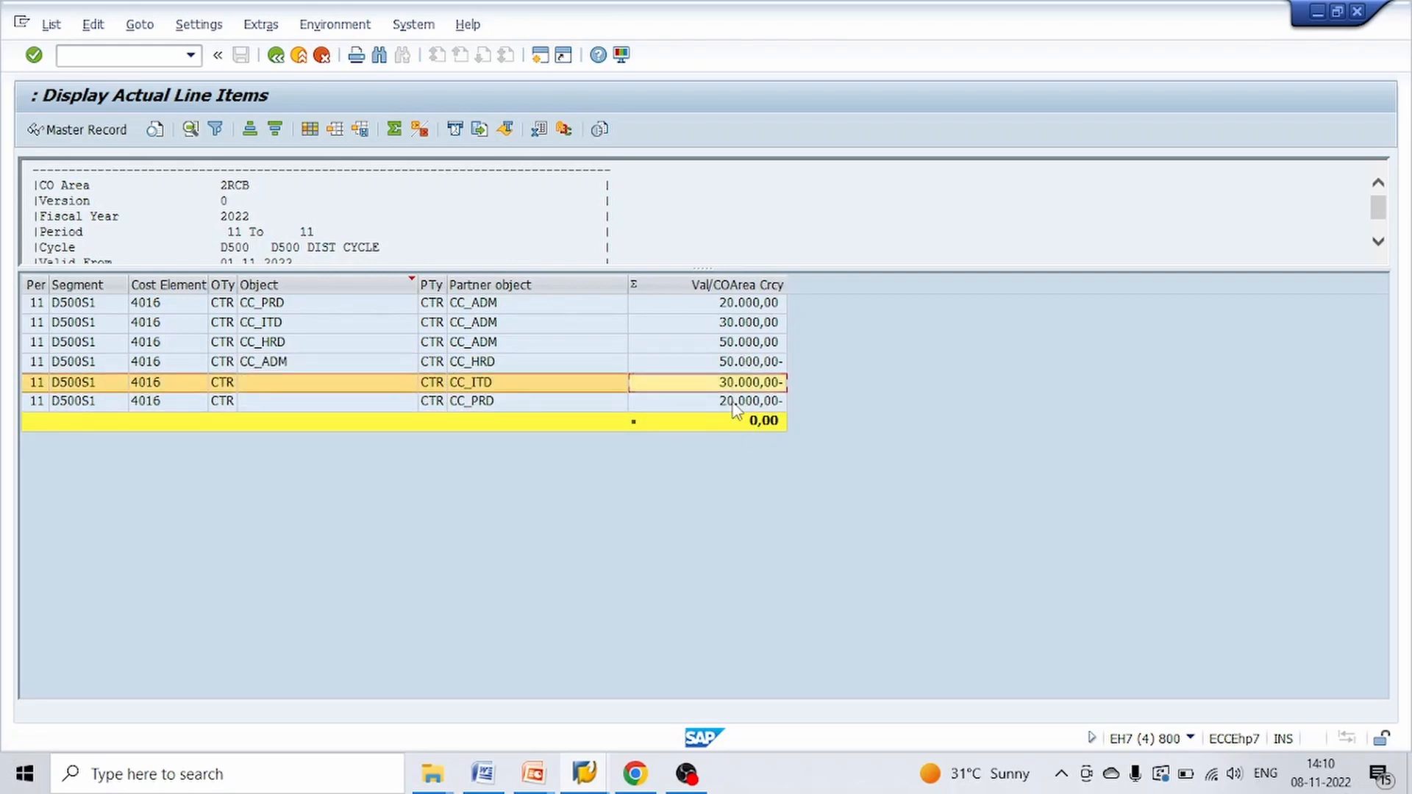
pyautogui.click(735, 404)
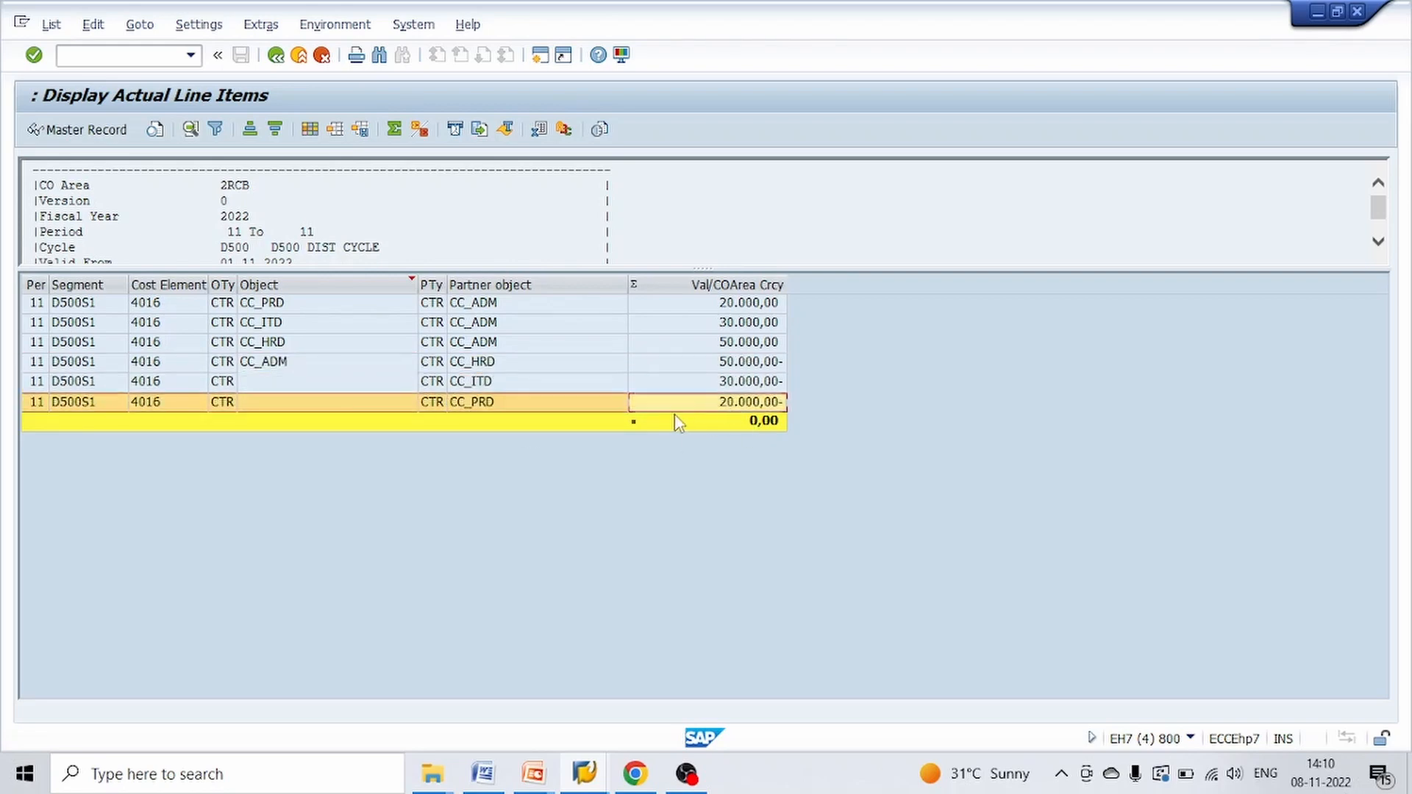
# Exit the test run lists back to the distribution execution screen and deactivate the test run option
pyautogui.click(278, 57)
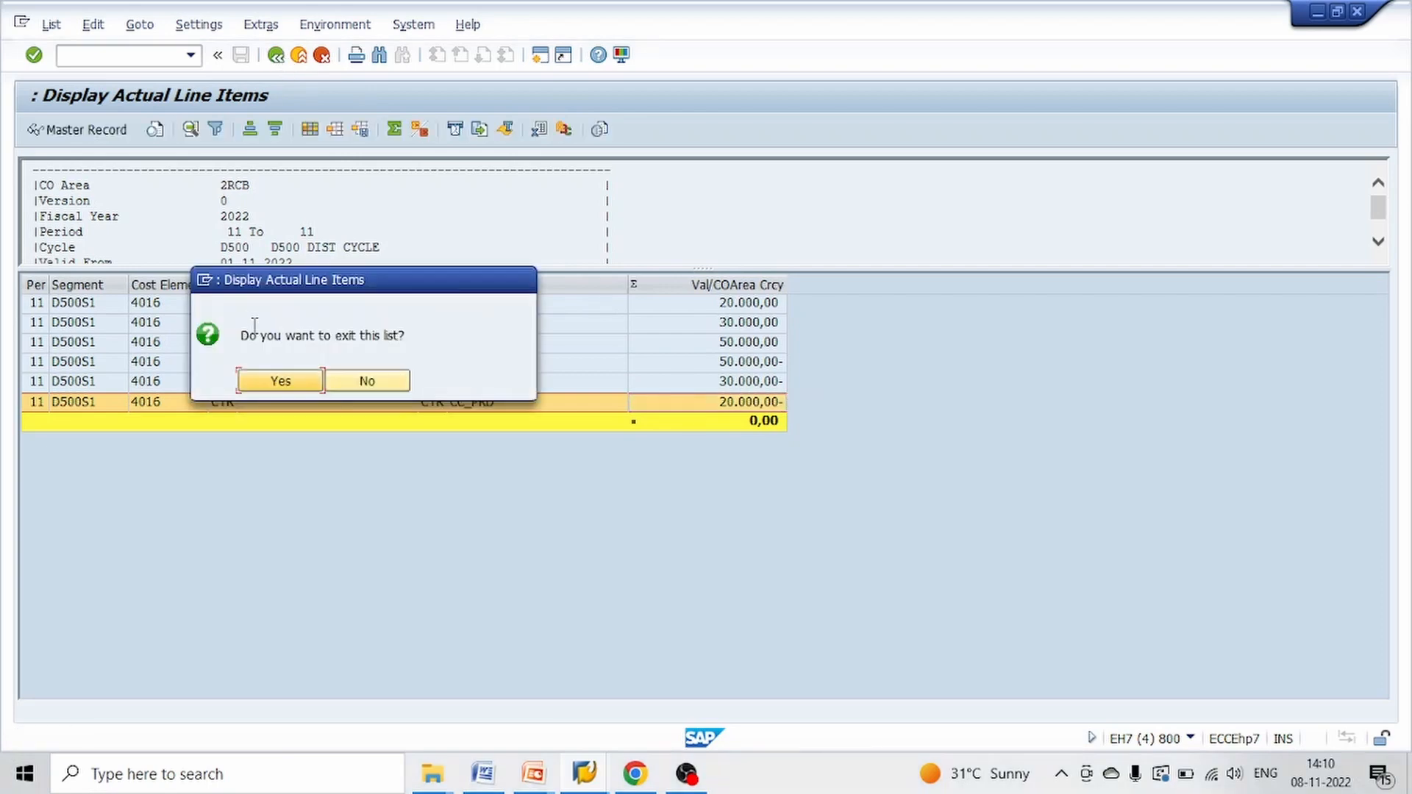
pyautogui.click(291, 384)
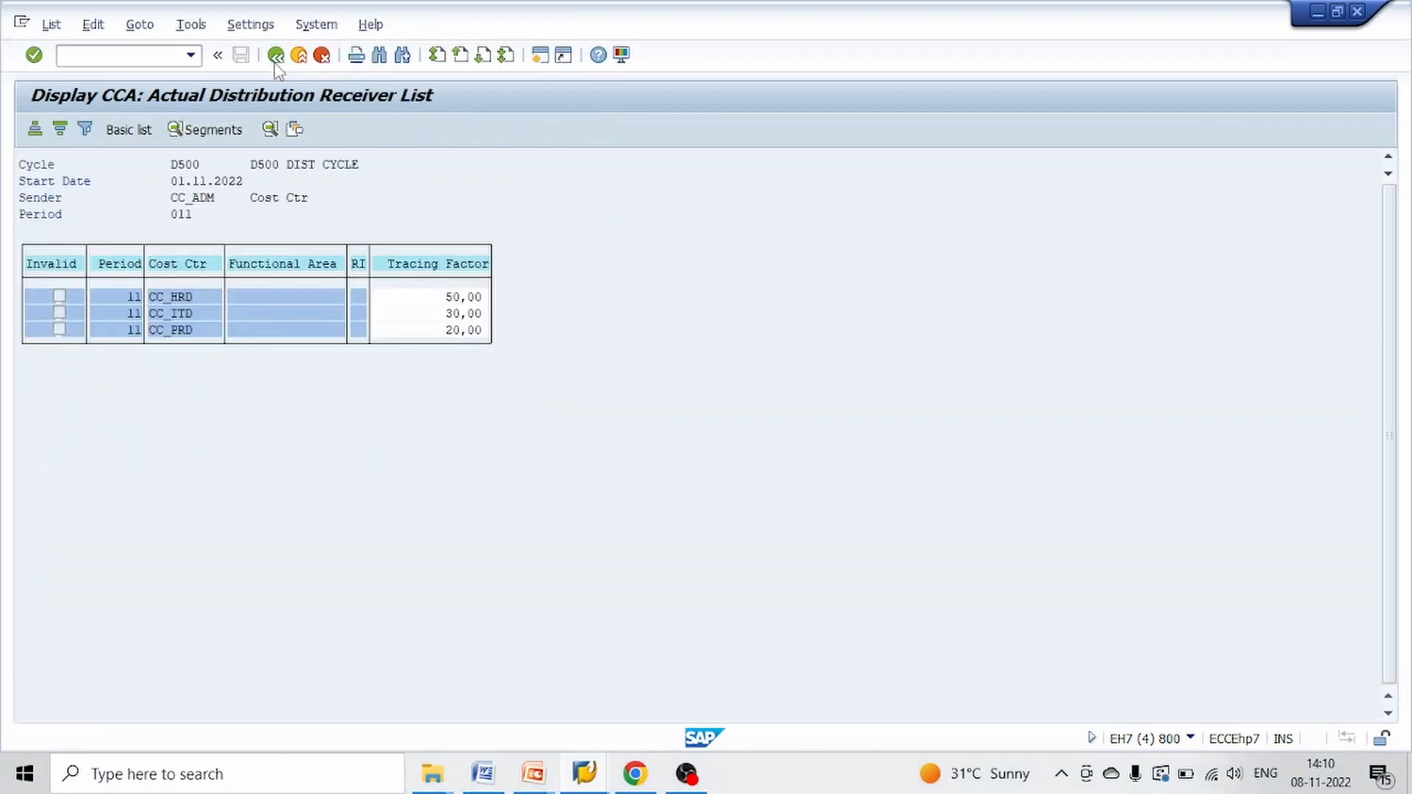
pyautogui.click(275, 56)
pyautogui.click(276, 56)
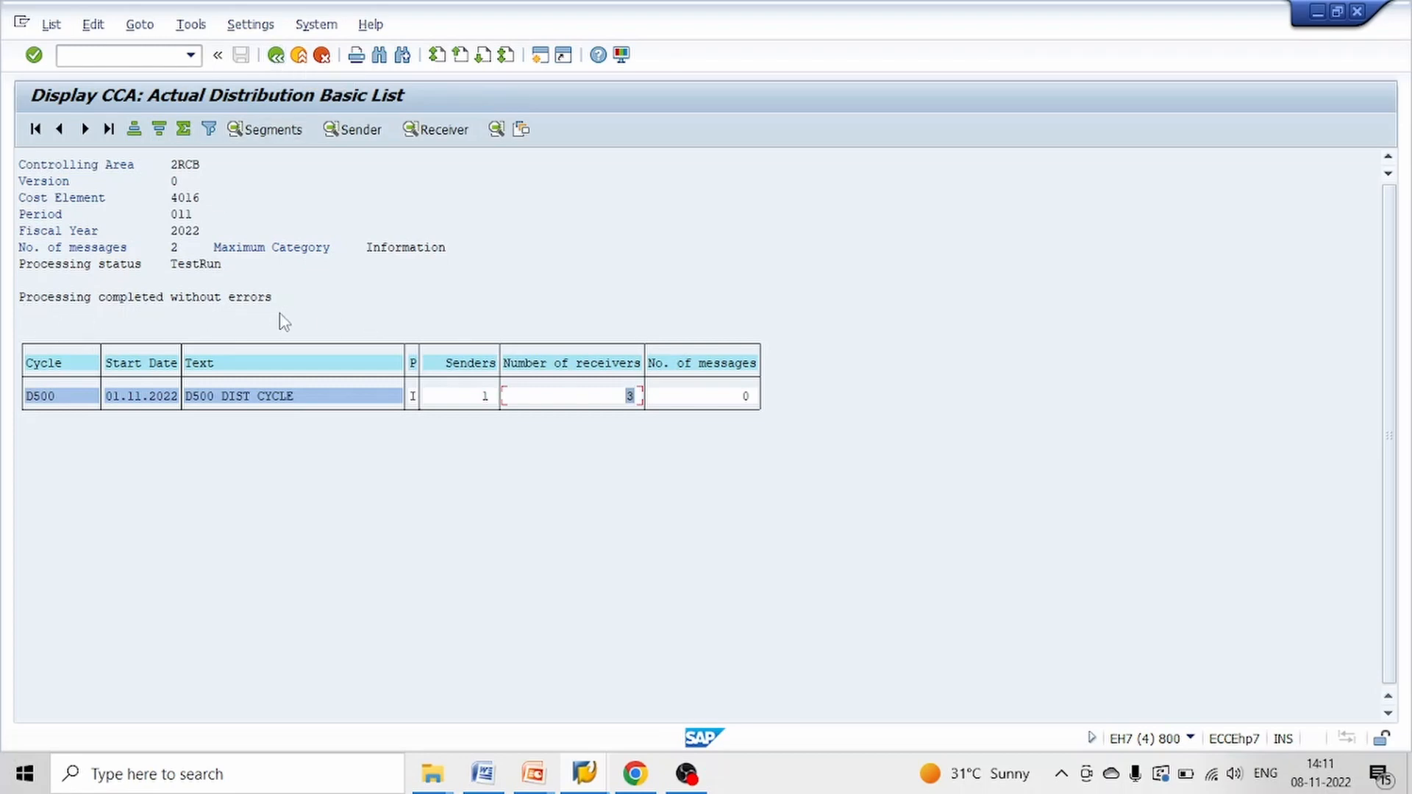
pyautogui.click(274, 56)
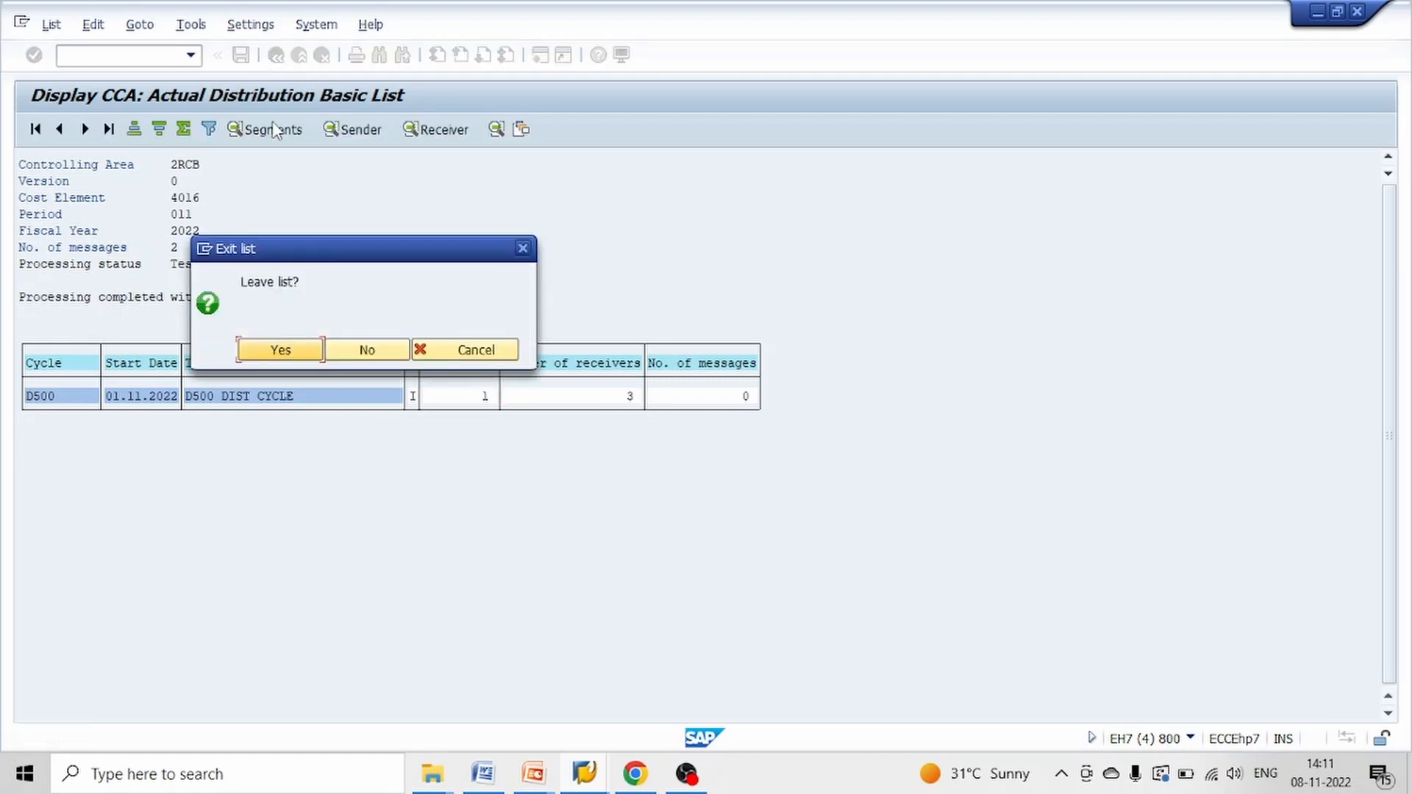
pyautogui.click(304, 354)
pyautogui.click(59, 310)
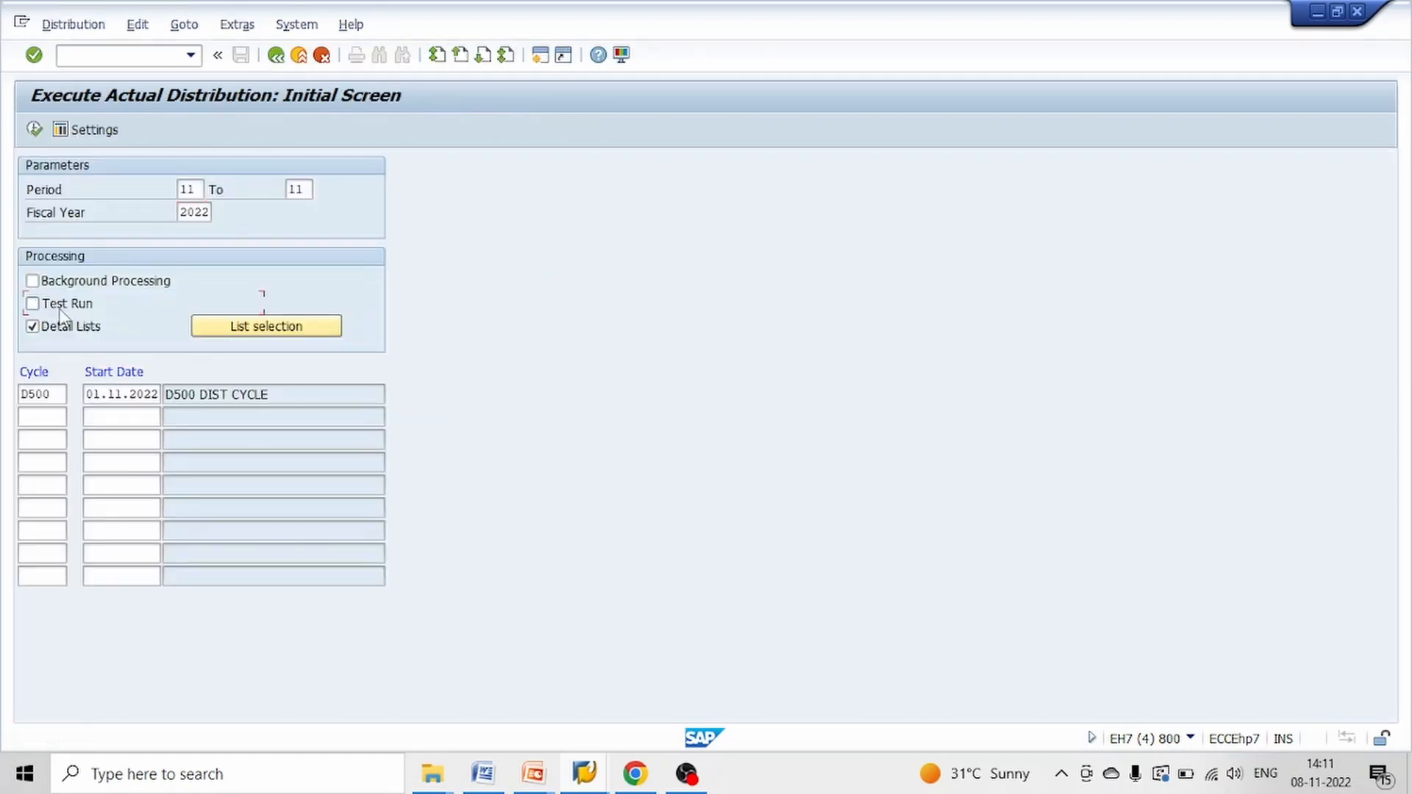
# Execute the actual distribution of cycle D500 as an update run and leave the resulting list
pyautogui.click(35, 130)
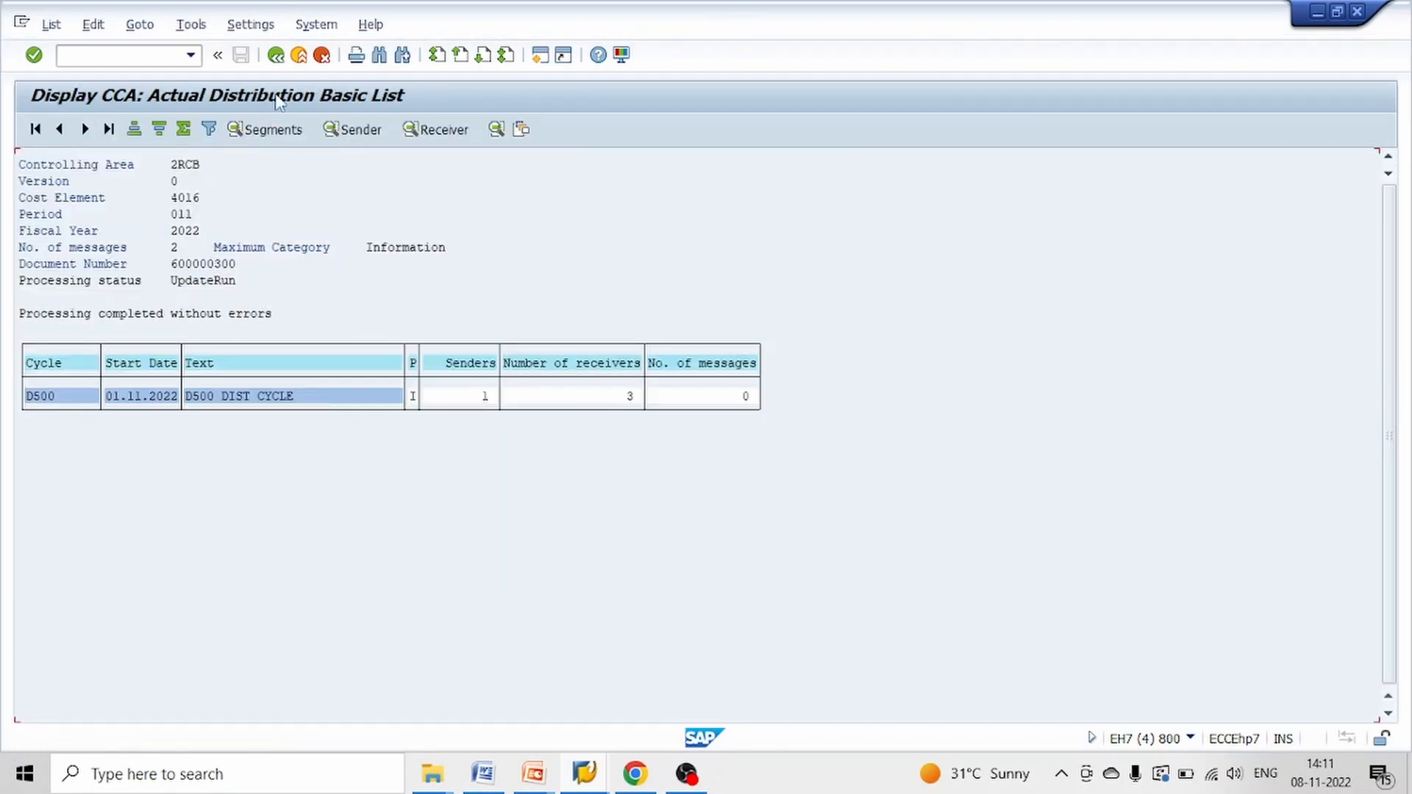
pyautogui.click(278, 56)
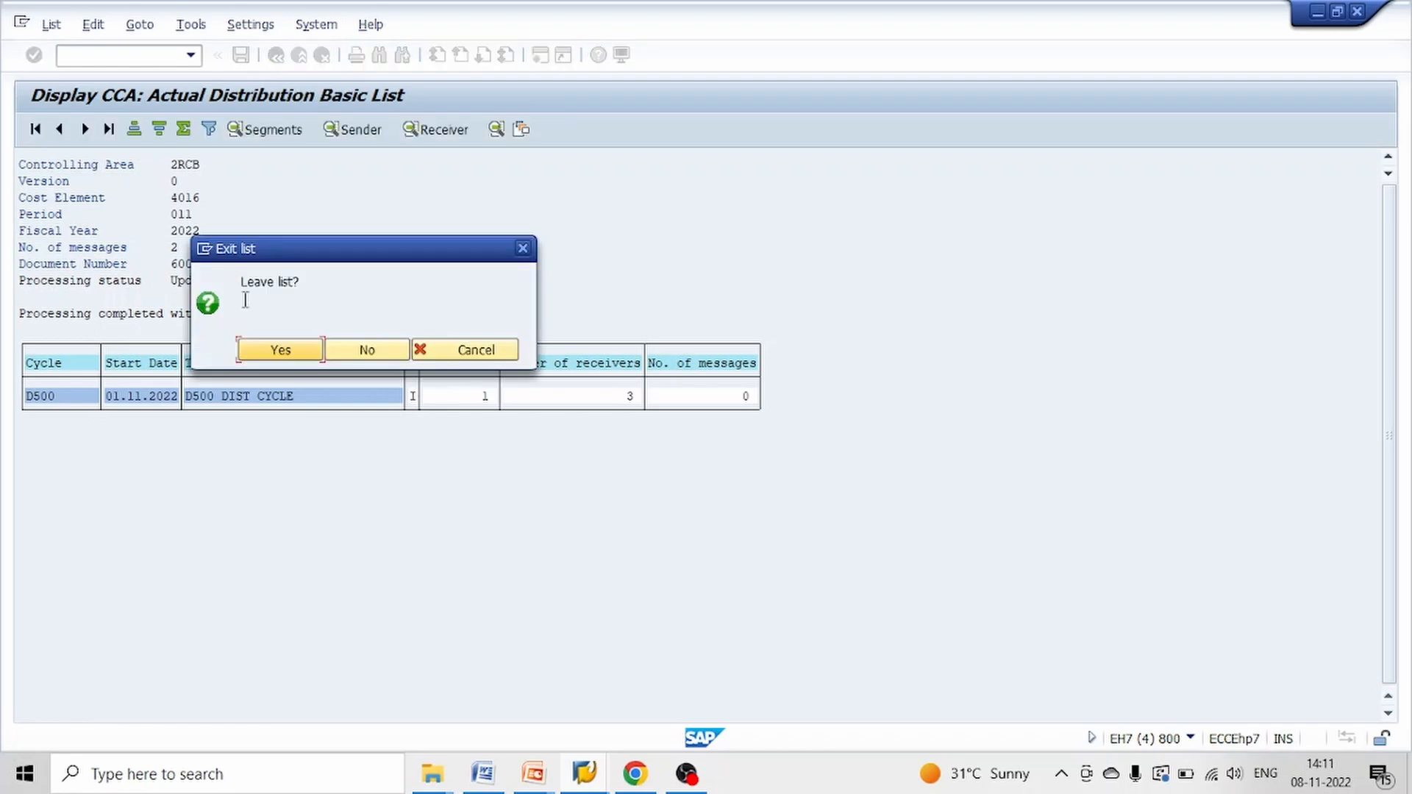
pyautogui.click(280, 349)
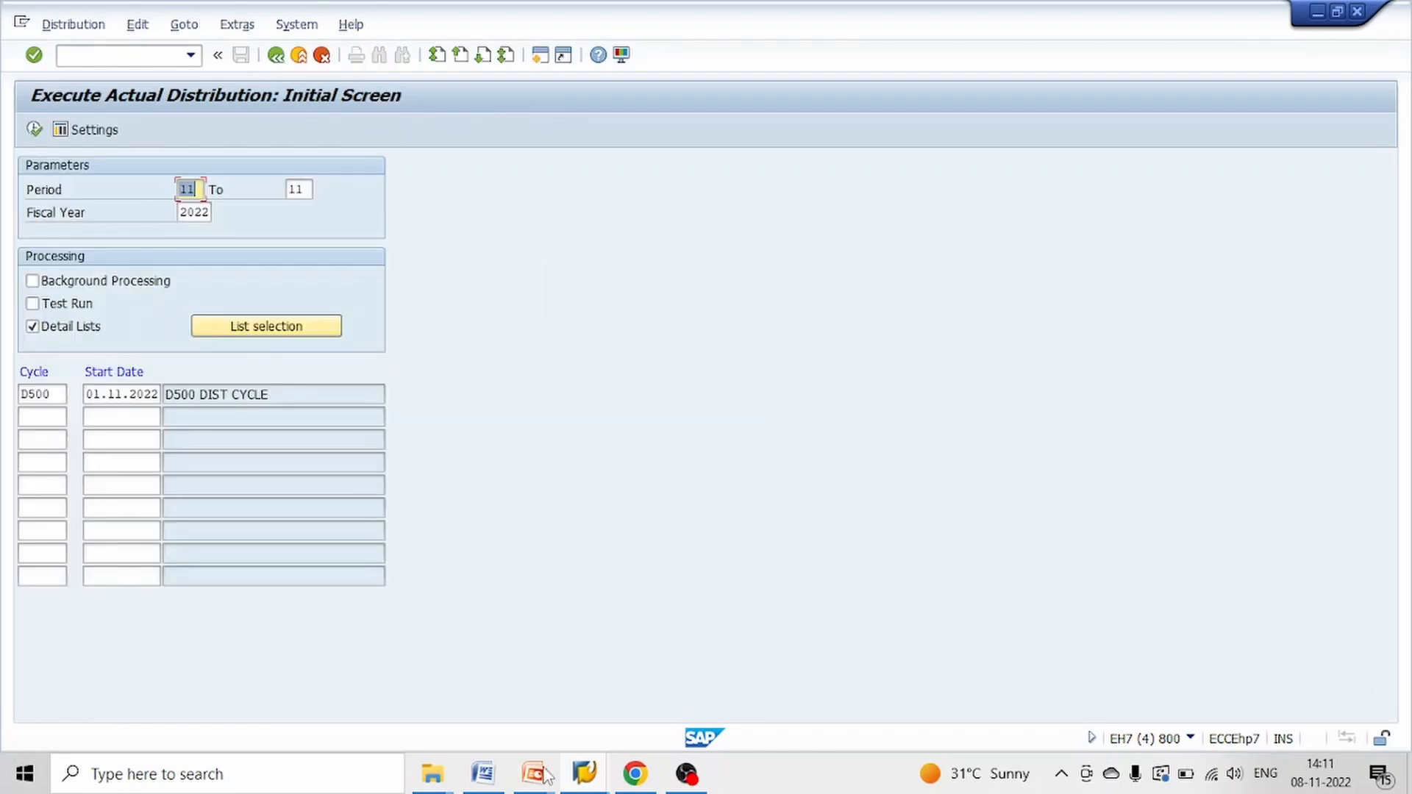
# Switch to the cost center actual/plan/variance report and rerun it for CC_ADM, CC_HRD, CC_PRD and CC_ITD
pyautogui.moveTo(586, 781)
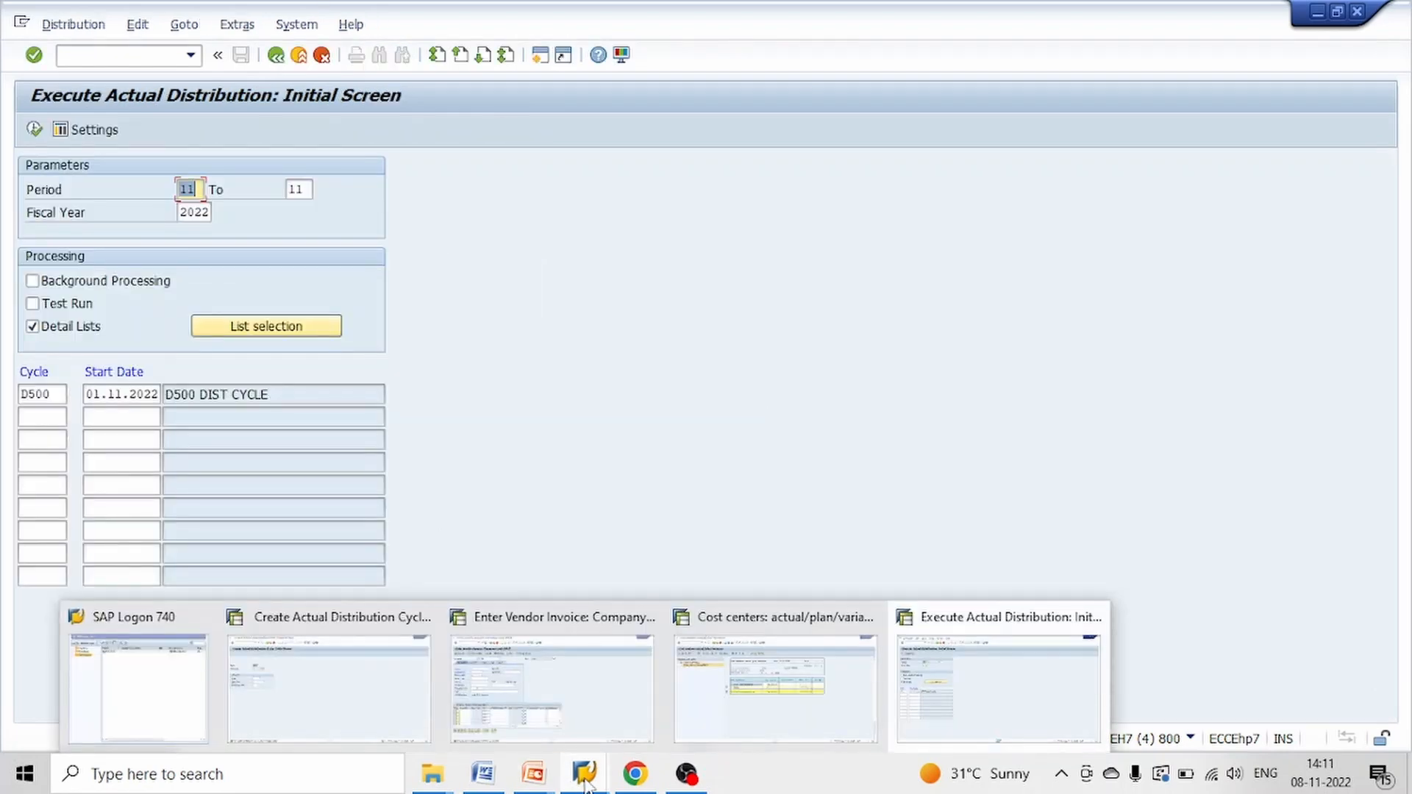
pyautogui.click(713, 691)
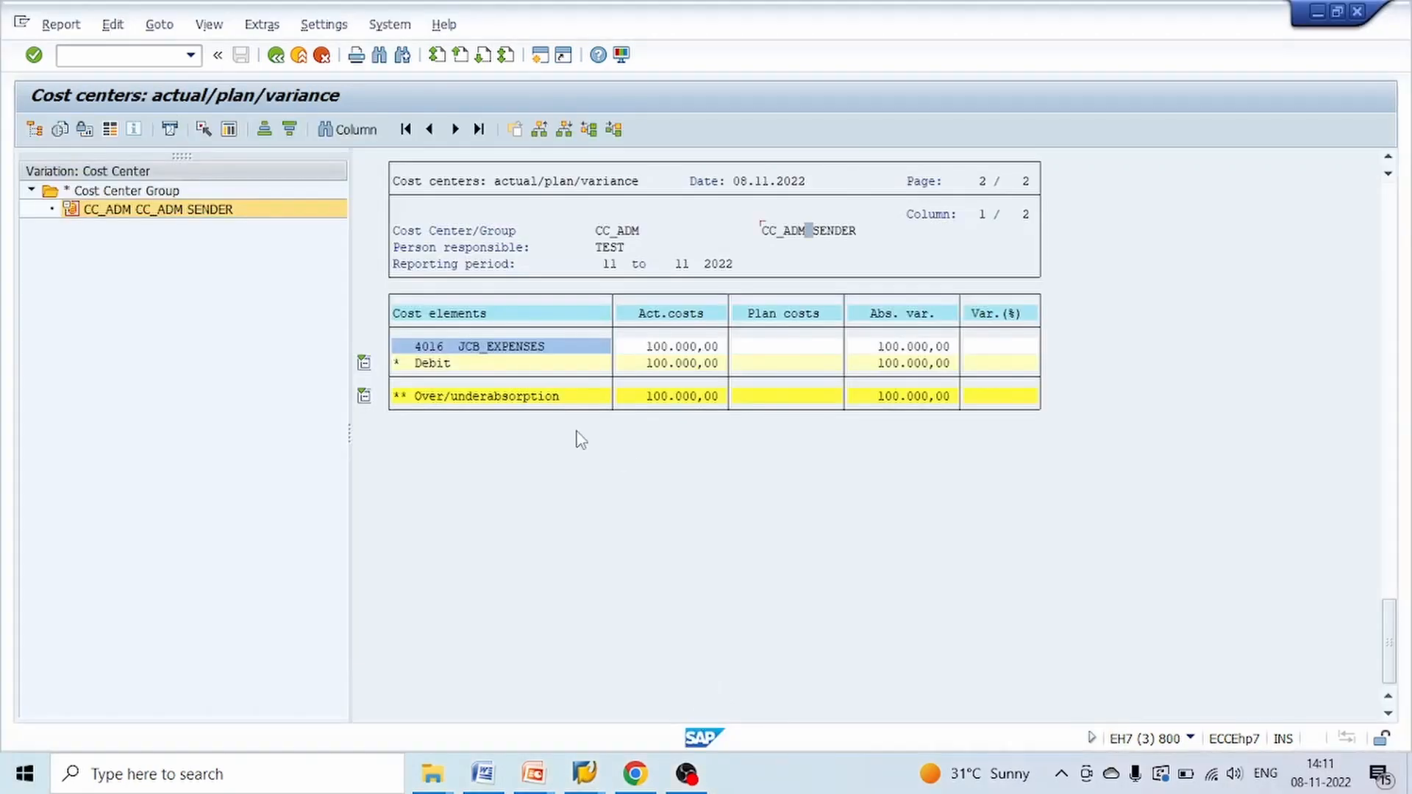
pyautogui.click(103, 214)
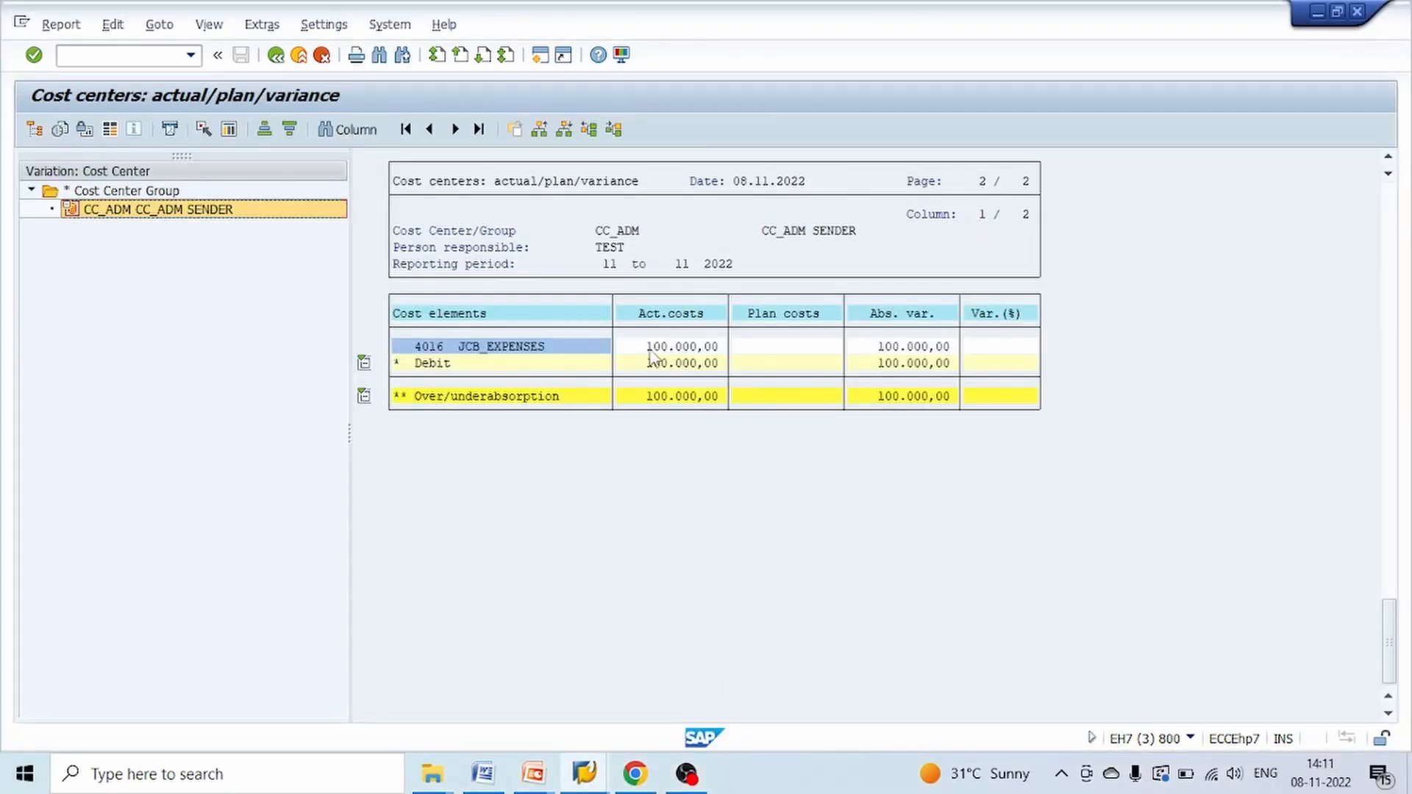
pyautogui.click(427, 351)
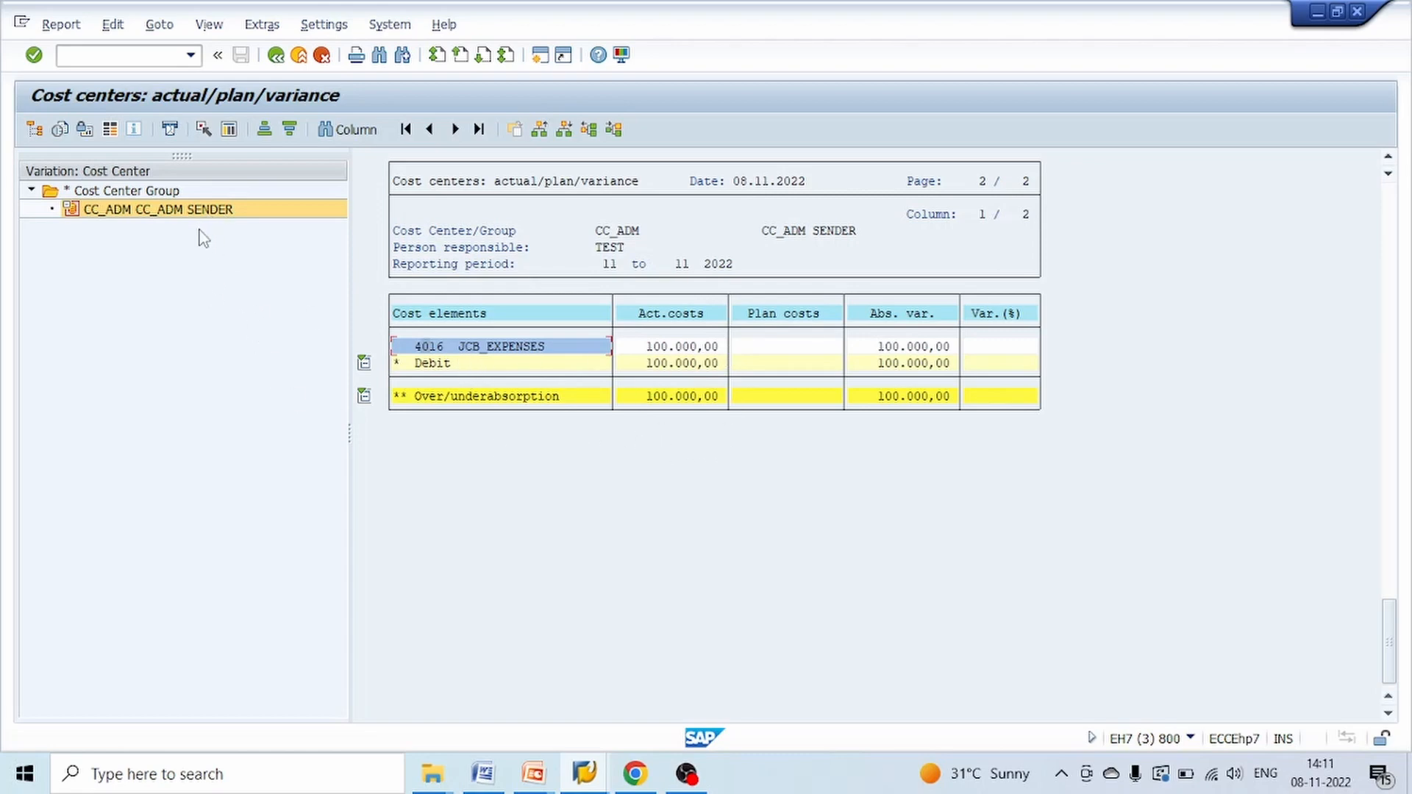
pyautogui.click(276, 56)
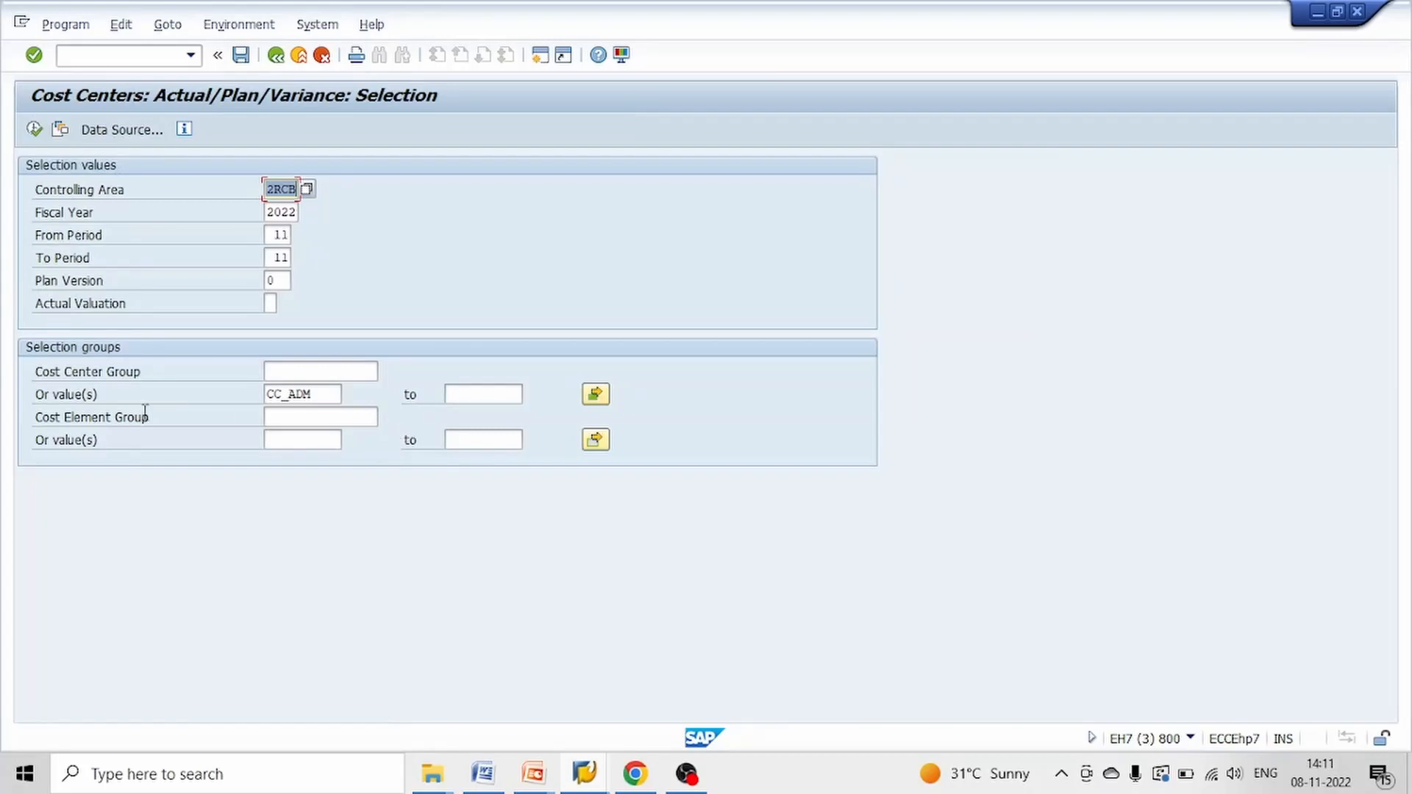
pyautogui.click(34, 129)
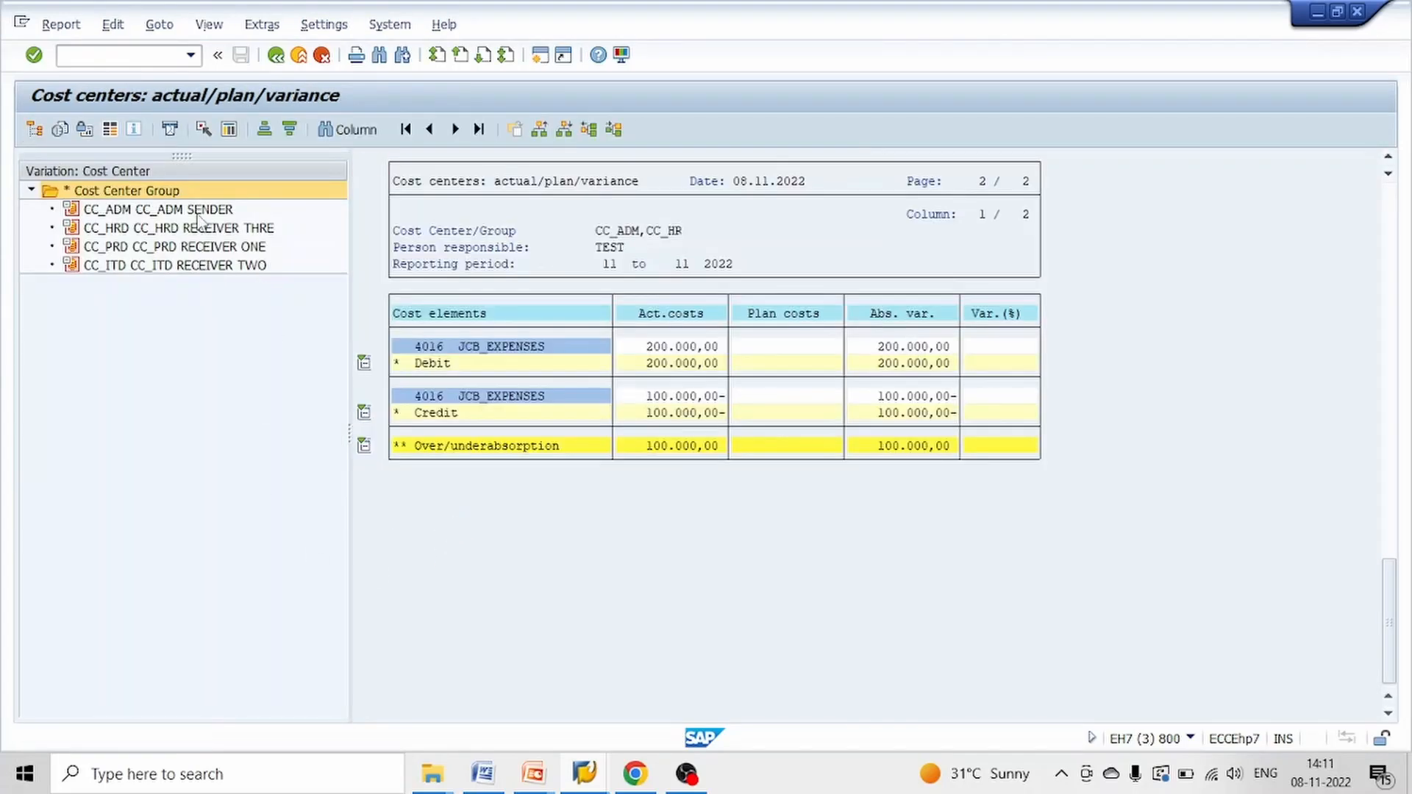
# Examine the sender CC_ADM in the report, comparing the debit and credit actual costs of cost element 4016
pyautogui.click(198, 214)
pyautogui.click(196, 232)
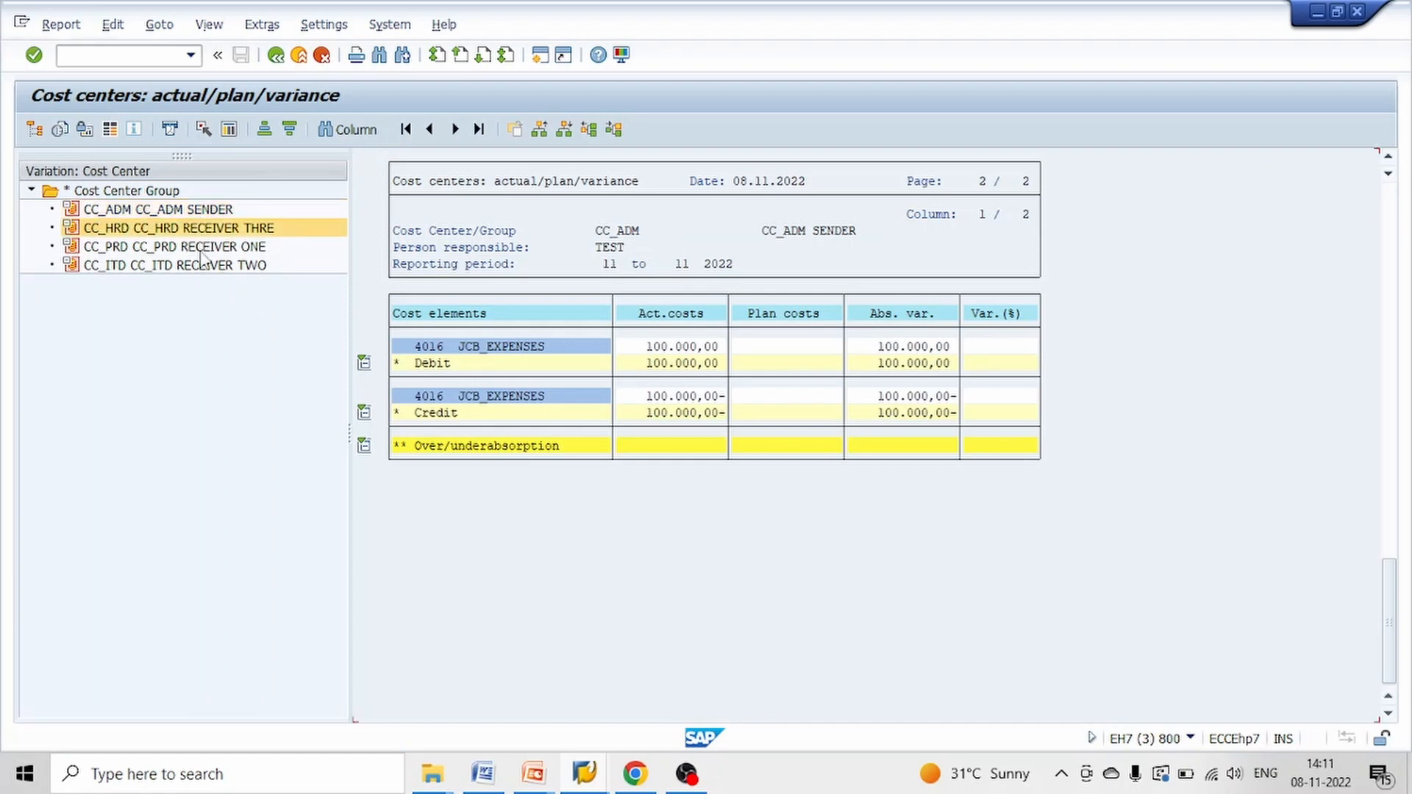
pyautogui.click(203, 249)
pyautogui.click(217, 212)
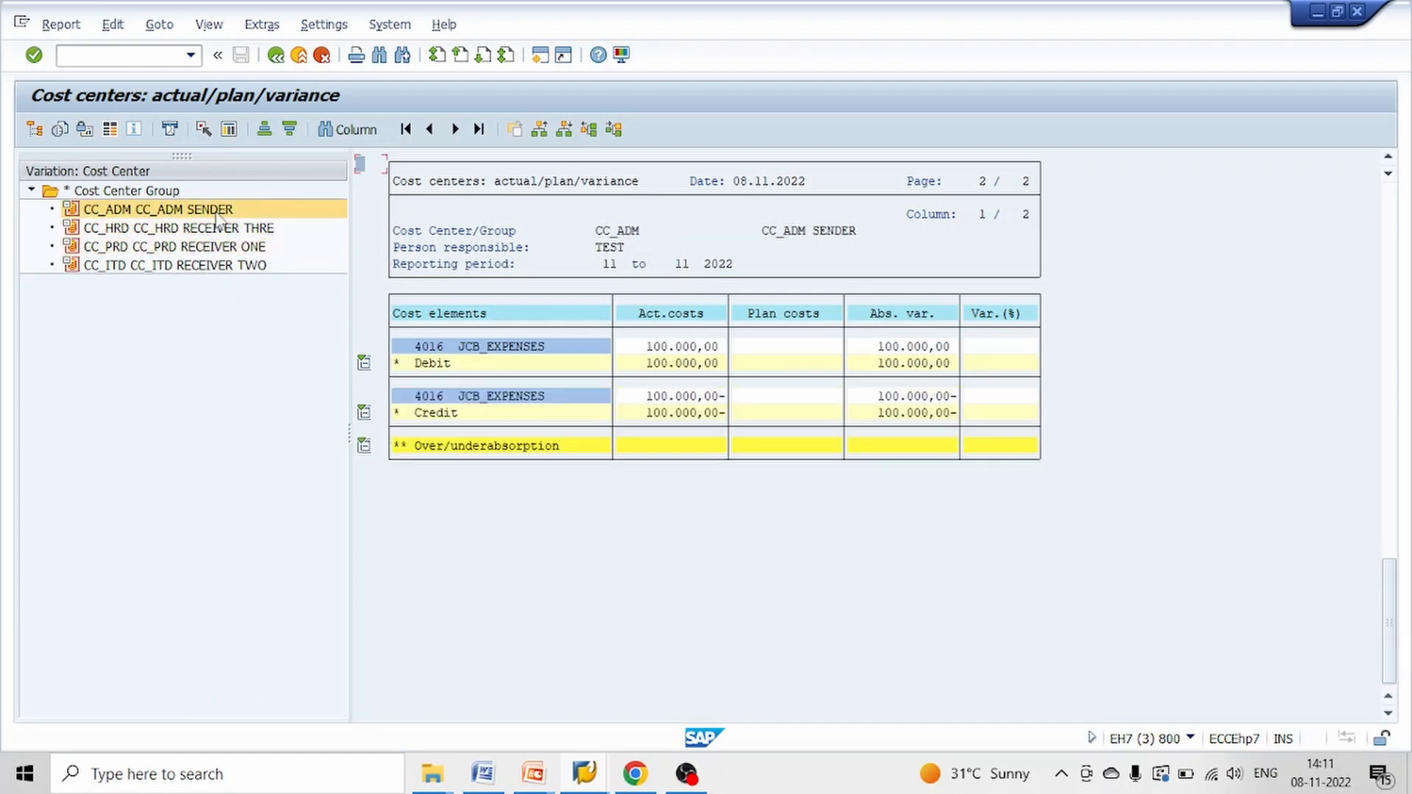
pyautogui.click(678, 347)
pyautogui.click(693, 396)
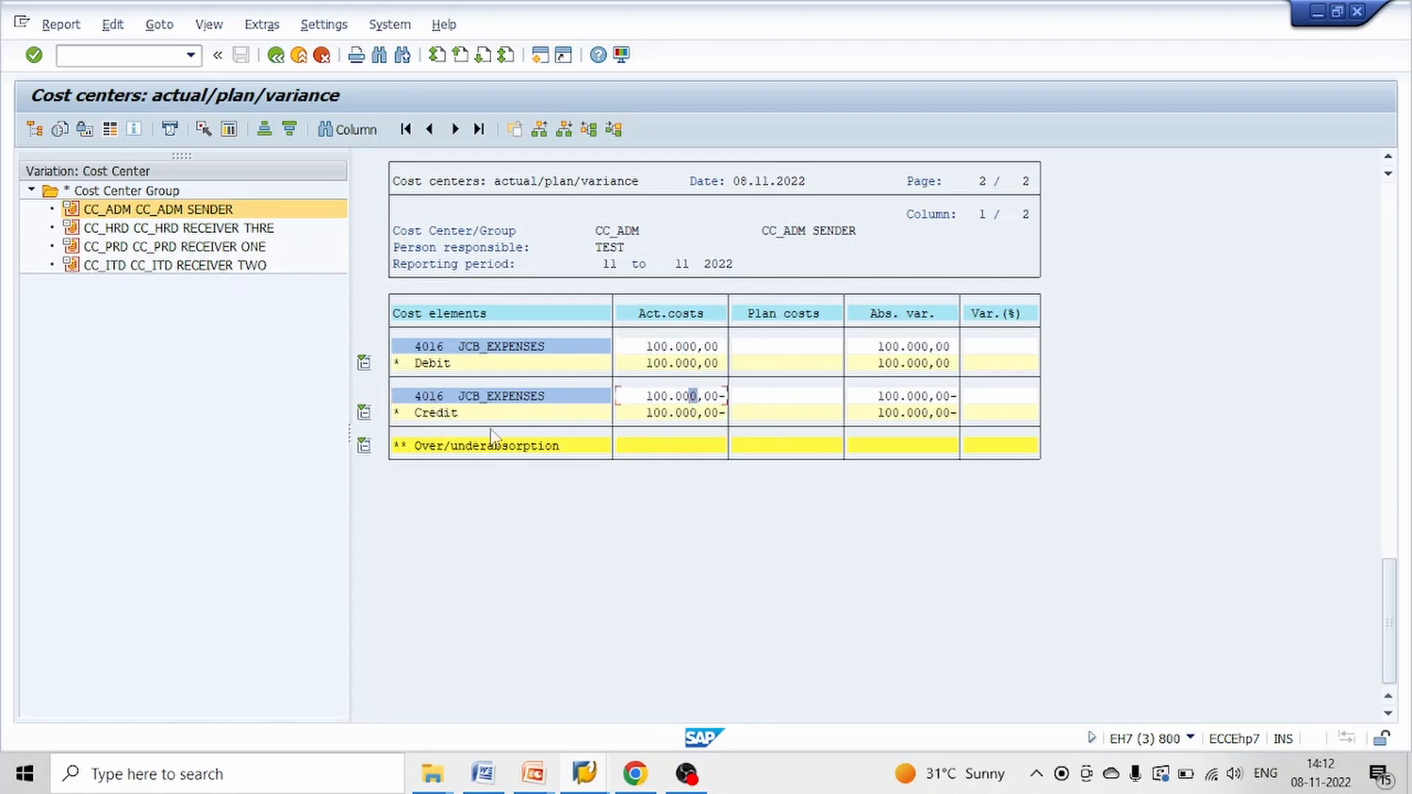
pyautogui.click(434, 400)
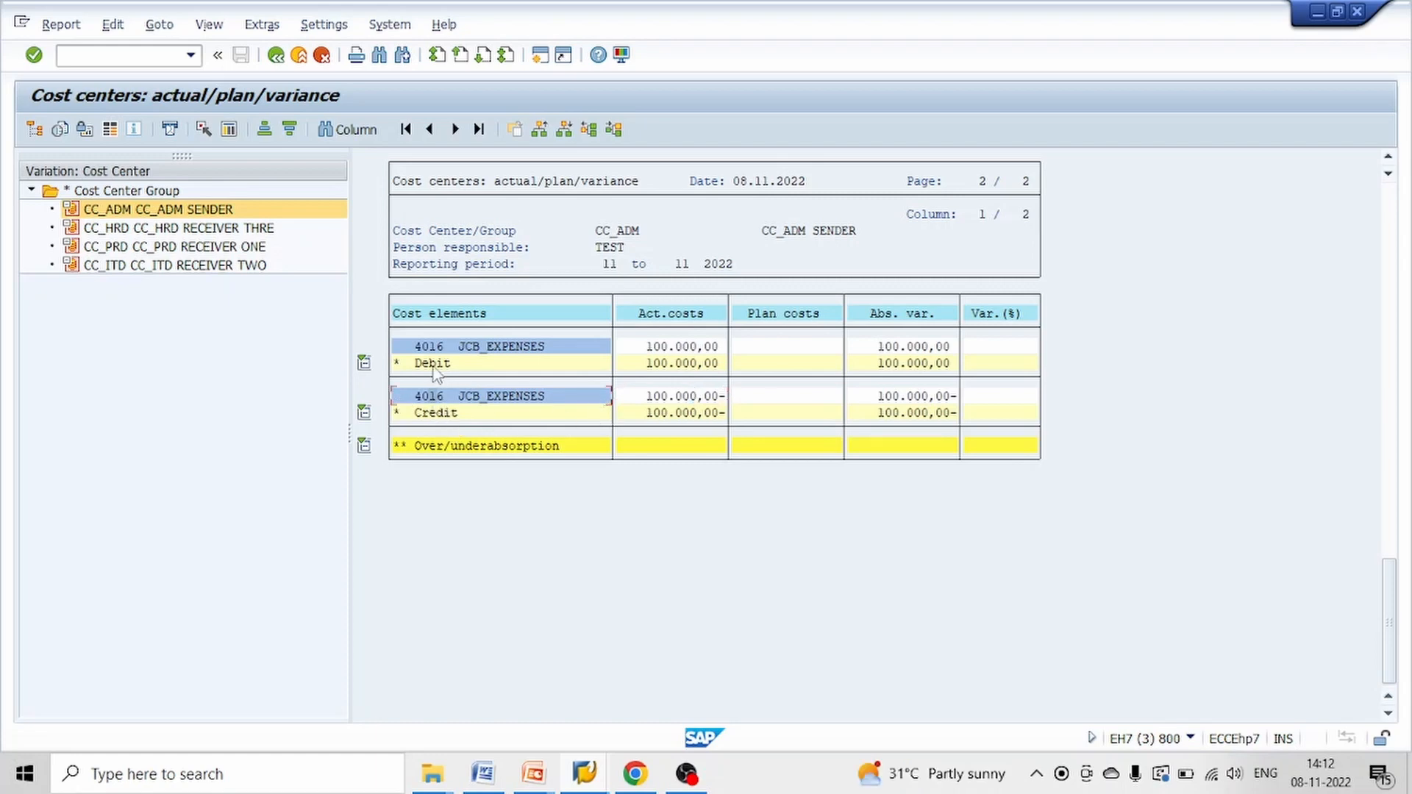
pyautogui.click(432, 346)
pyautogui.click(695, 401)
pyautogui.click(446, 399)
pyautogui.click(698, 398)
# Check the actual costs of receivers CC_HRD, CC_PRD and CC_ITD and return to the CC_ADM sender
pyautogui.click(239, 232)
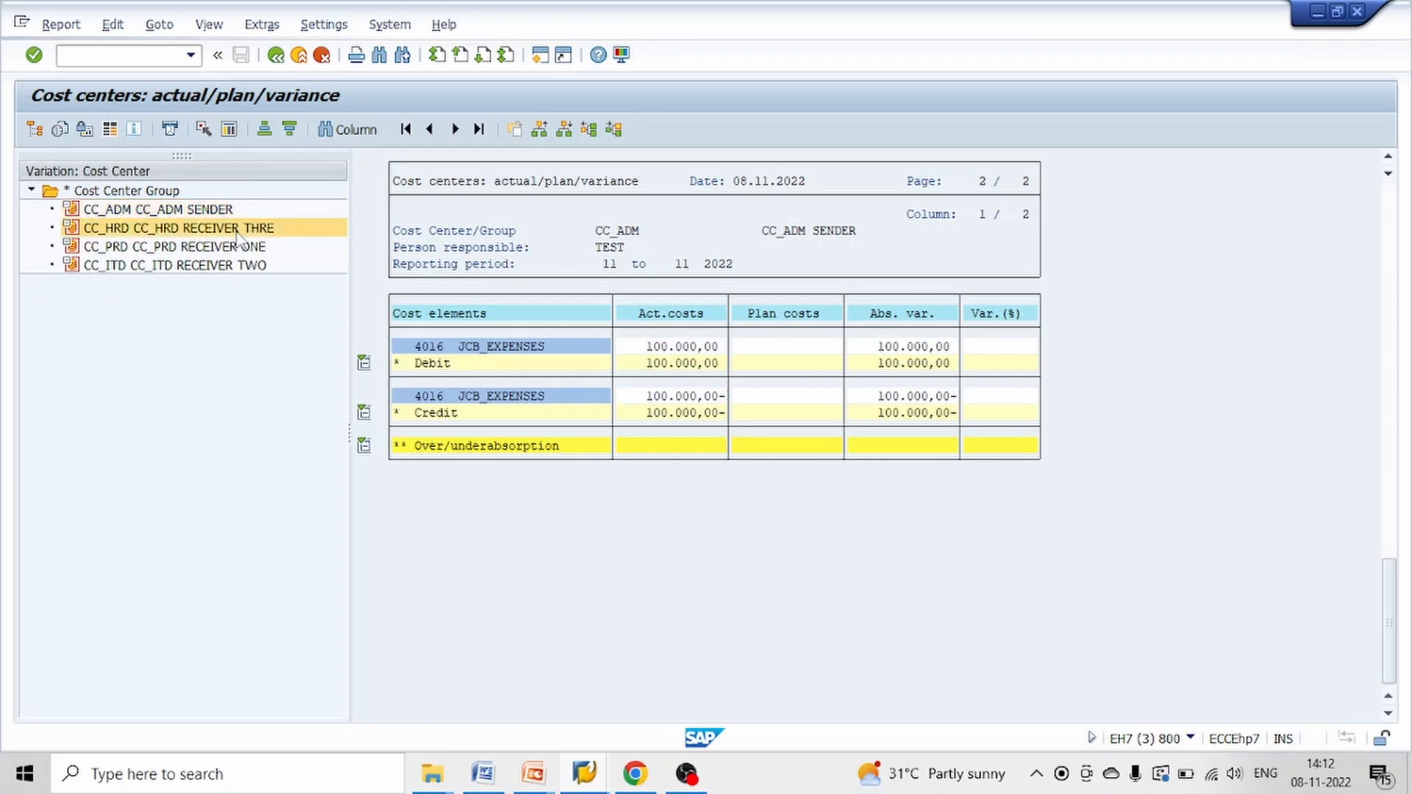
pyautogui.click(461, 347)
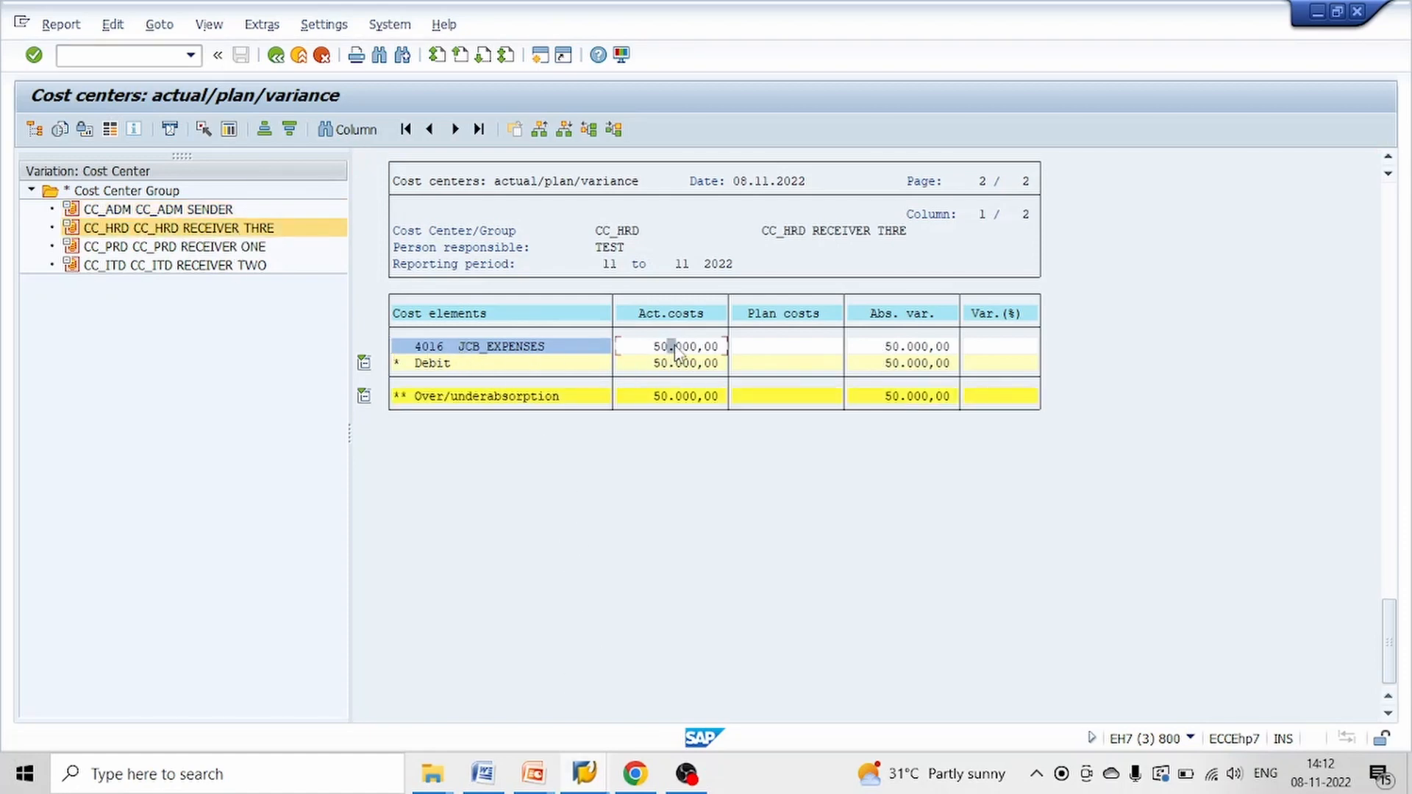
pyautogui.click(228, 248)
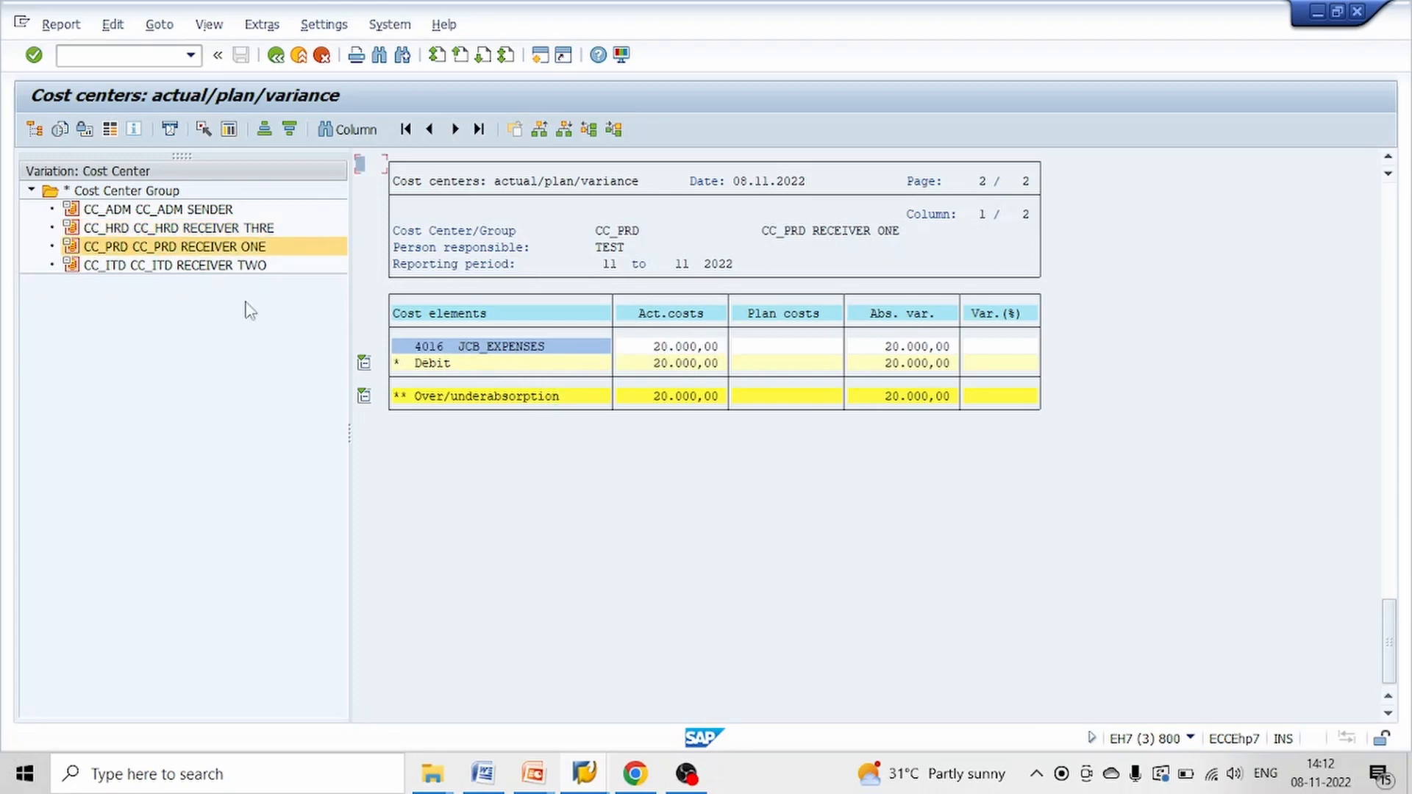
pyautogui.click(220, 270)
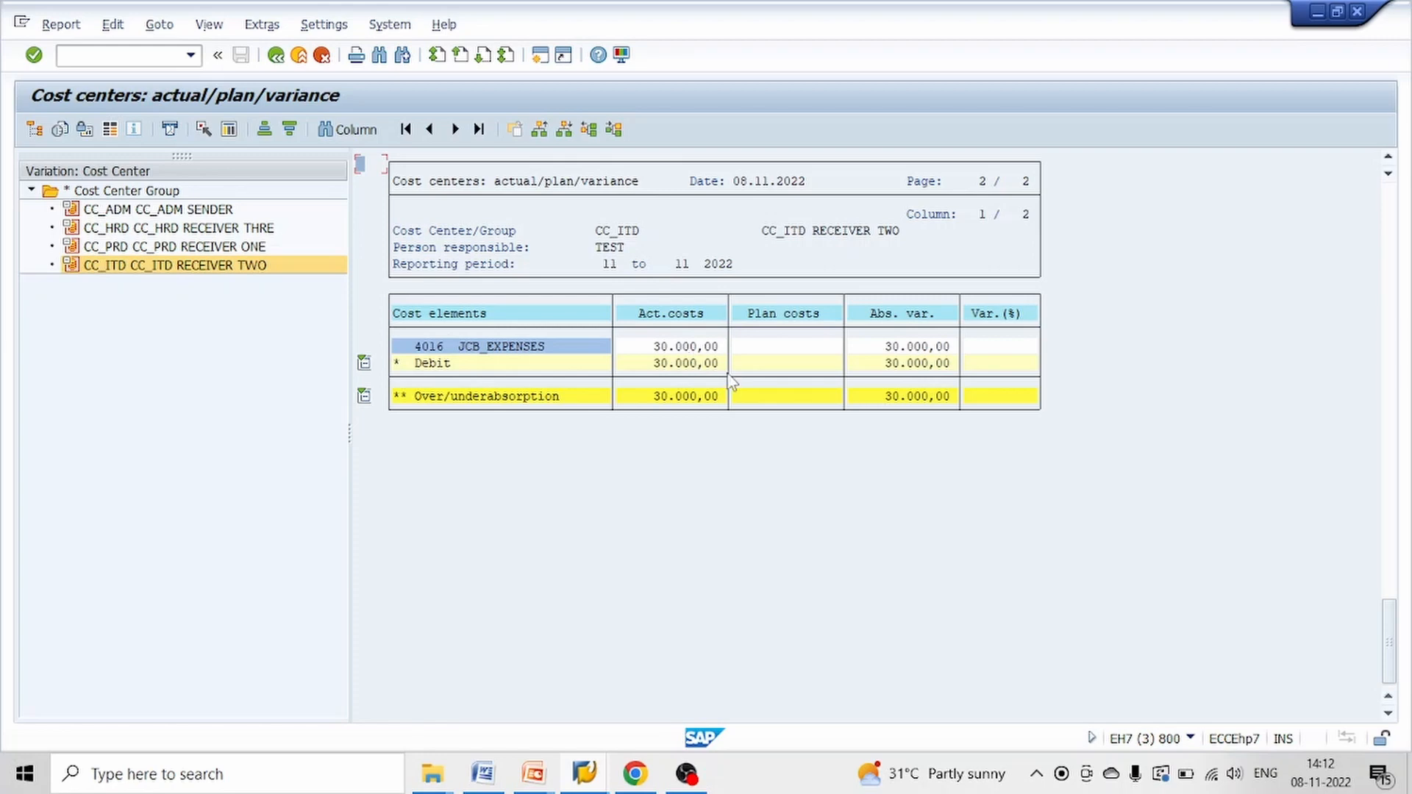
pyautogui.click(212, 211)
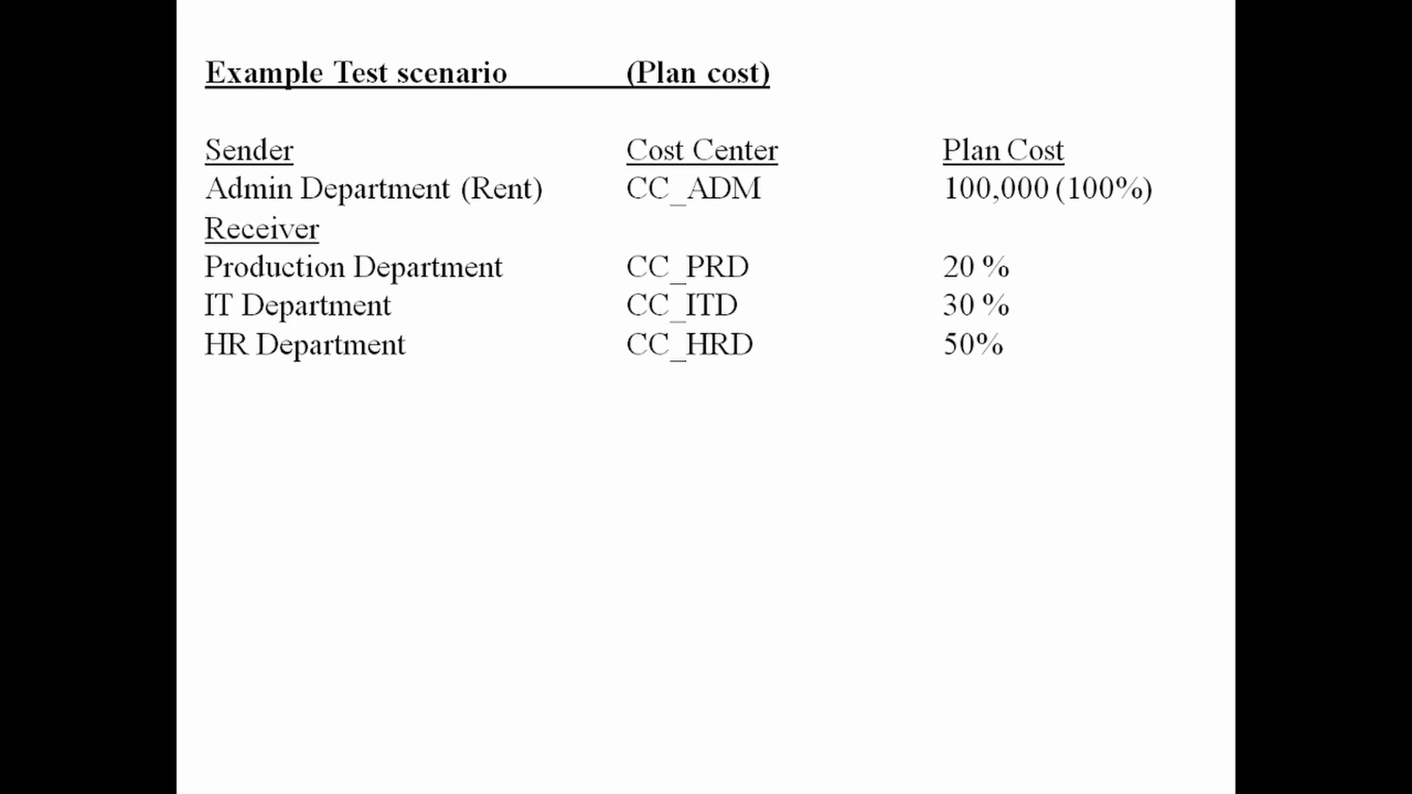
pyautogui.press('Right')
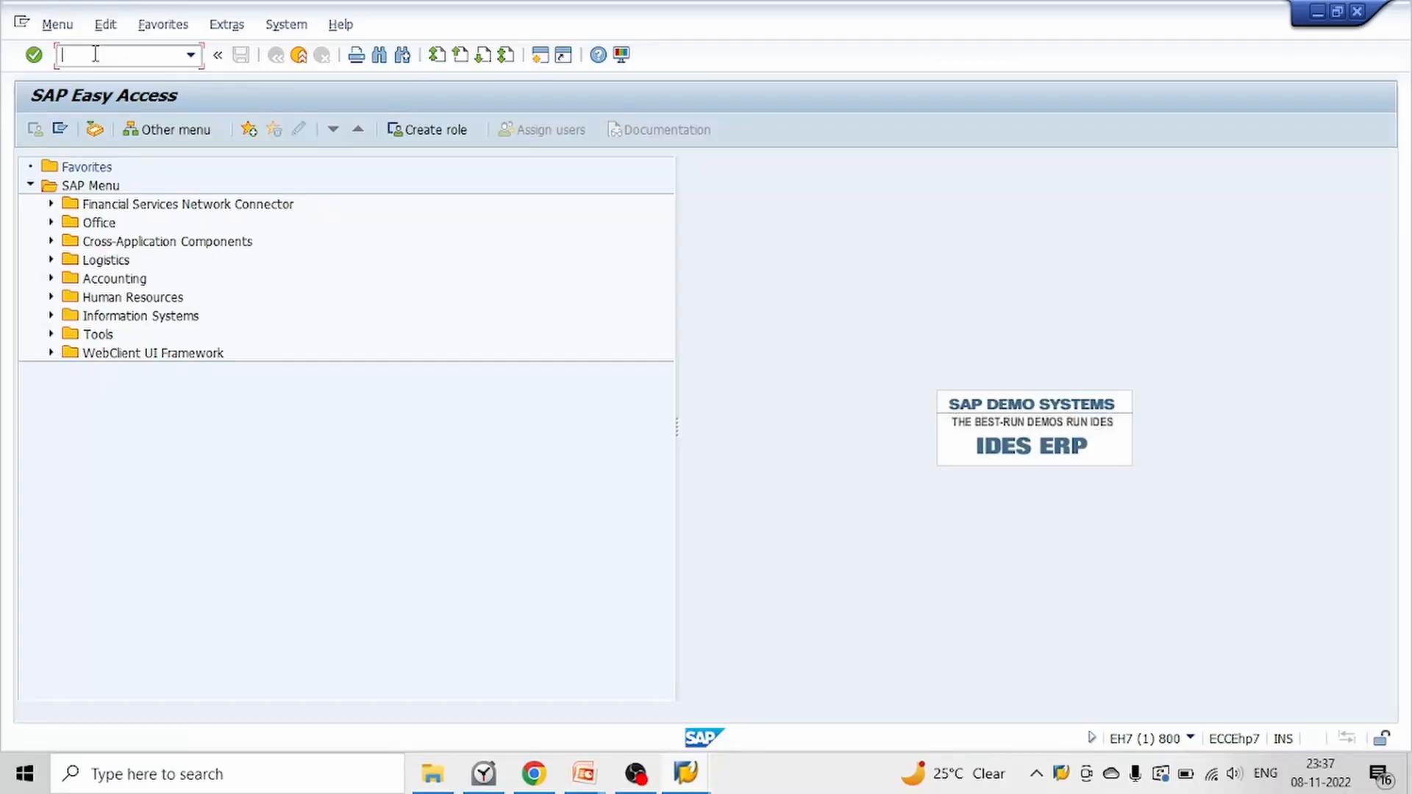
# Open cost element/activity input planning and enter version 0, period 11 to 11 and fiscal year 2022
pyautogui.write('KP06')
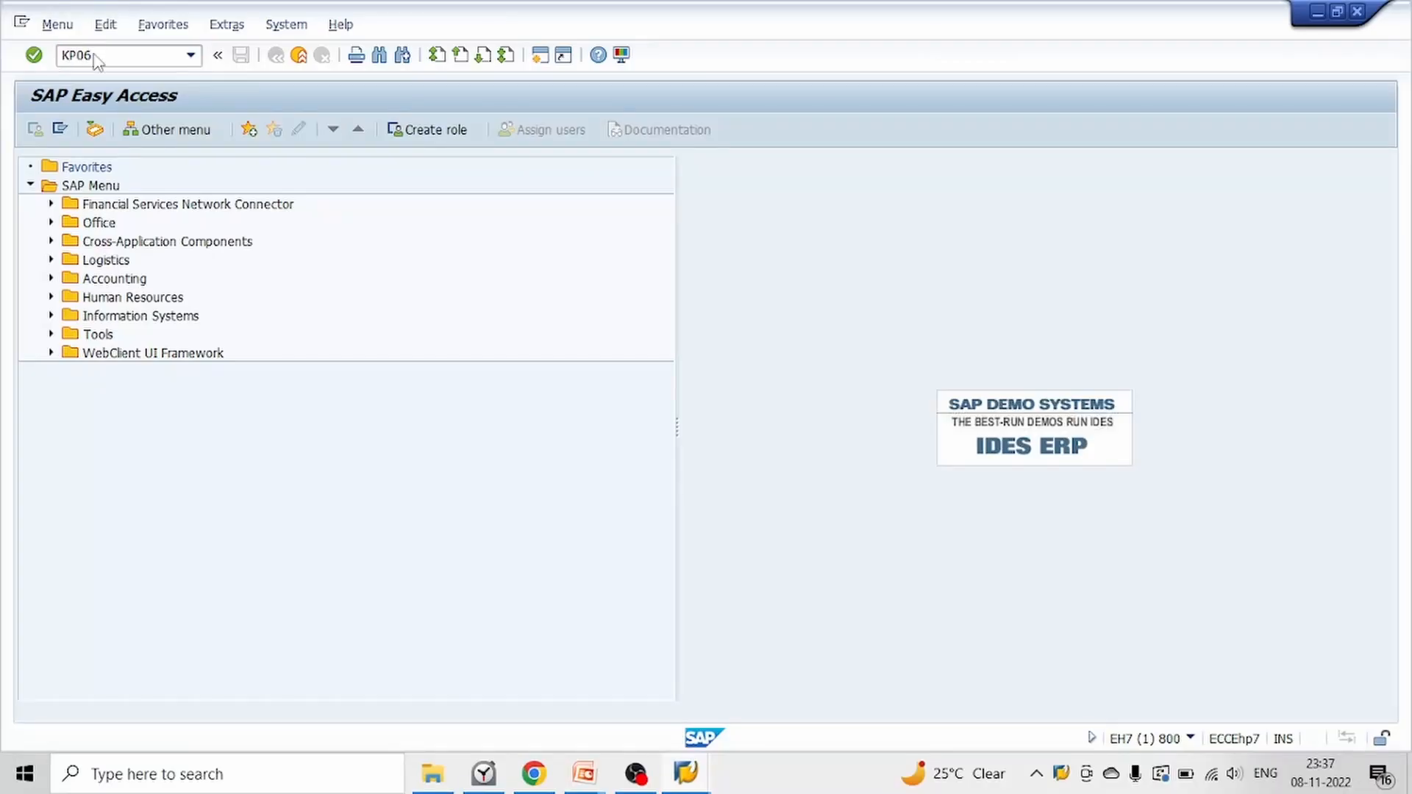
pyautogui.press('Return')
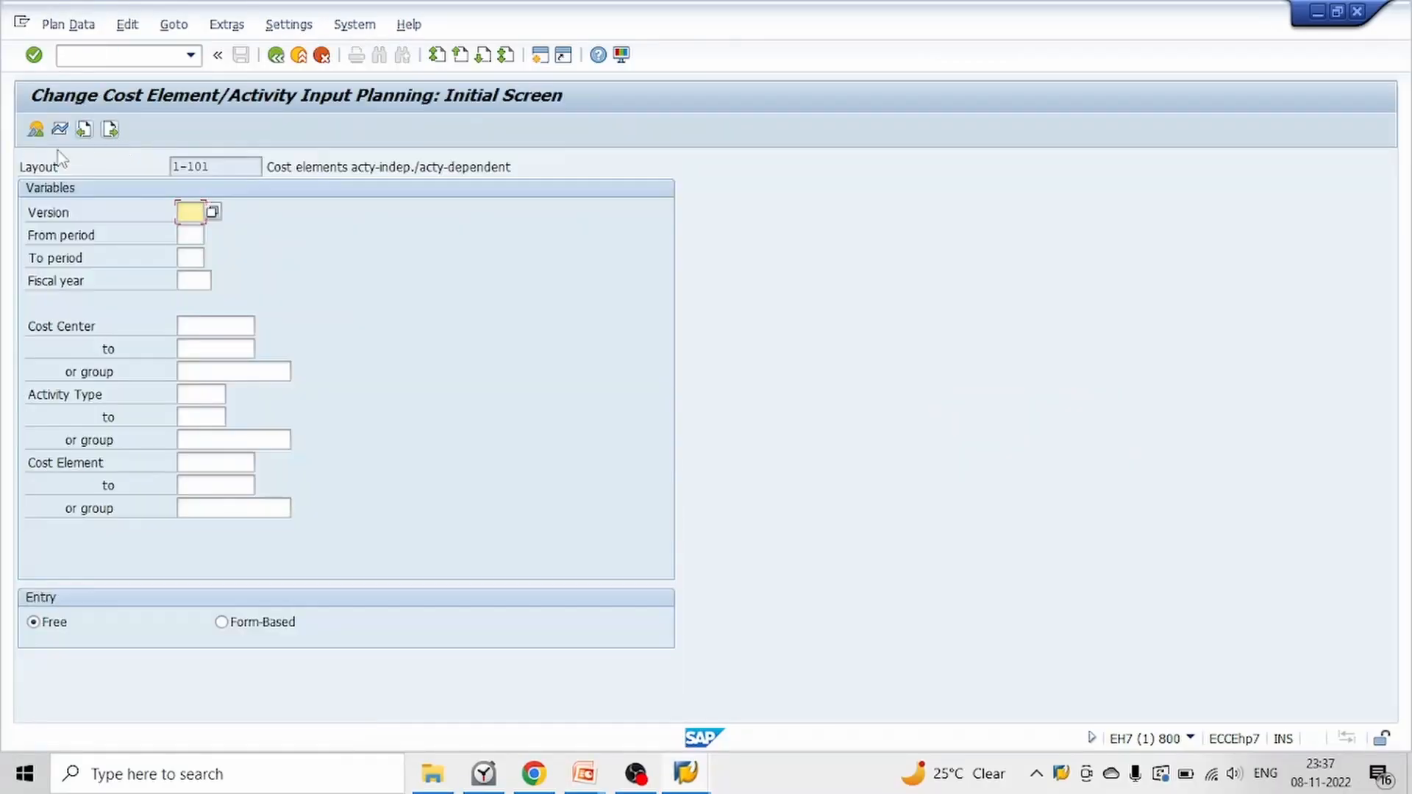
pyautogui.click(208, 230)
pyautogui.write('11')
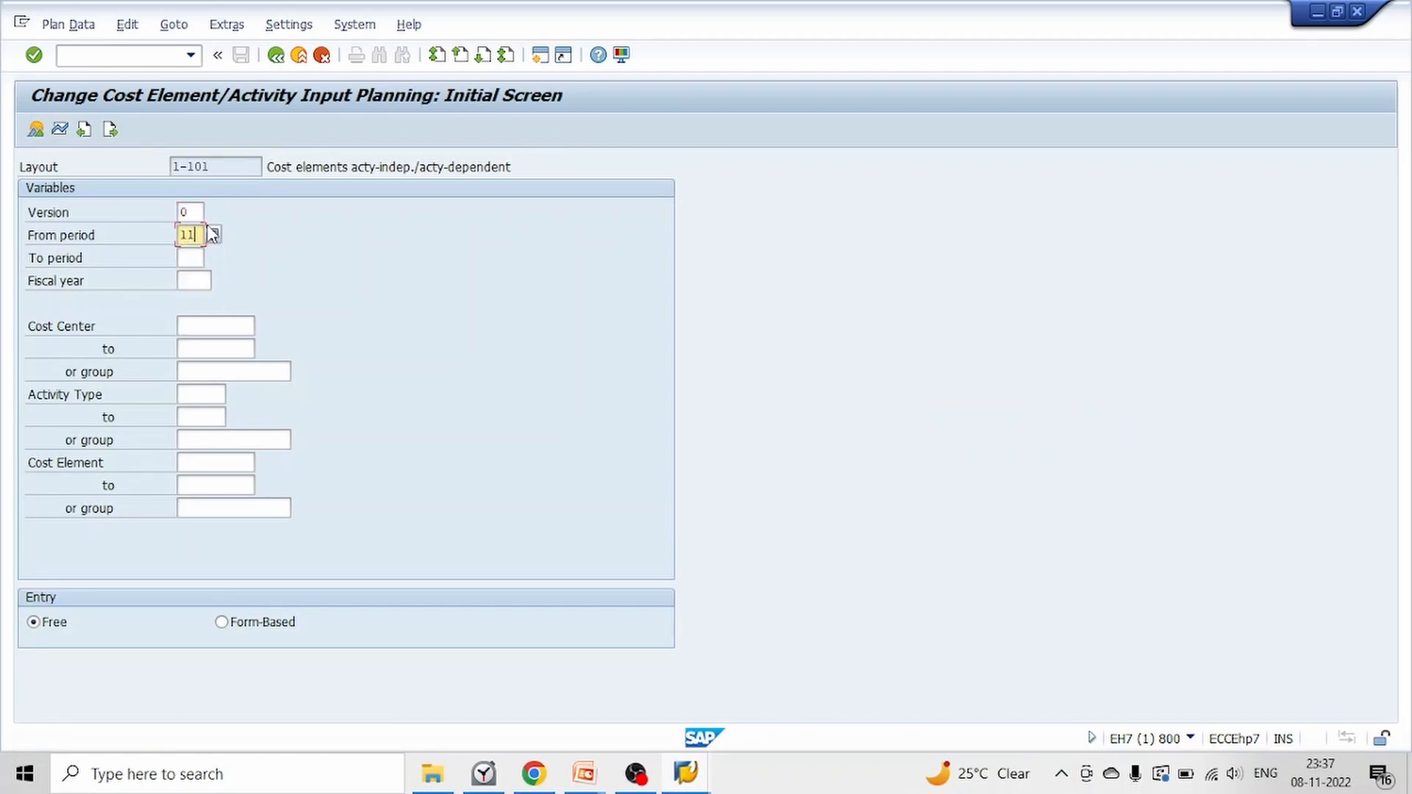
pyautogui.press('Tab')
pyautogui.write('11')
pyautogui.press('Tab')
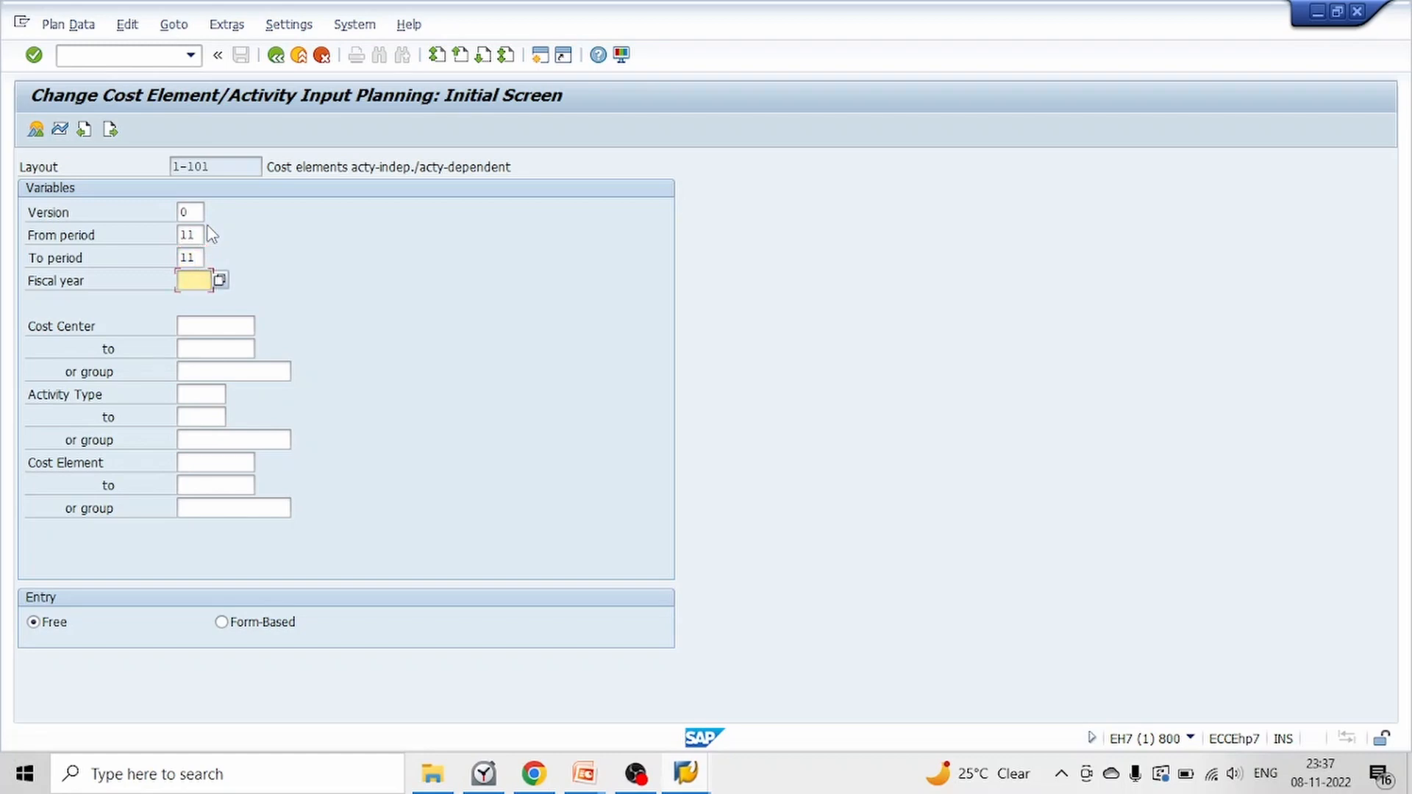
pyautogui.write('2022')
pyautogui.press('Tab')
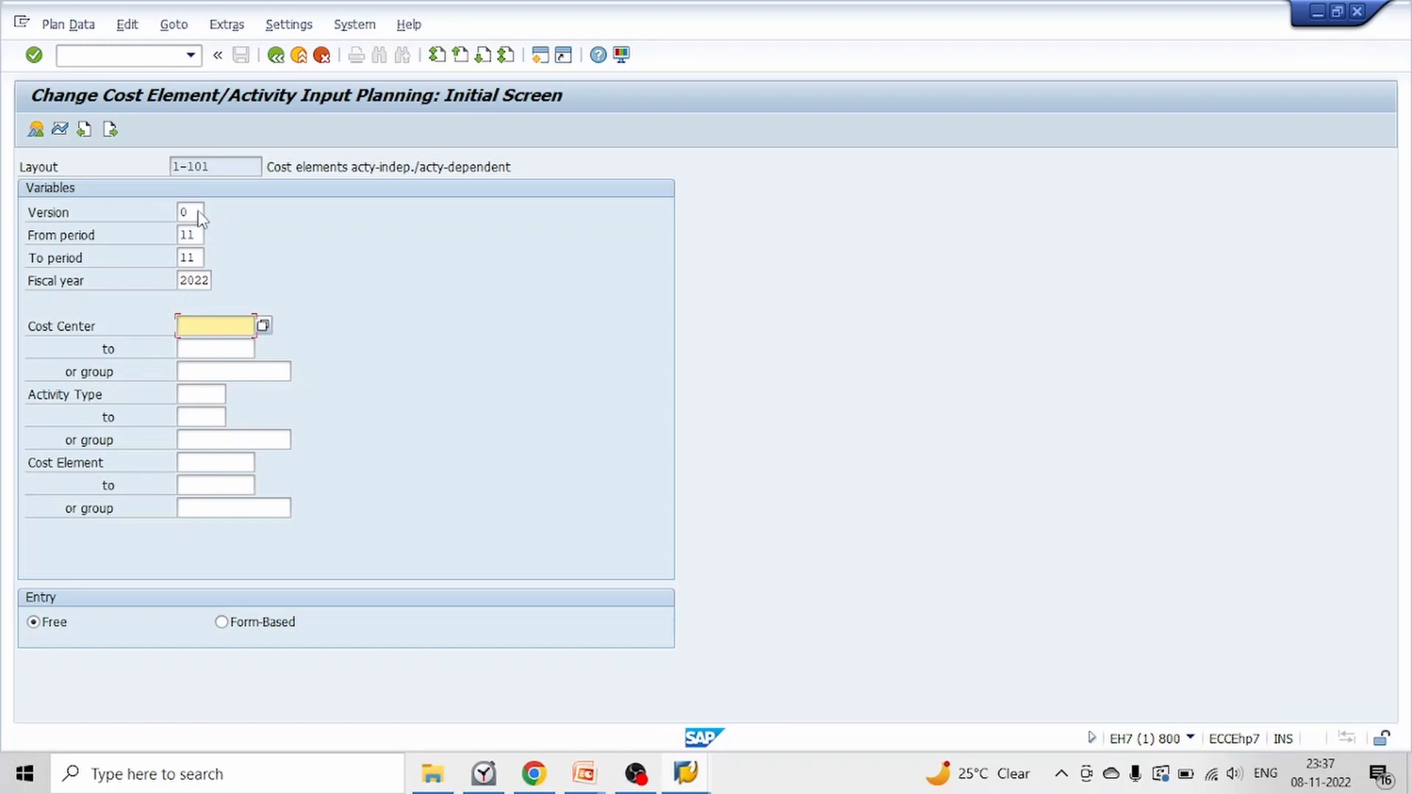
# Look up the sender in the plan cost scenario slide and enter CC_ADM as the planning cost center
pyautogui.moveTo(589, 782)
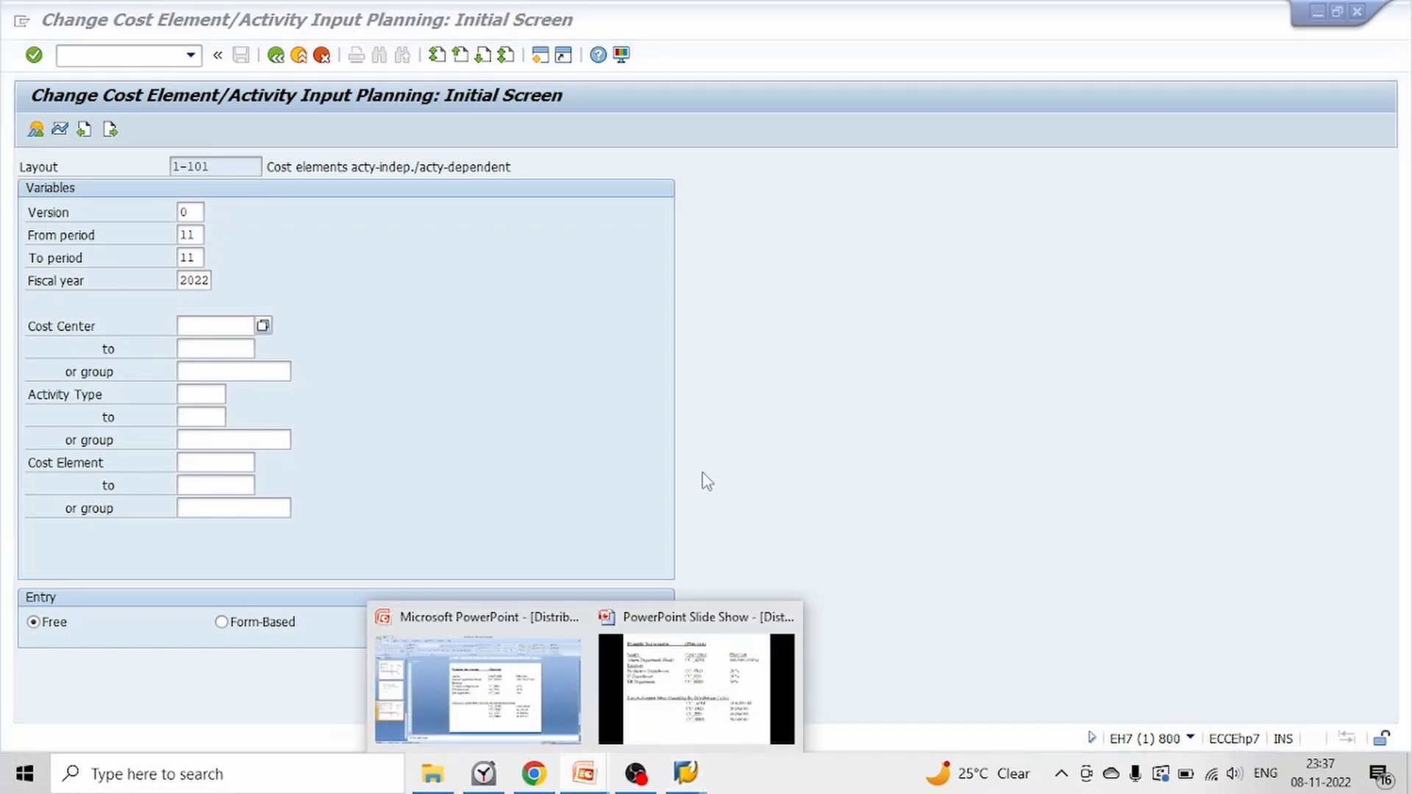
pyautogui.click(692, 687)
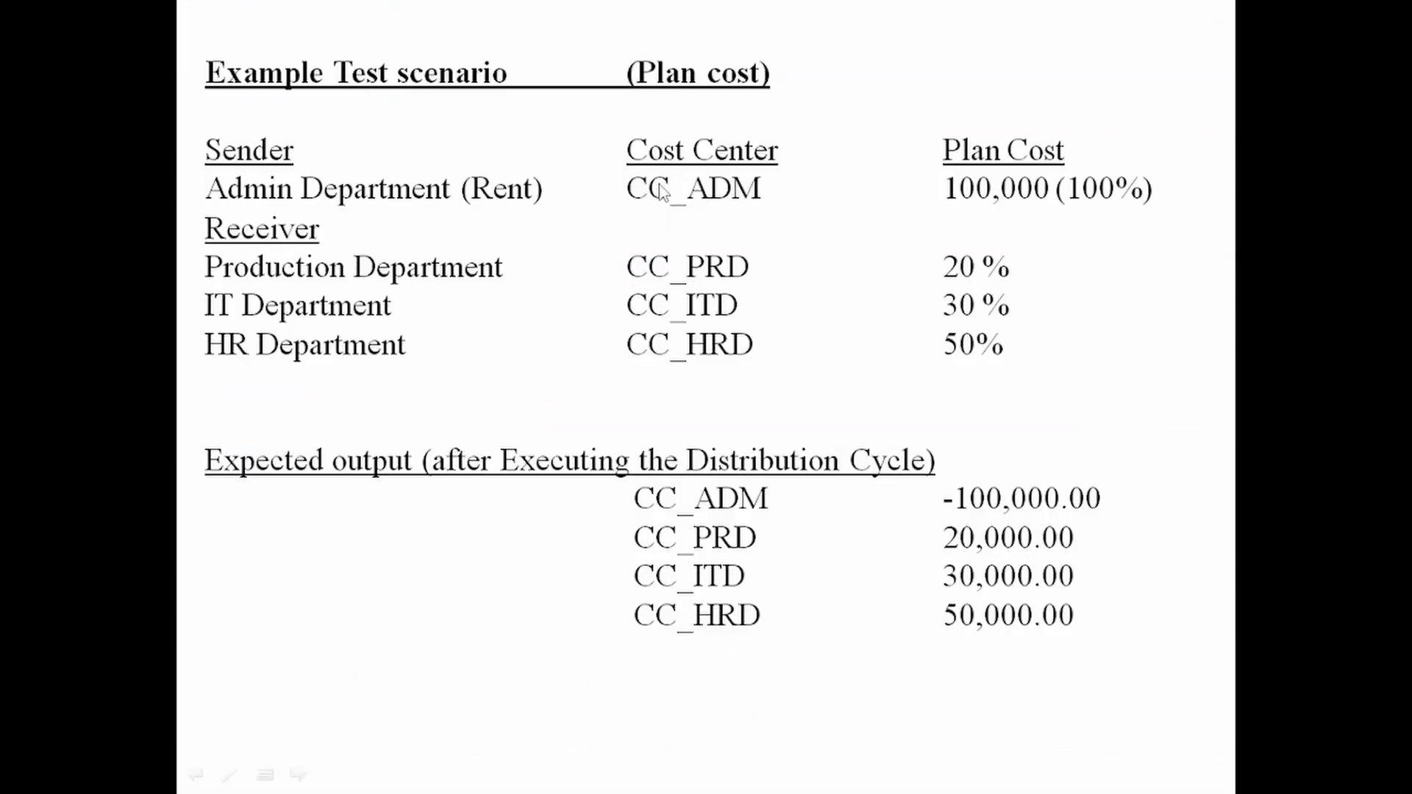
pyautogui.hotkey('alt', 'Tab')
pyautogui.click(214, 323)
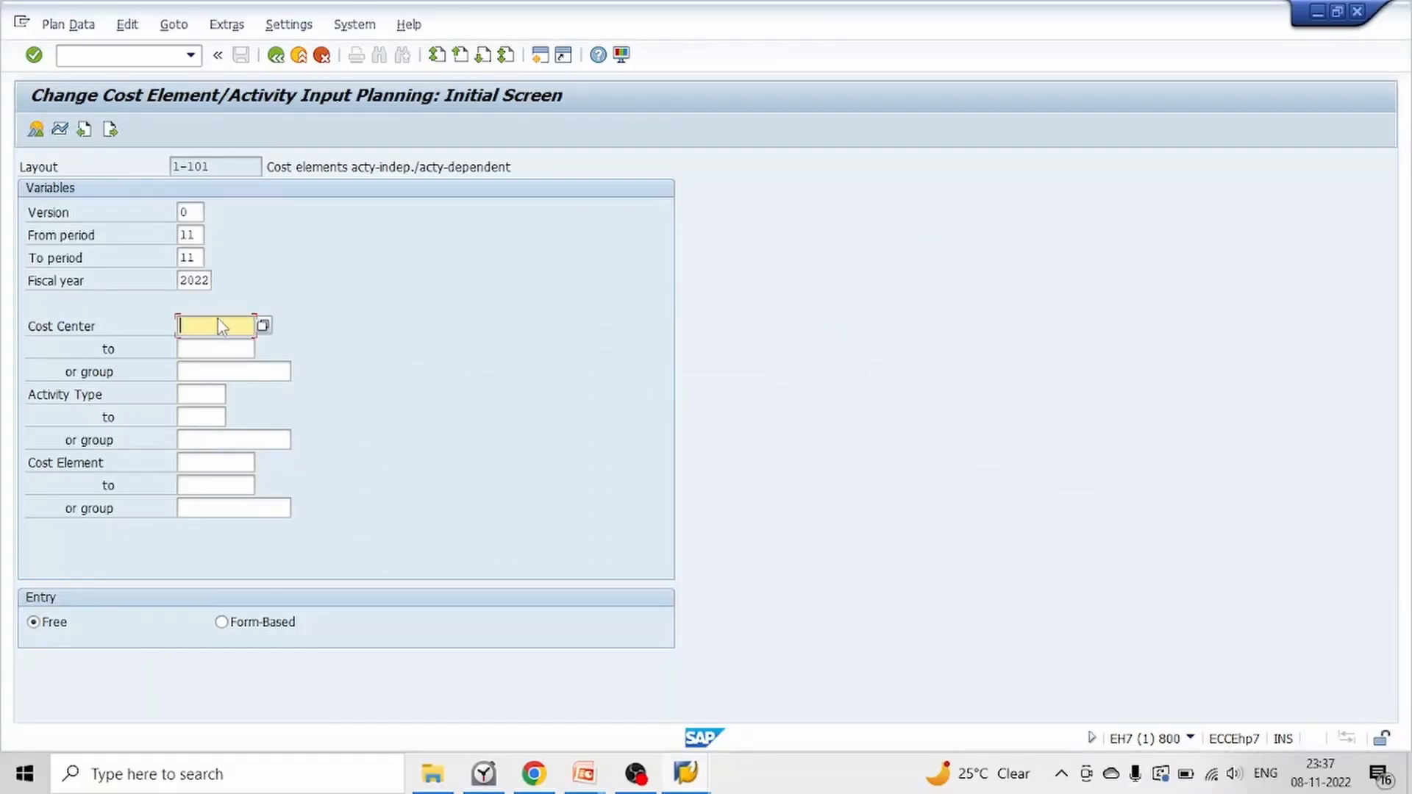
pyautogui.write('cc')
pyautogui.press('Tab')
pyautogui.press('Tab')
pyautogui.press('Tab')
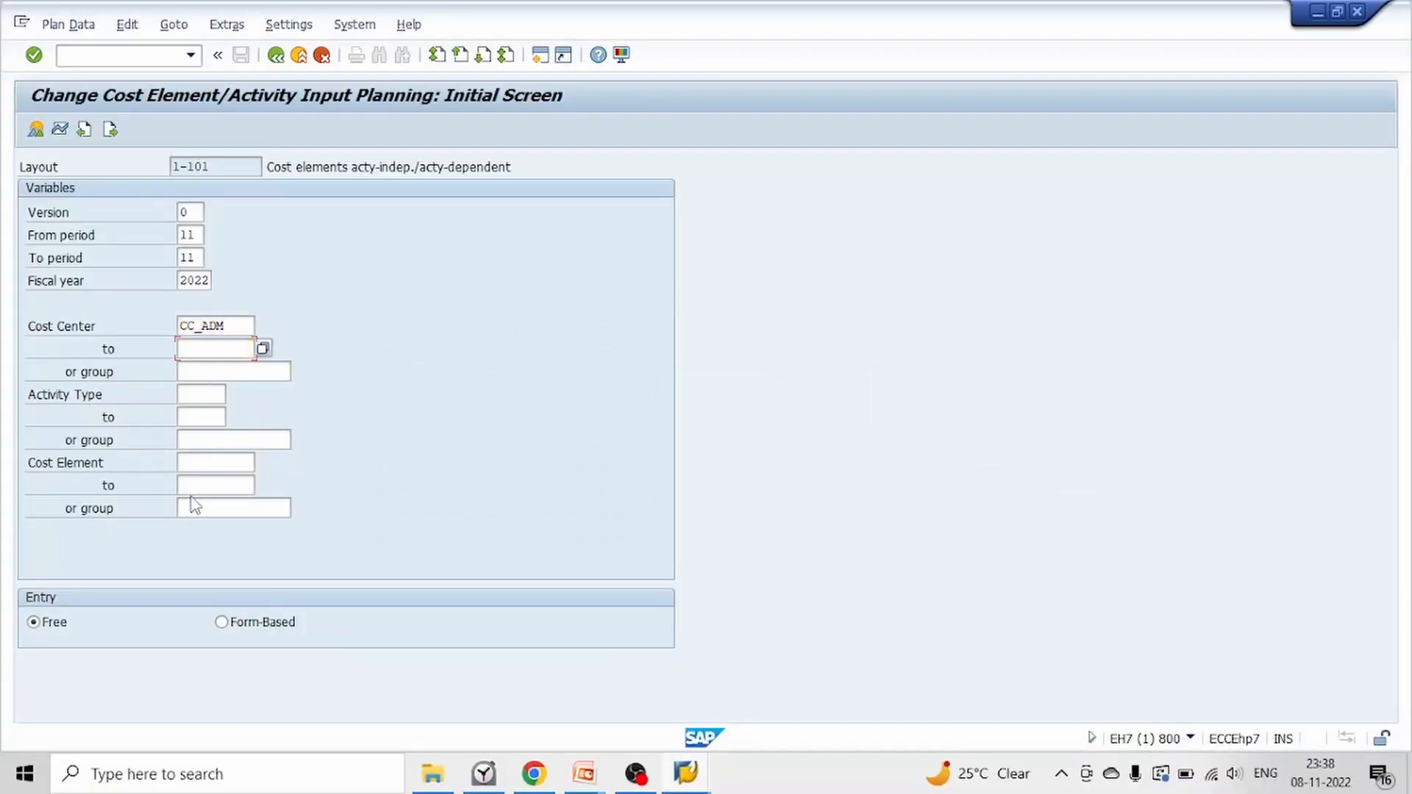
pyautogui.press('Tab')
# Set the cost element to 4016 and open the planning overview
pyautogui.click(208, 441)
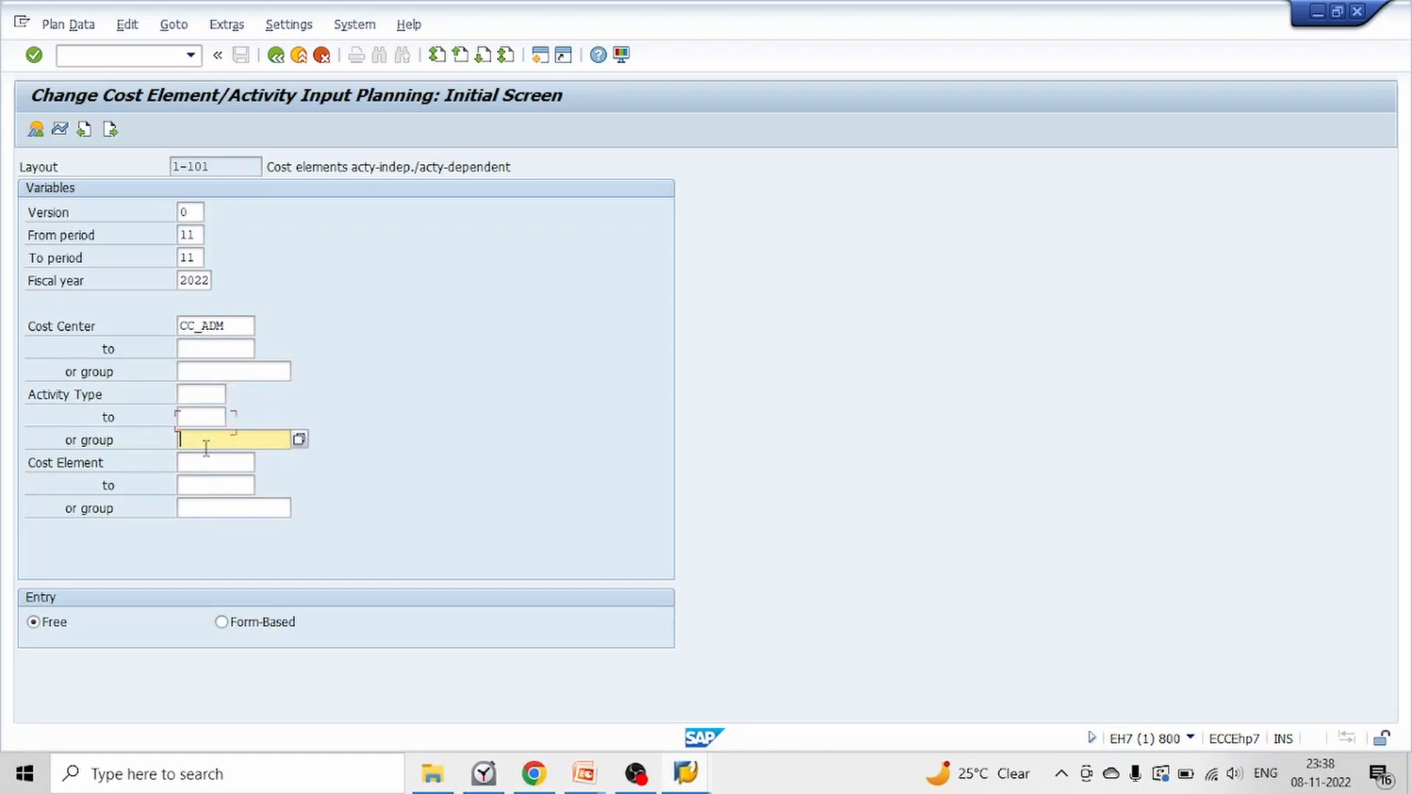
pyautogui.click(208, 458)
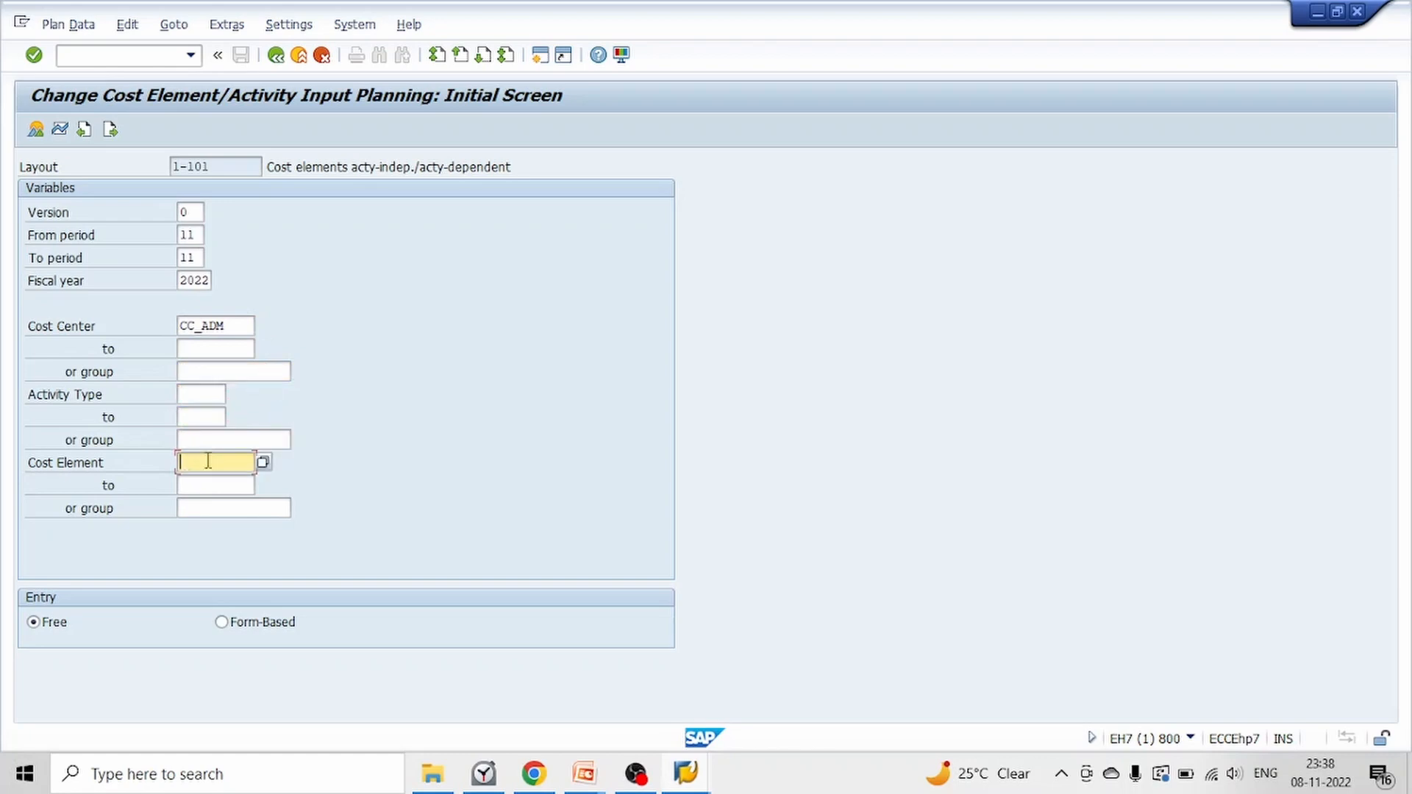
pyautogui.write('4016')
pyautogui.press('Return')
pyautogui.click(36, 131)
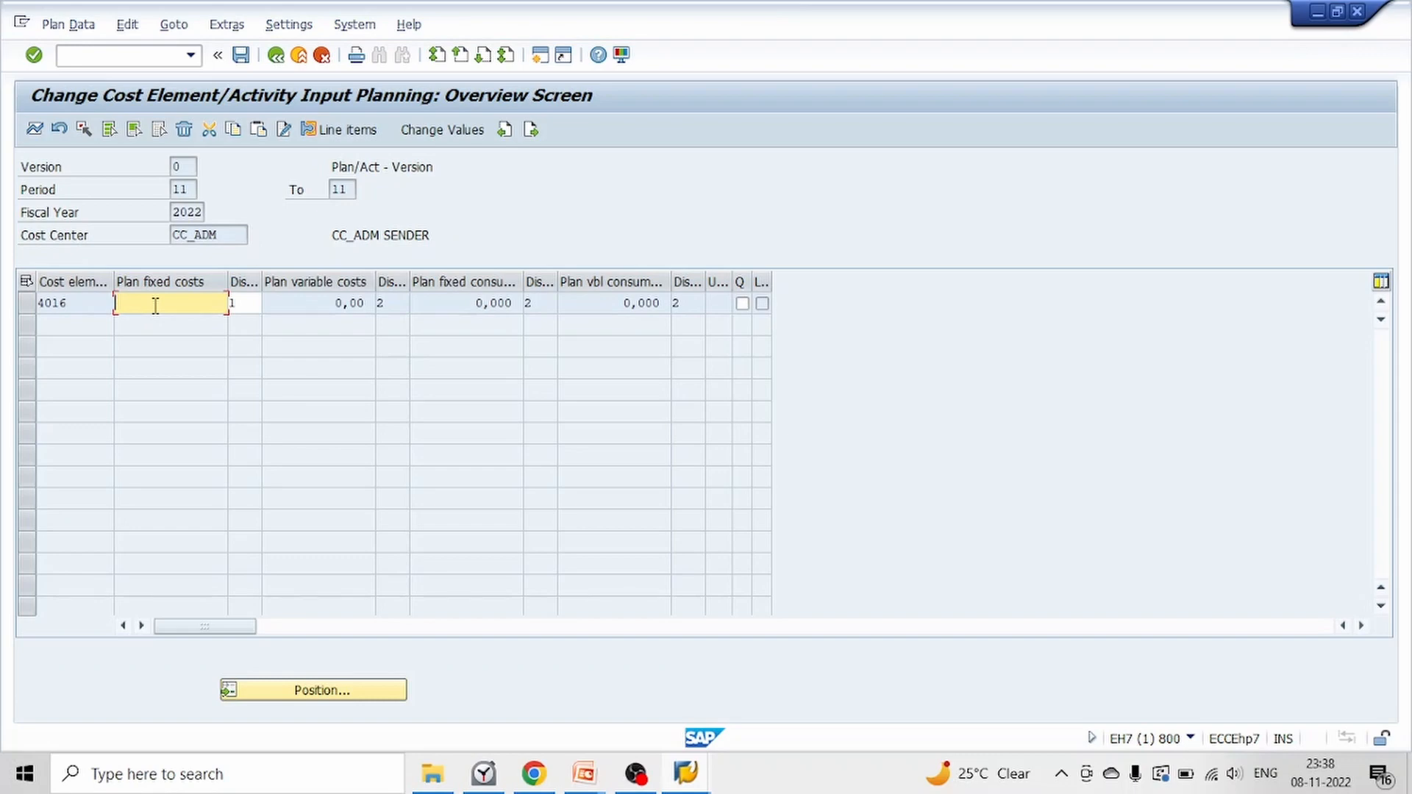
# Enter 100000 as the plan fixed costs for cost element 4016 and save the planning
pyautogui.write('10000')
pyautogui.press('Return')
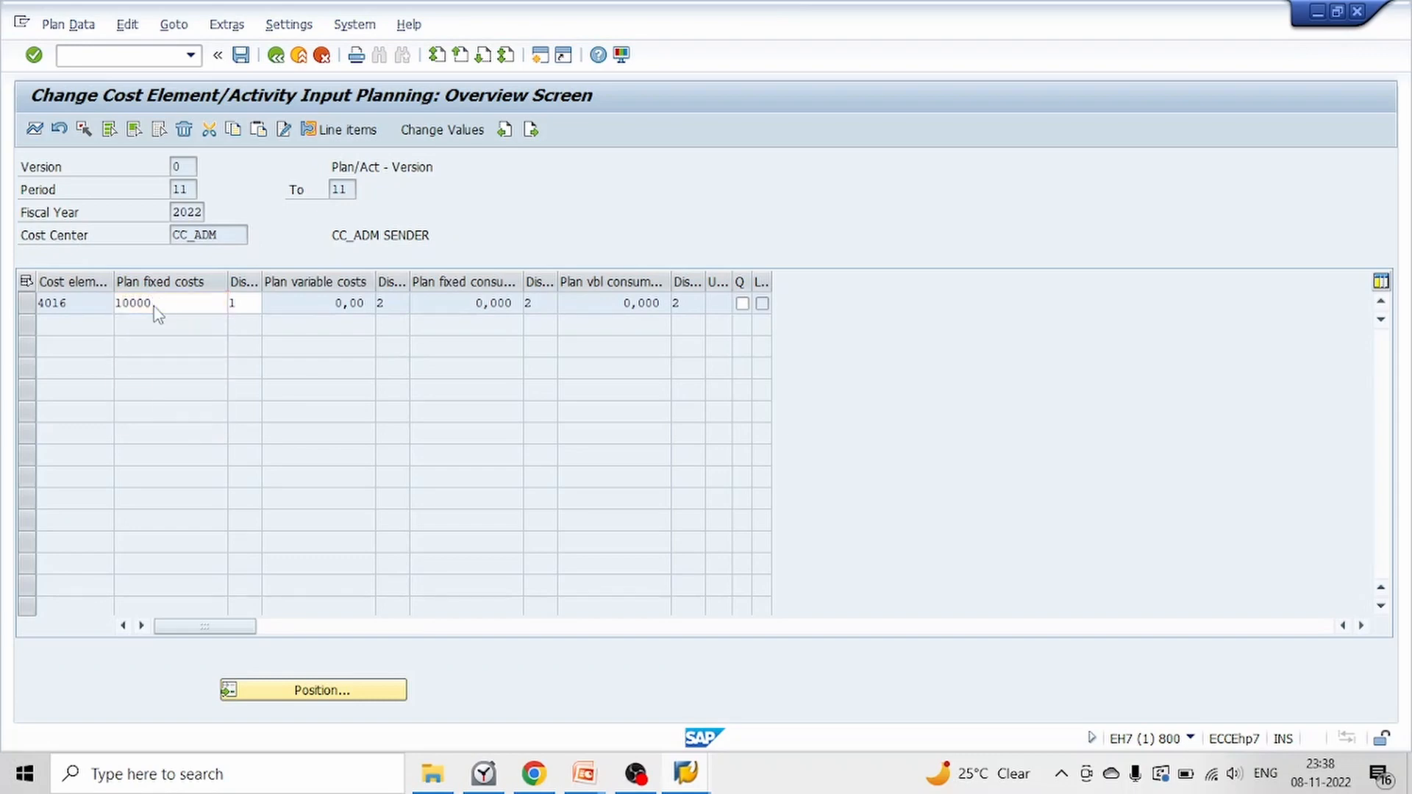
pyautogui.press('BackSpace')
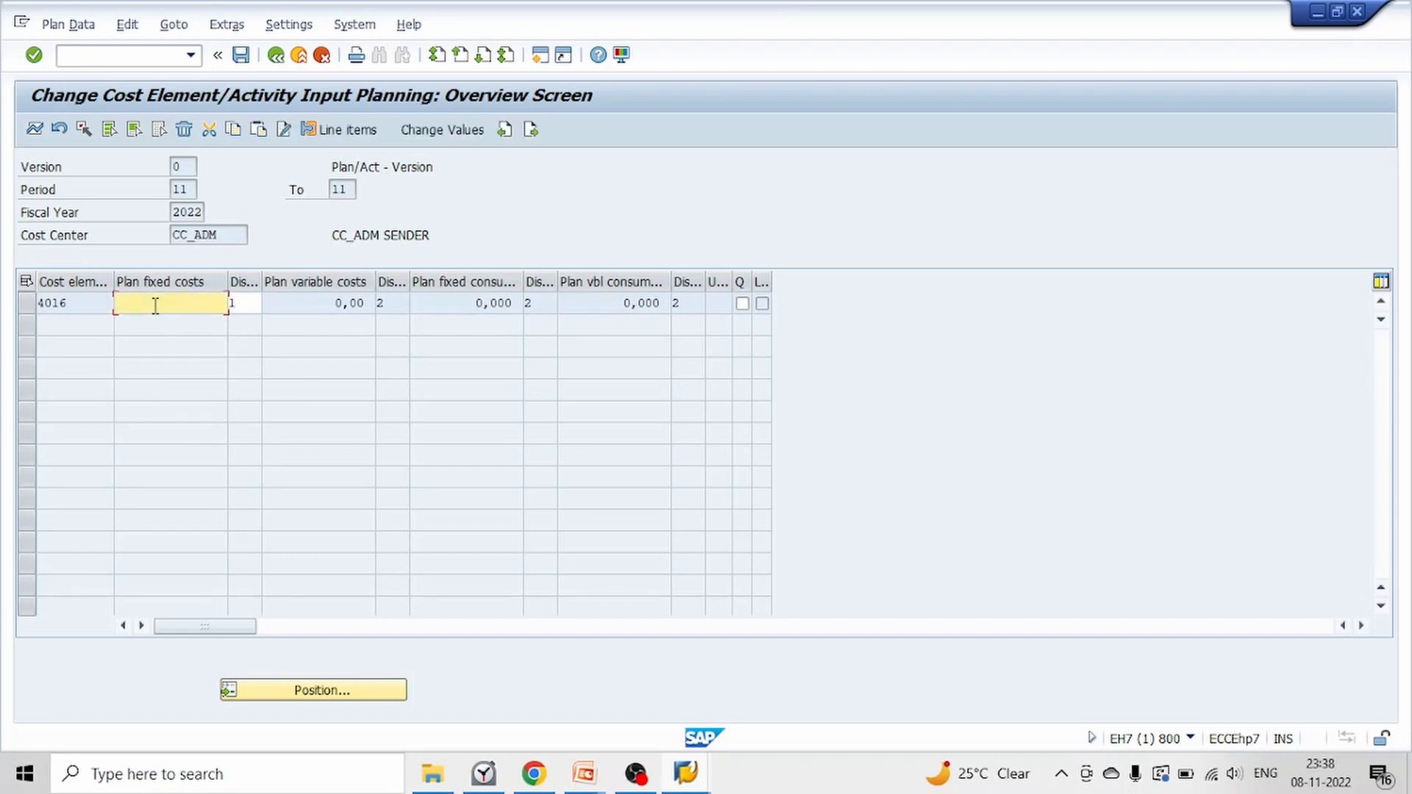
pyautogui.write('100000')
pyautogui.press('Return')
pyautogui.click(241, 55)
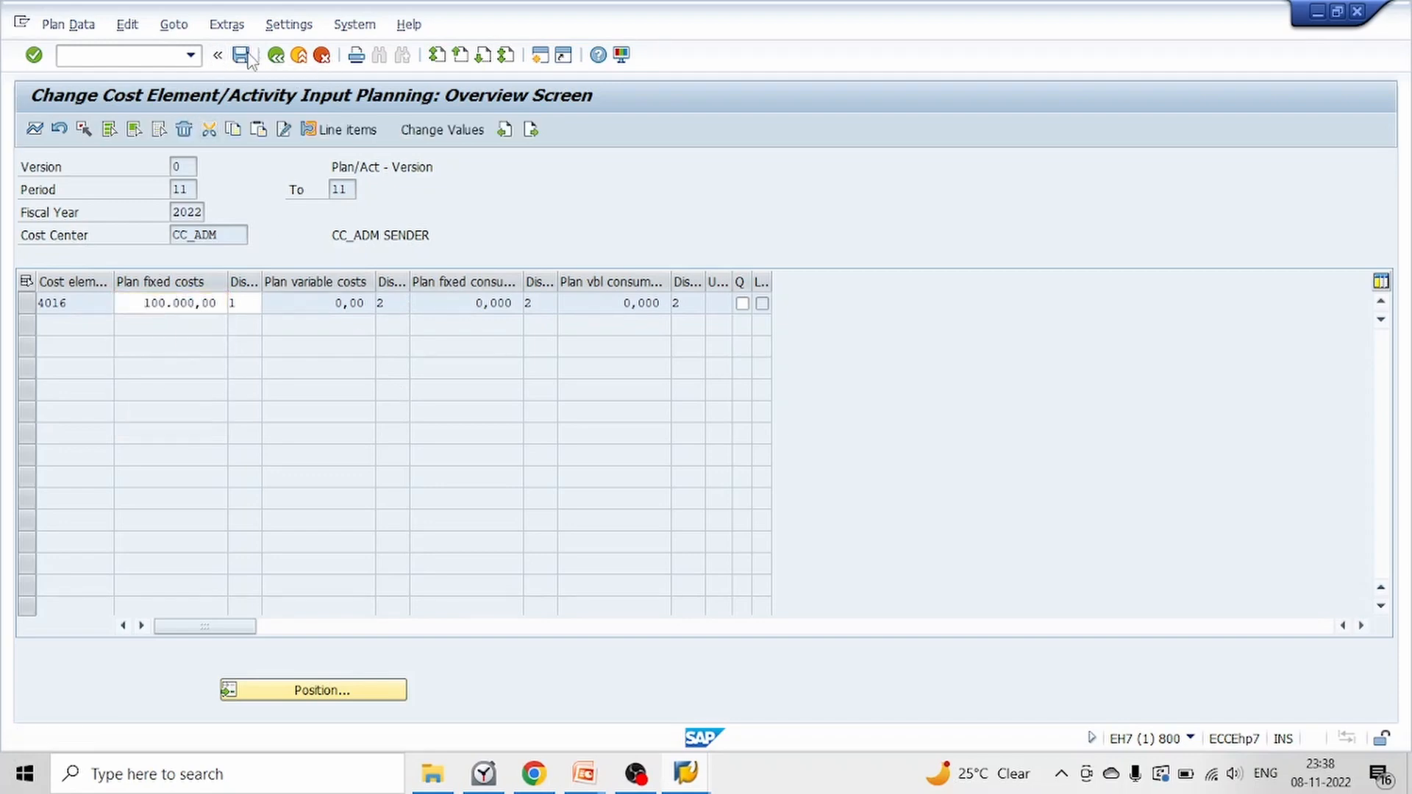
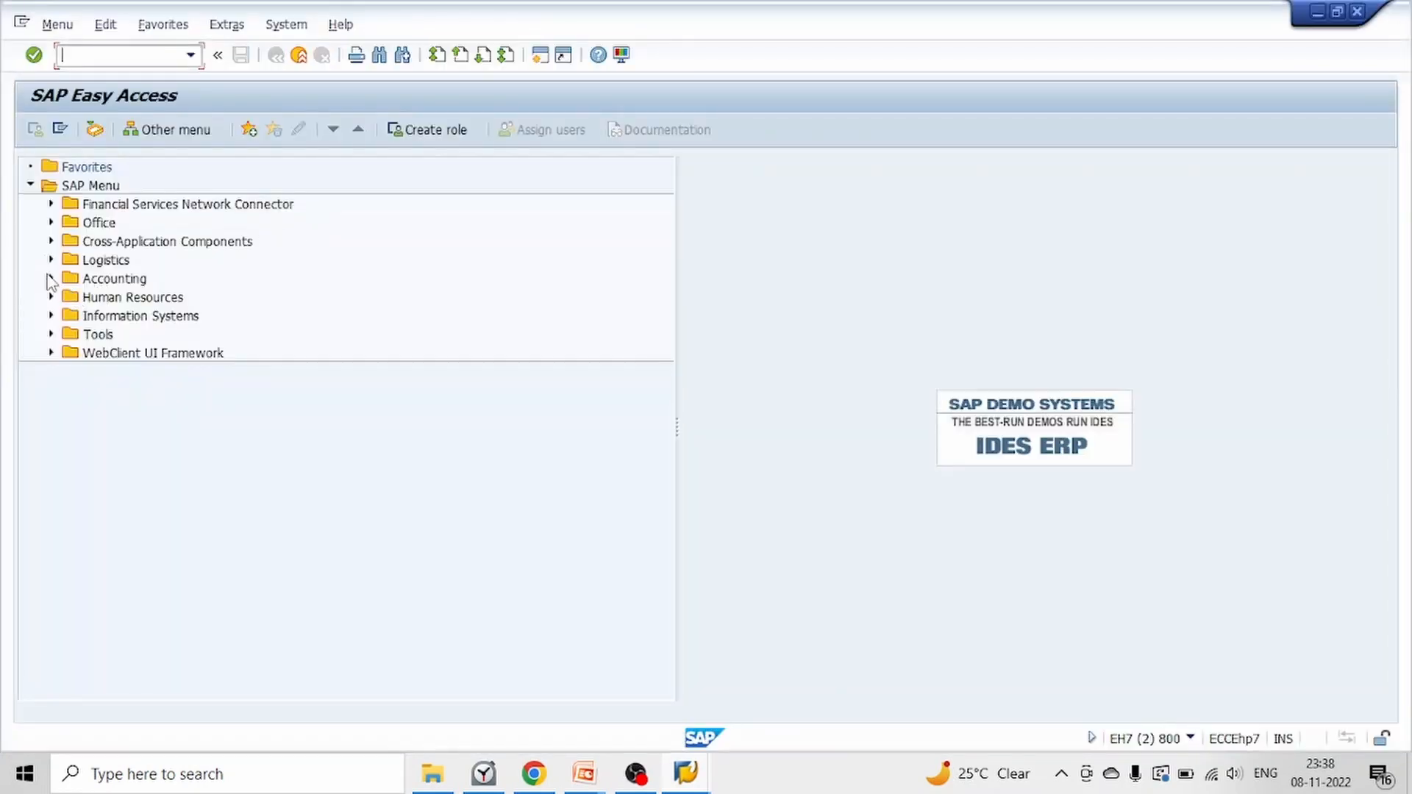
# Open the Cost Centers: Actual/Plan/Variance report from the plan/actual comparisons of Cost Center Accounting
pyautogui.click(51, 279)
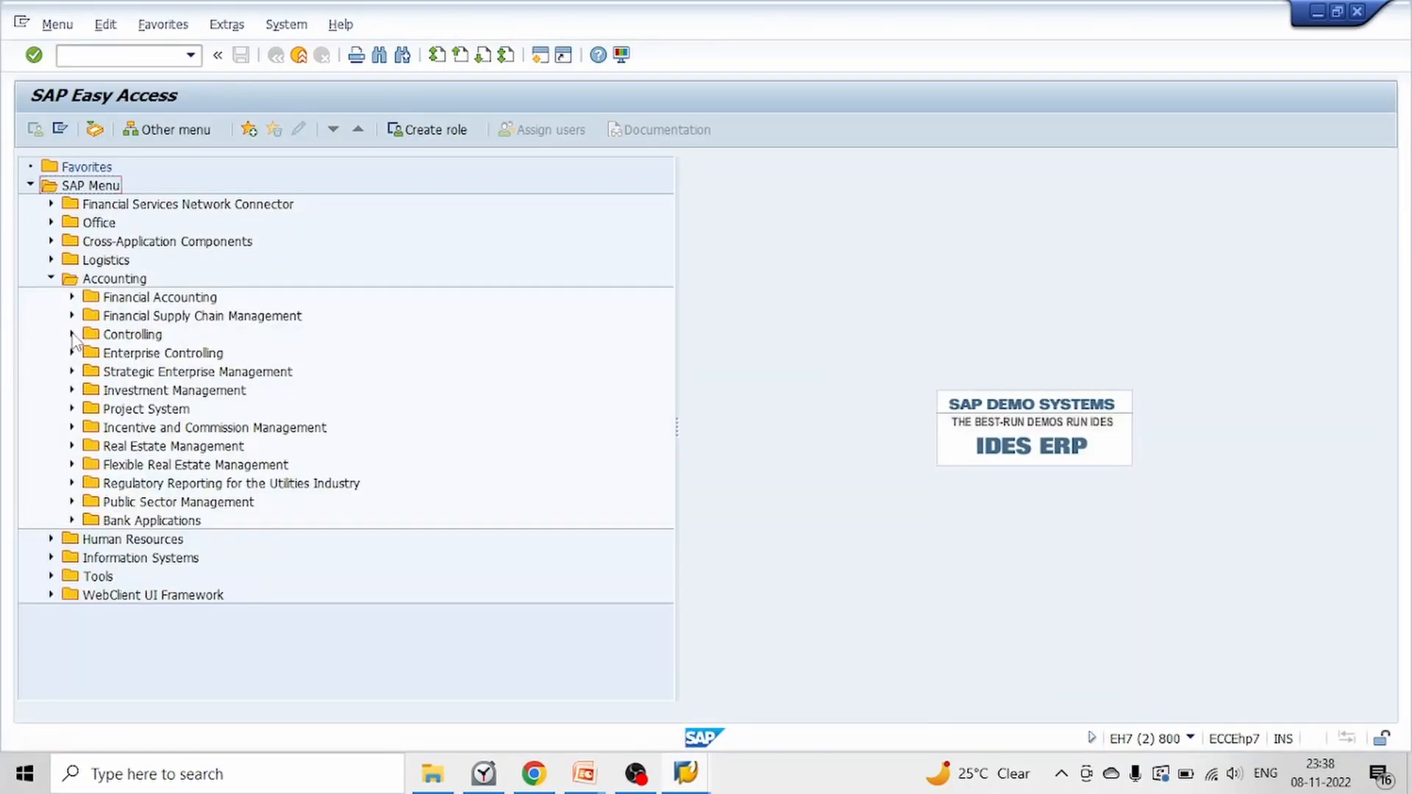
pyautogui.click(72, 334)
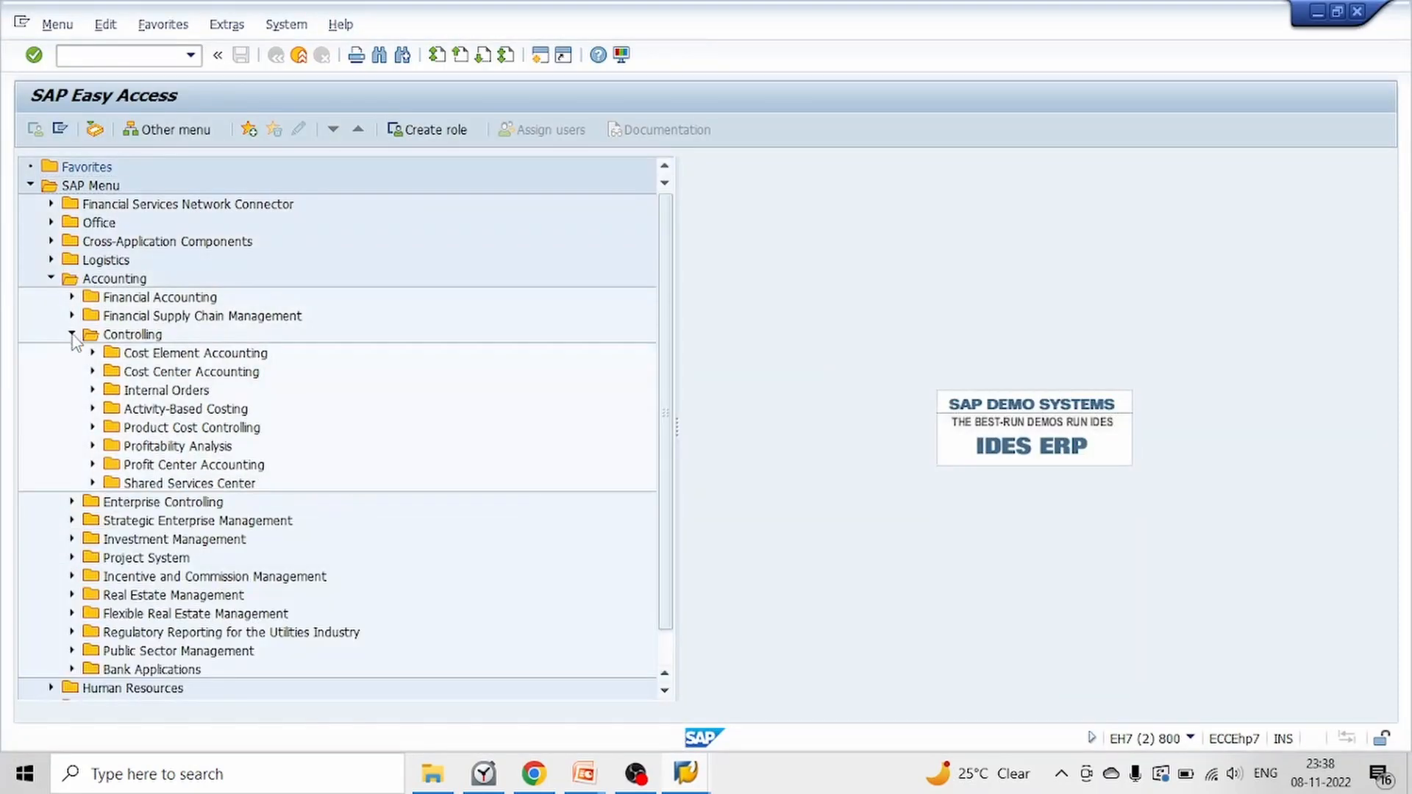
pyautogui.click(93, 372)
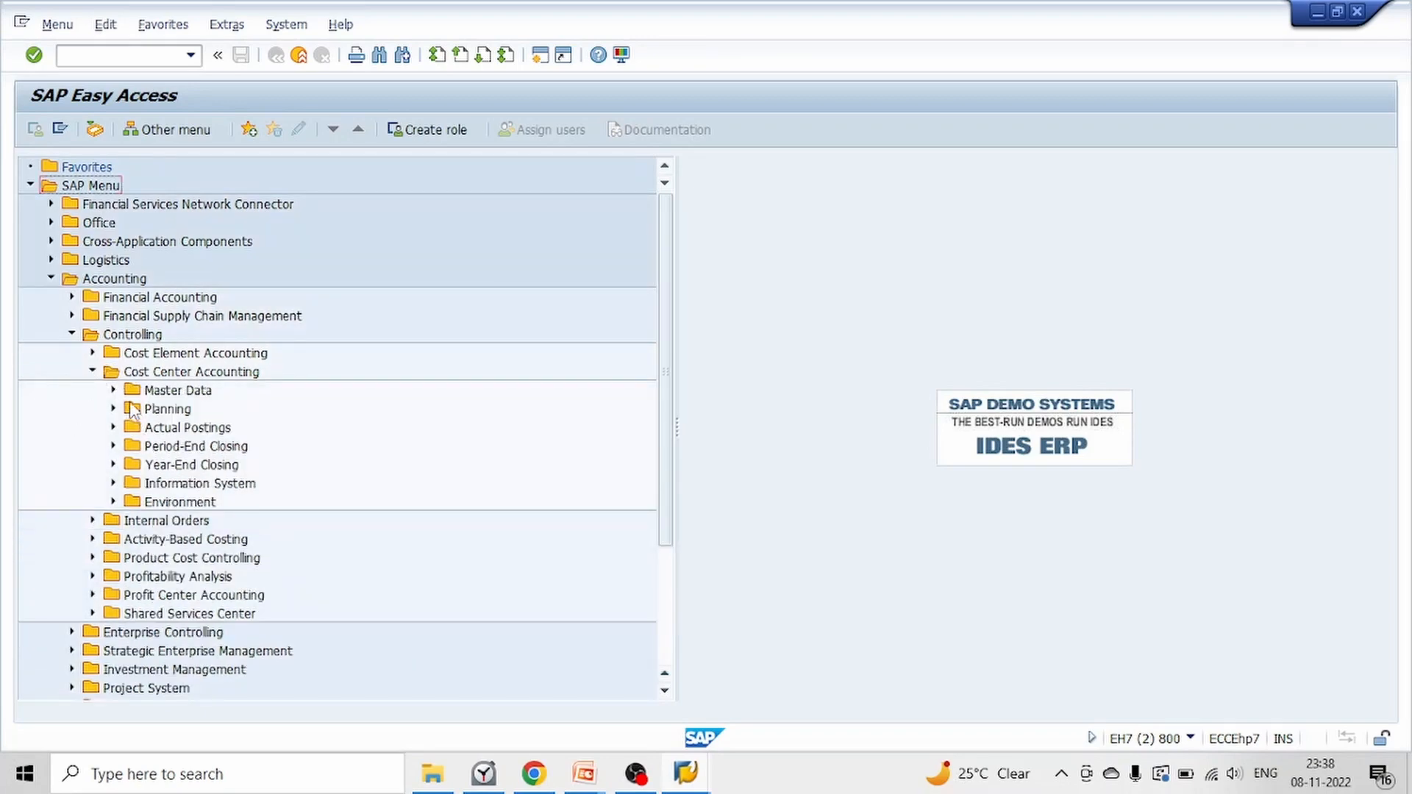
pyautogui.click(113, 484)
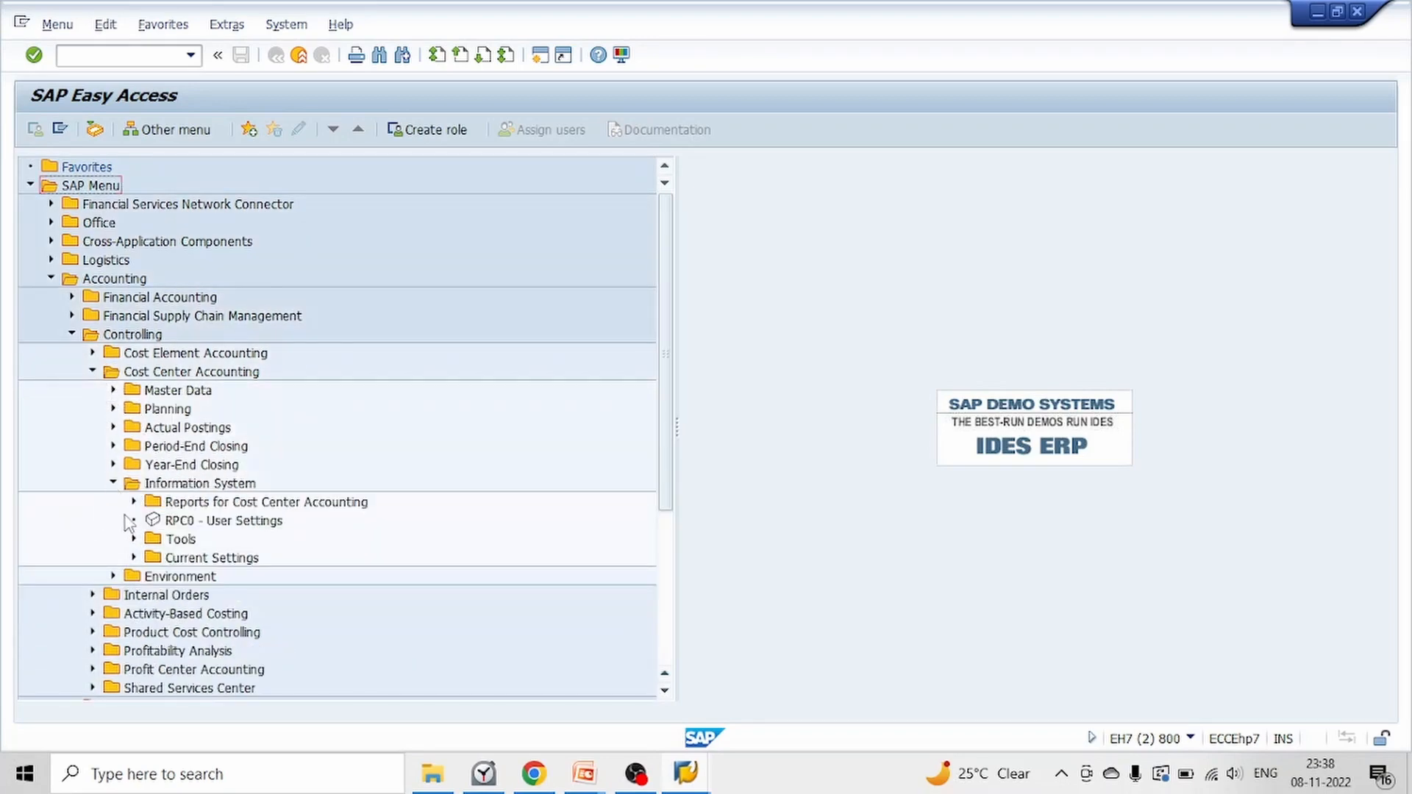
pyautogui.click(133, 503)
pyautogui.click(155, 521)
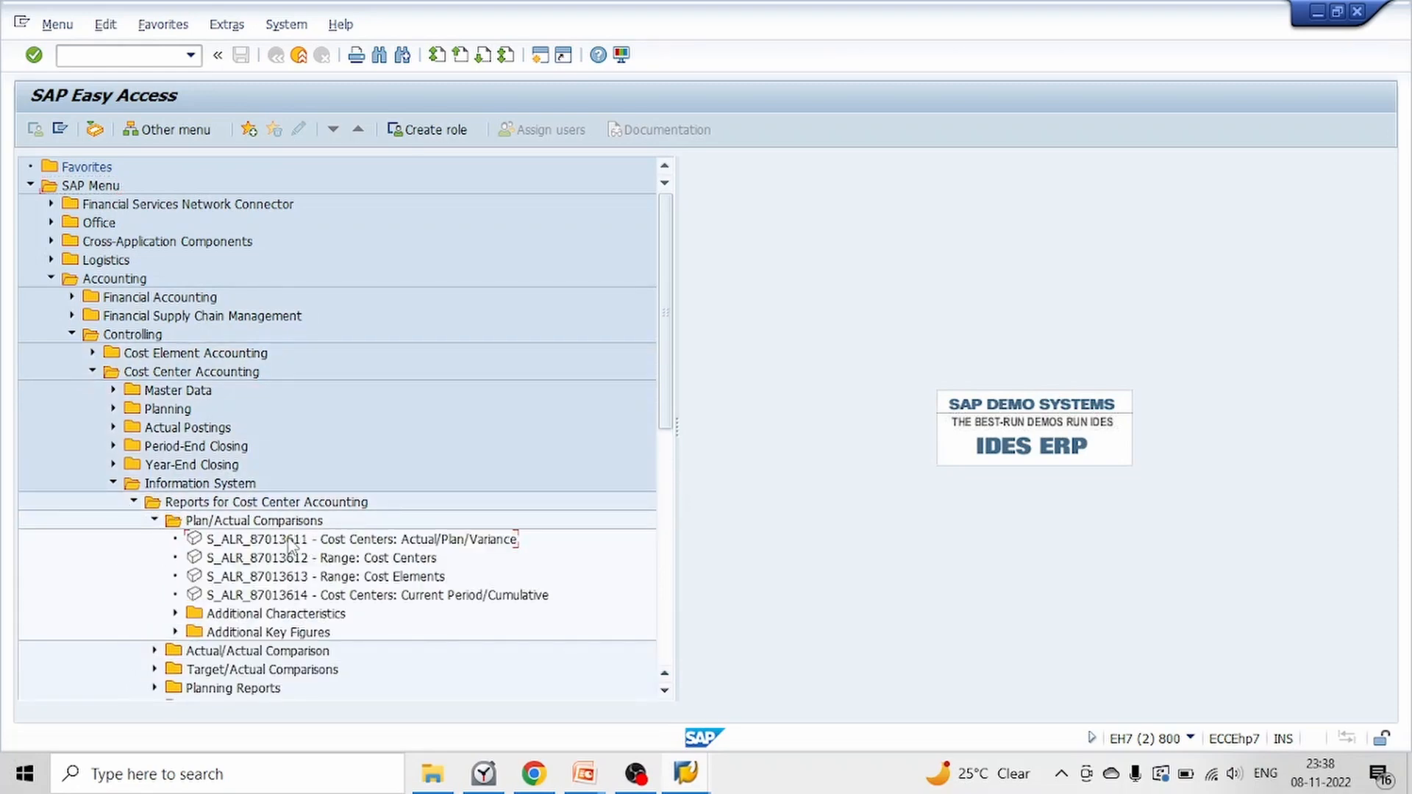
pyautogui.doubleClick(323, 540)
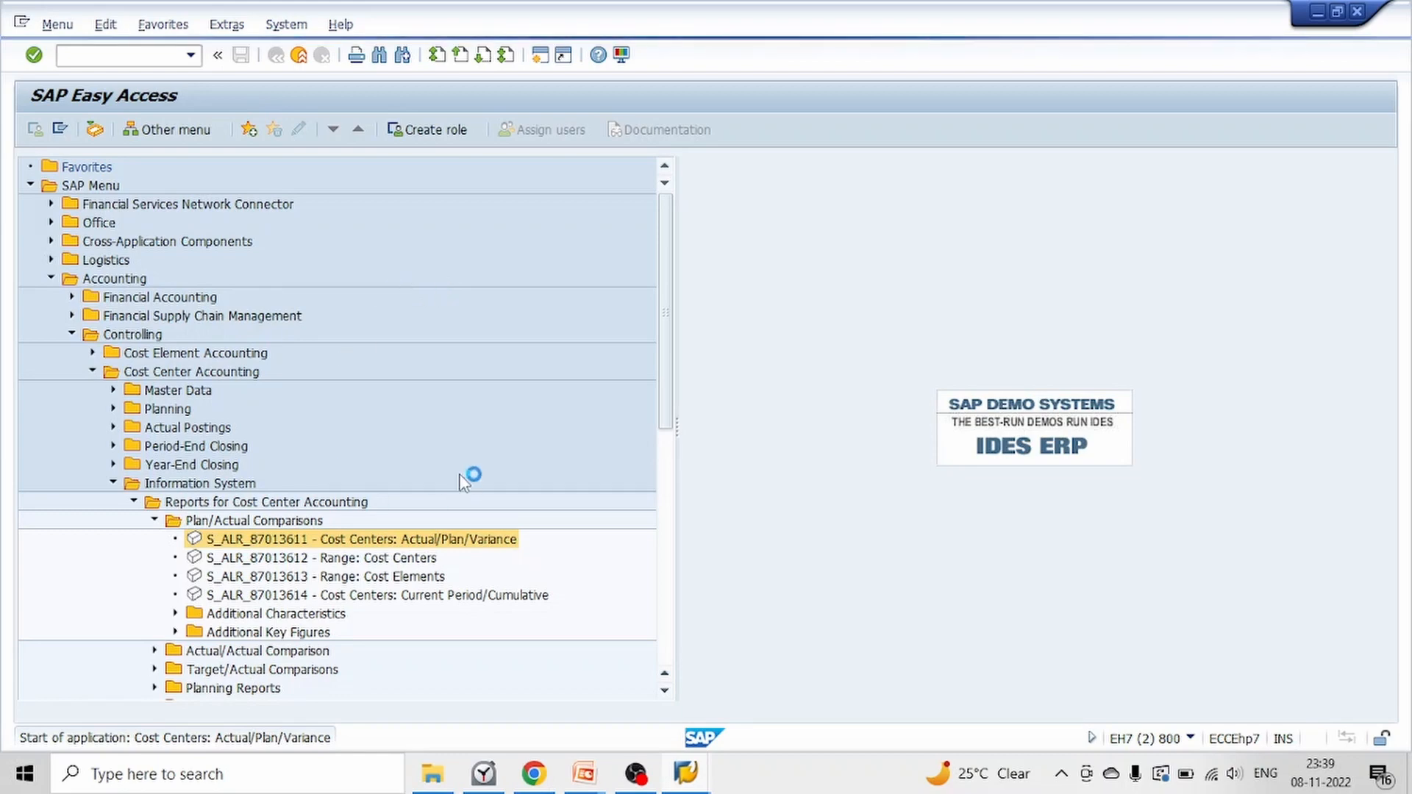
# Select the cost centers CC_ADM, CC_PRD, CC_HRD and CC_ITD as single values and run the report
pyautogui.click(301, 392)
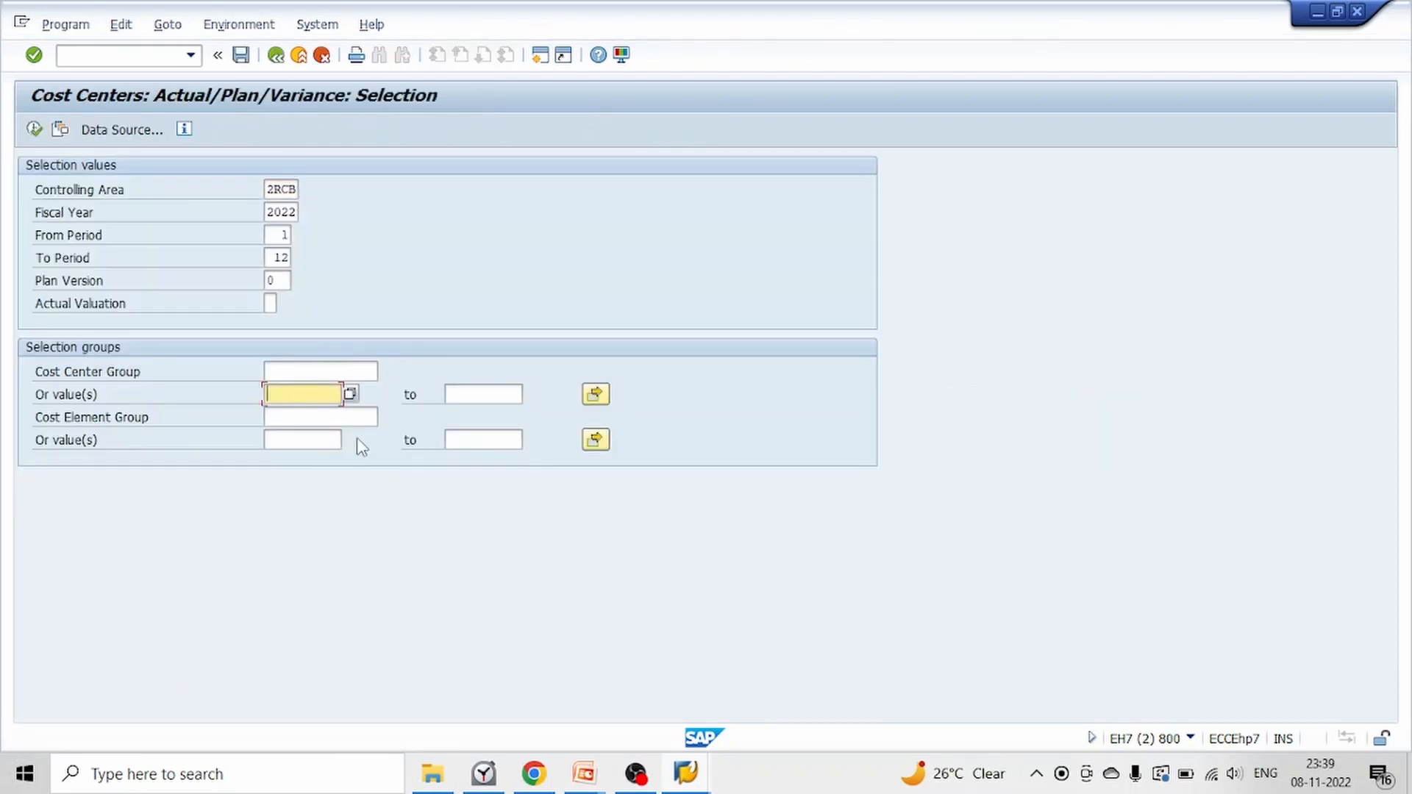
pyautogui.click(596, 394)
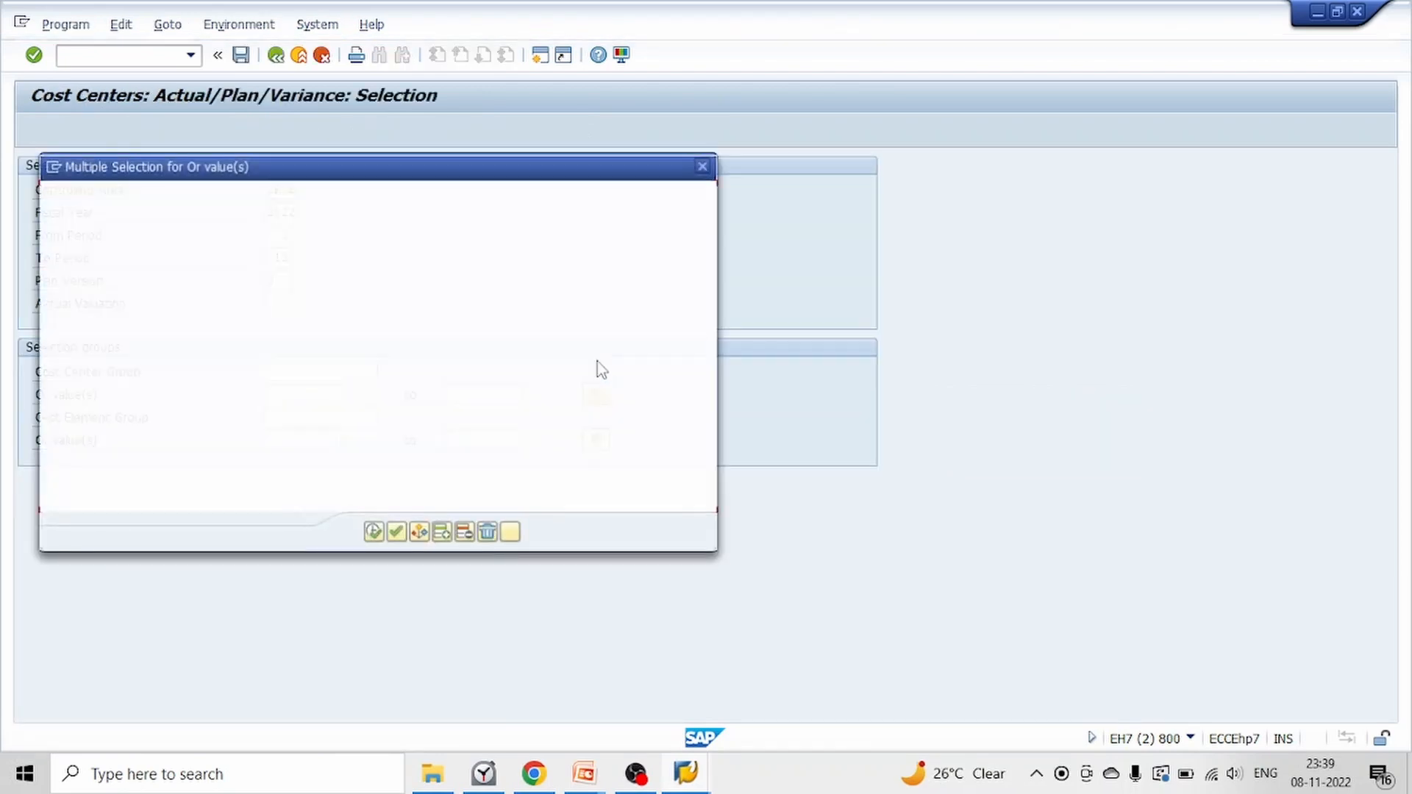
pyautogui.click(592, 781)
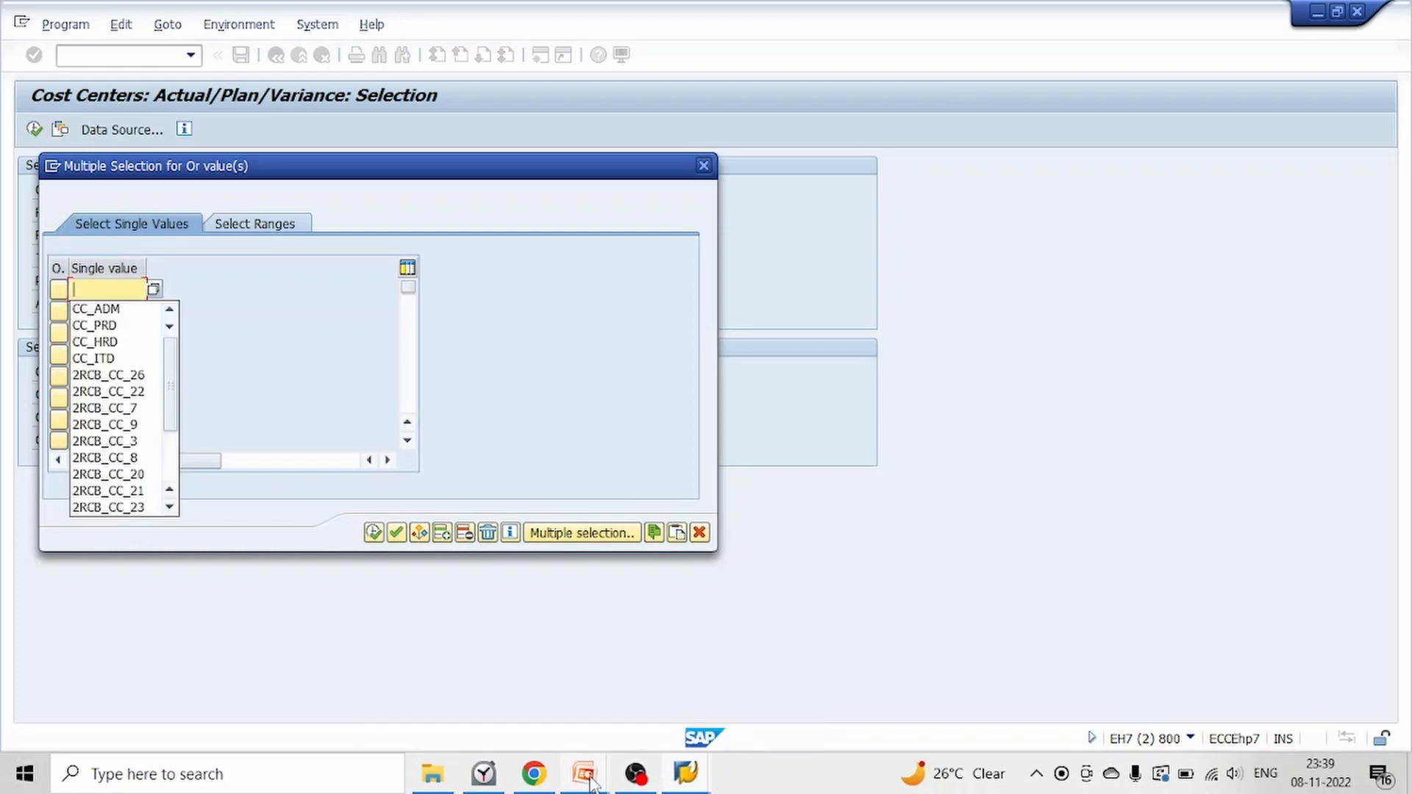
pyautogui.click(114, 312)
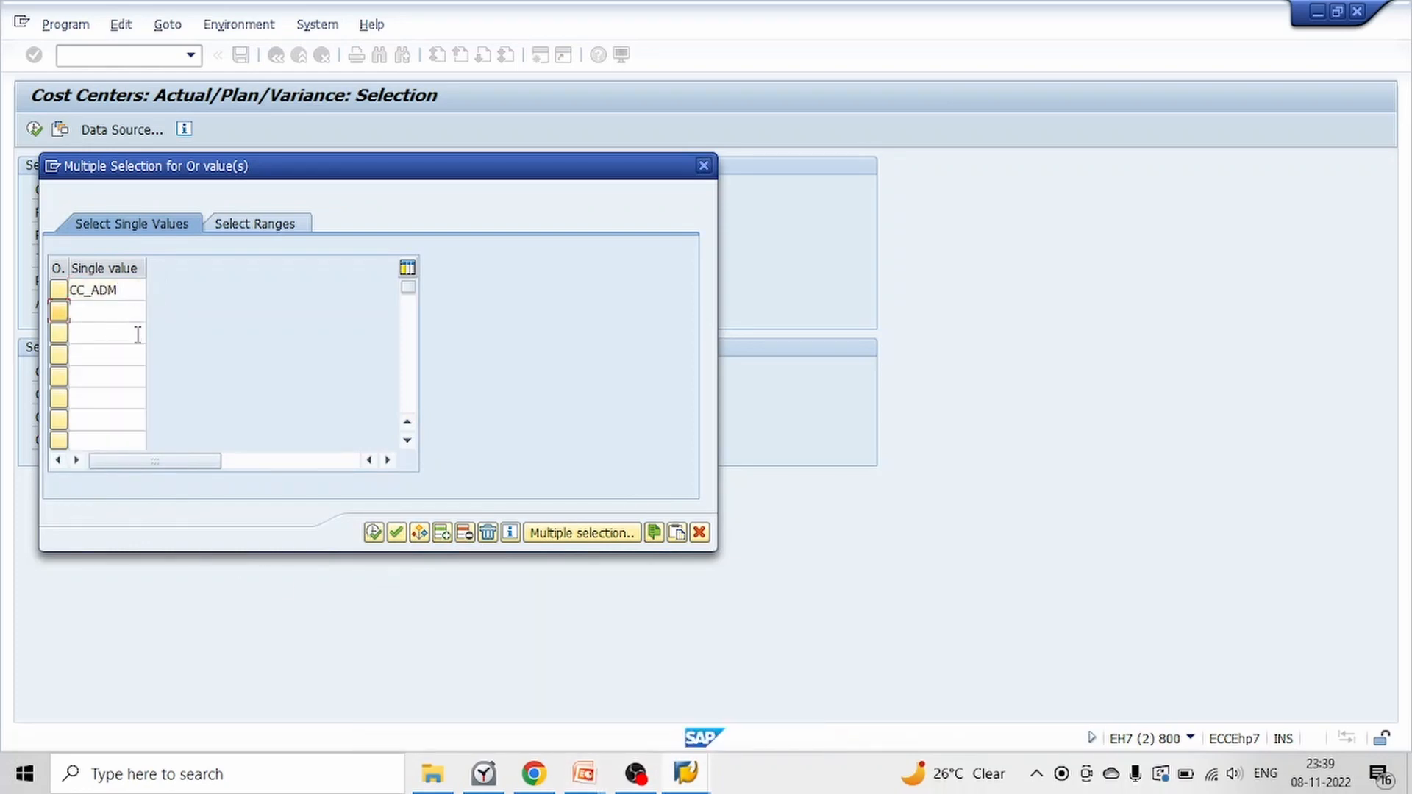
pyautogui.write('CC')
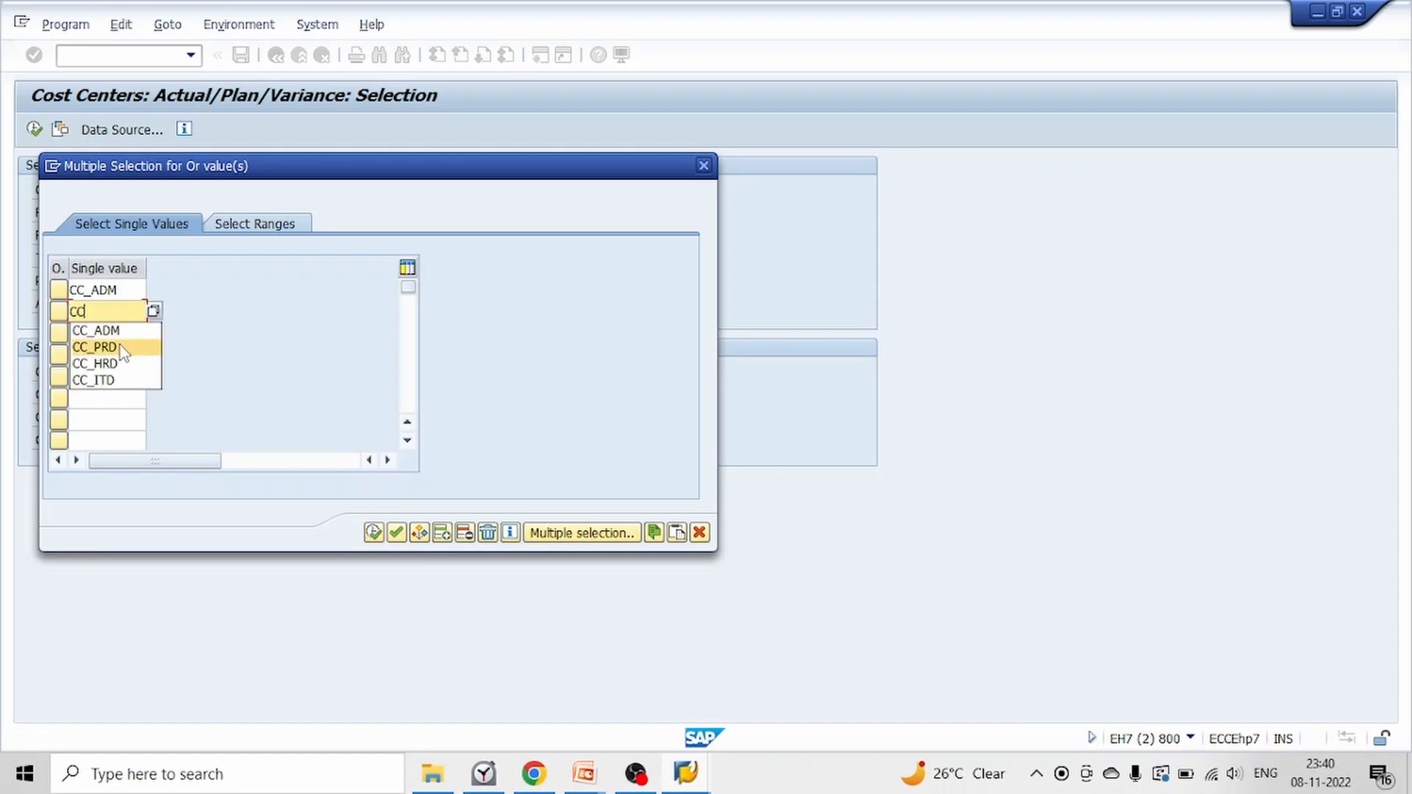
pyautogui.click(120, 345)
pyautogui.click(118, 334)
pyautogui.write('CC')
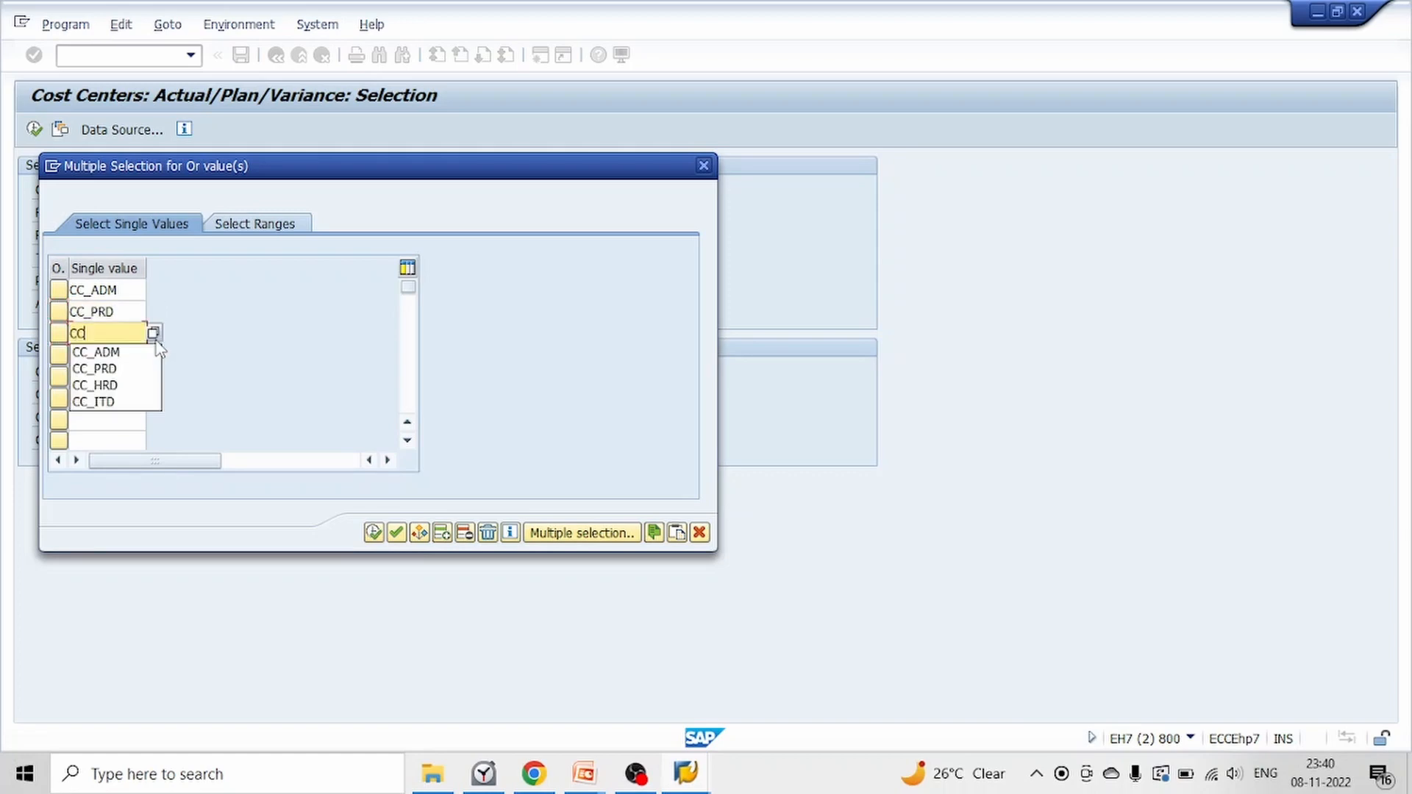
pyautogui.click(128, 389)
pyautogui.press('Down')
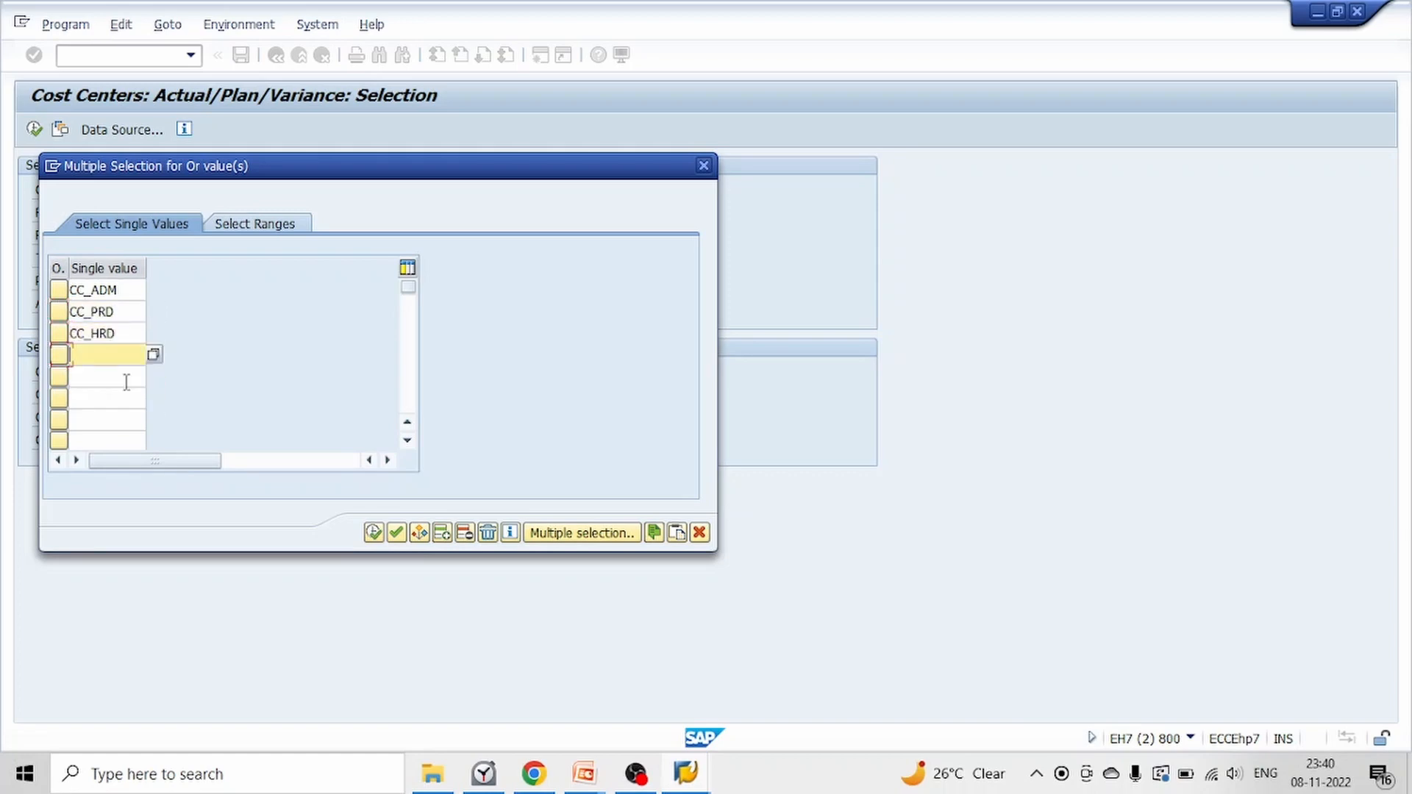
pyautogui.write('CC')
pyautogui.click(108, 425)
pyautogui.click(390, 531)
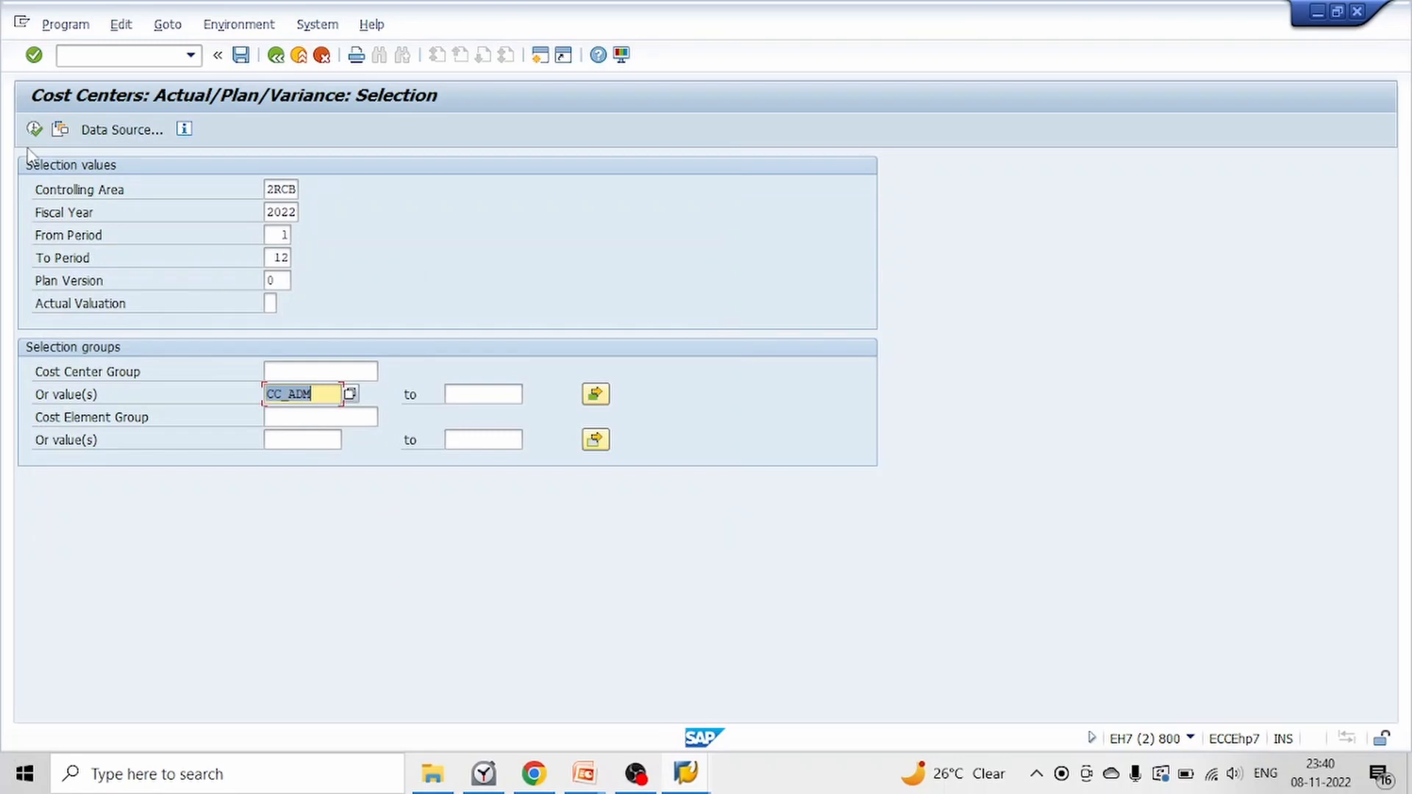
pyautogui.click(34, 130)
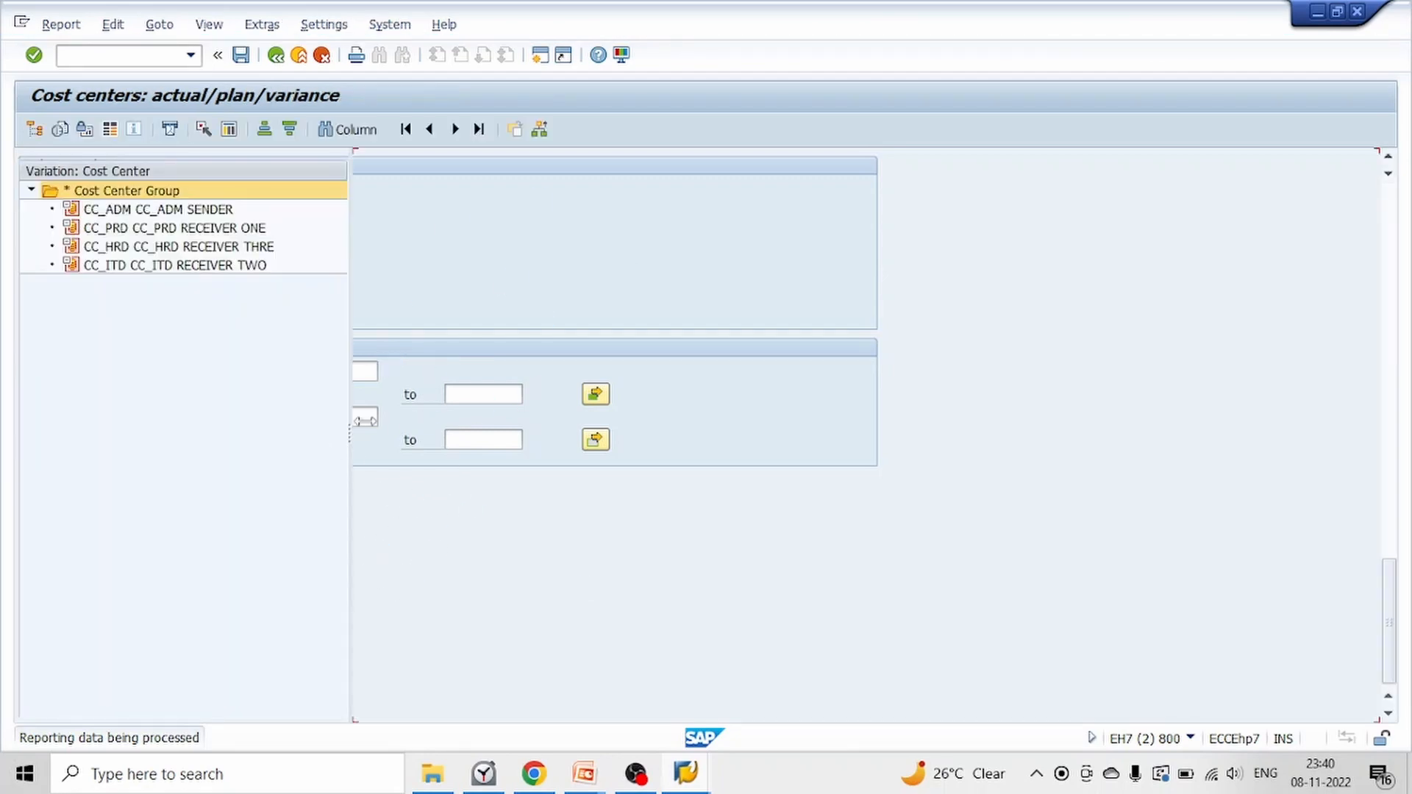
# Examine the plan costs of sender CC_ADM and drill into the 4016 amount with the actual line items report
pyautogui.click(128, 212)
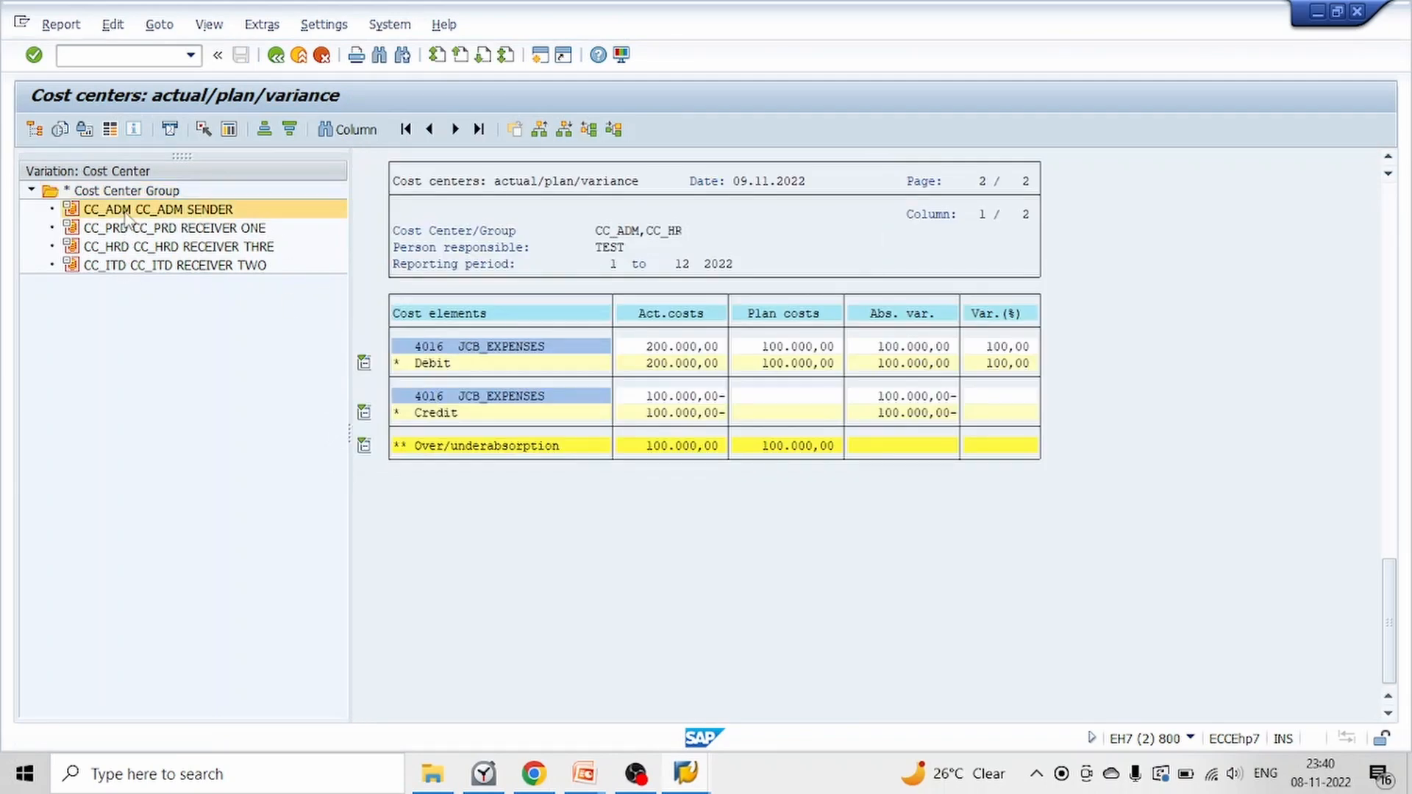
pyautogui.click(795, 347)
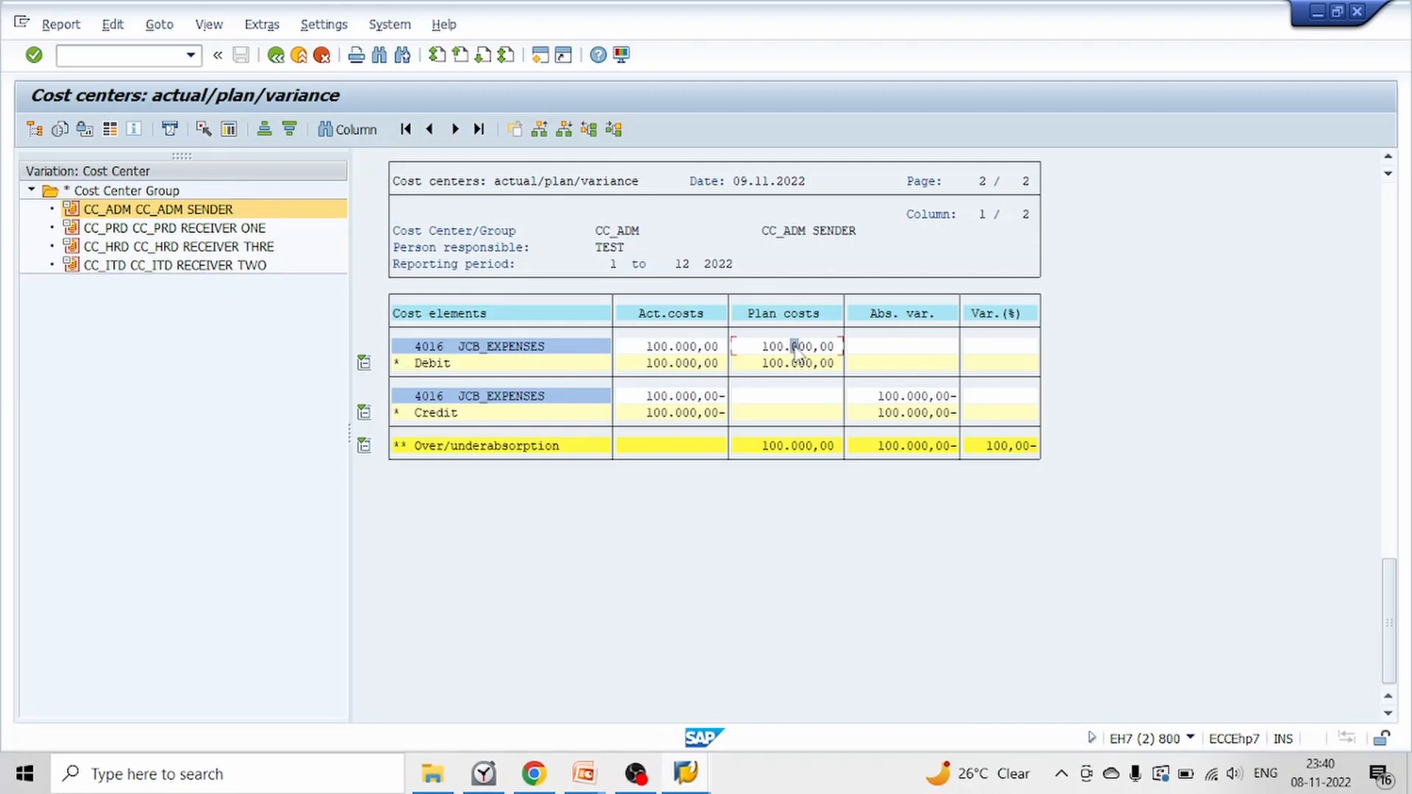
pyautogui.doubleClick(797, 352)
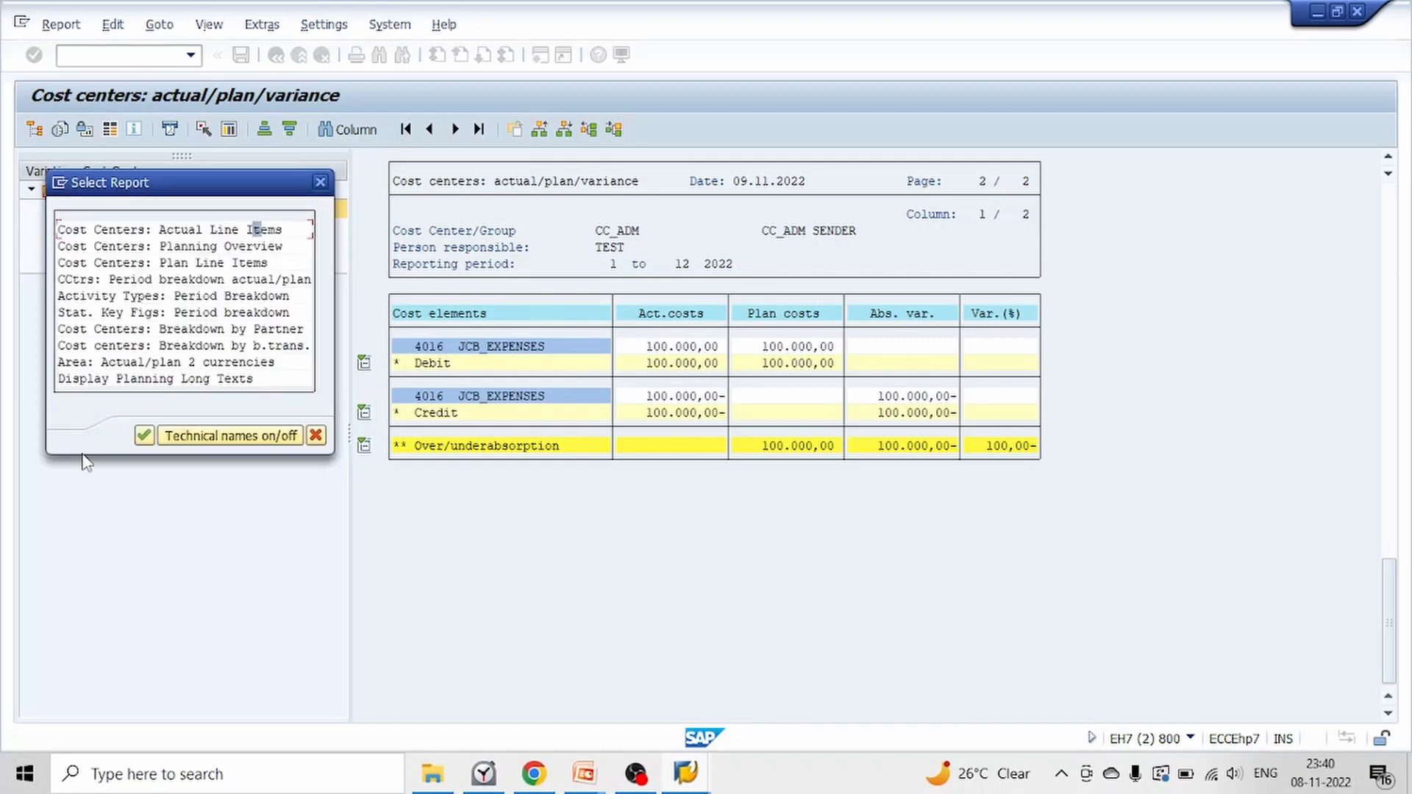
pyautogui.click(144, 437)
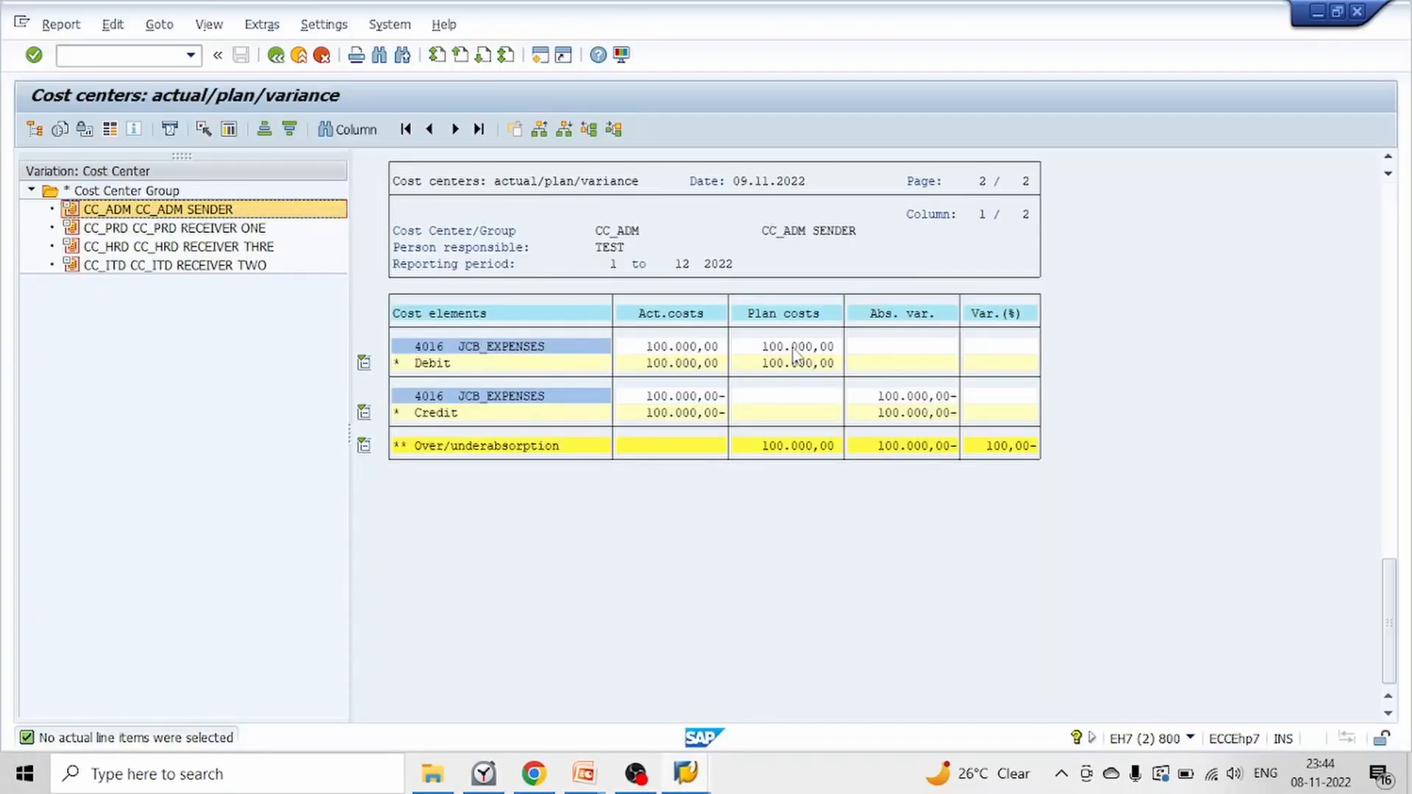
pyautogui.click(787, 313)
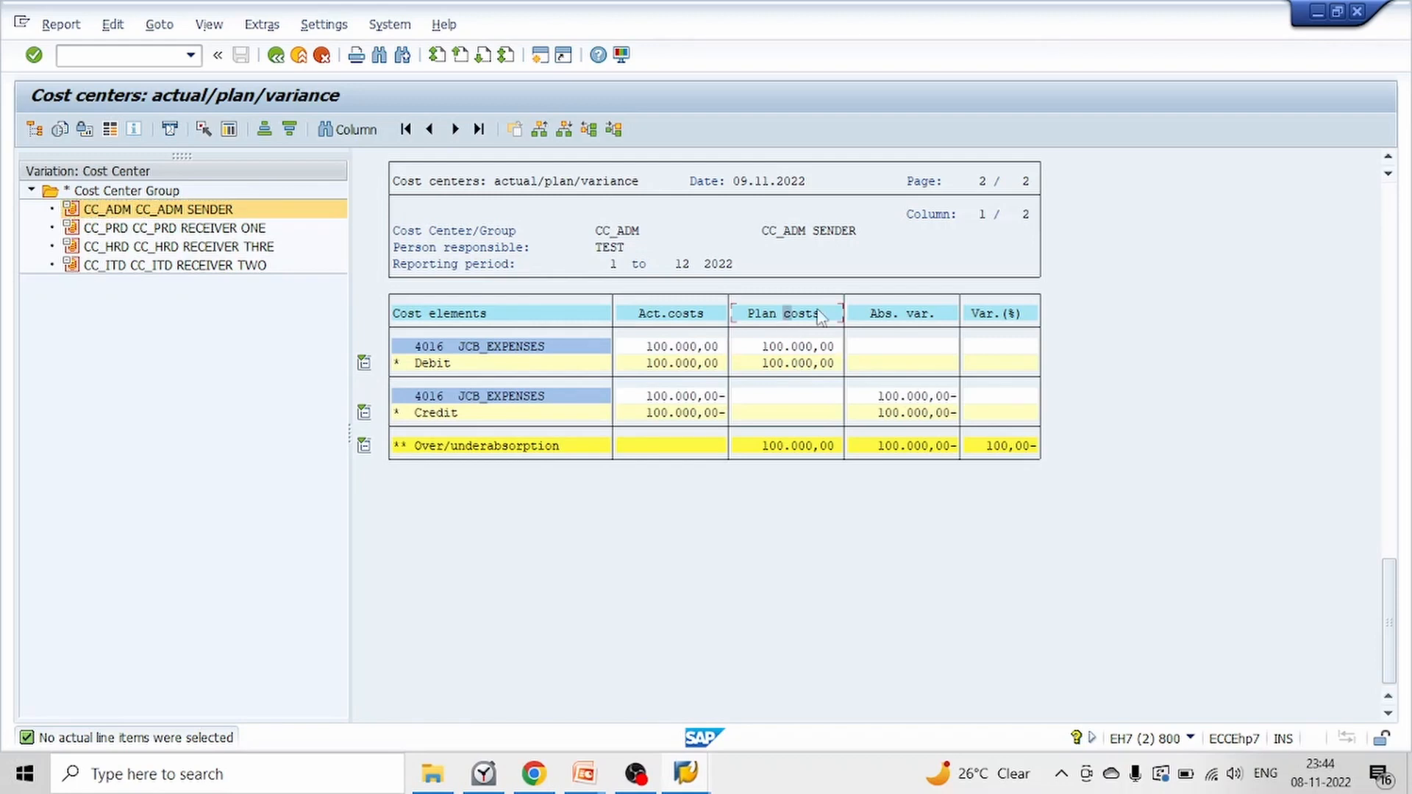
pyautogui.click(825, 234)
# Check the plan costs of the receiver cost centers CC_PRD, CC_HRD and CC_ITD in the report
pyautogui.click(211, 229)
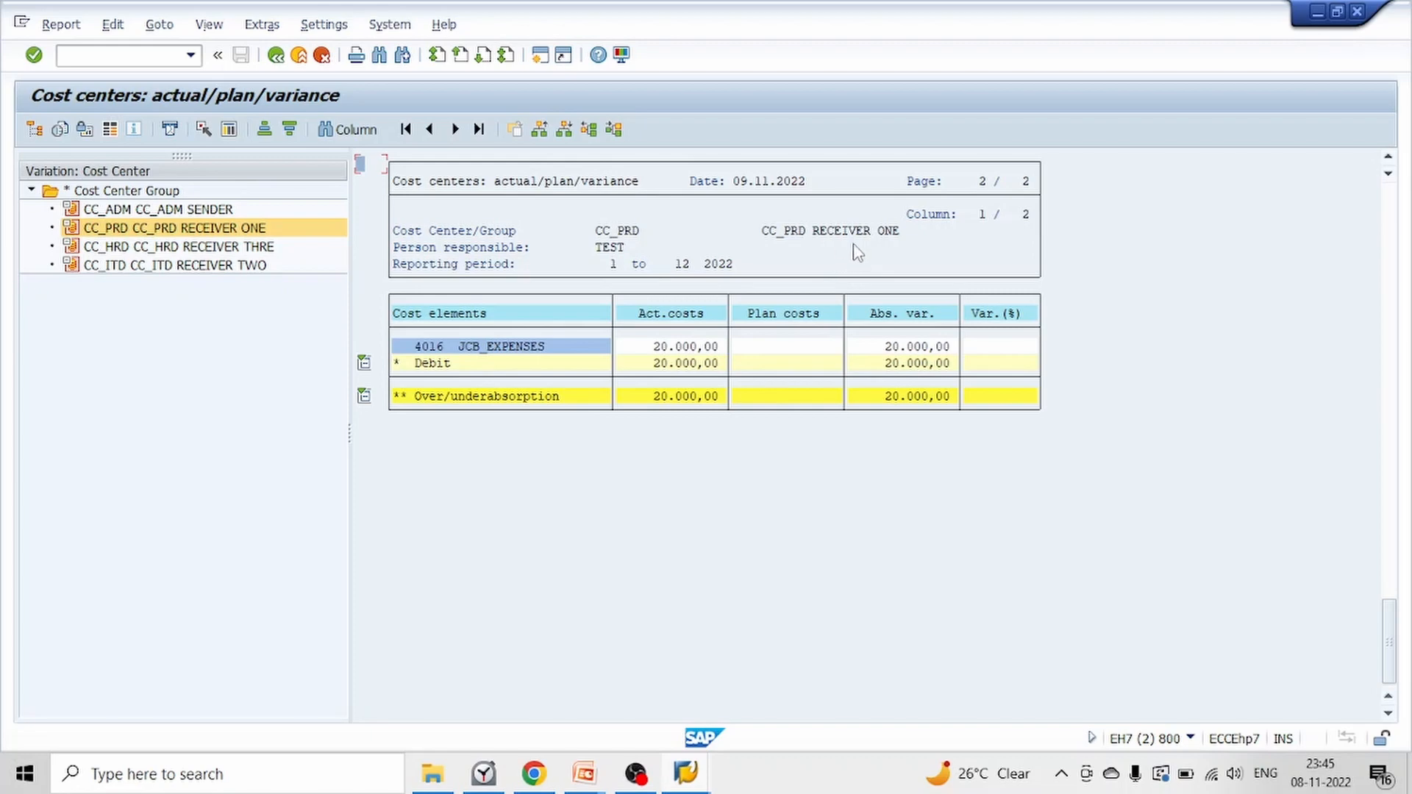
pyautogui.click(266, 248)
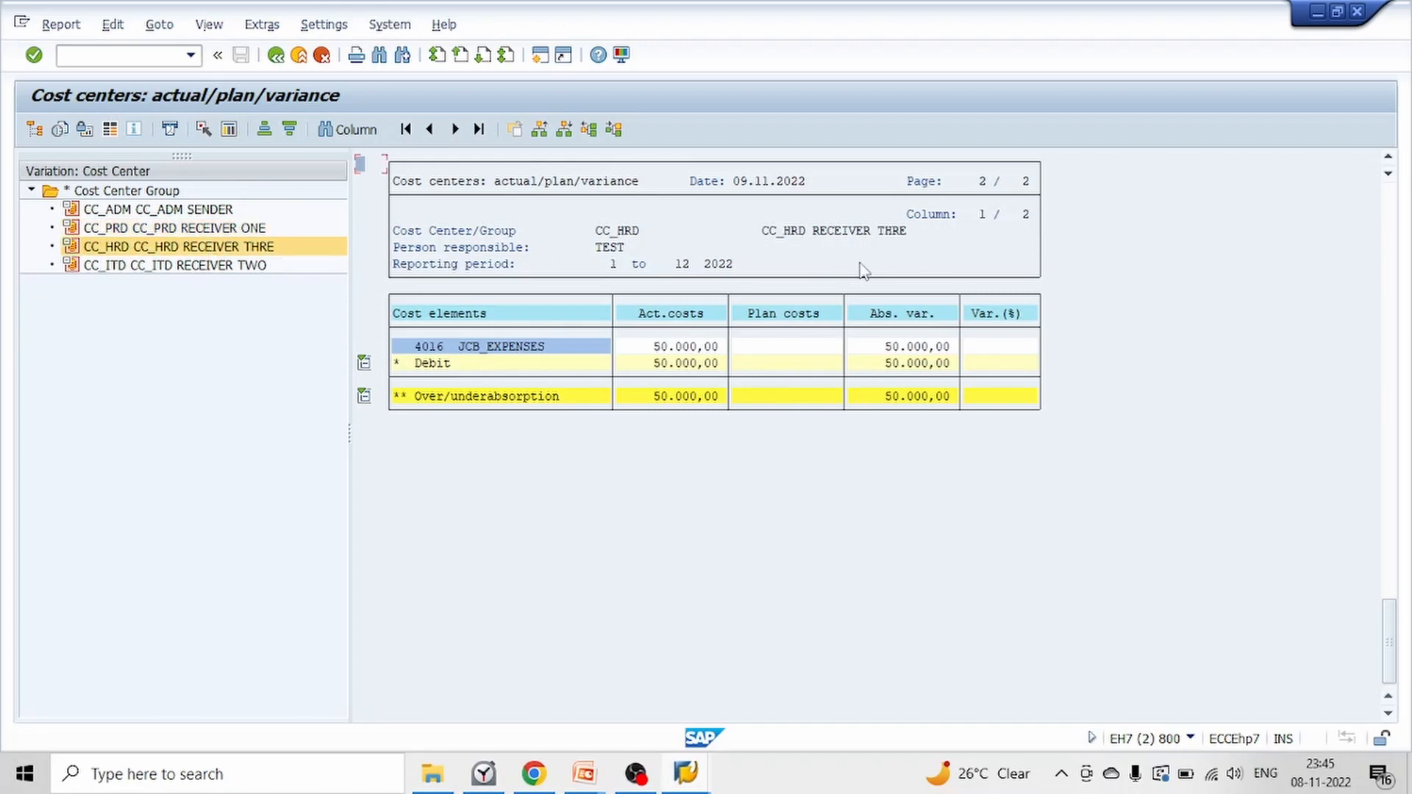
pyautogui.click(781, 359)
pyautogui.click(218, 267)
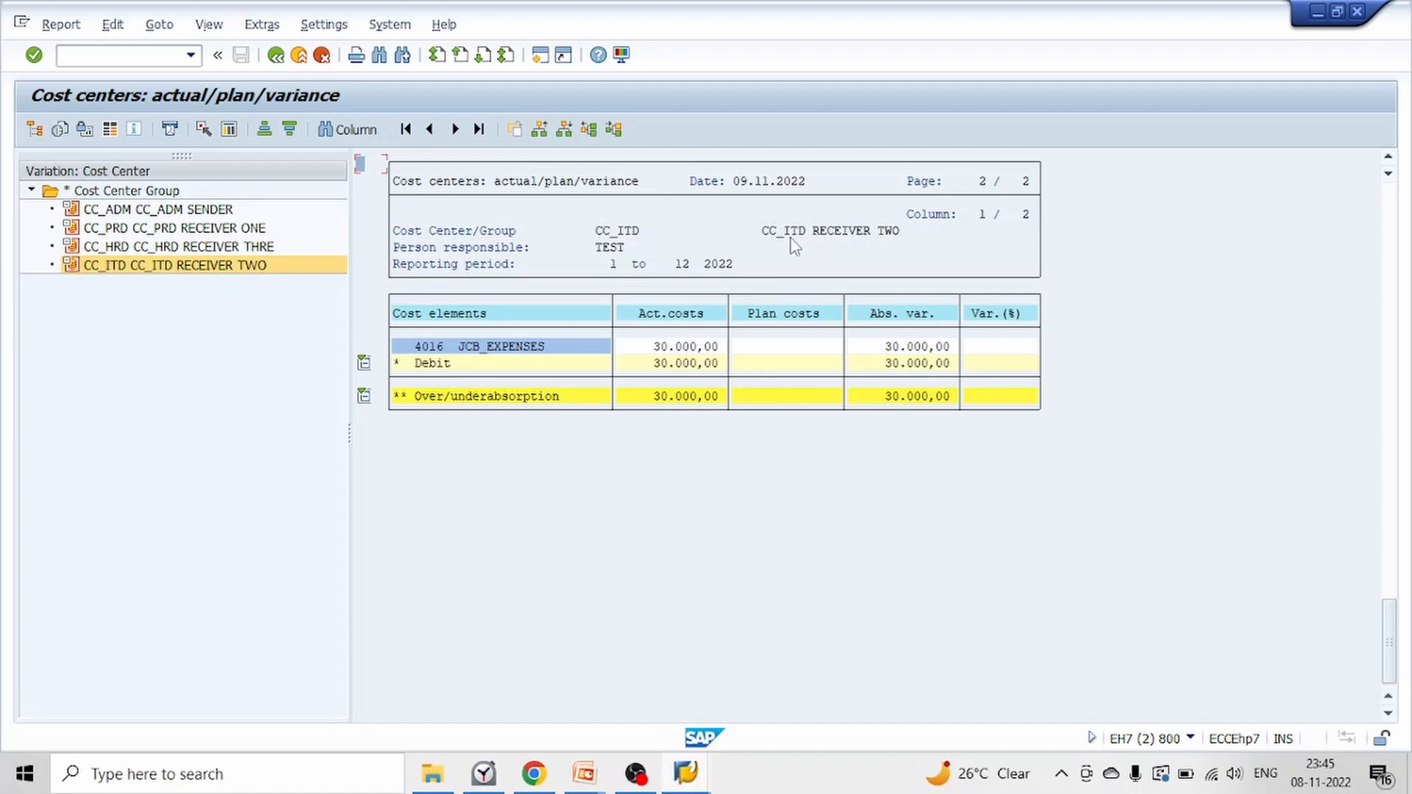
pyautogui.click(774, 363)
pyautogui.click(789, 347)
# Start transaction KSV7 in a new session and create plan distribution cycle D600 with start date 01.11.2022
pyautogui.click(540, 55)
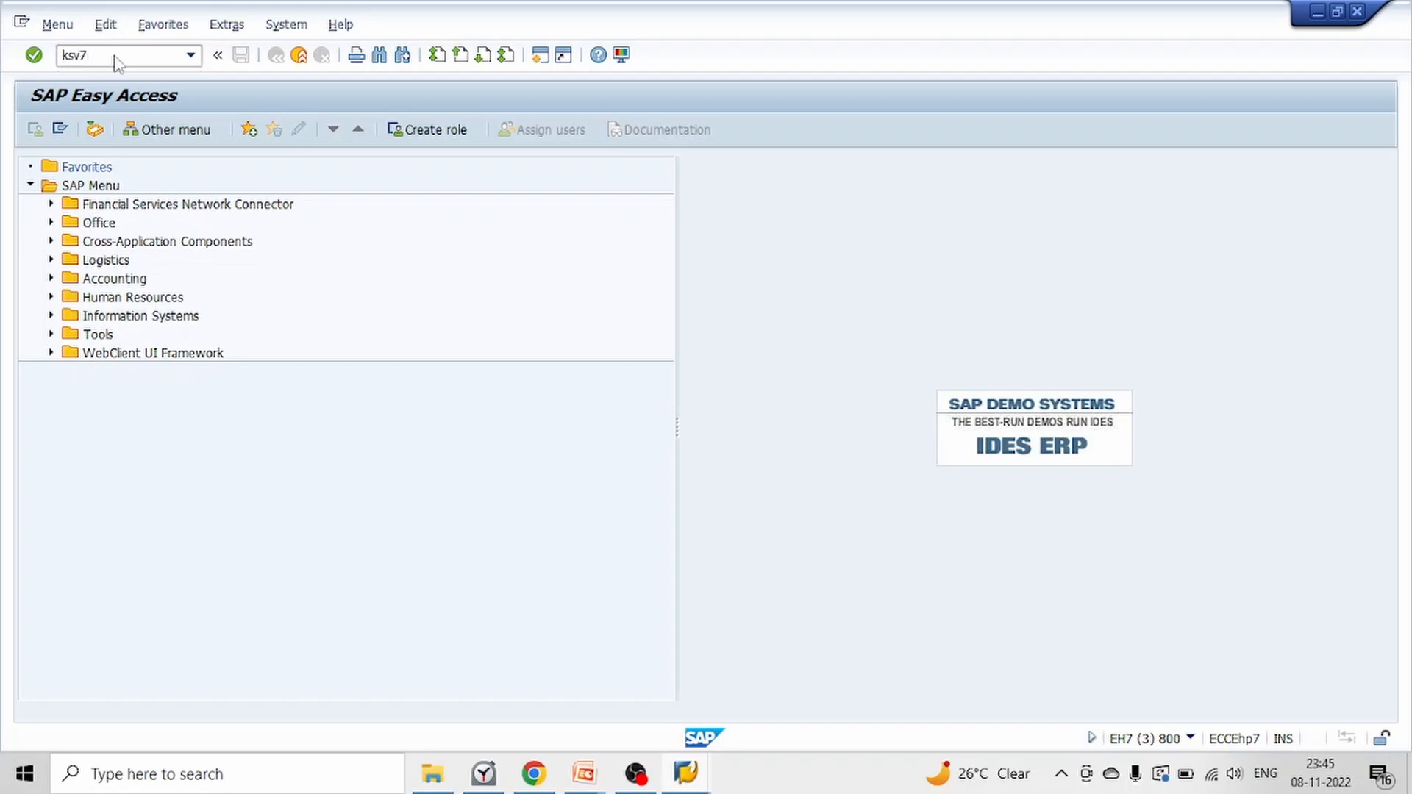
pyautogui.press('Return')
pyautogui.write('d')
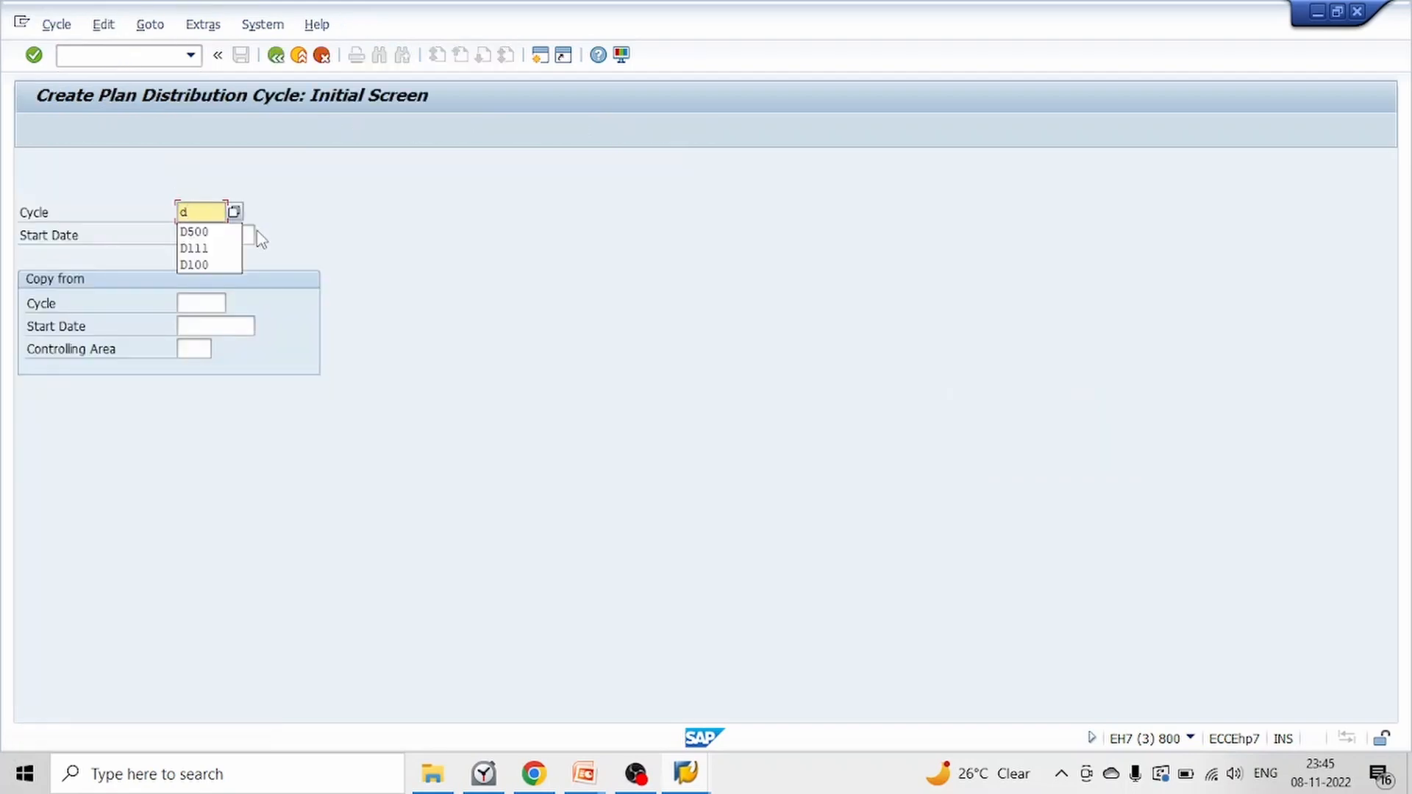
pyautogui.press('BackSpace')
pyautogui.write('D600')
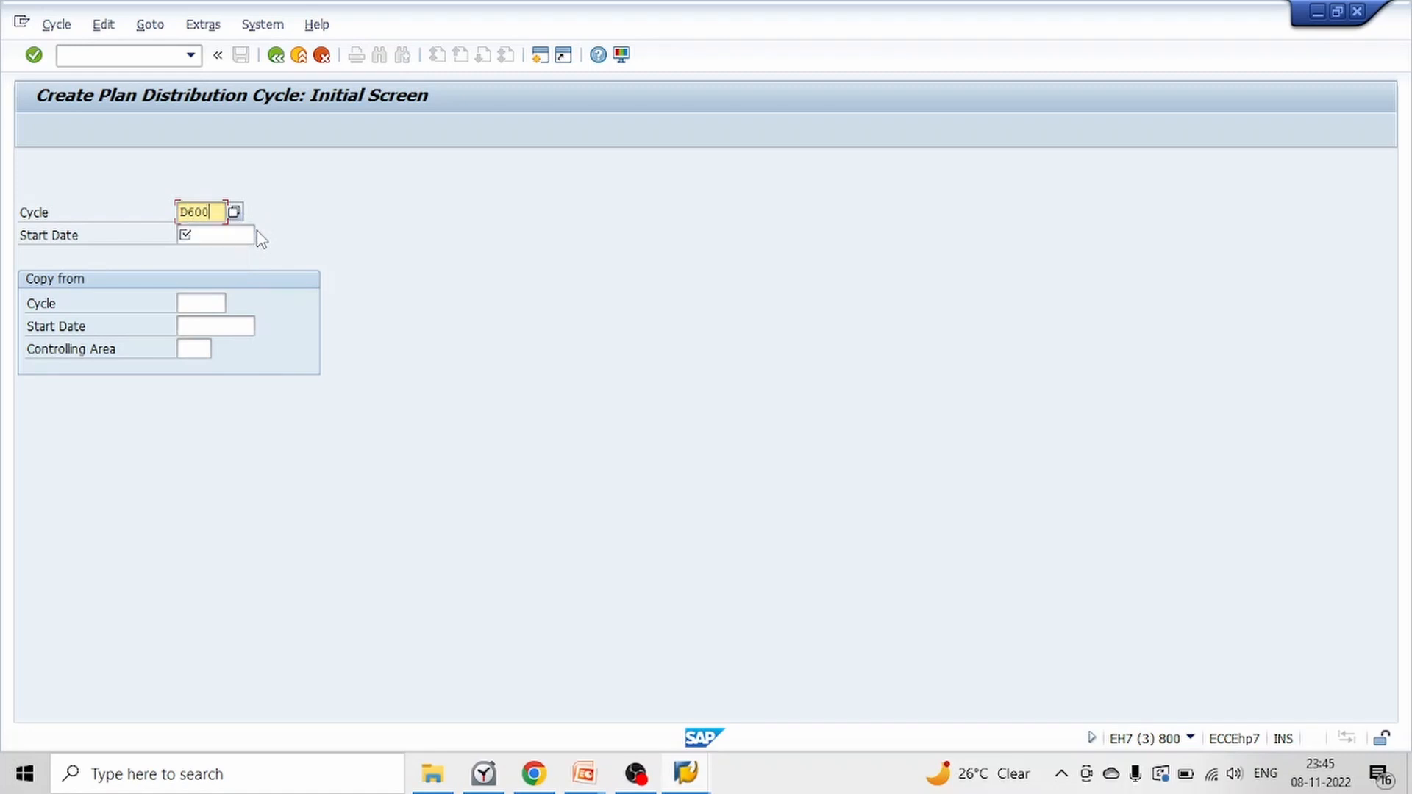
pyautogui.click(257, 231)
pyautogui.write('01.11.202')
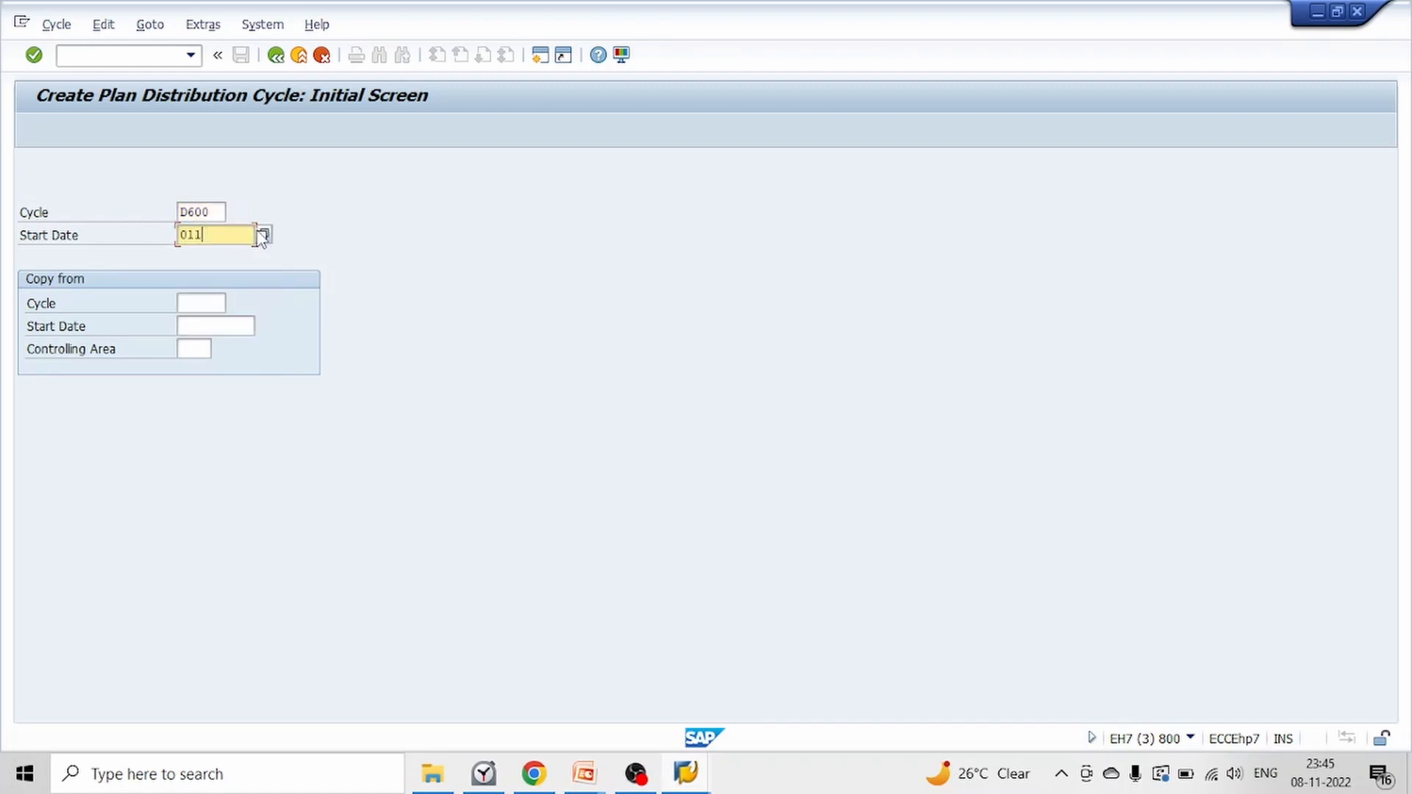
pyautogui.write('2')
pyautogui.press('Return')
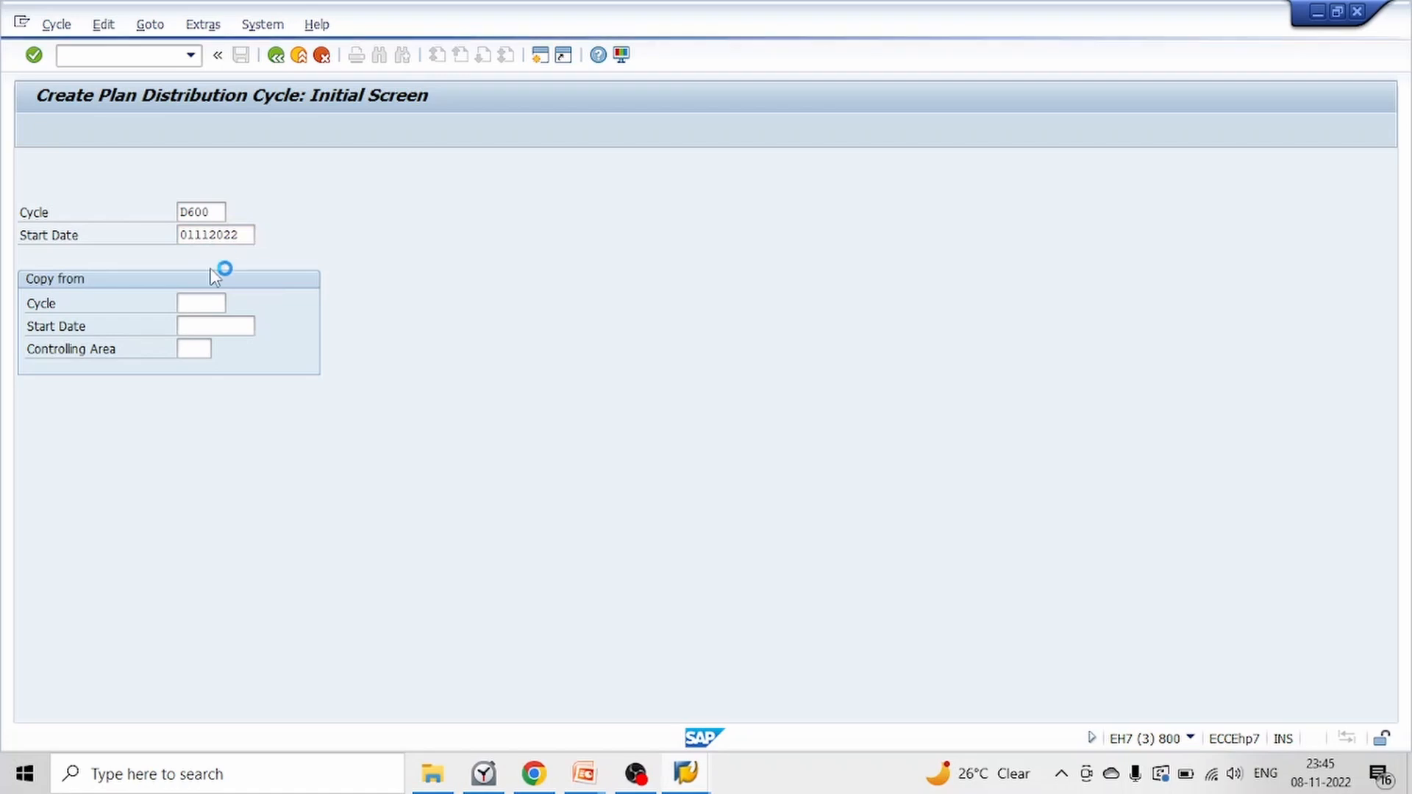
# Enter "D600 PLAN COST DIST CYCLE" as the cycle text and save the cycle to the proposed customizing request
pyautogui.press('Down')
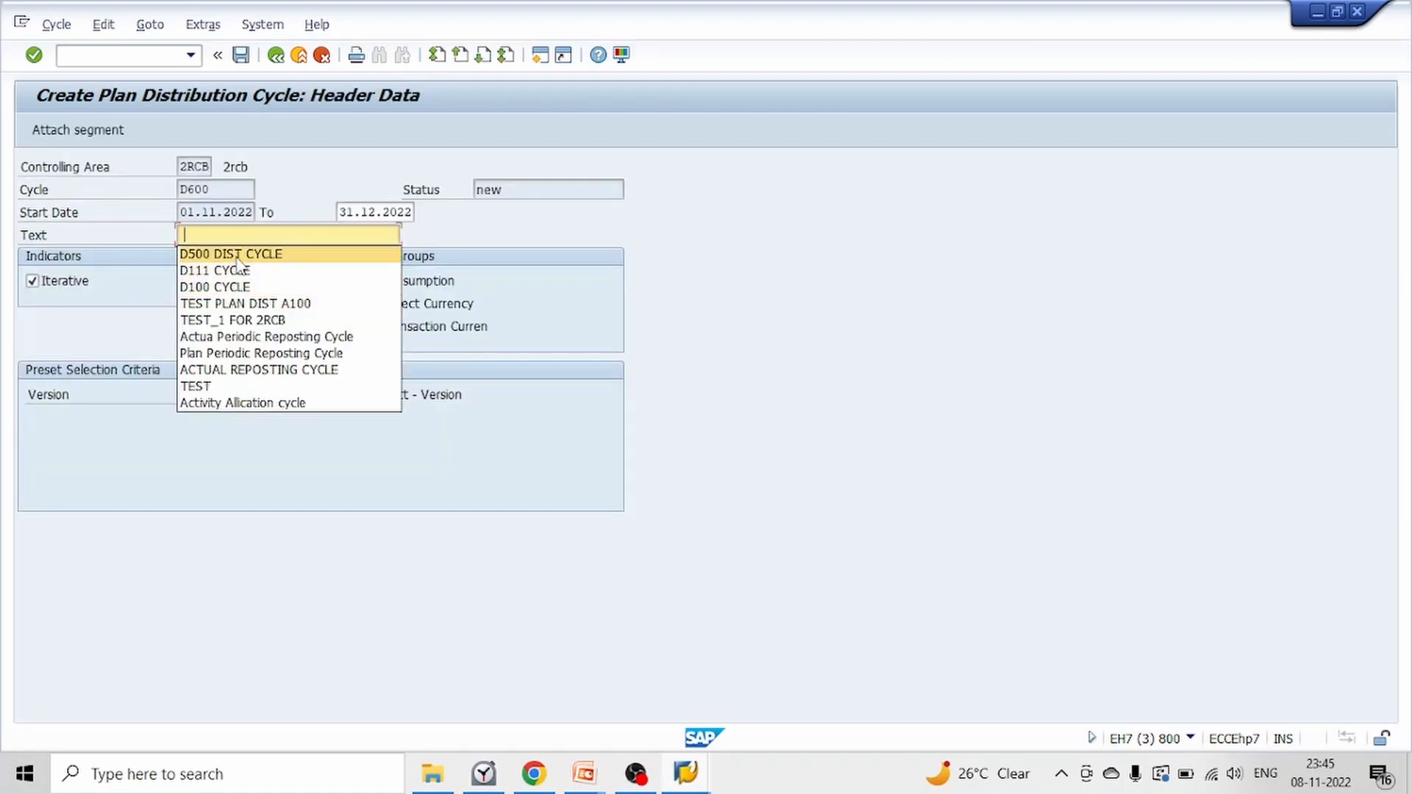
pyautogui.write('D')
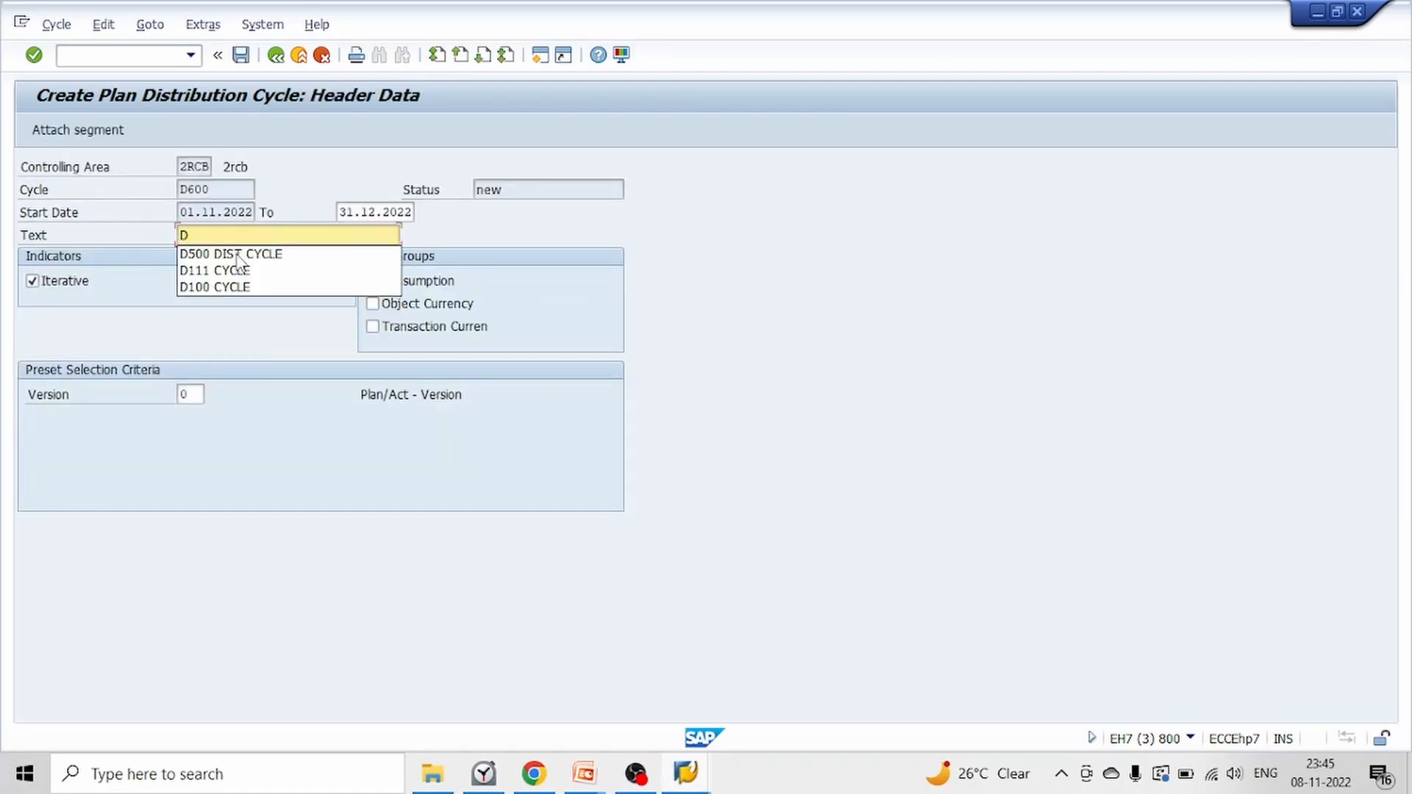
pyautogui.write('600 PLAN COST DIST CYCLE')
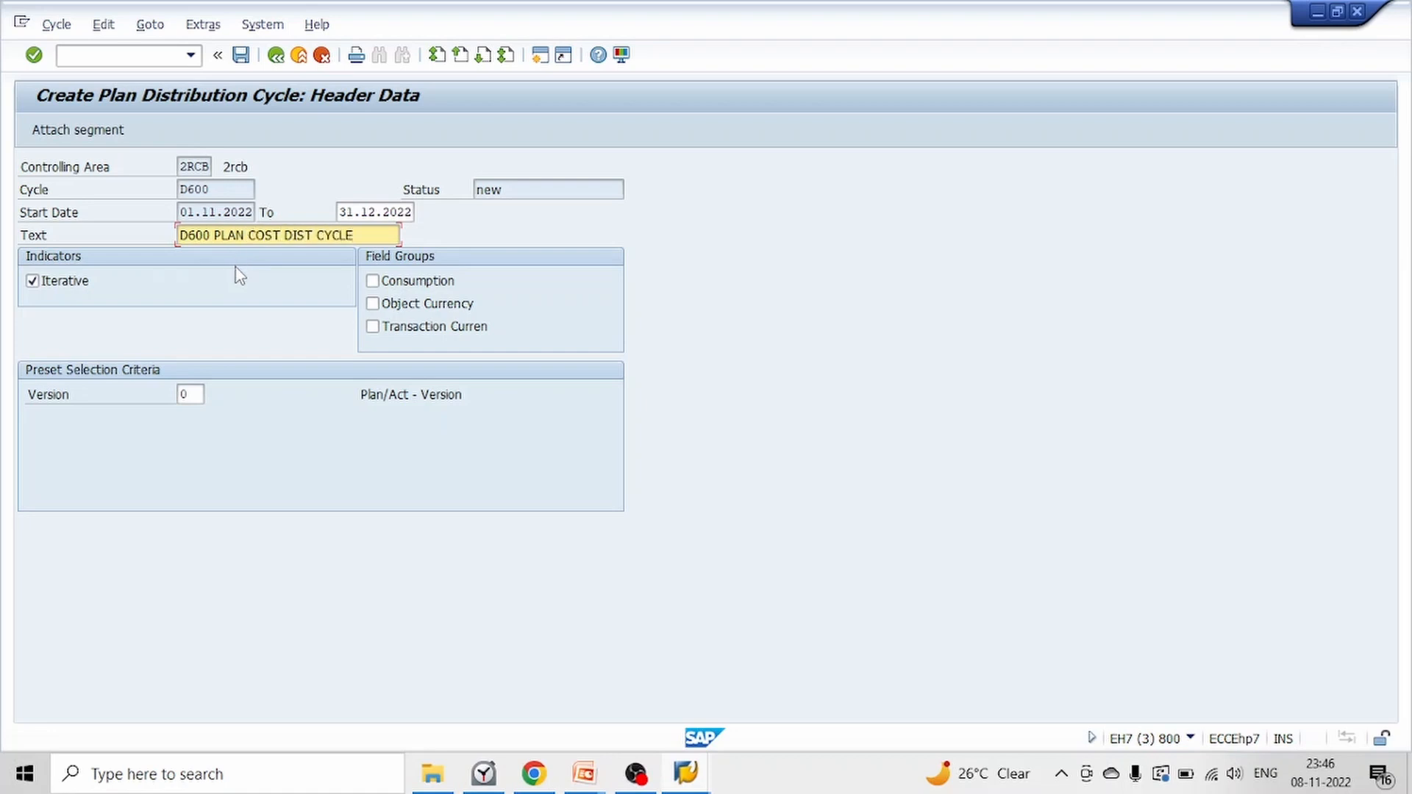
pyautogui.press('Return')
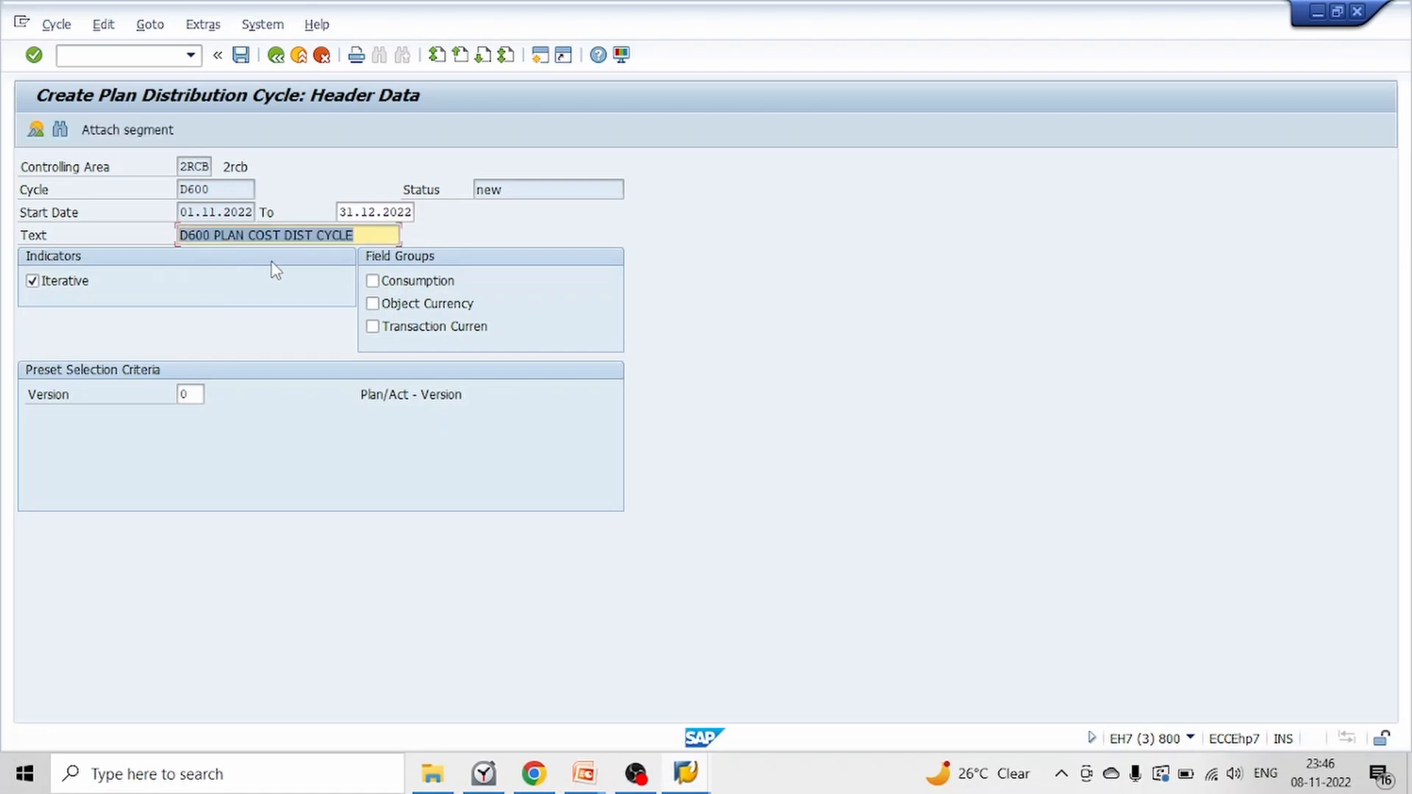
pyautogui.click(242, 57)
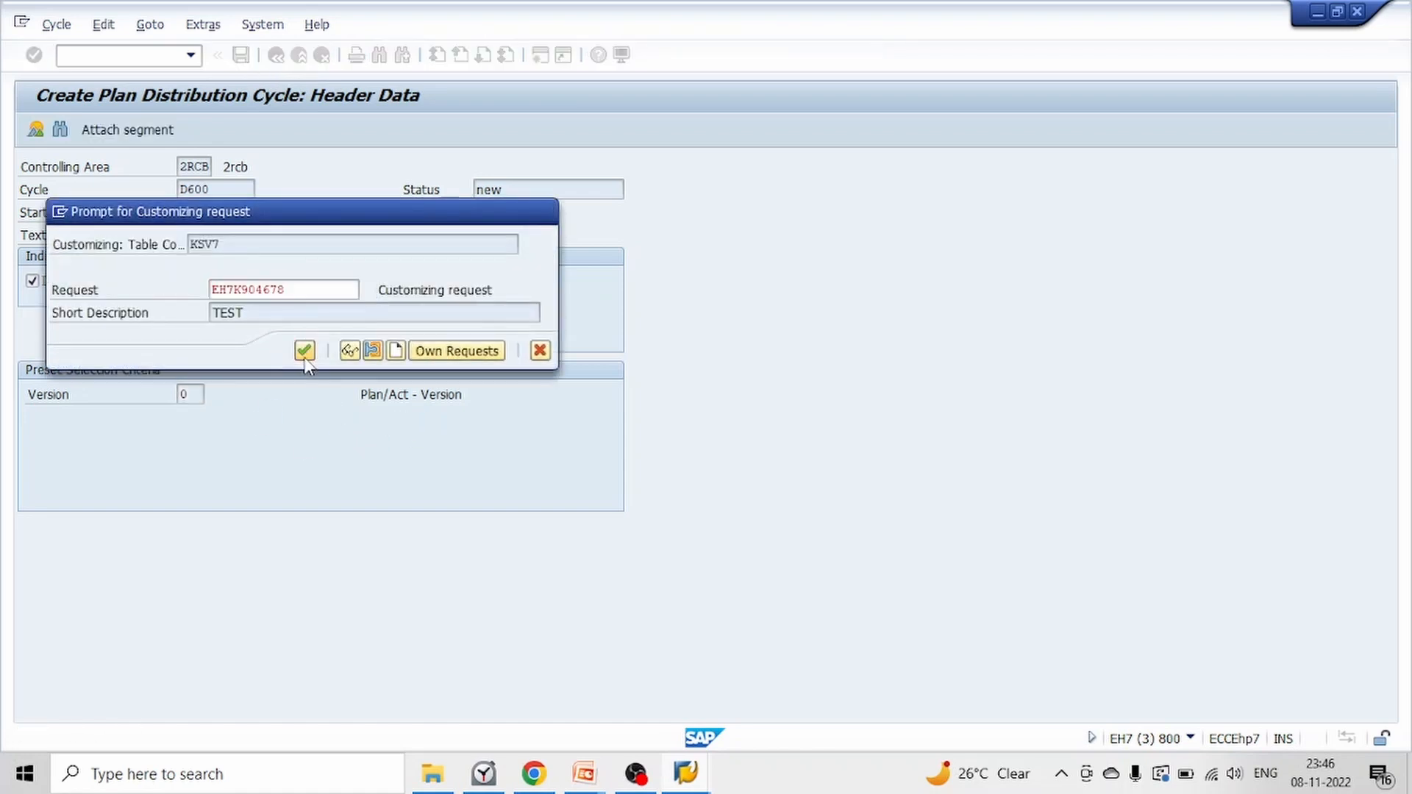
pyautogui.click(305, 351)
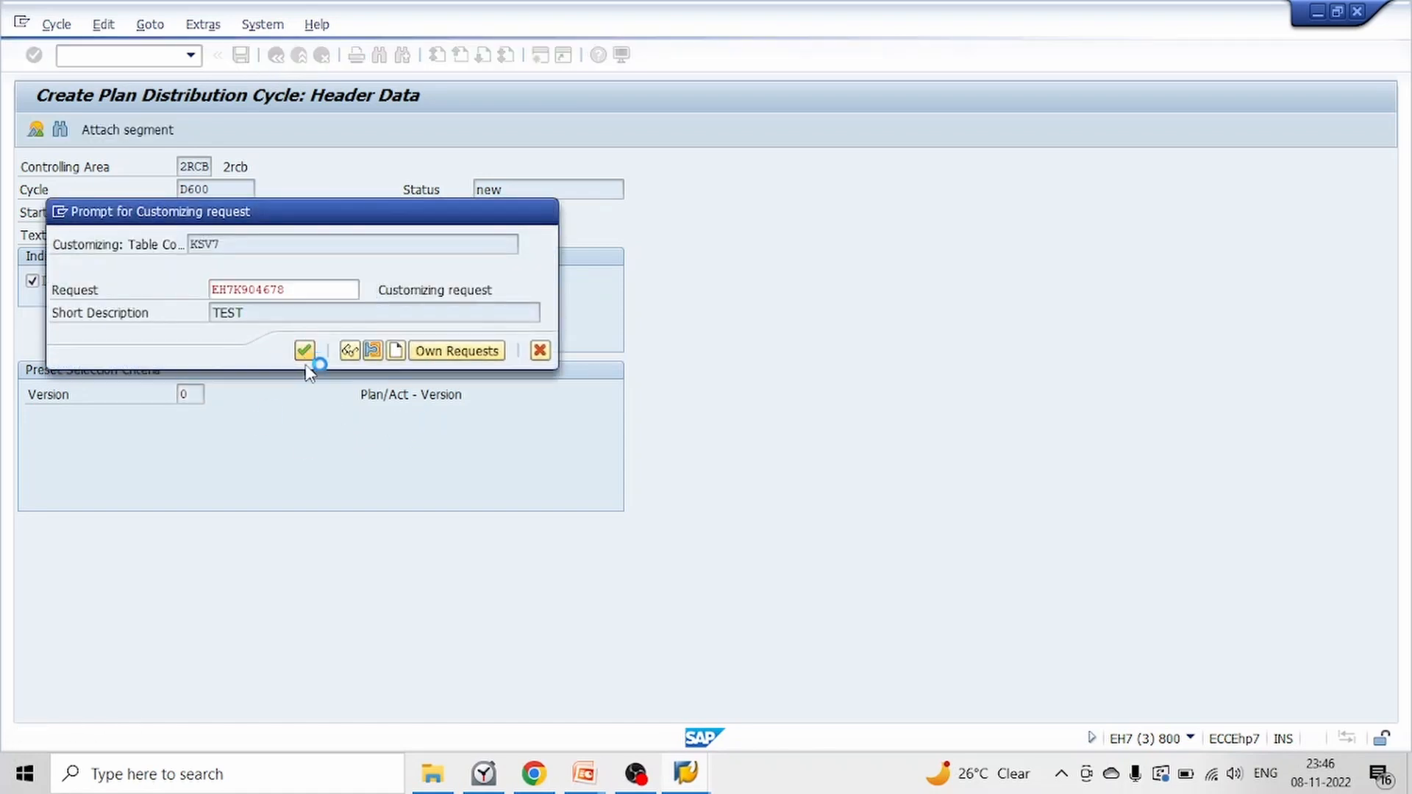
# Attach a segment named D600S1 to the cycle with the description "D600S1 NAME"
pyautogui.click(142, 131)
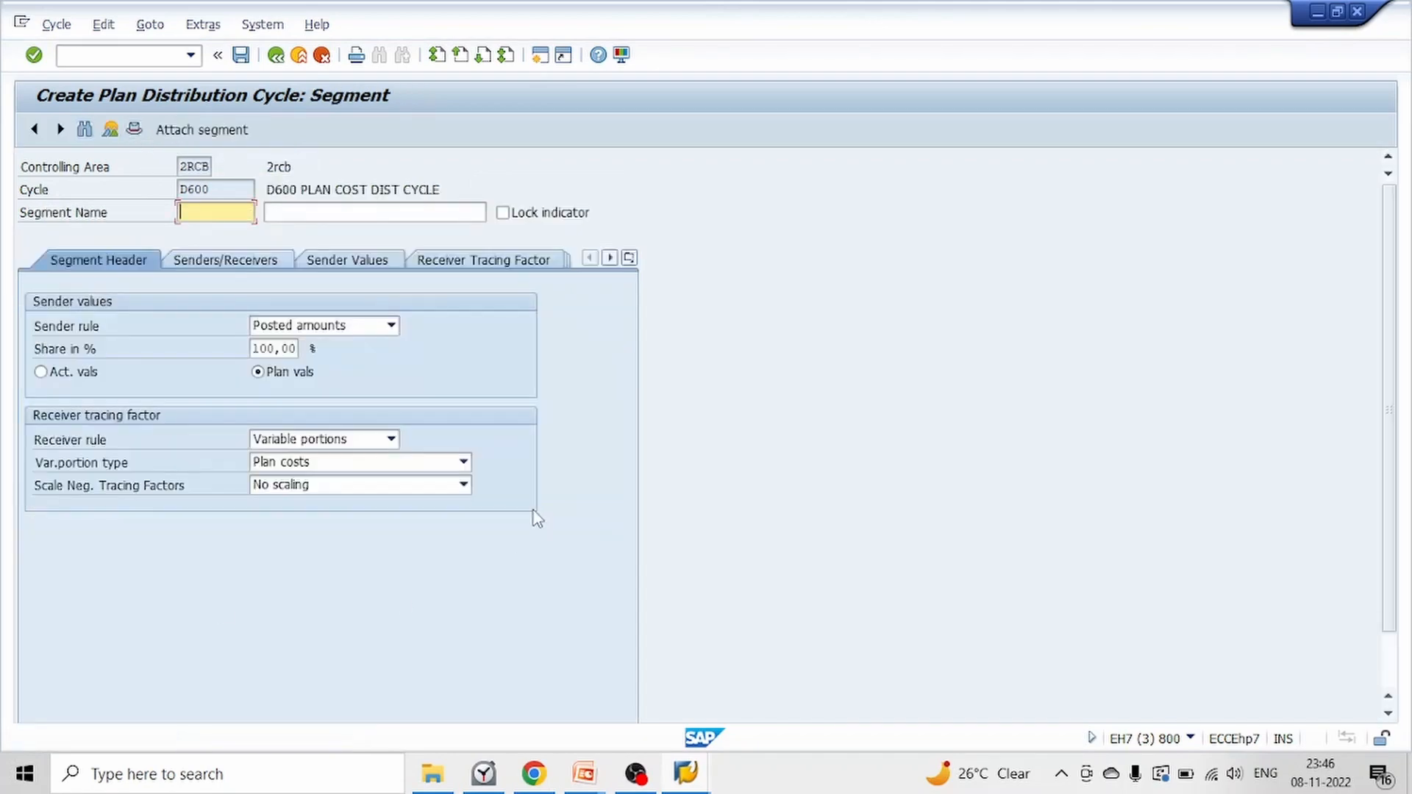
pyautogui.write('D')
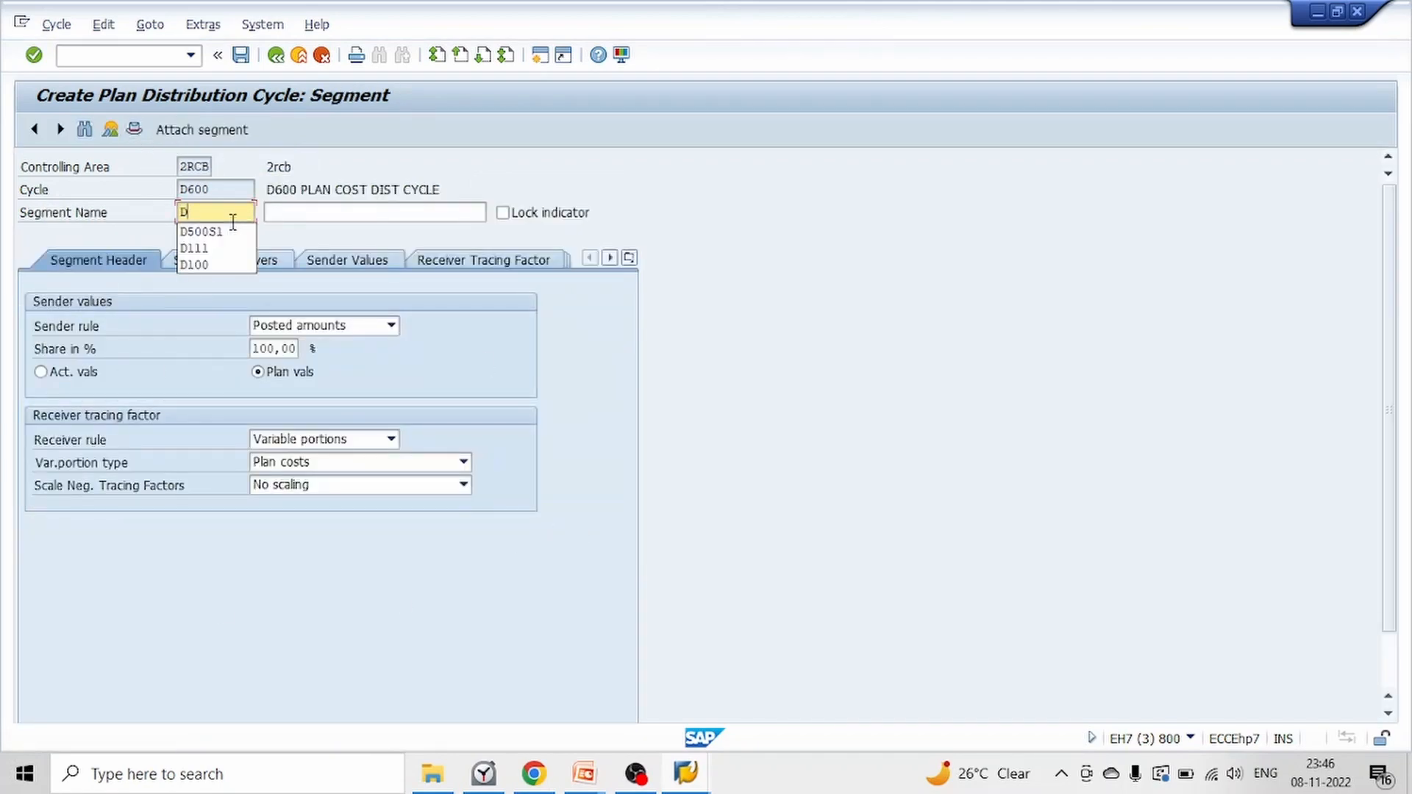
pyautogui.write('600S')
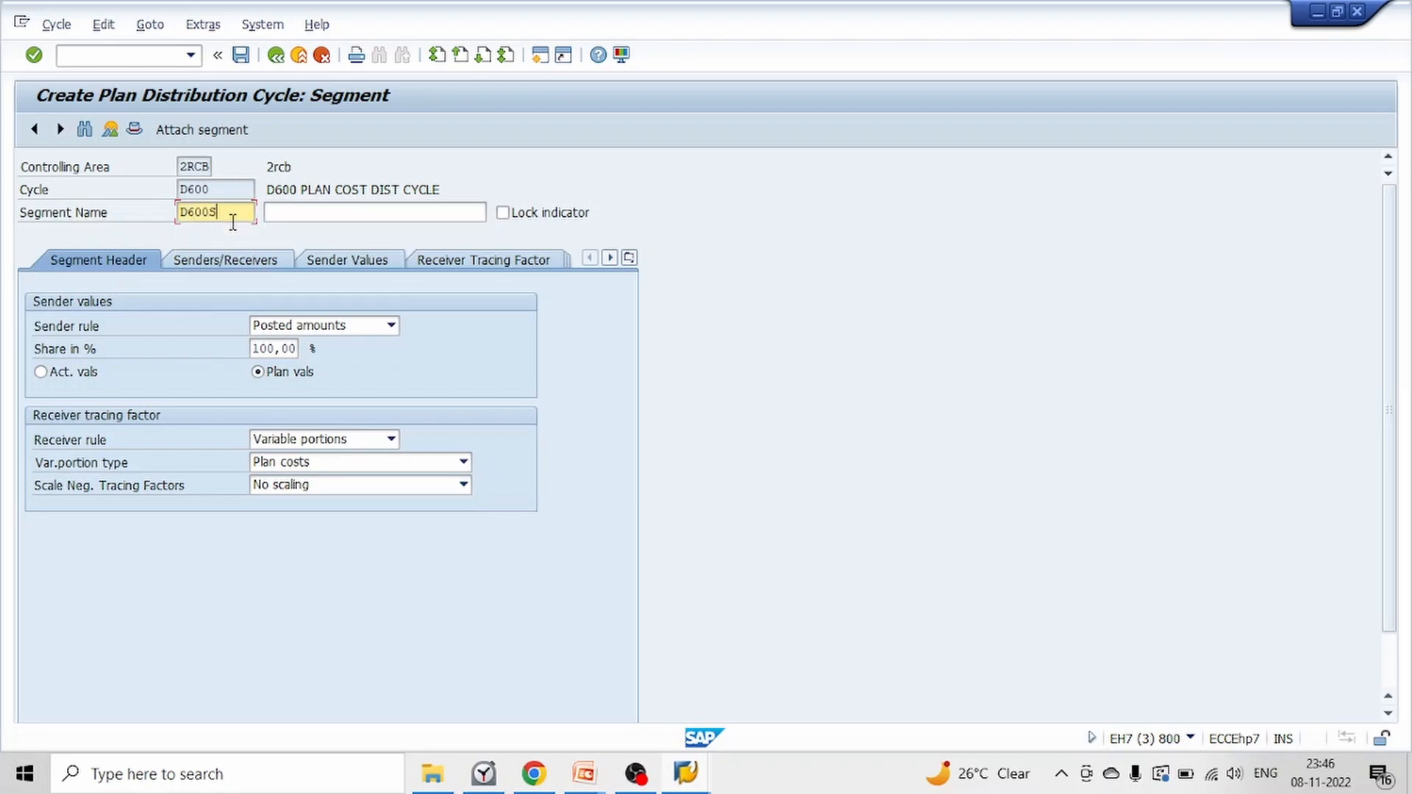
pyautogui.write('1')
pyautogui.press('Tab')
pyautogui.click(233, 218)
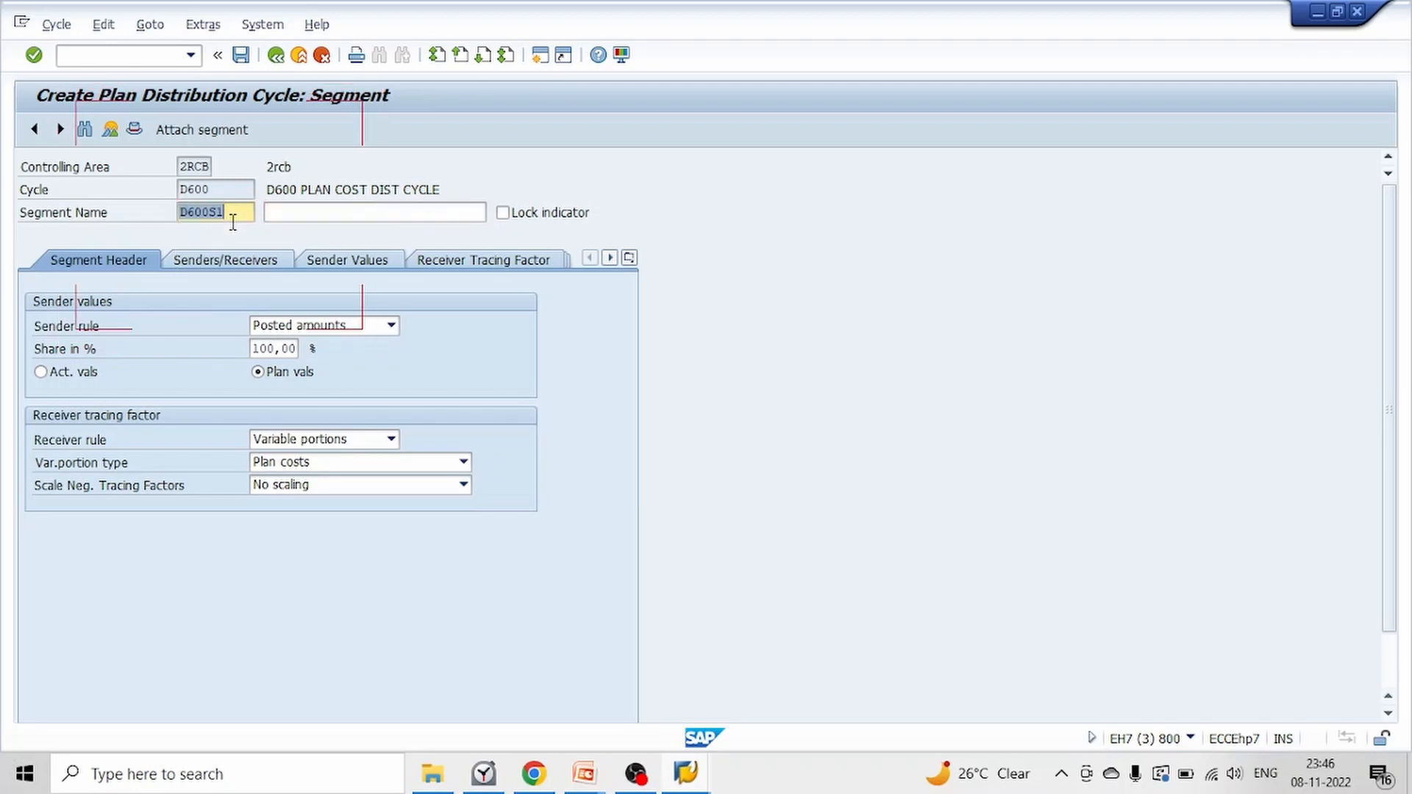
pyautogui.press('Tab')
pyautogui.write('D600S1')
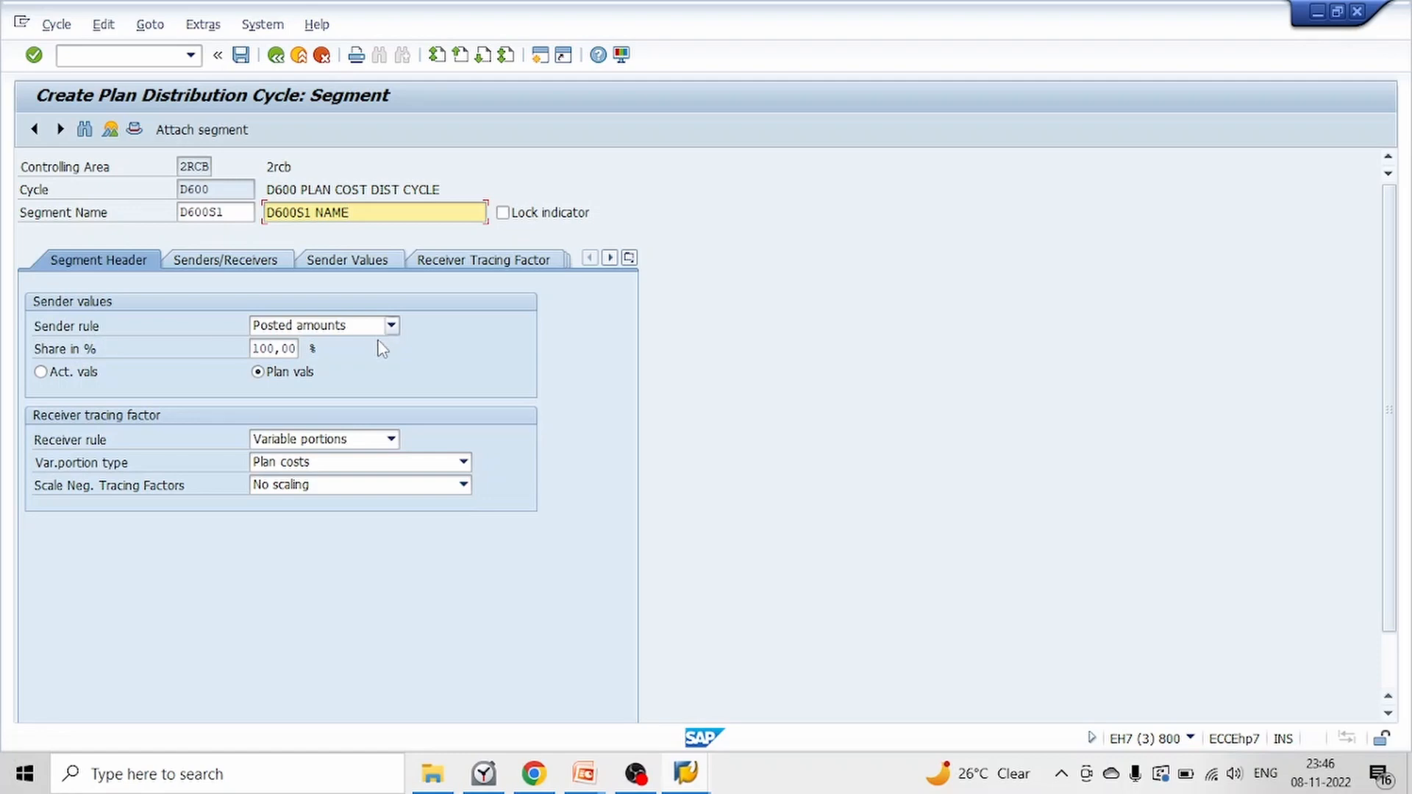
# Use plan values for the sender and set the segment's receiver rule to Fixed percentages
pyautogui.click(290, 377)
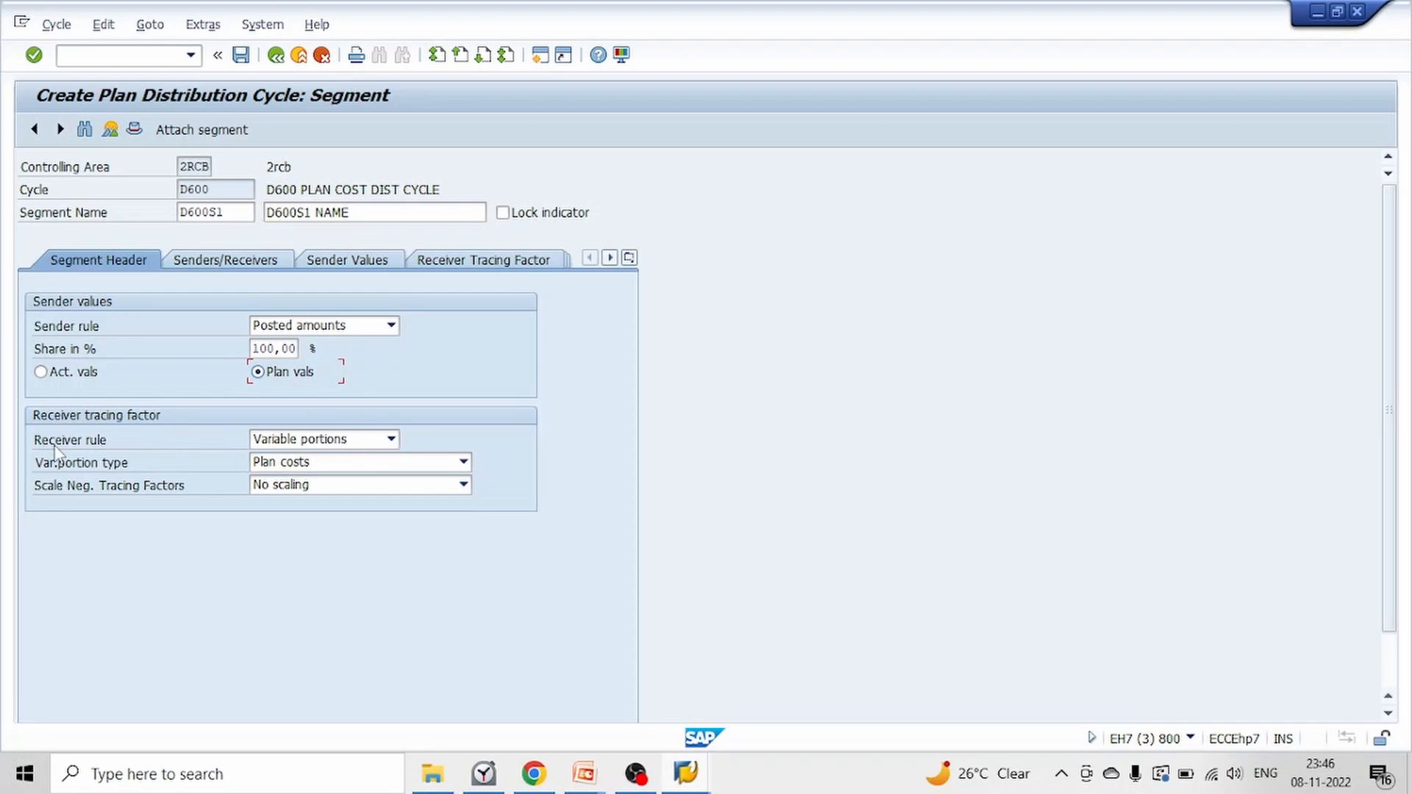
pyautogui.click(329, 439)
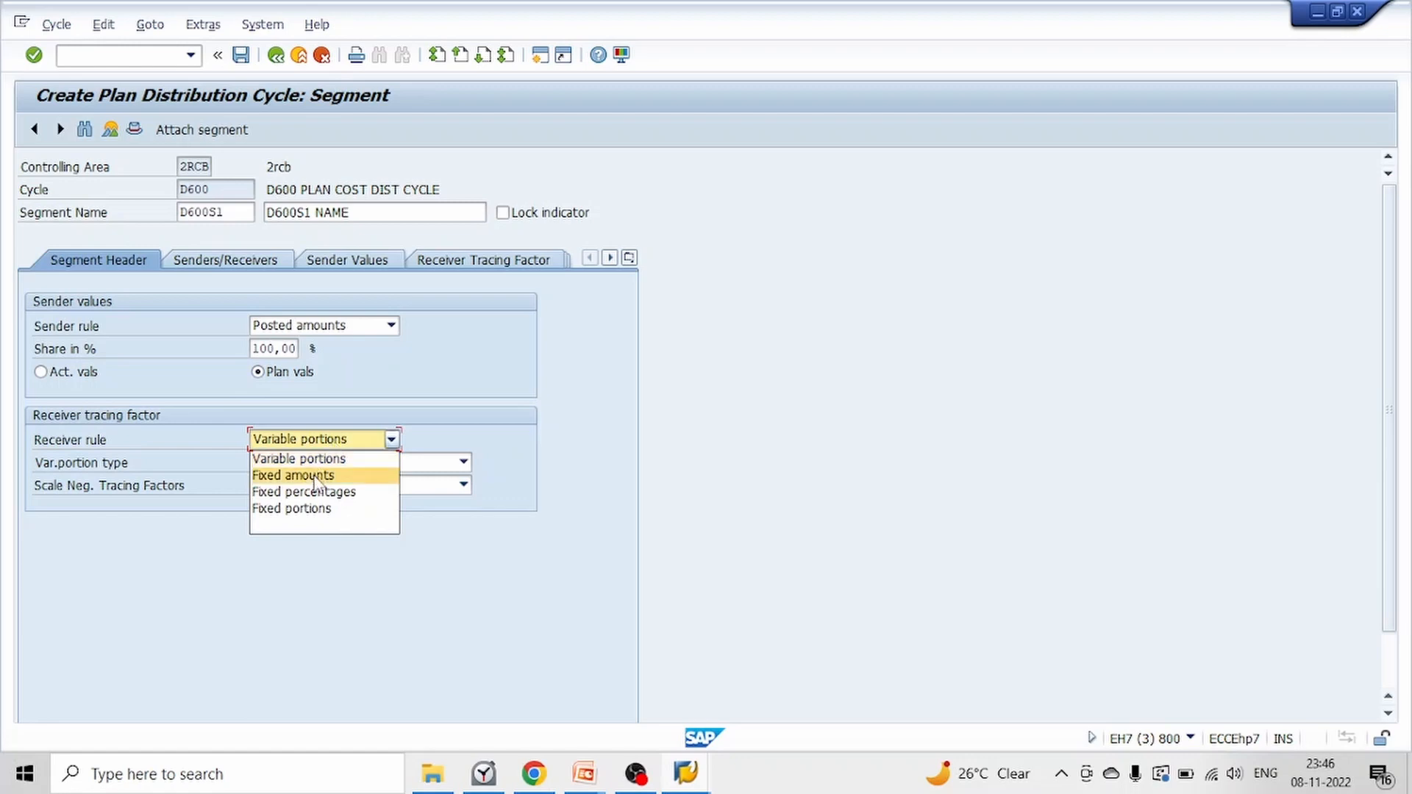
pyautogui.click(284, 492)
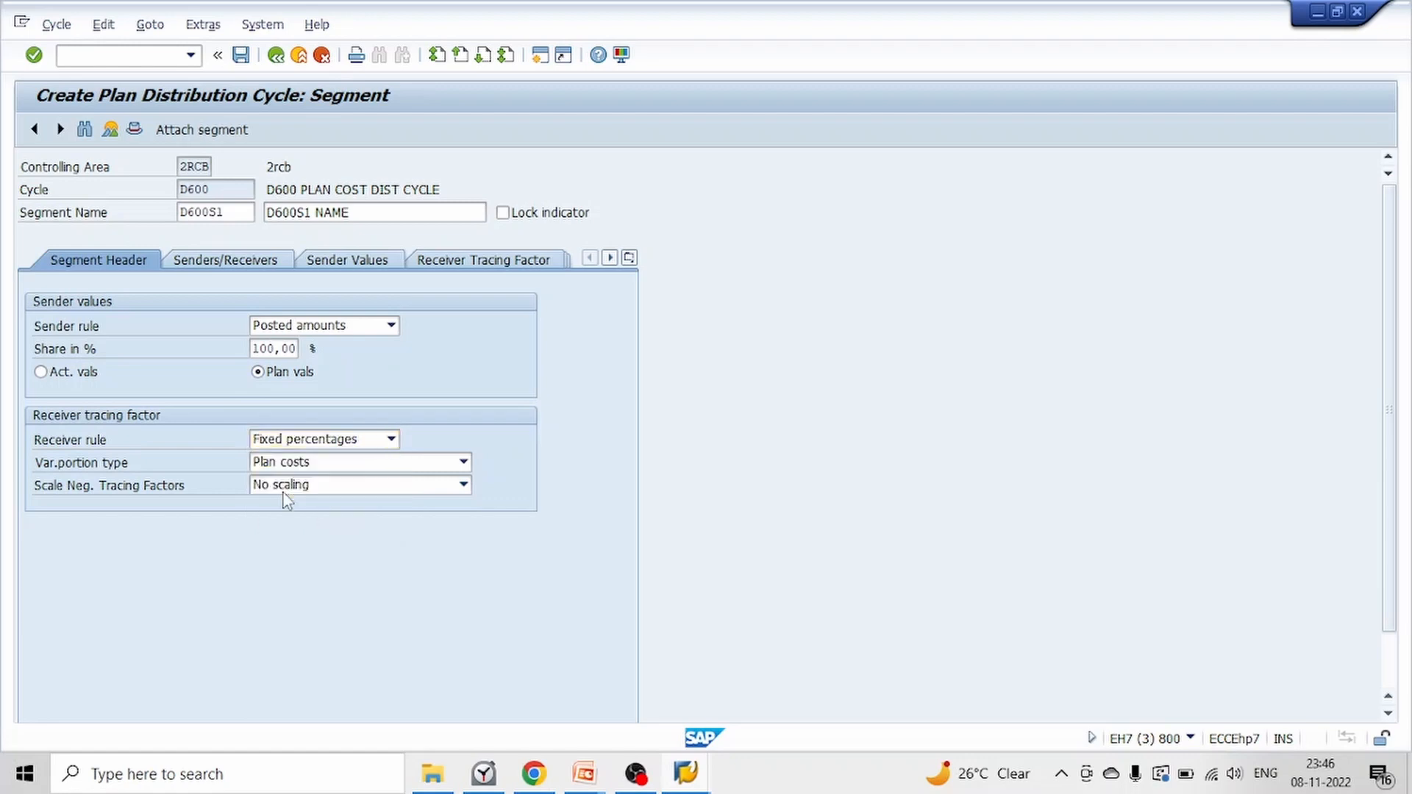
# Assign cost center CC_ADM and cost element 4016 as the segment's sender
pyautogui.click(216, 265)
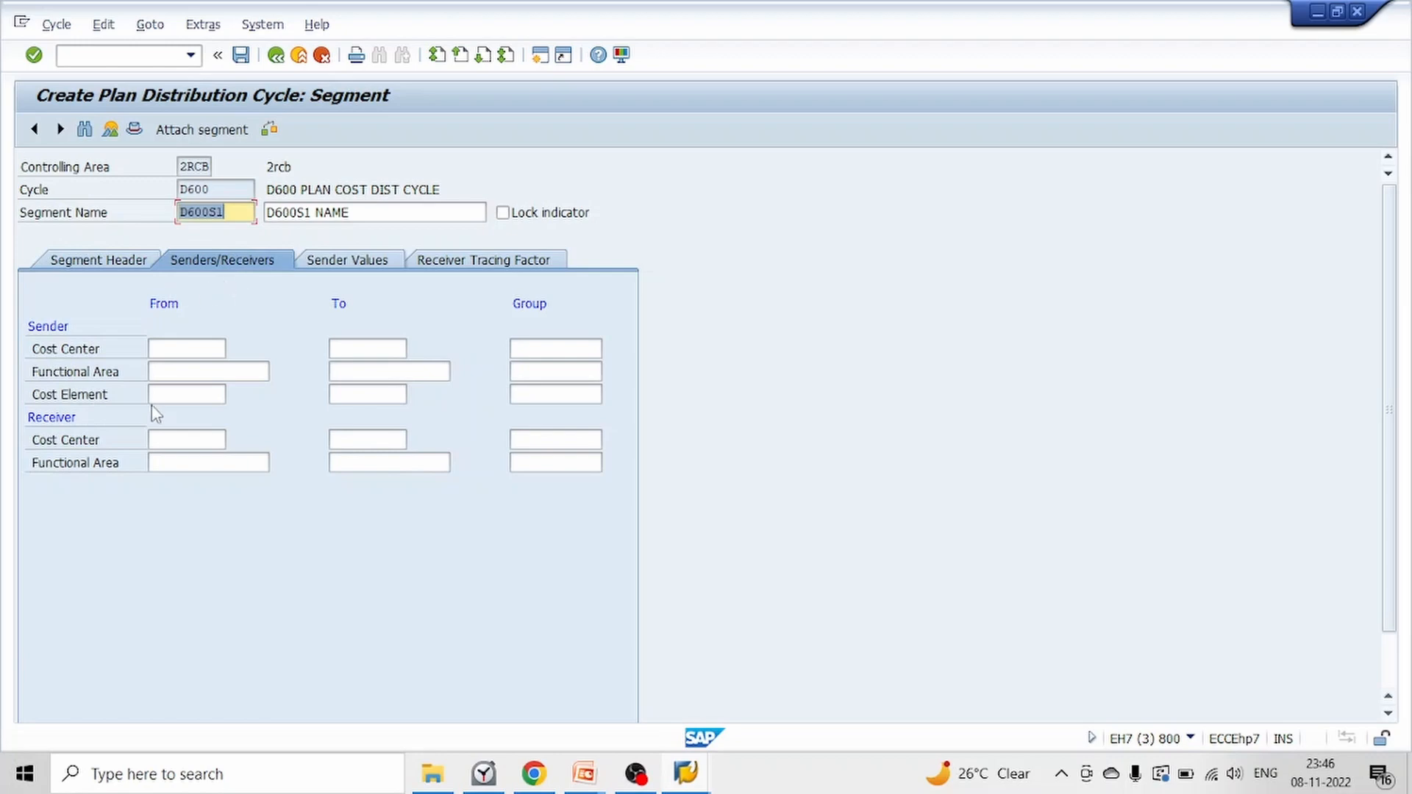
pyautogui.click(175, 348)
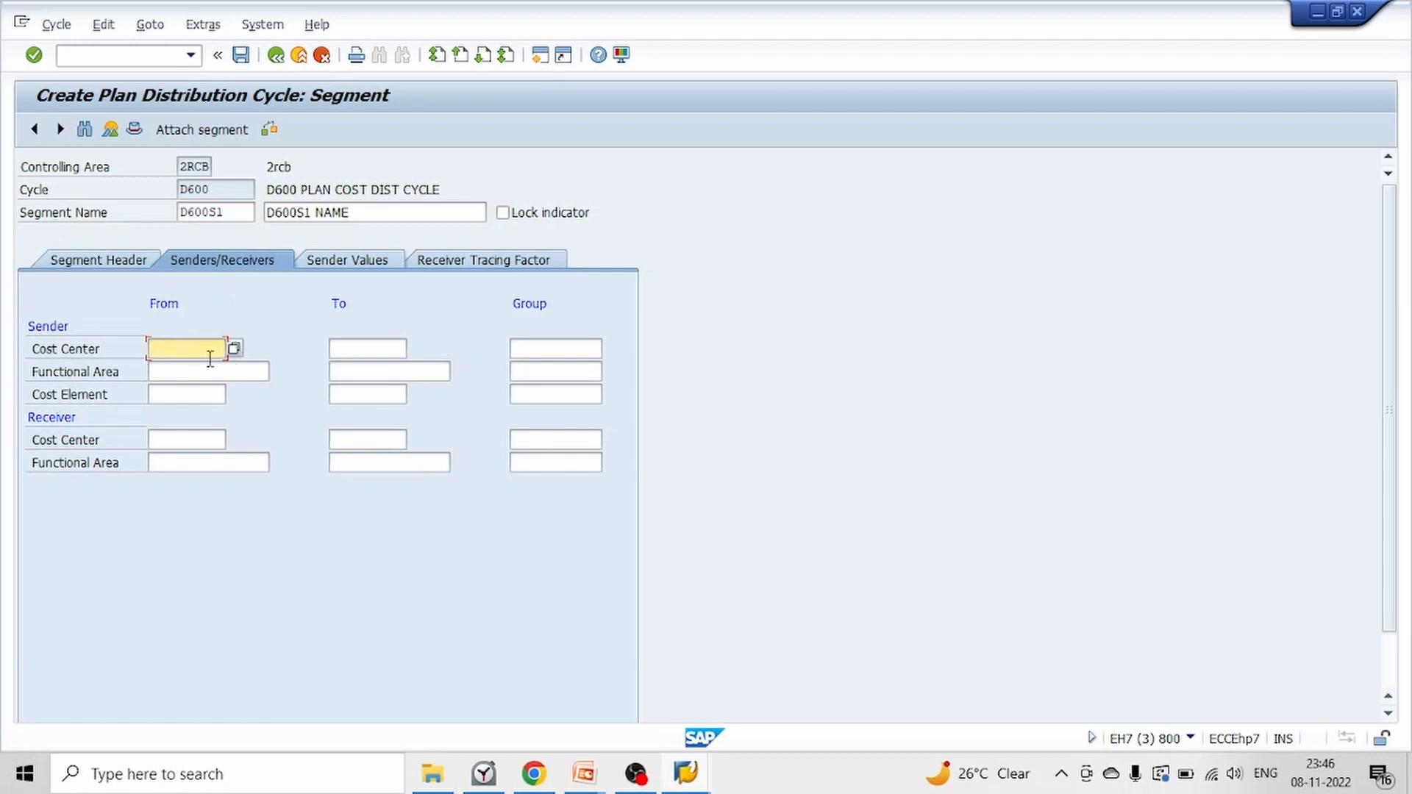
pyautogui.click(199, 350)
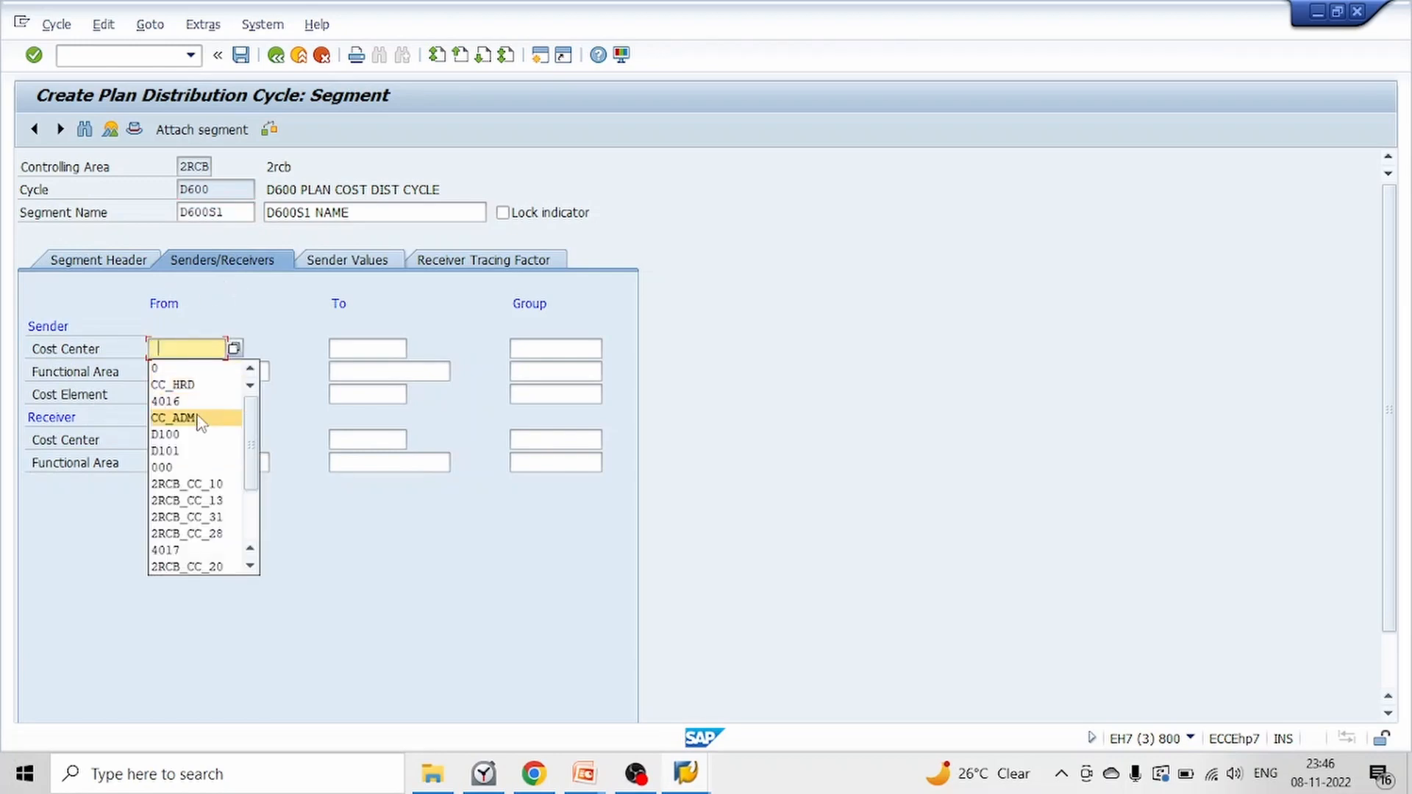
pyautogui.click(197, 413)
pyautogui.click(182, 395)
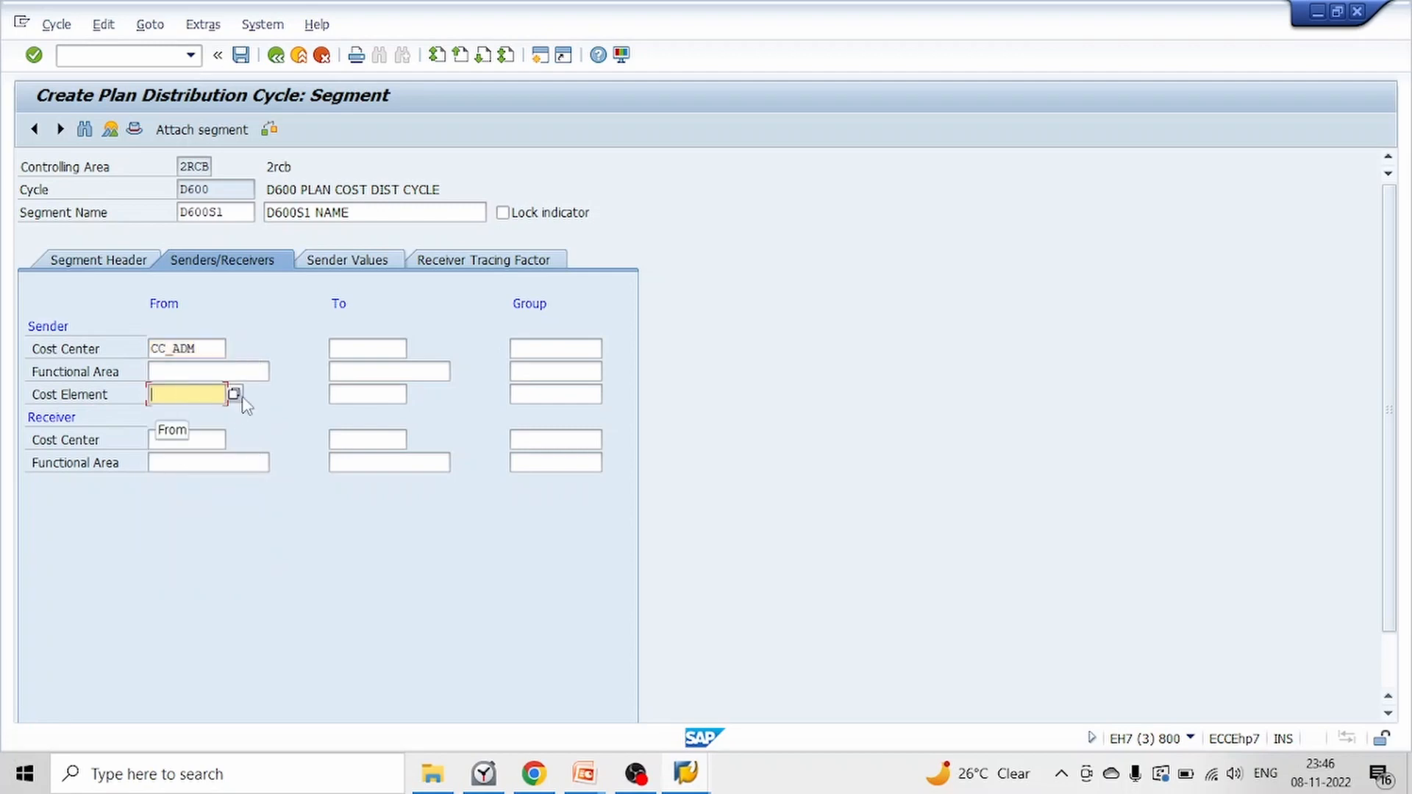
pyautogui.write('4016')
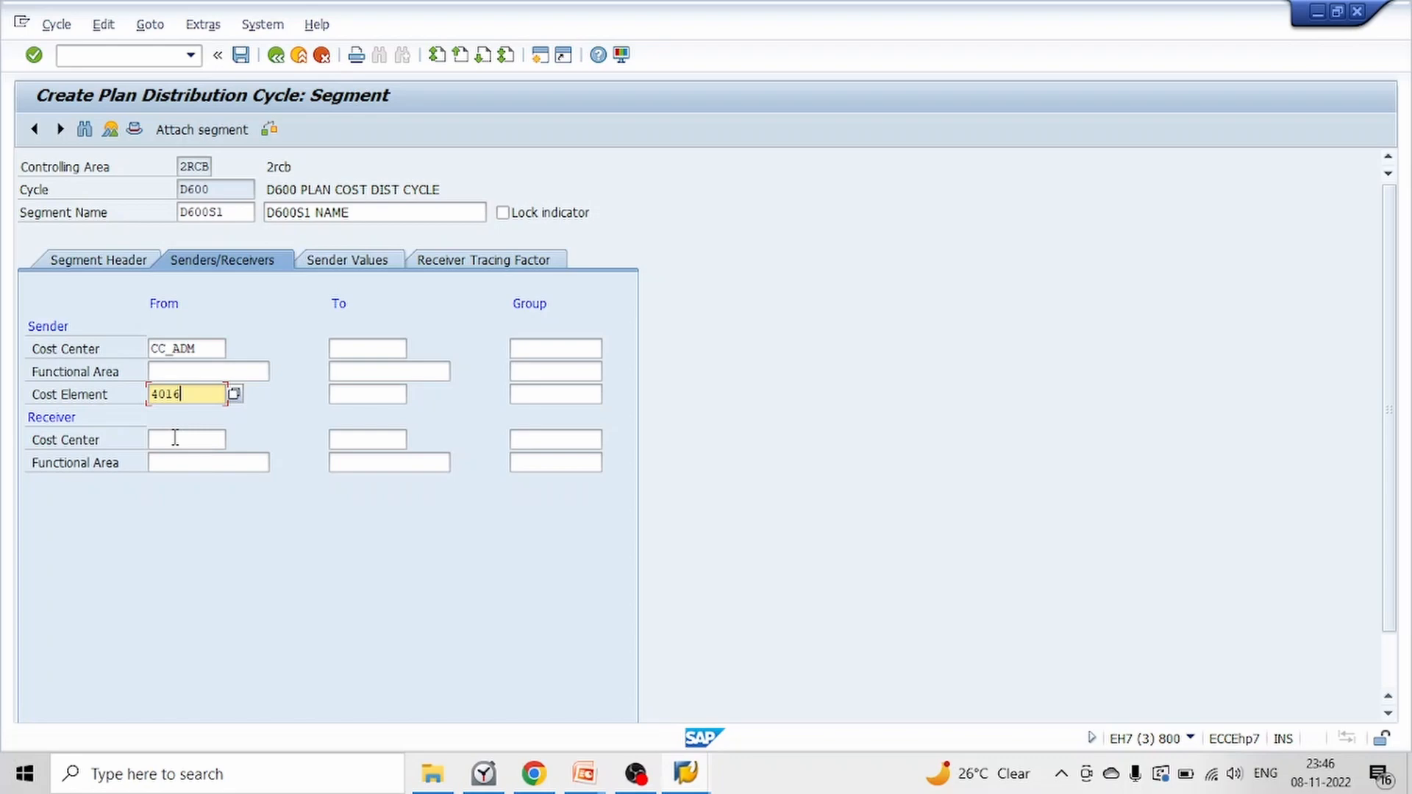
# Set the receiver cost center range from CC_HRD to CC_PRD, finding CC_HRD through the cost center search
pyautogui.click(175, 438)
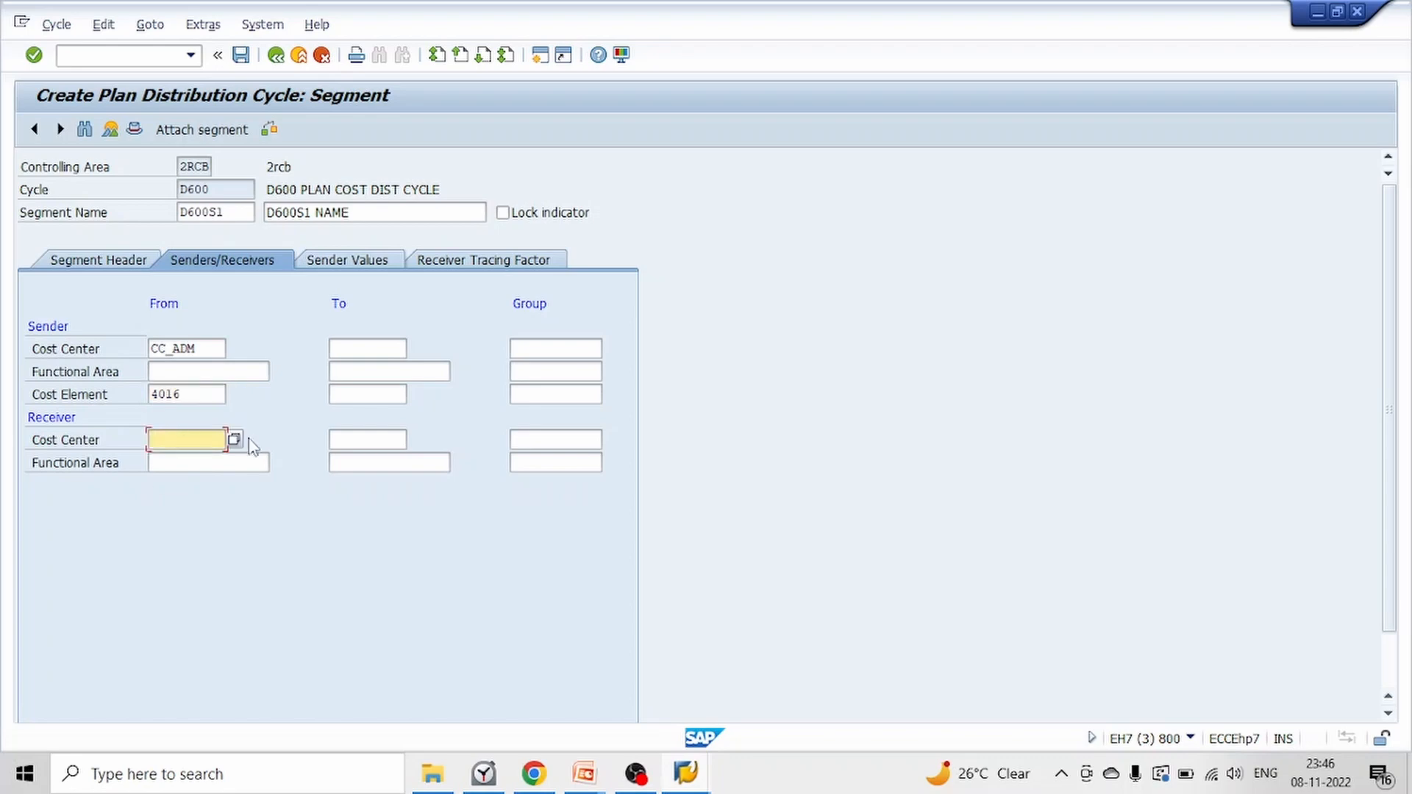
pyautogui.click(234, 441)
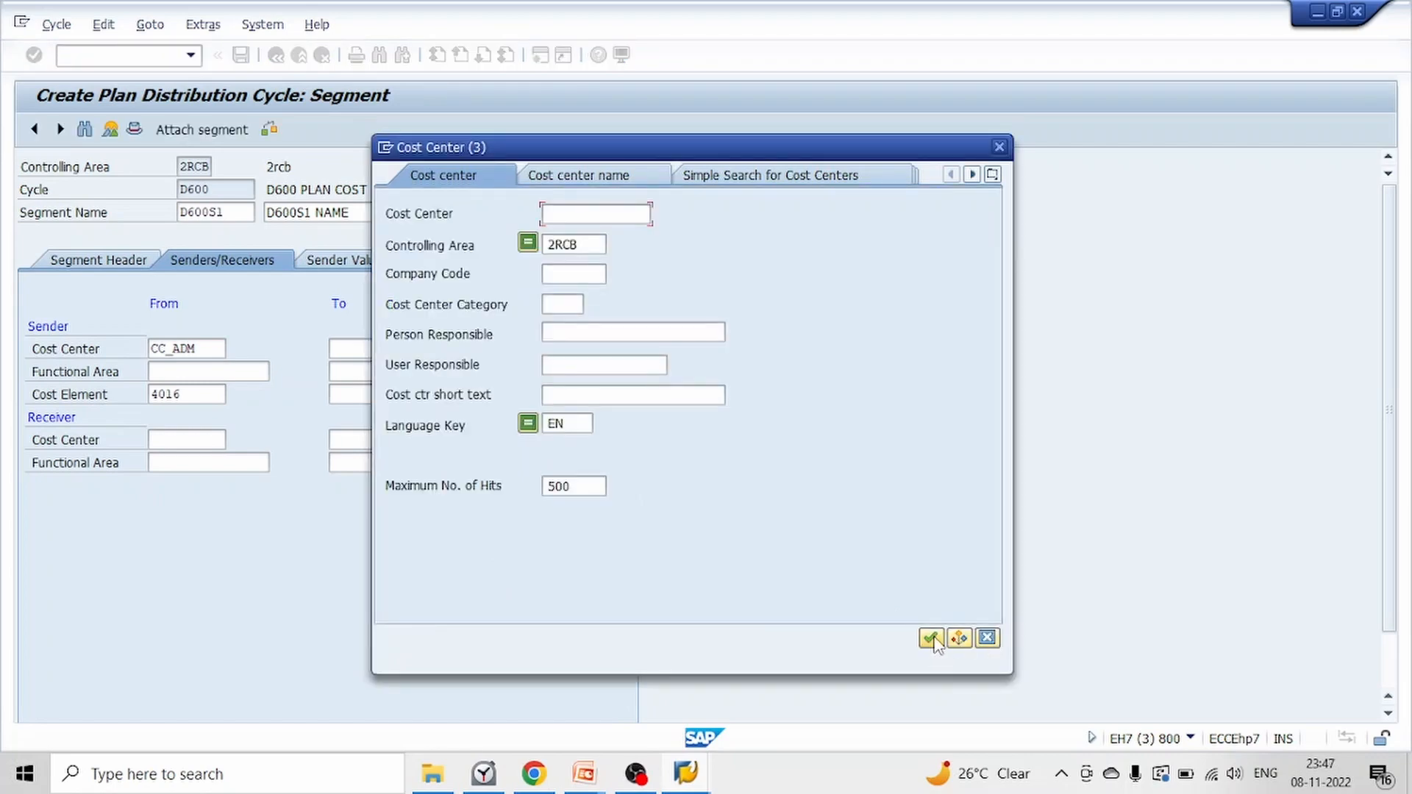
pyautogui.click(931, 638)
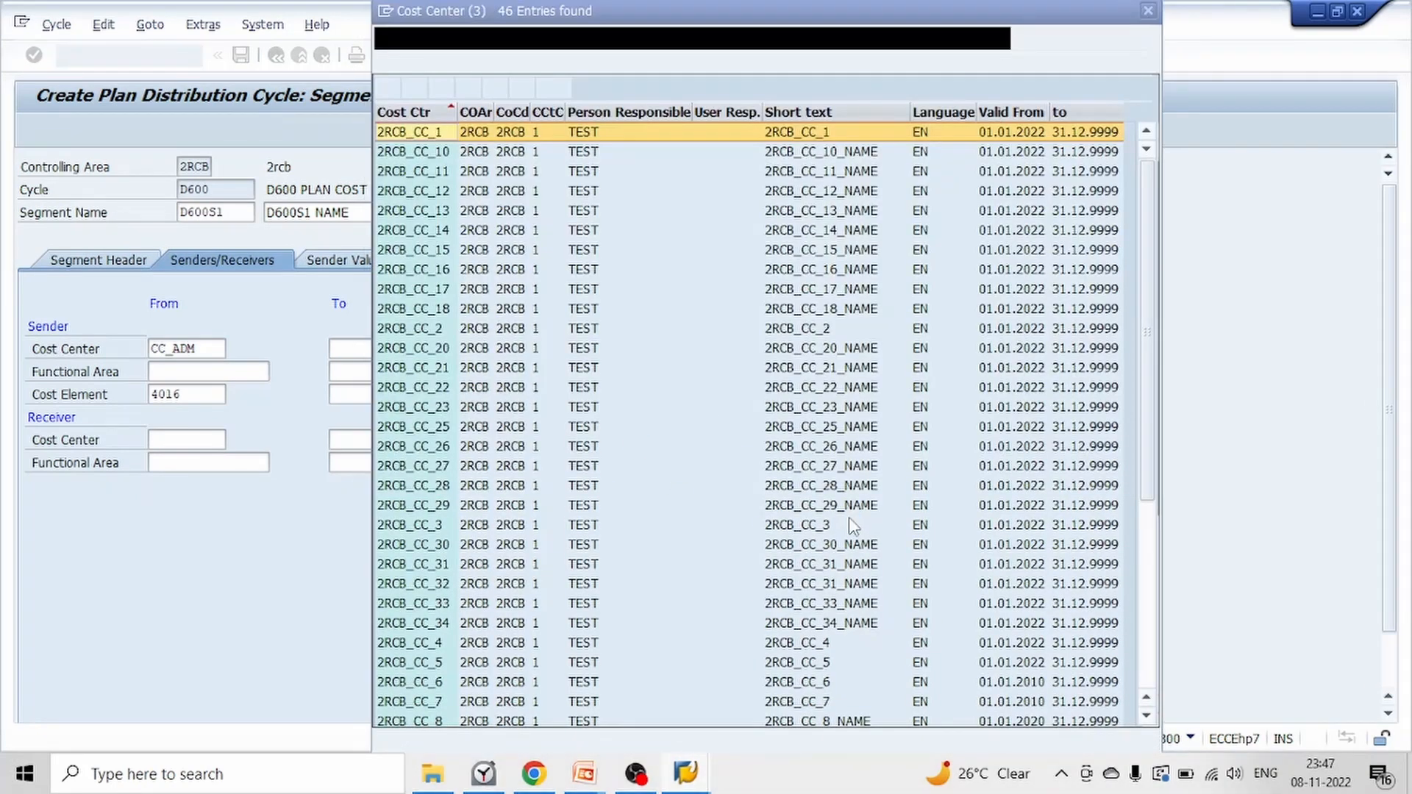
pyautogui.scroll(-5, 837, 501)
pyautogui.scroll(-1, 837, 500)
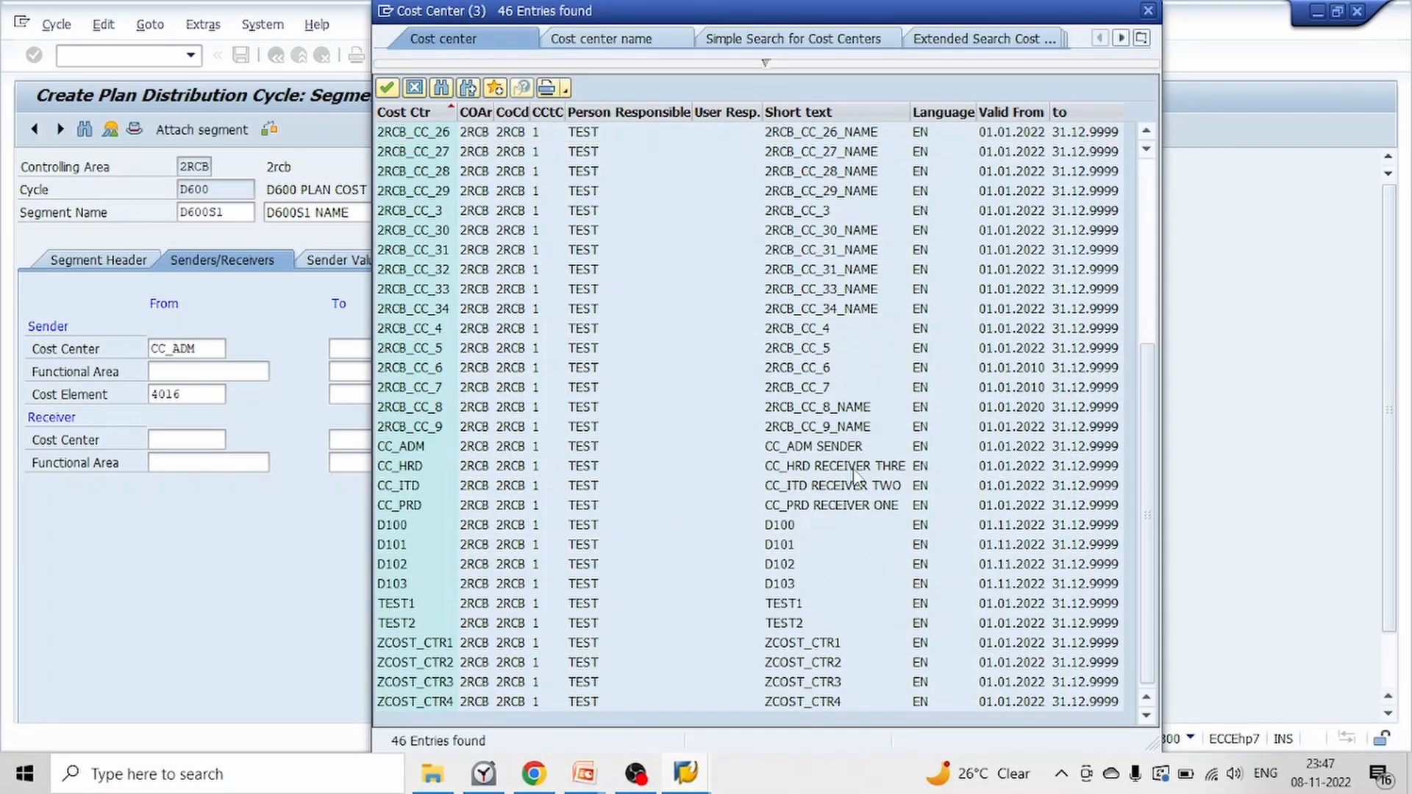
pyautogui.doubleClick(804, 472)
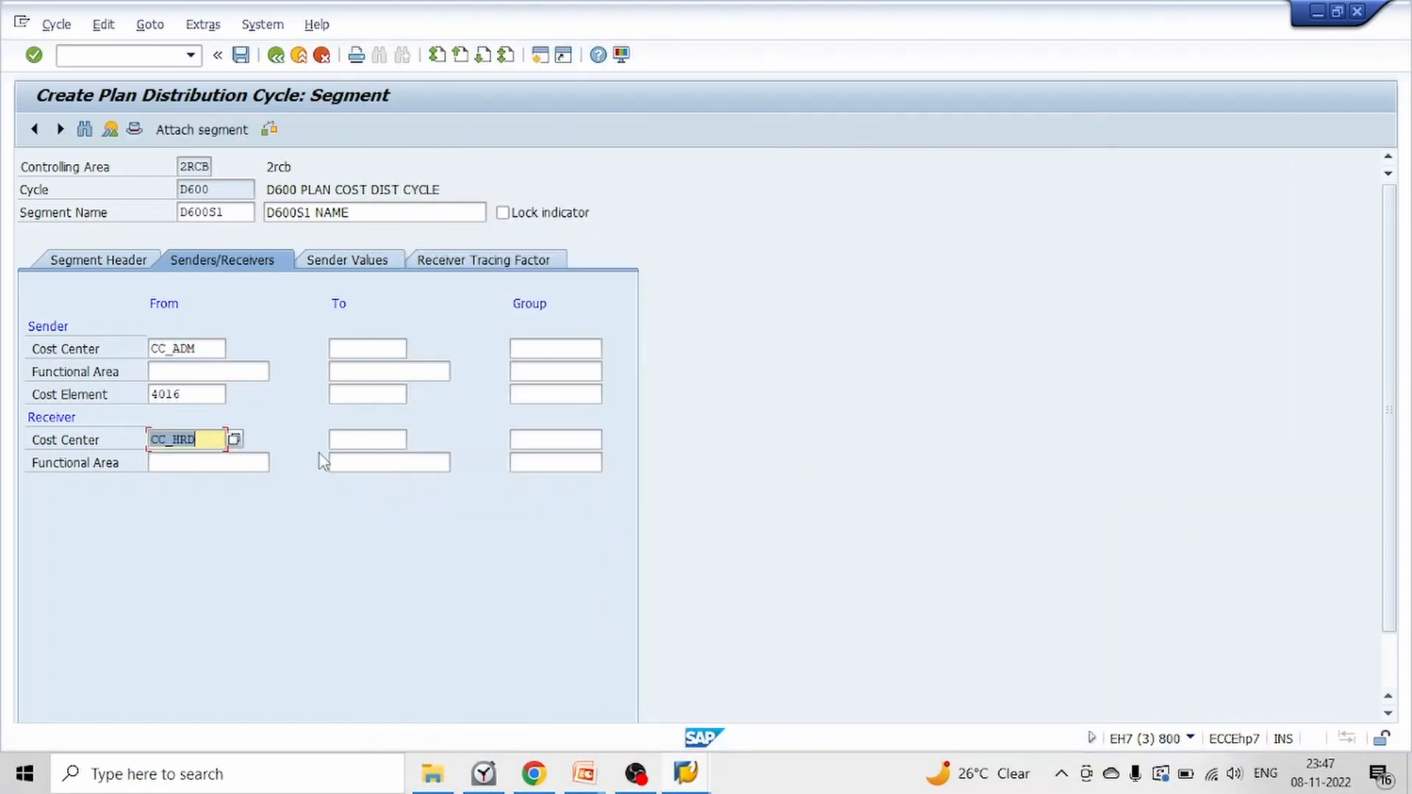
pyautogui.click(371, 439)
pyautogui.write('CC')
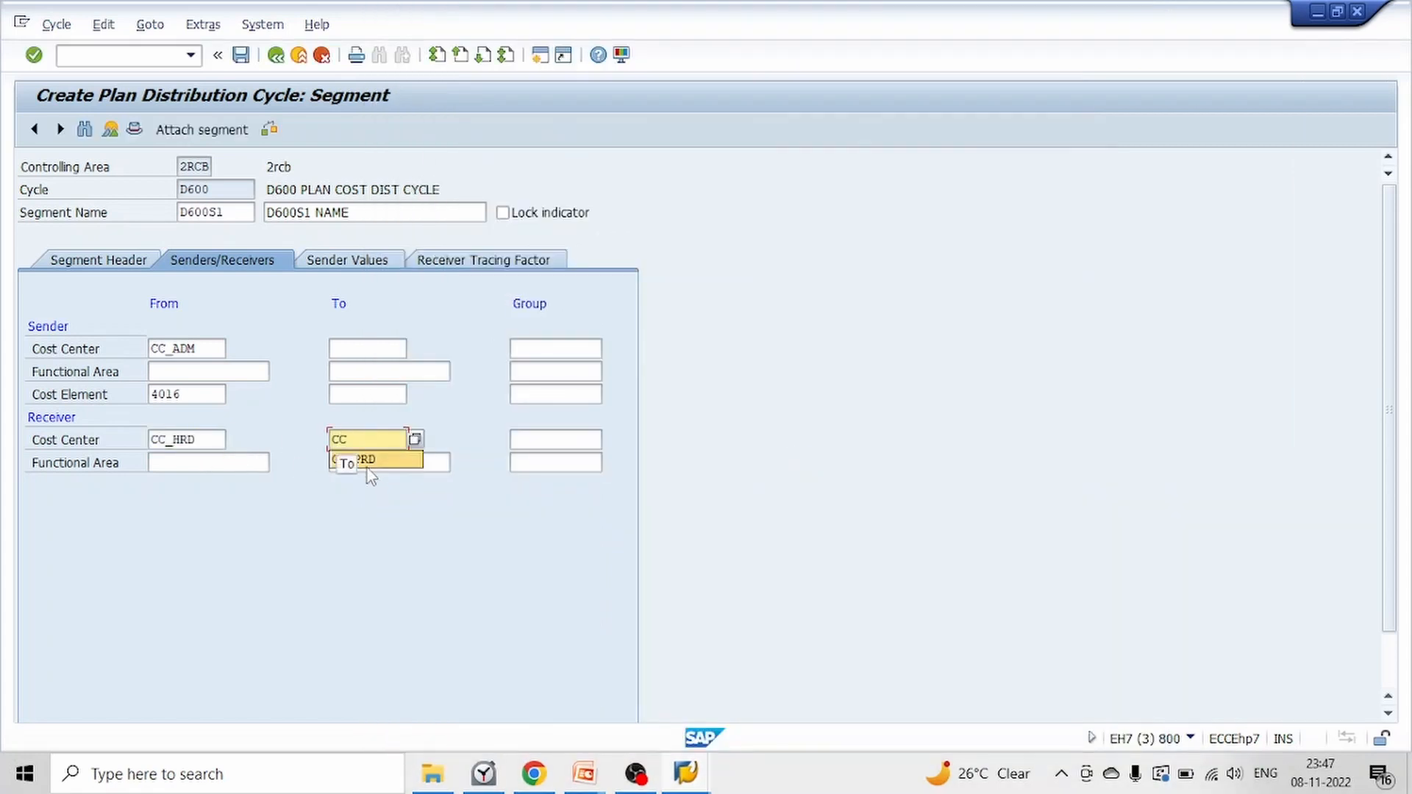
pyautogui.click(372, 462)
pyautogui.press('Return')
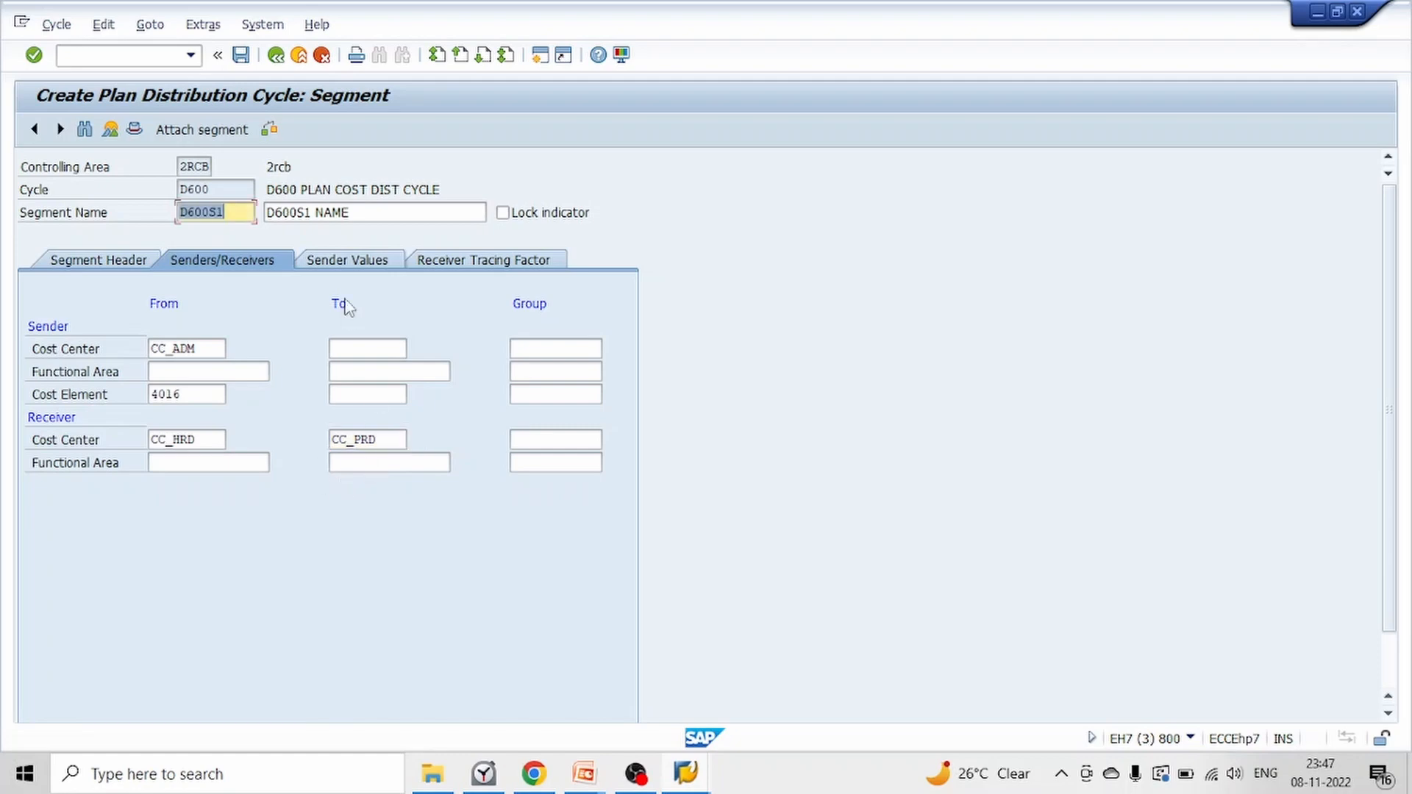
# Set the version in the sender values' selection criteria to 0
pyautogui.click(349, 260)
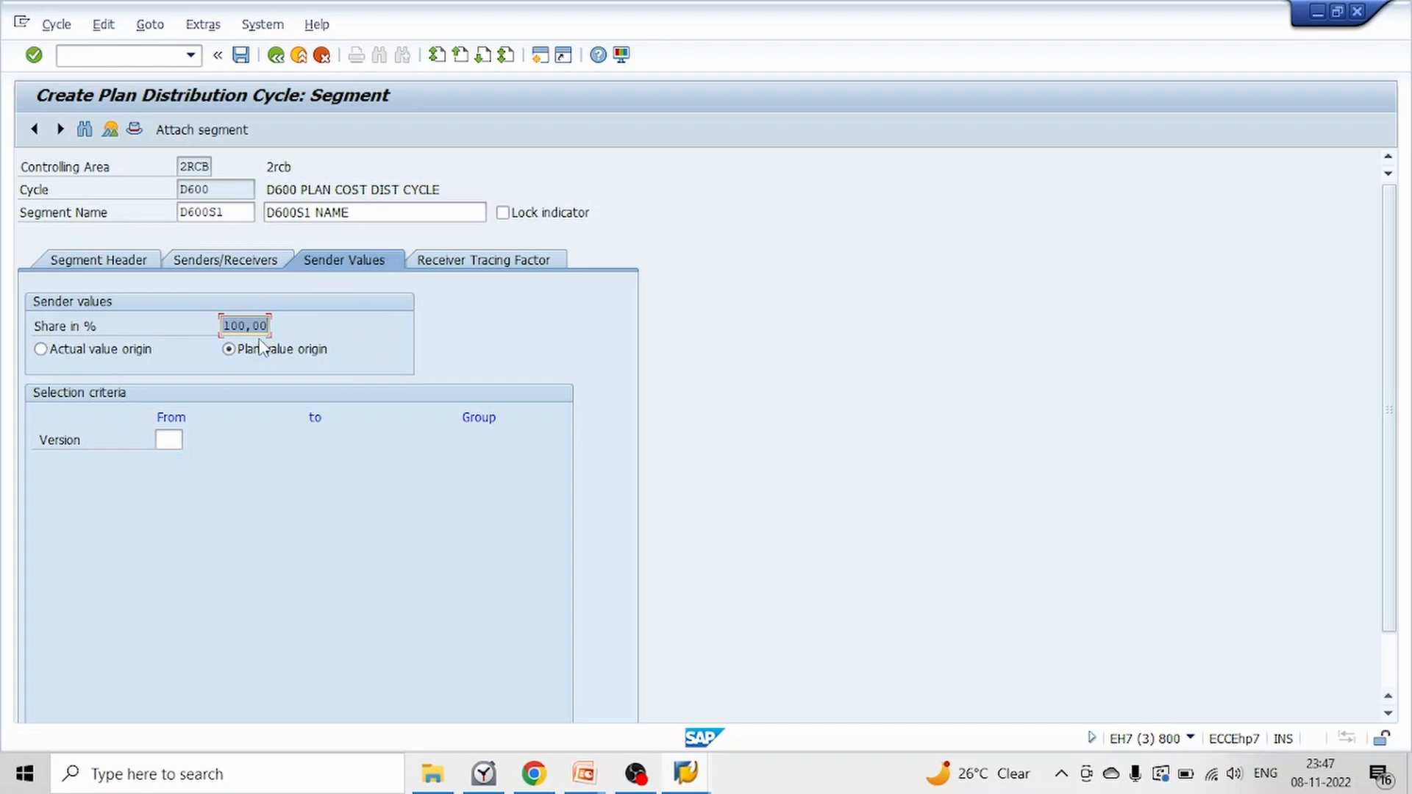
pyautogui.click(173, 440)
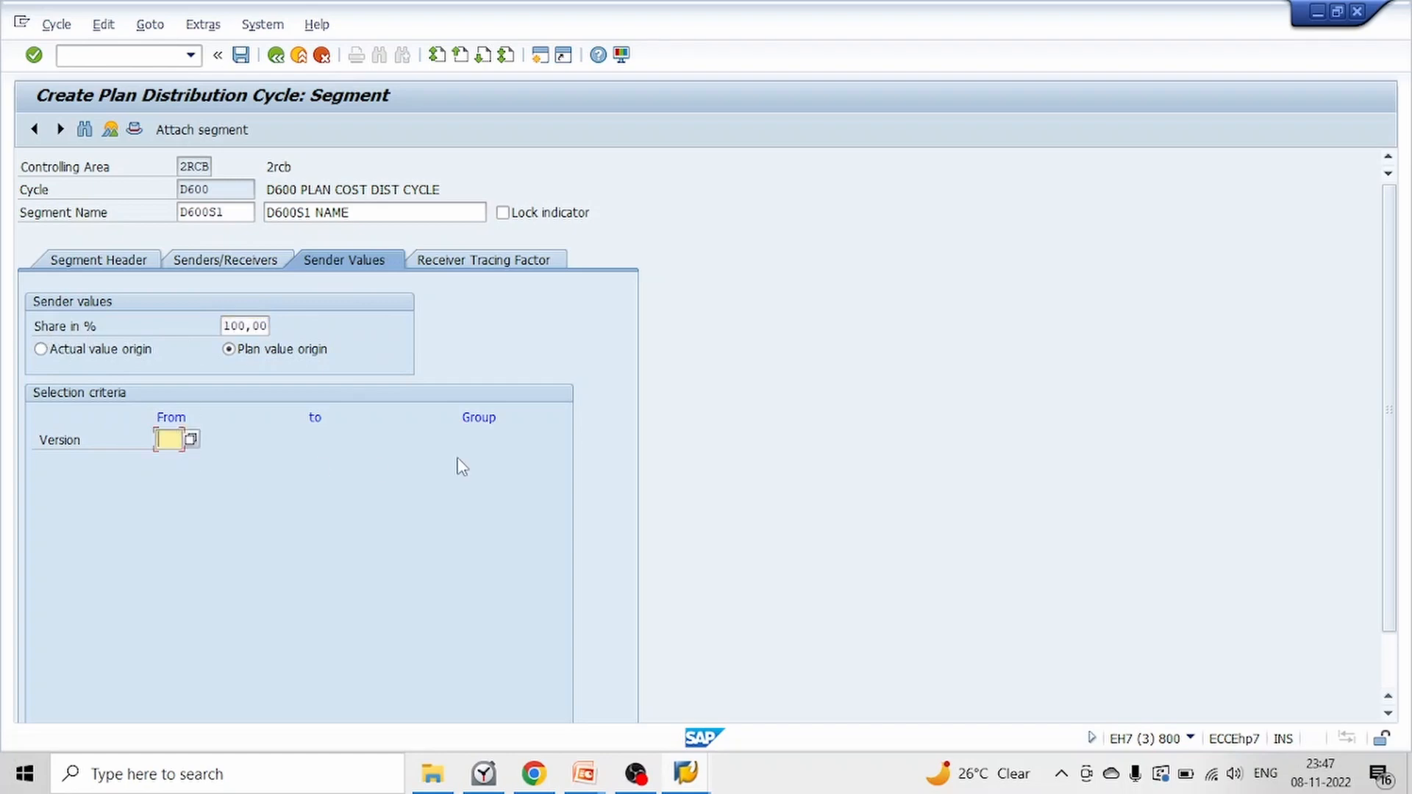
pyautogui.write('0')
pyautogui.press('Return')
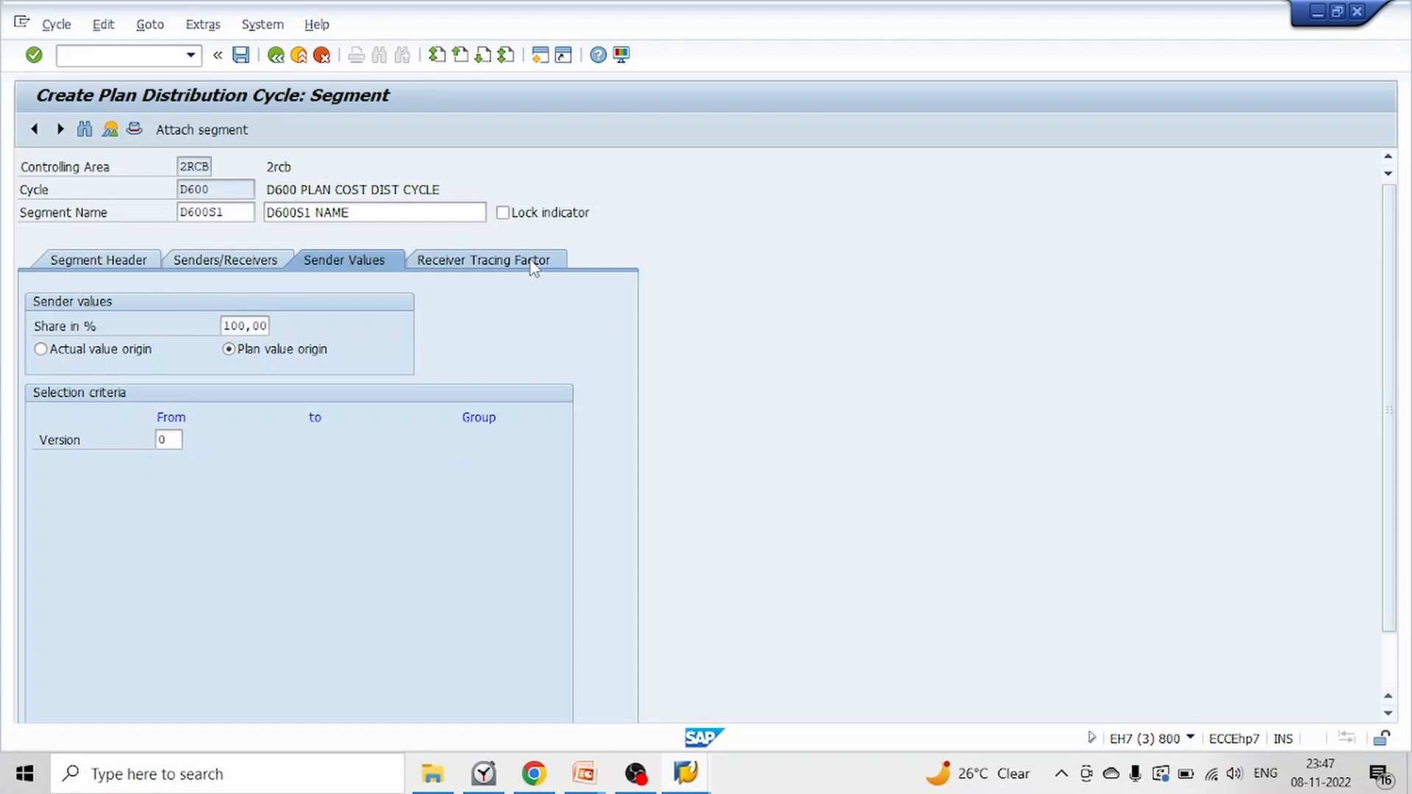
# Enter the receiver percentages given on the PowerPoint slide: 50 for CC_HRD, 30 for CC_ITD and 20 for CC_PRD
pyautogui.click(483, 260)
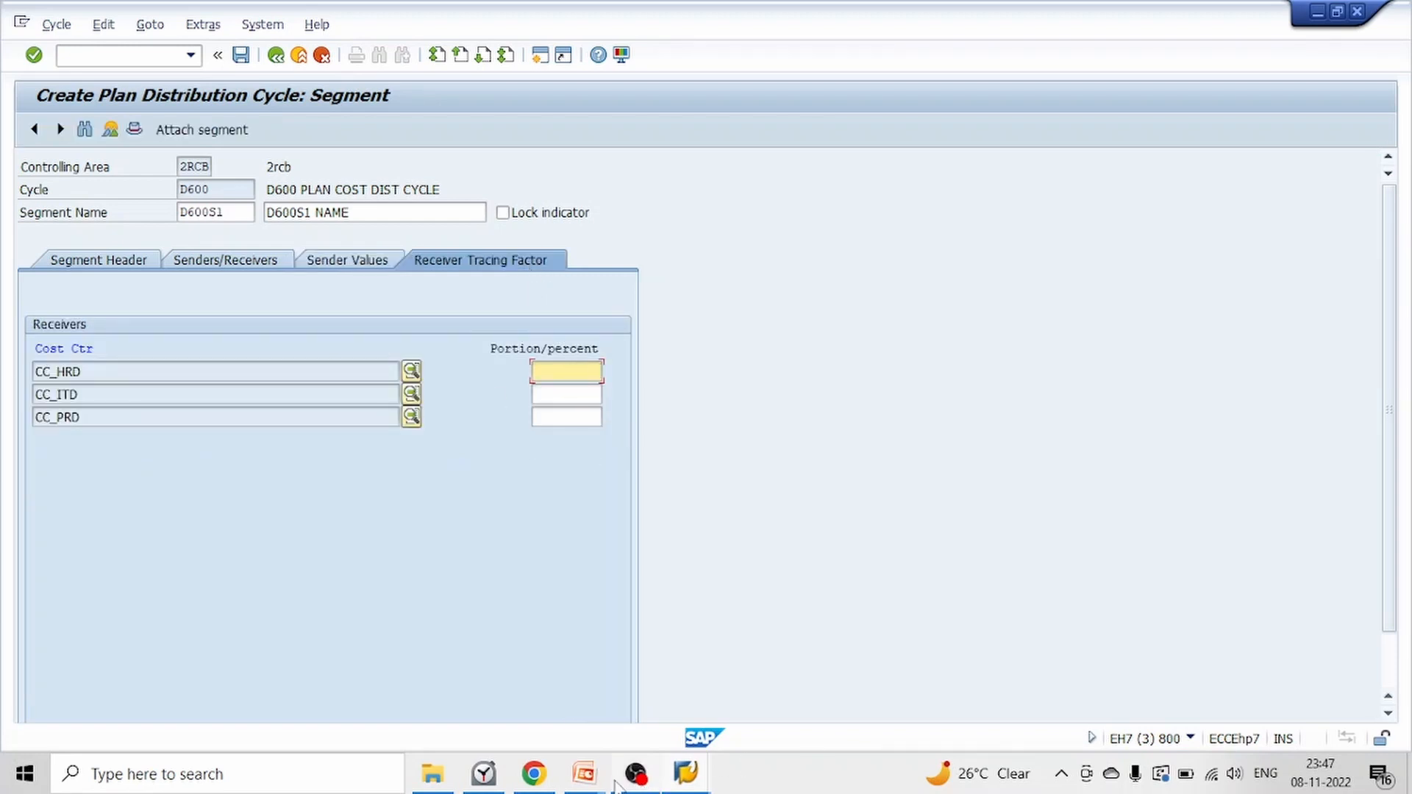
pyautogui.moveTo(584, 776)
pyautogui.click(641, 668)
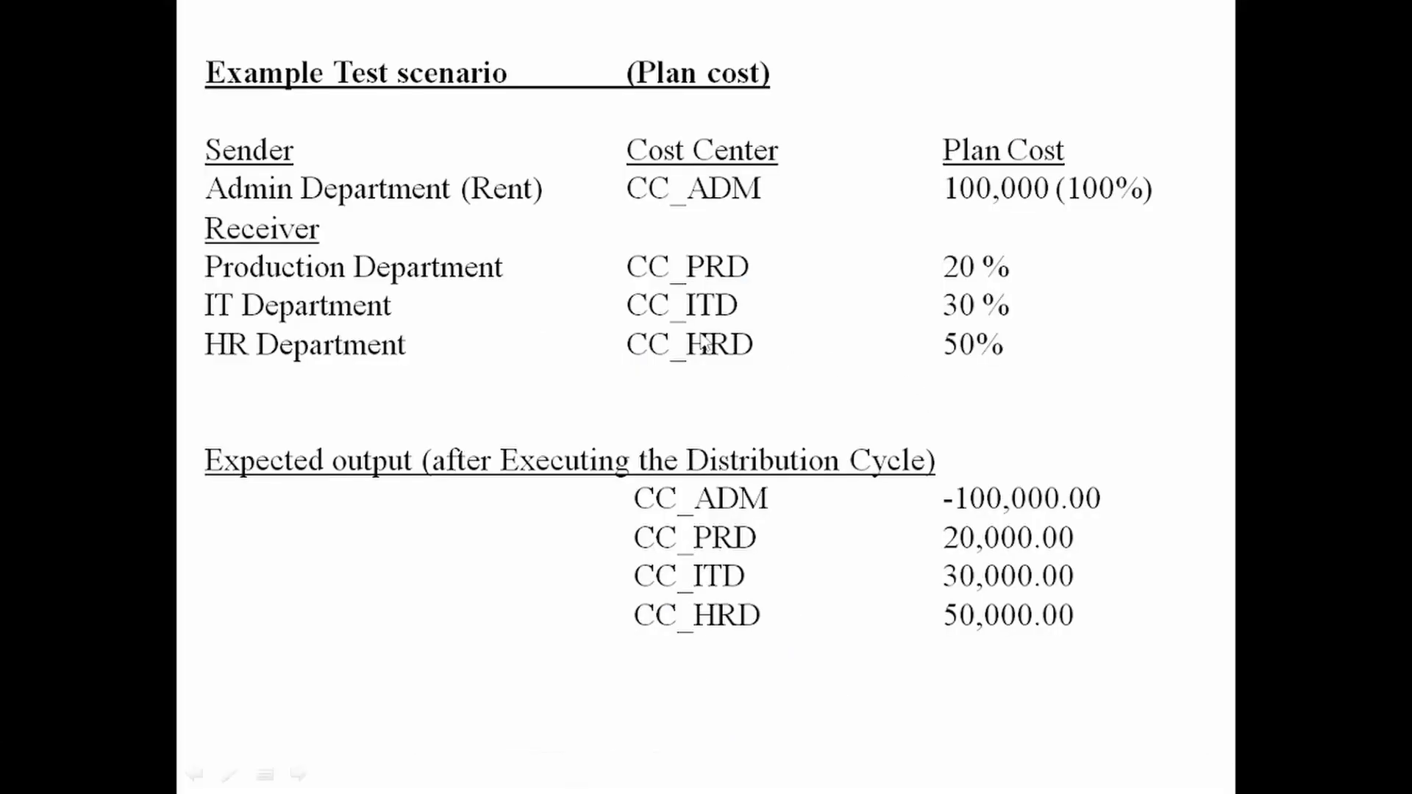
pyautogui.hotkey('alt', 'Tab')
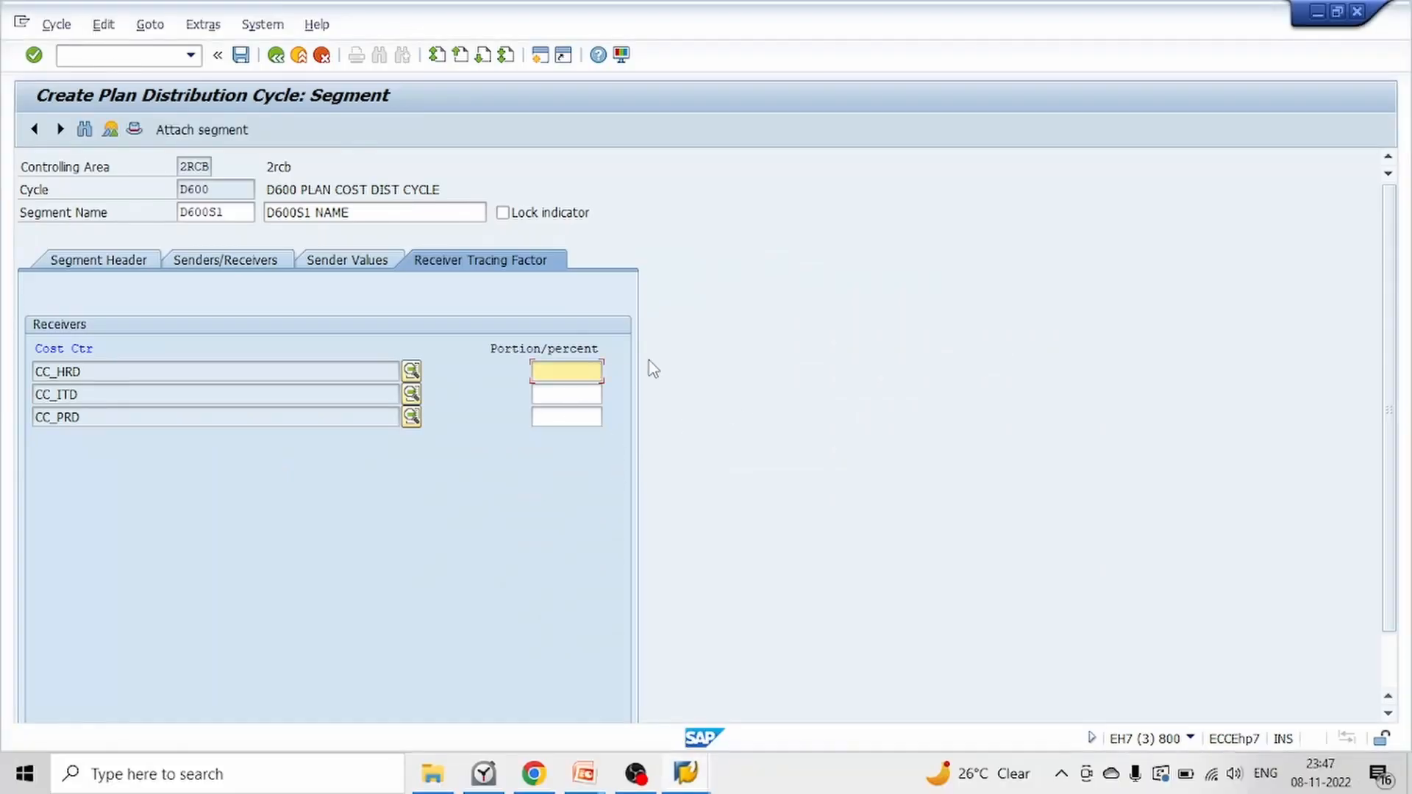
pyautogui.press('Tab')
pyautogui.hotkey('alt', 'Tab')
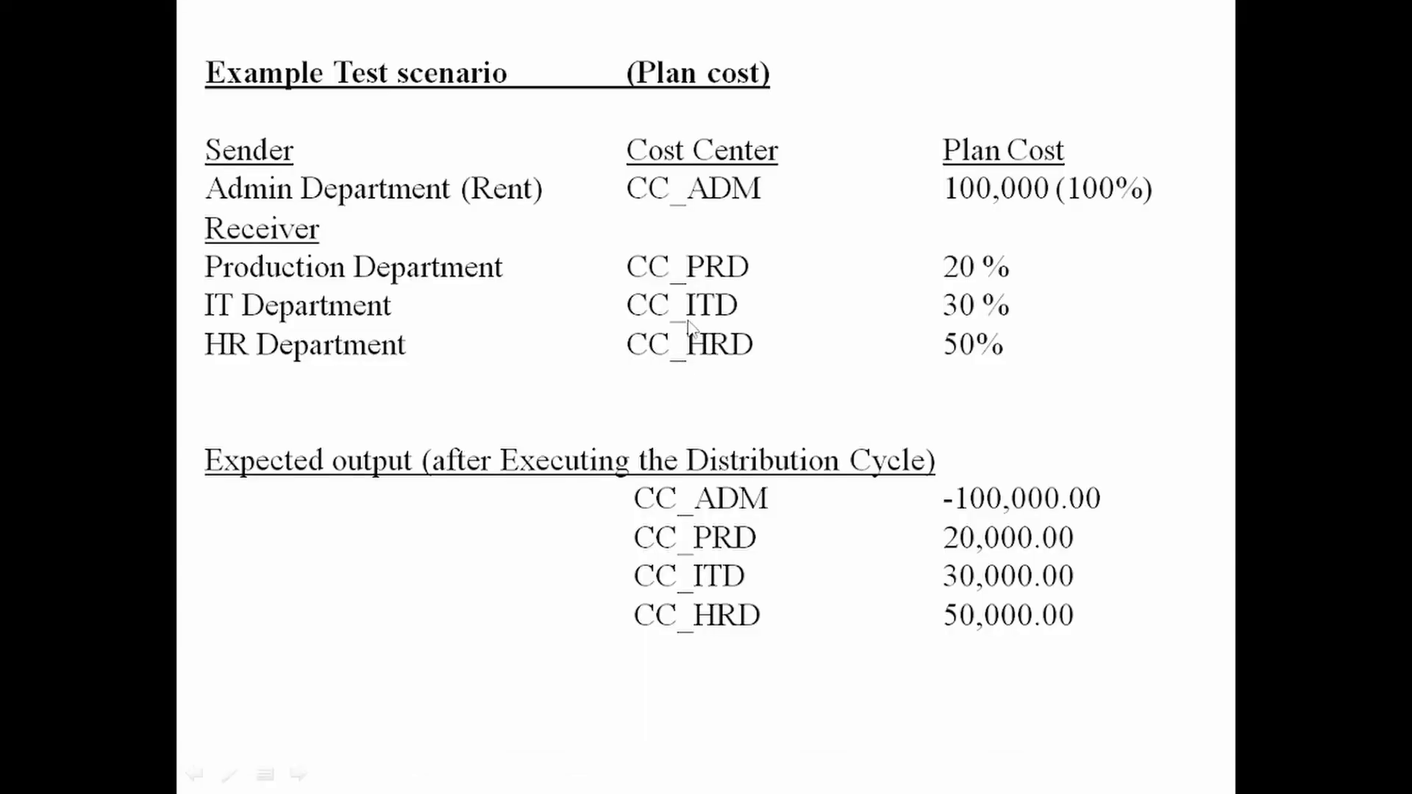
pyautogui.hotkey('alt', 'Tab')
pyautogui.write('30')
pyautogui.press('Tab')
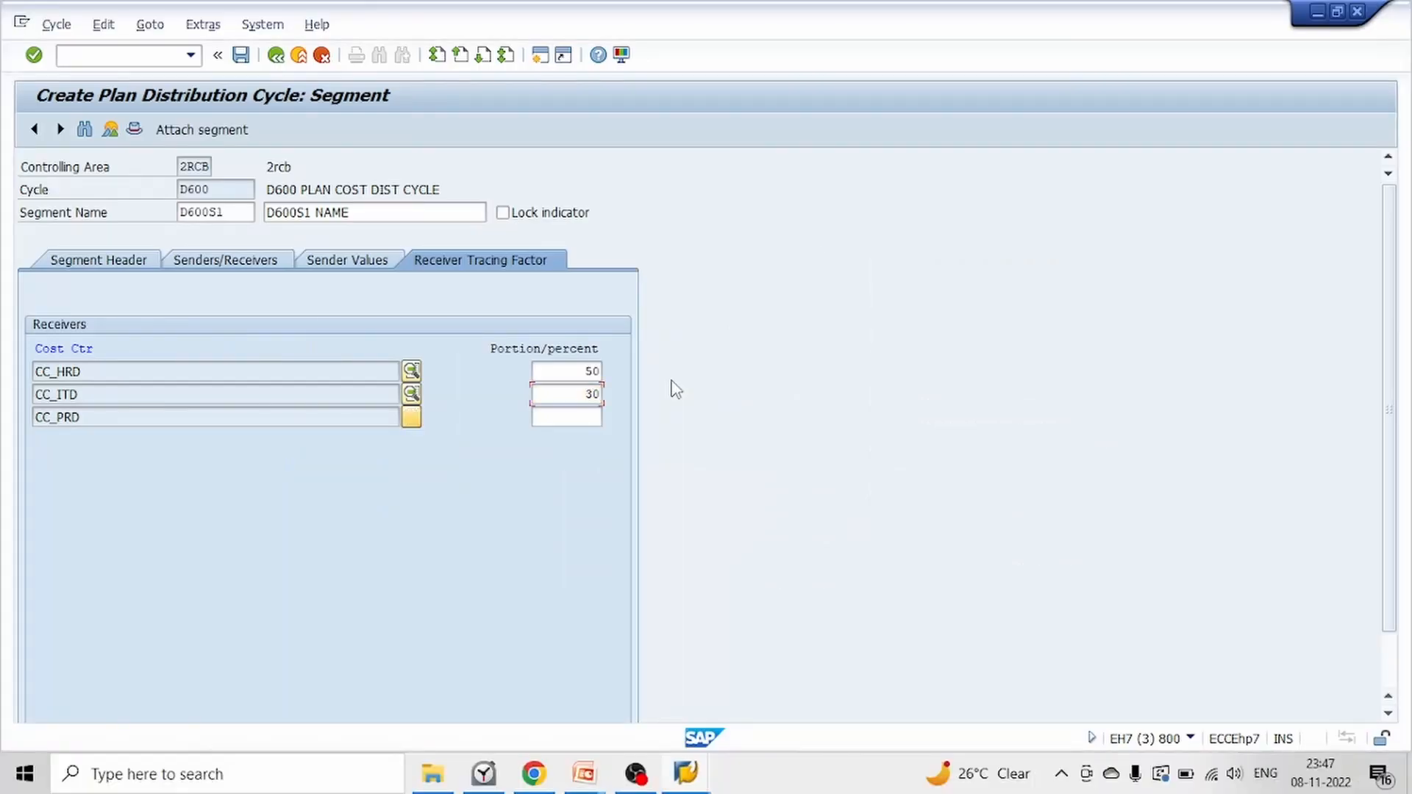
pyautogui.write('20')
pyautogui.press('Return')
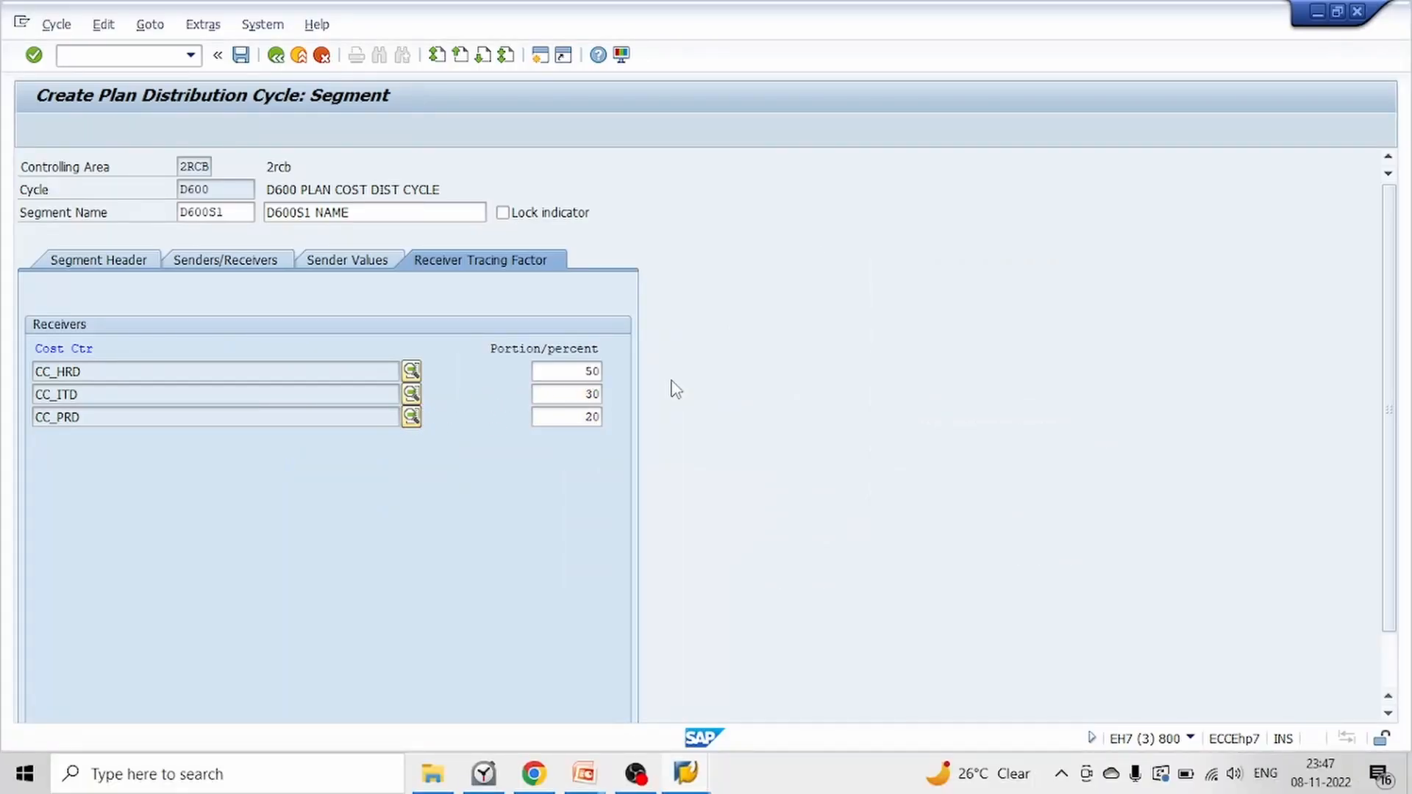
# Save cycle D600 with its segment to the proposed customizing request and run the formal cycle check, returning to the header data
pyautogui.click(240, 54)
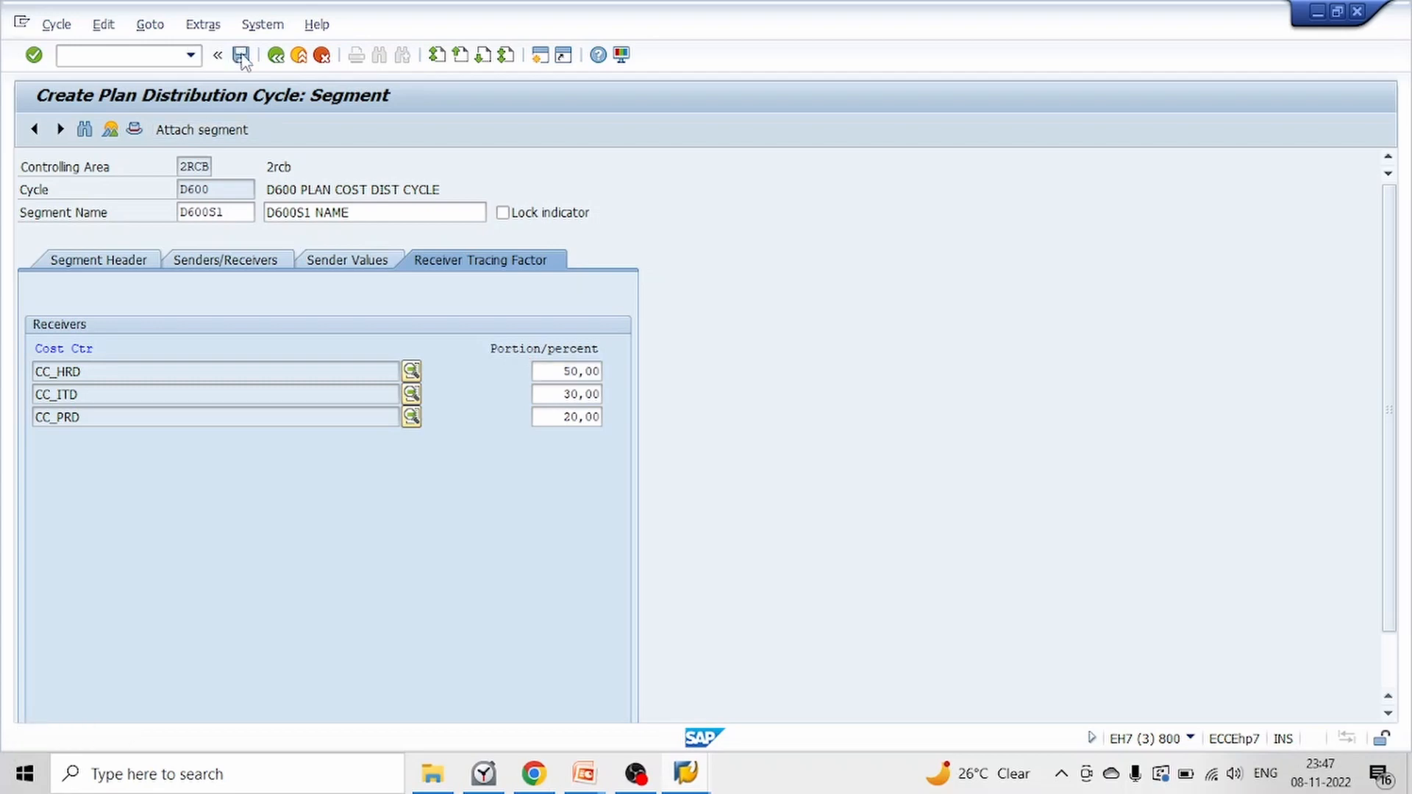
pyautogui.click(304, 350)
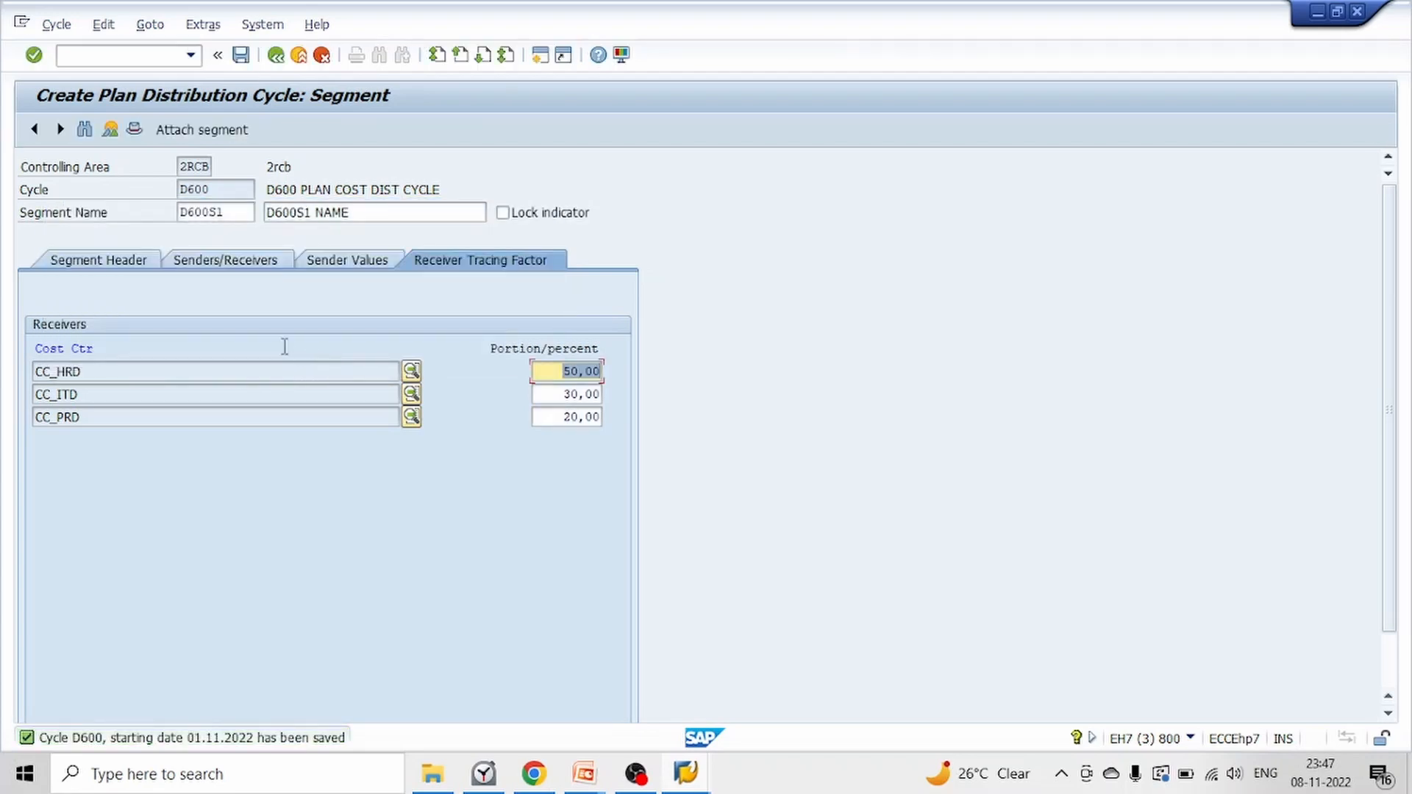
pyautogui.click(276, 56)
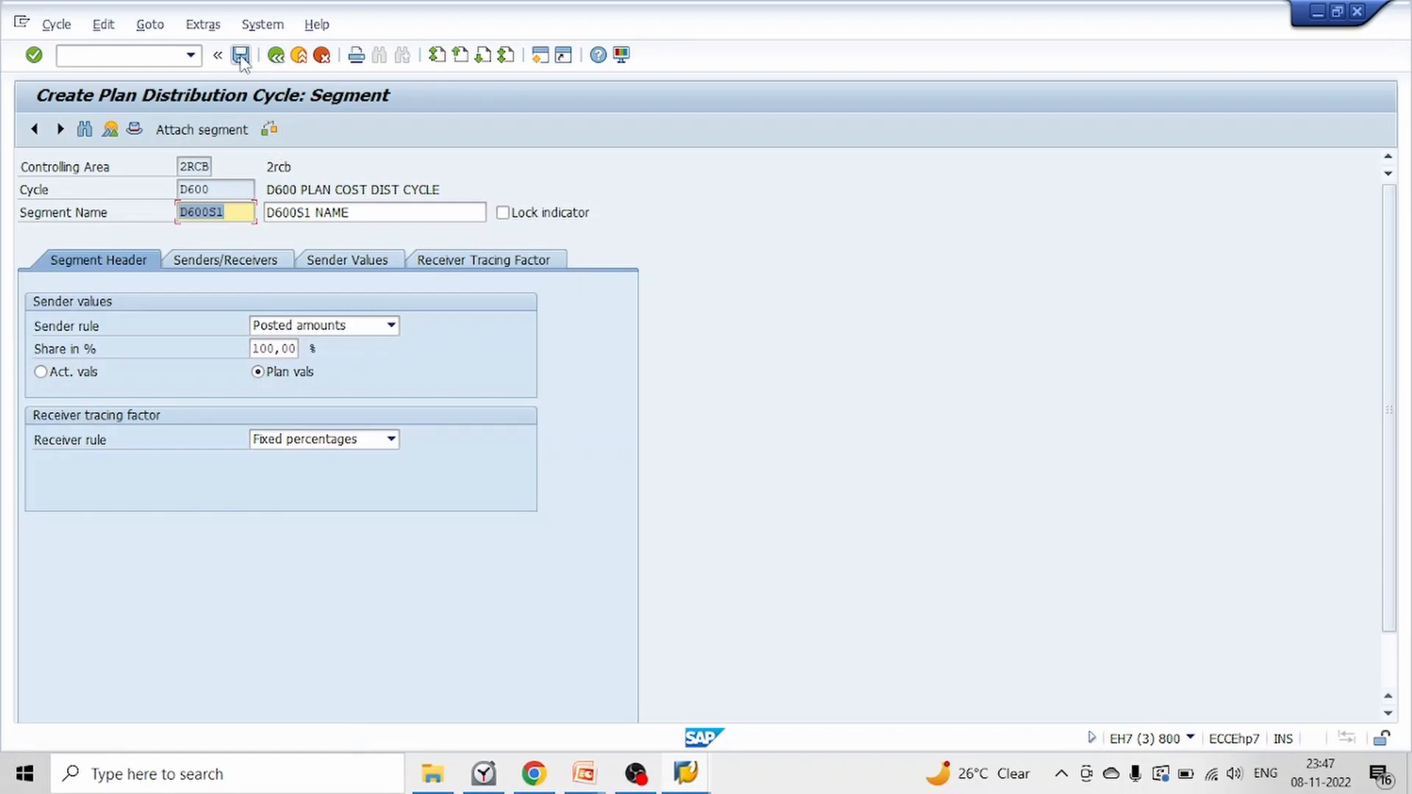
pyautogui.click(241, 56)
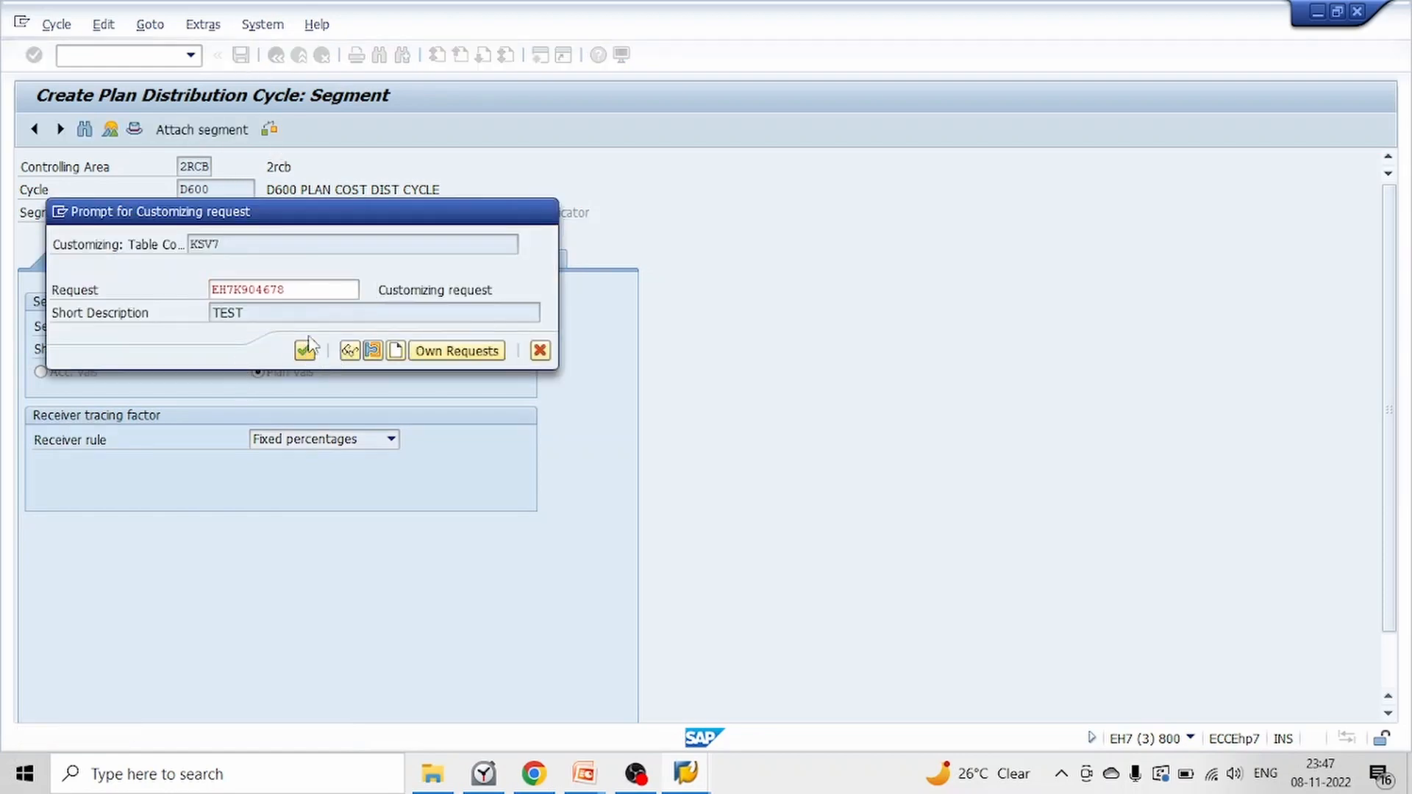
pyautogui.click(306, 350)
pyautogui.click(489, 597)
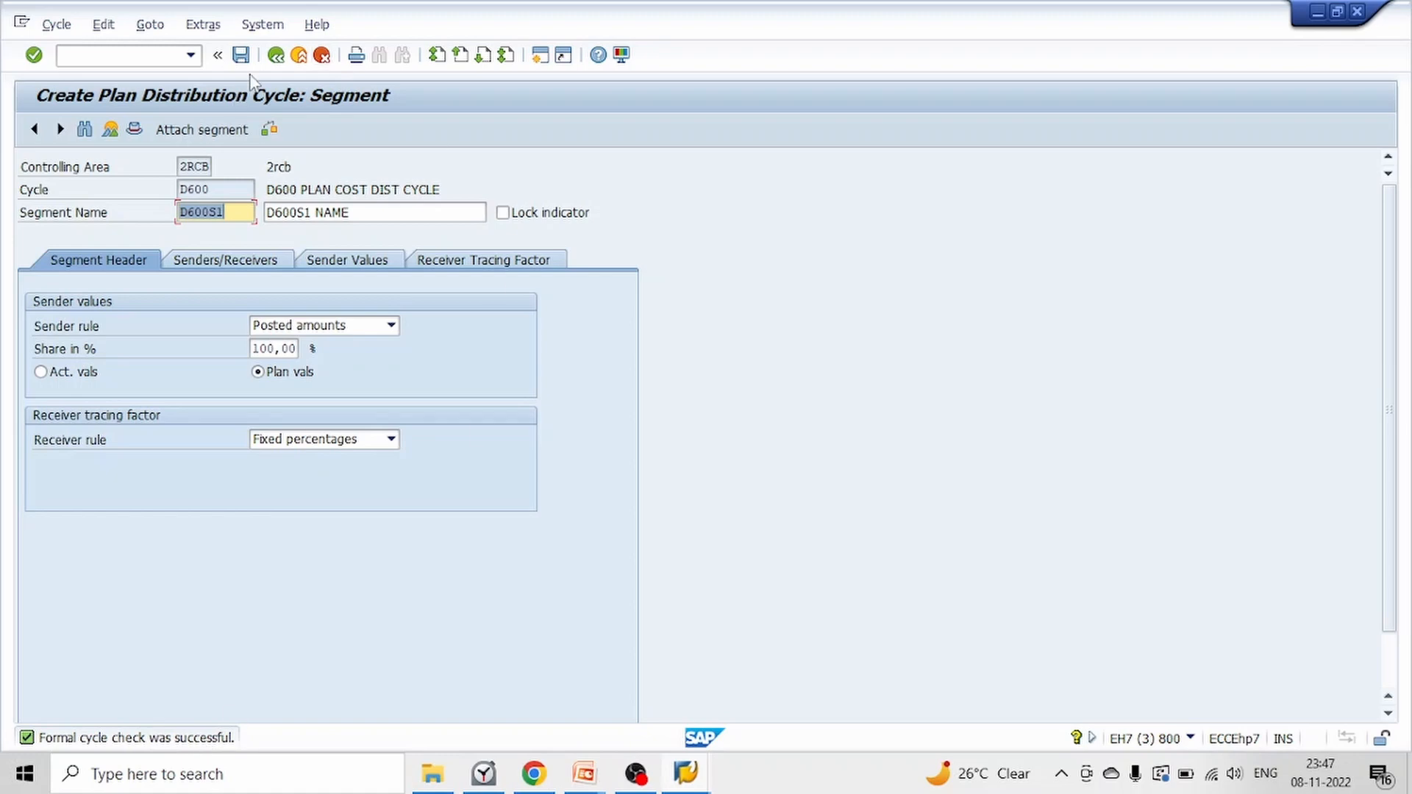
pyautogui.click(277, 58)
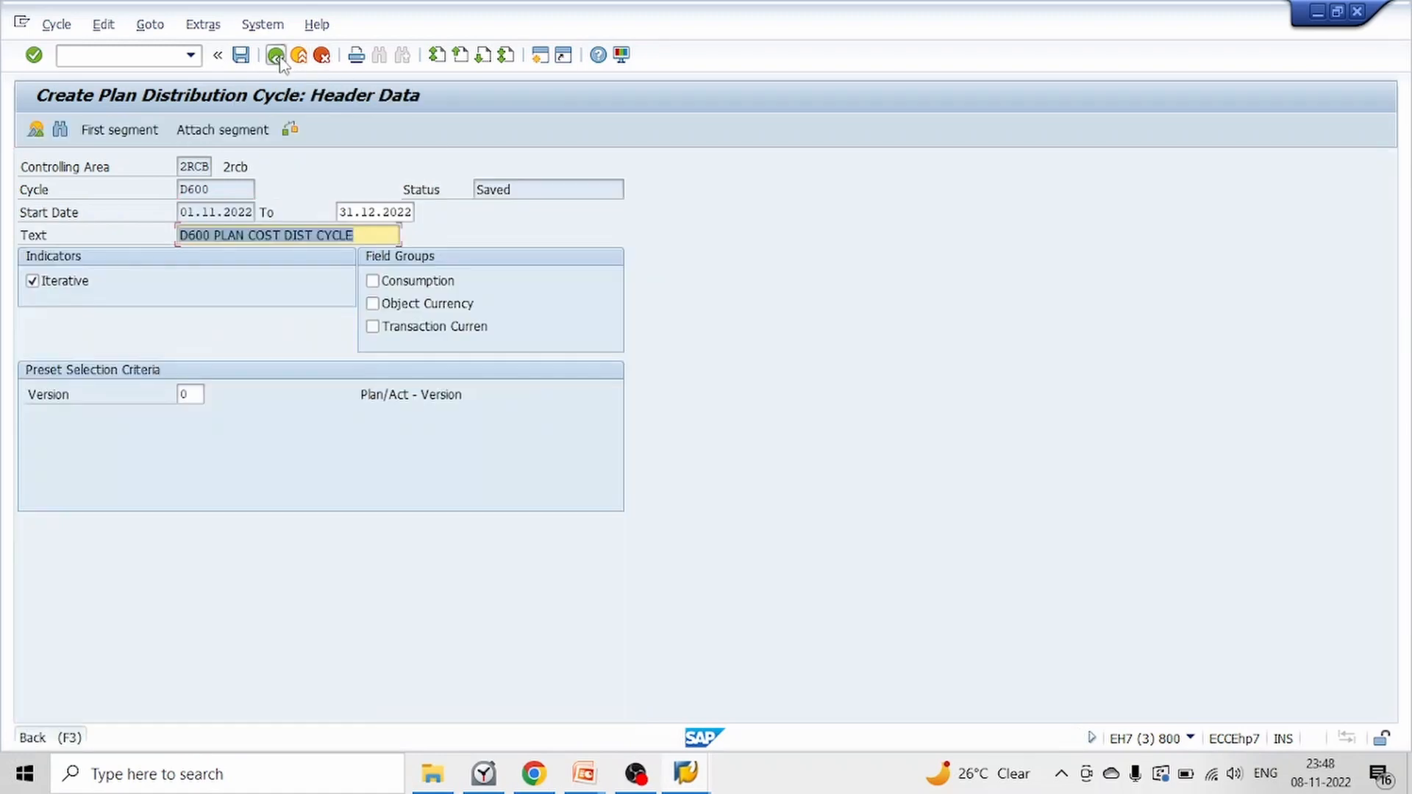
# Leave cycle creation, open the plan distribution execution and run cycle D600 for period 11 of 2022 as a test run
pyautogui.click(278, 57)
pyautogui.click(277, 57)
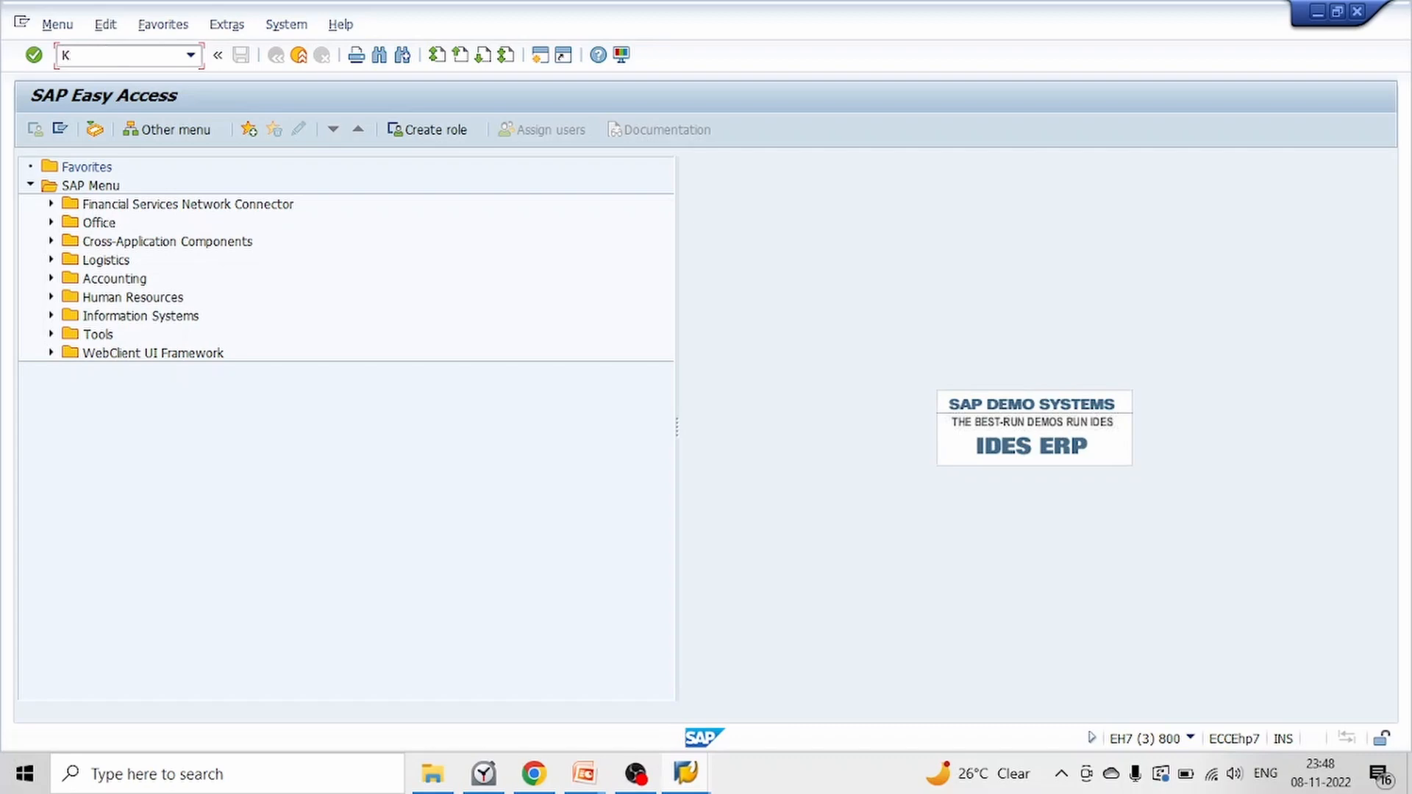
pyautogui.press('Return')
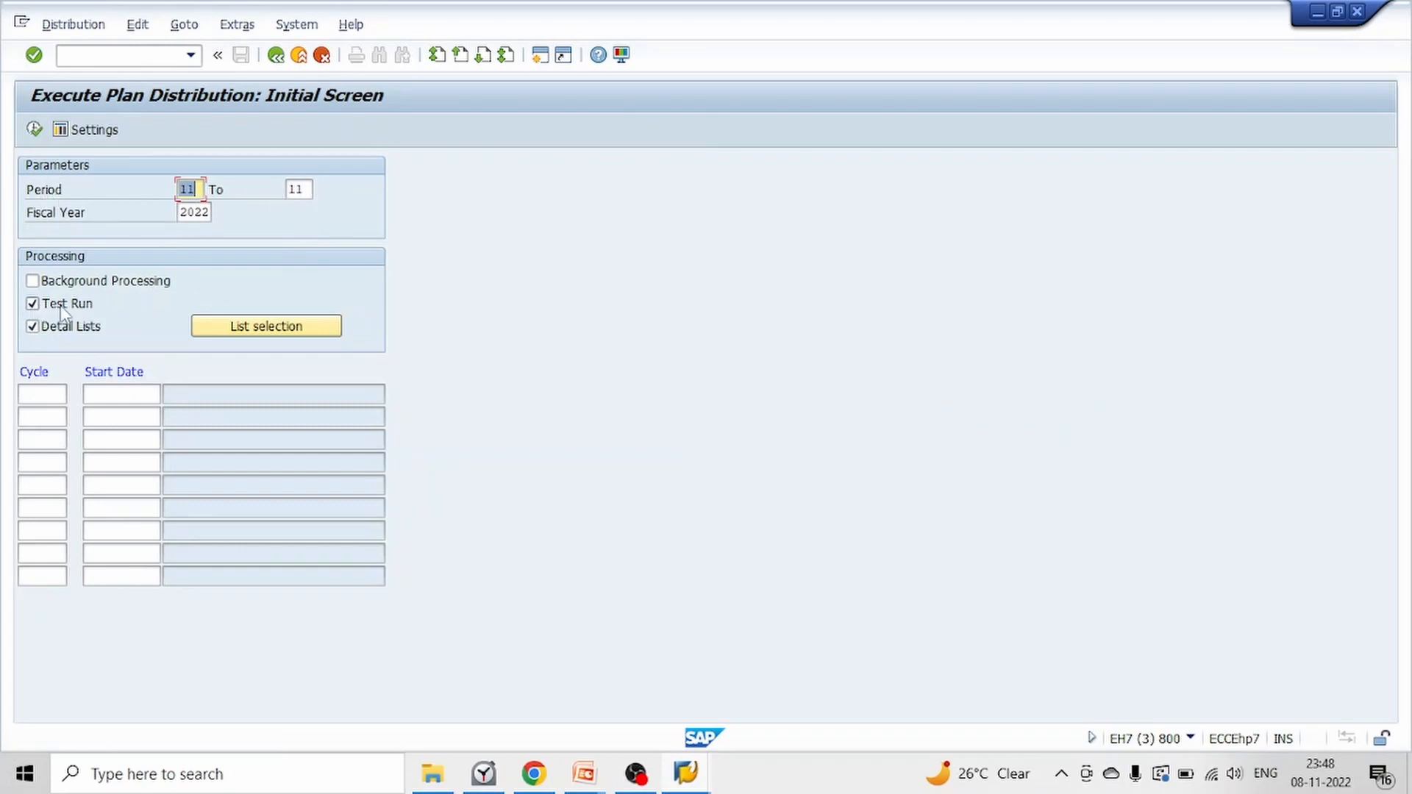
pyautogui.click(33, 395)
pyautogui.write('D')
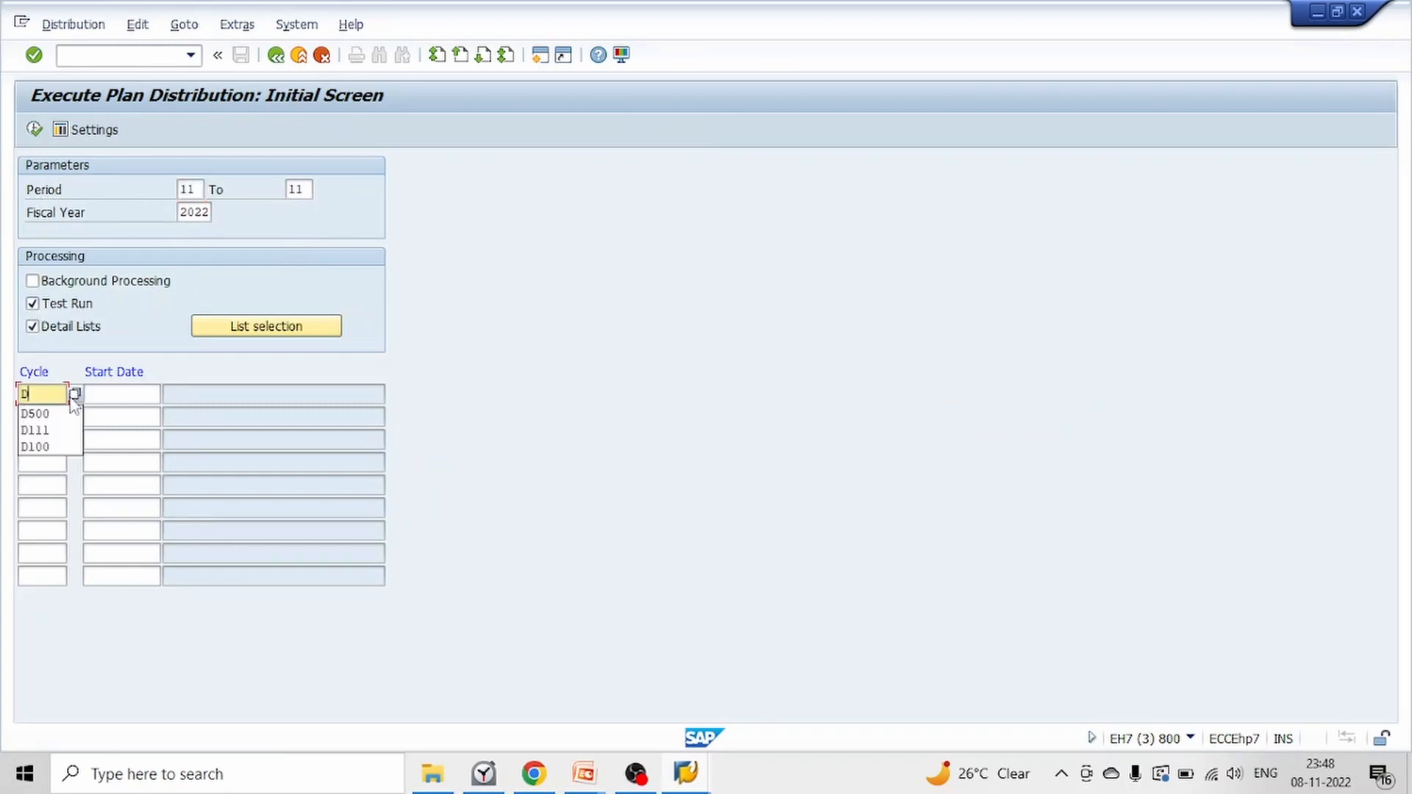
pyautogui.write('600')
pyautogui.press('Return')
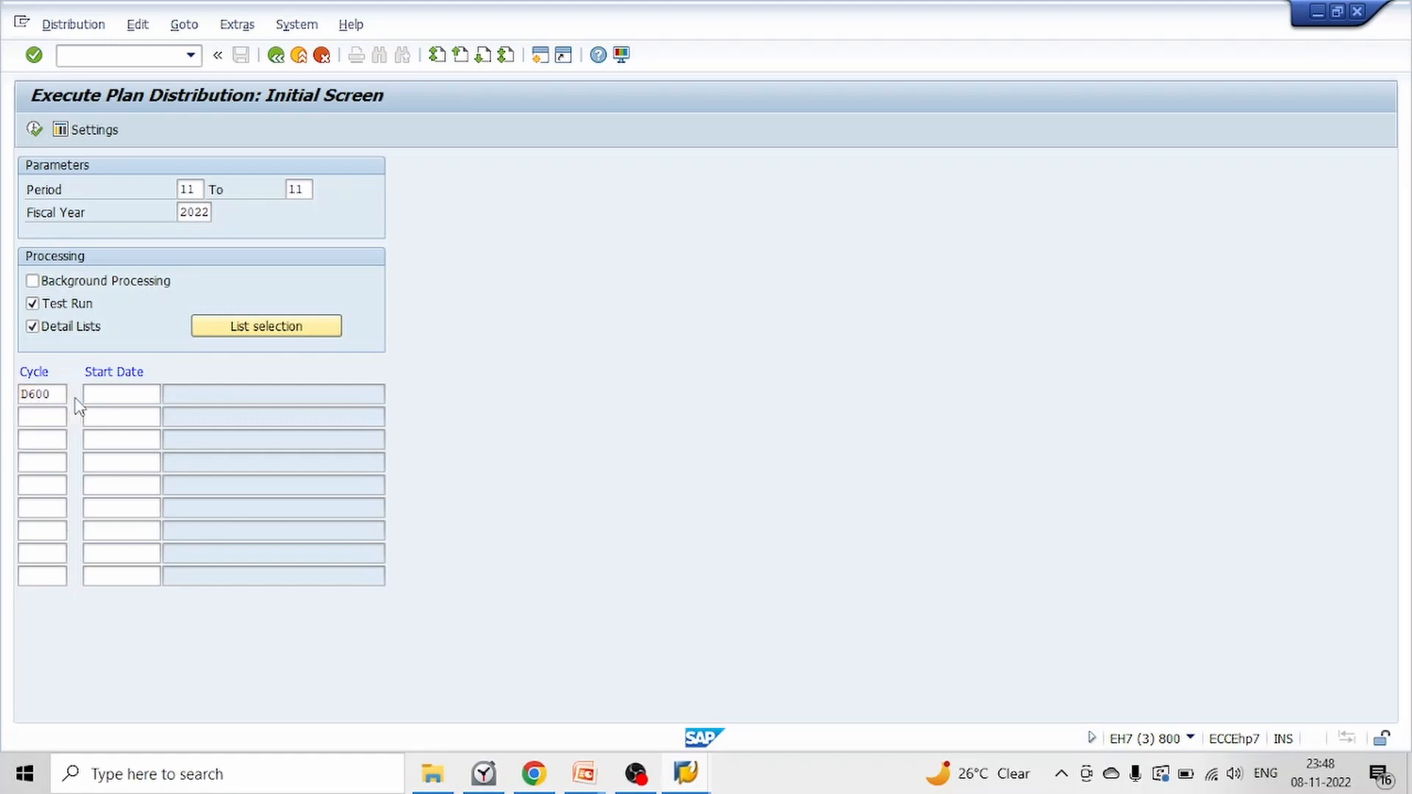
pyautogui.click(33, 130)
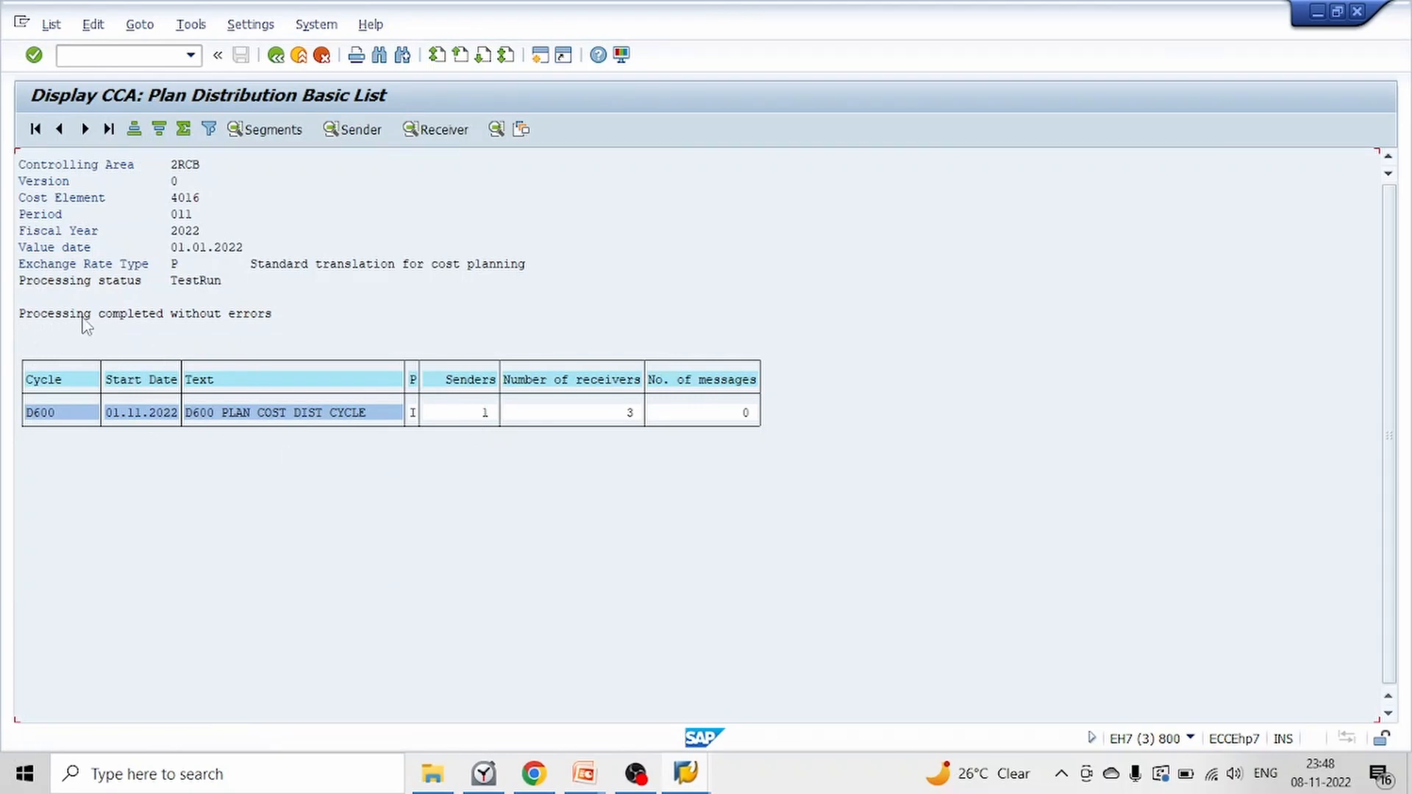
# Check the test run's processing message, senders and receivers, and open the plan line items of cycle D600
pyautogui.click(188, 316)
pyautogui.click(267, 317)
pyautogui.click(78, 318)
pyautogui.click(485, 416)
pyautogui.click(631, 414)
pyautogui.doubleClick(625, 414)
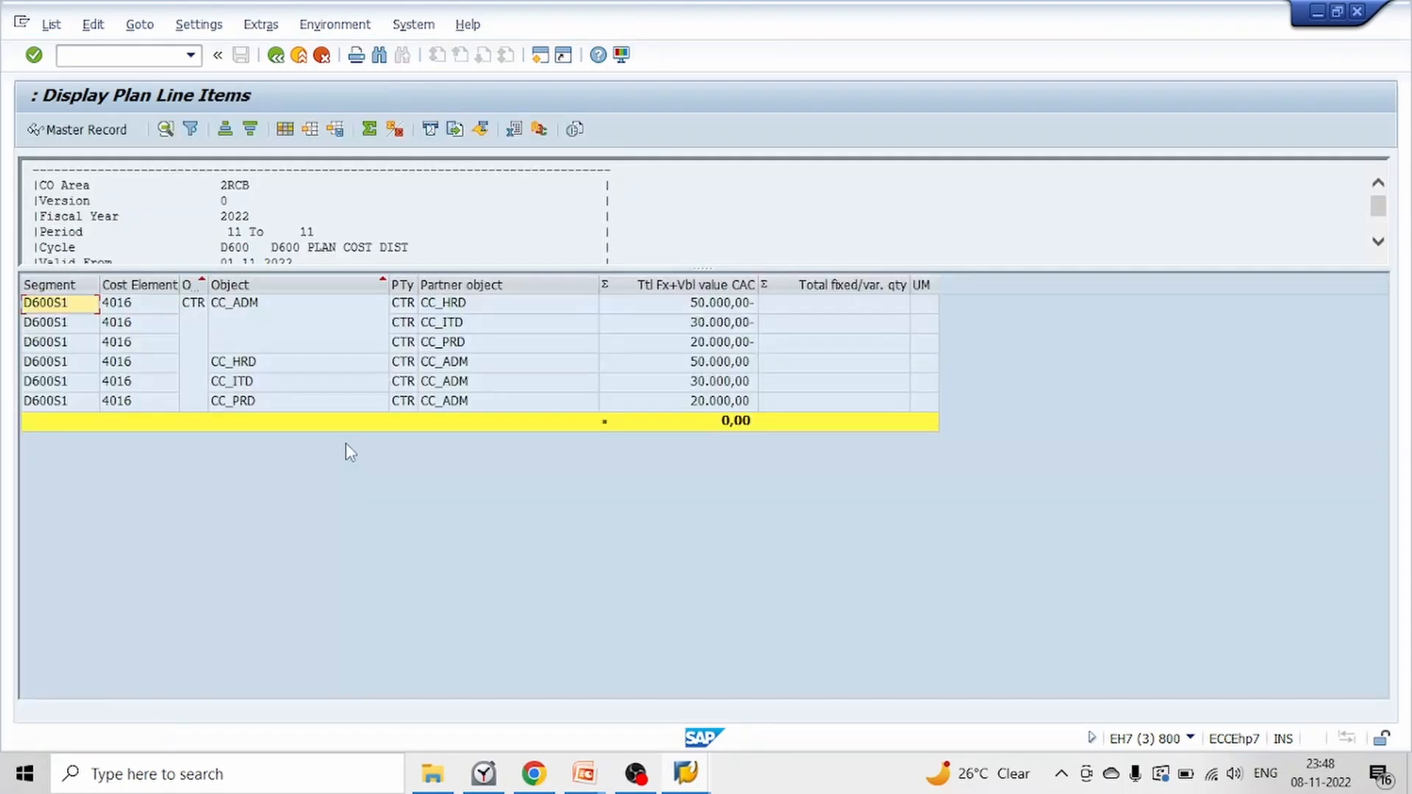
# Examine the plan line items for sender CC_ADM, comparing the partner cost centers CC_HRD, CC_ITD and CC_PRD and their amounts
pyautogui.click(313, 304)
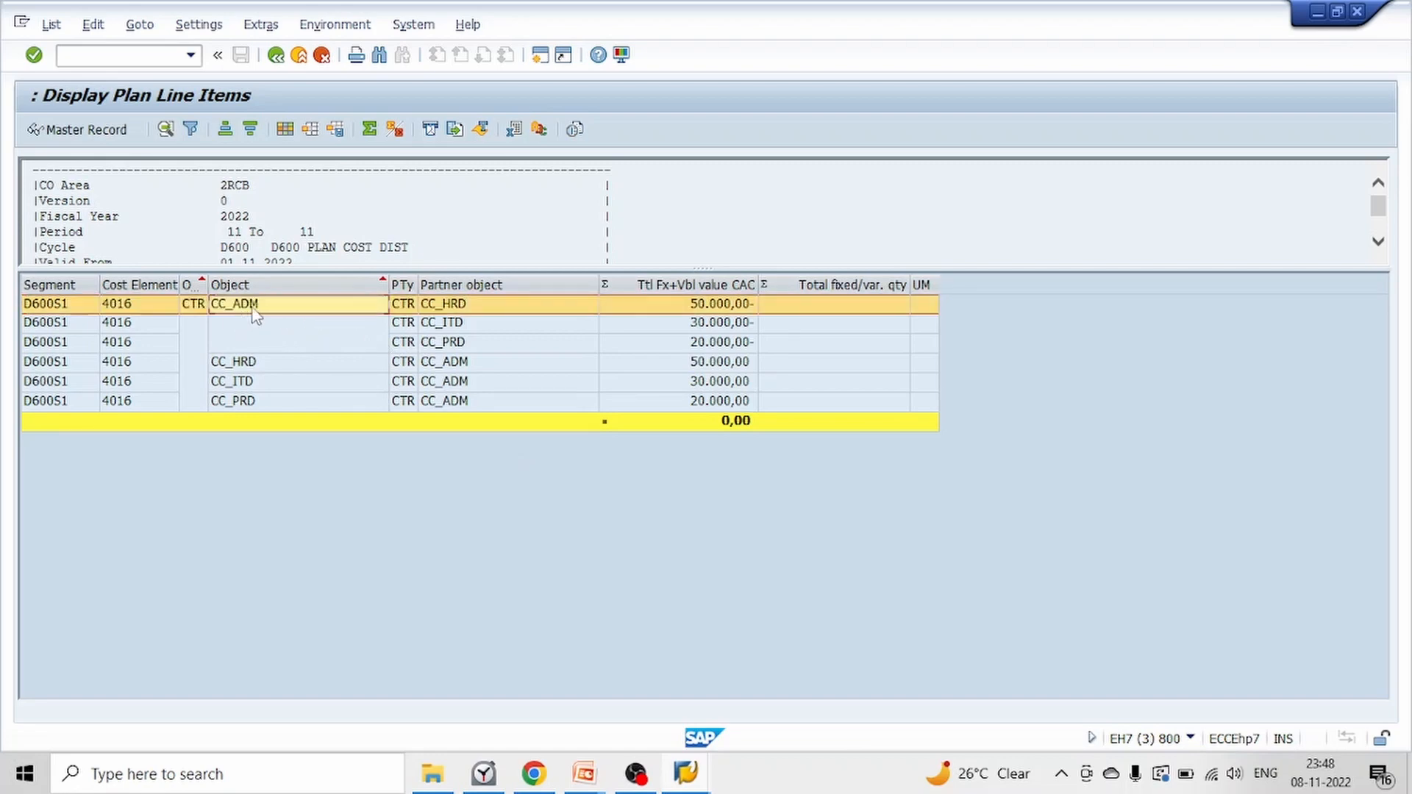
pyautogui.click(482, 308)
pyautogui.click(465, 324)
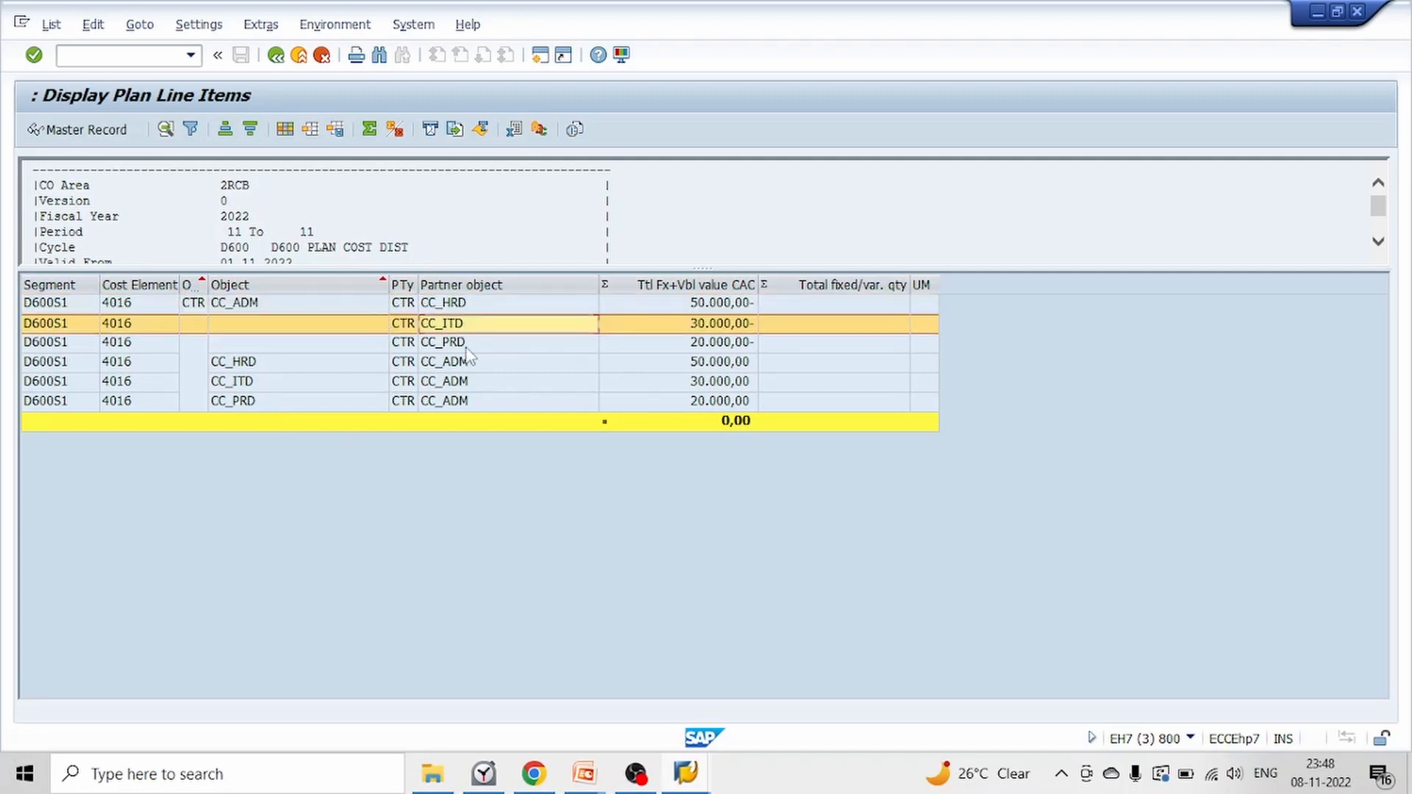
pyautogui.click(467, 347)
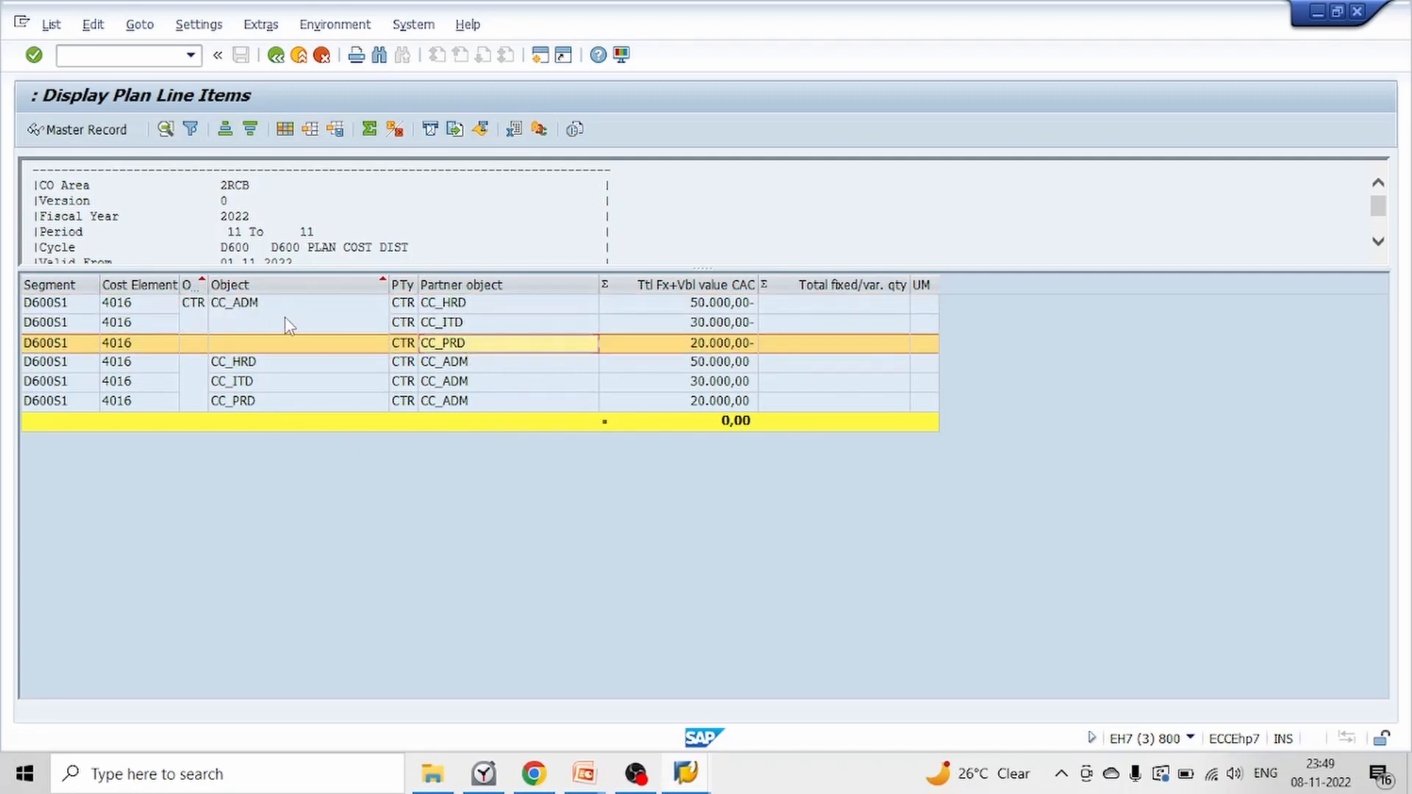
pyautogui.click(266, 364)
pyautogui.click(740, 323)
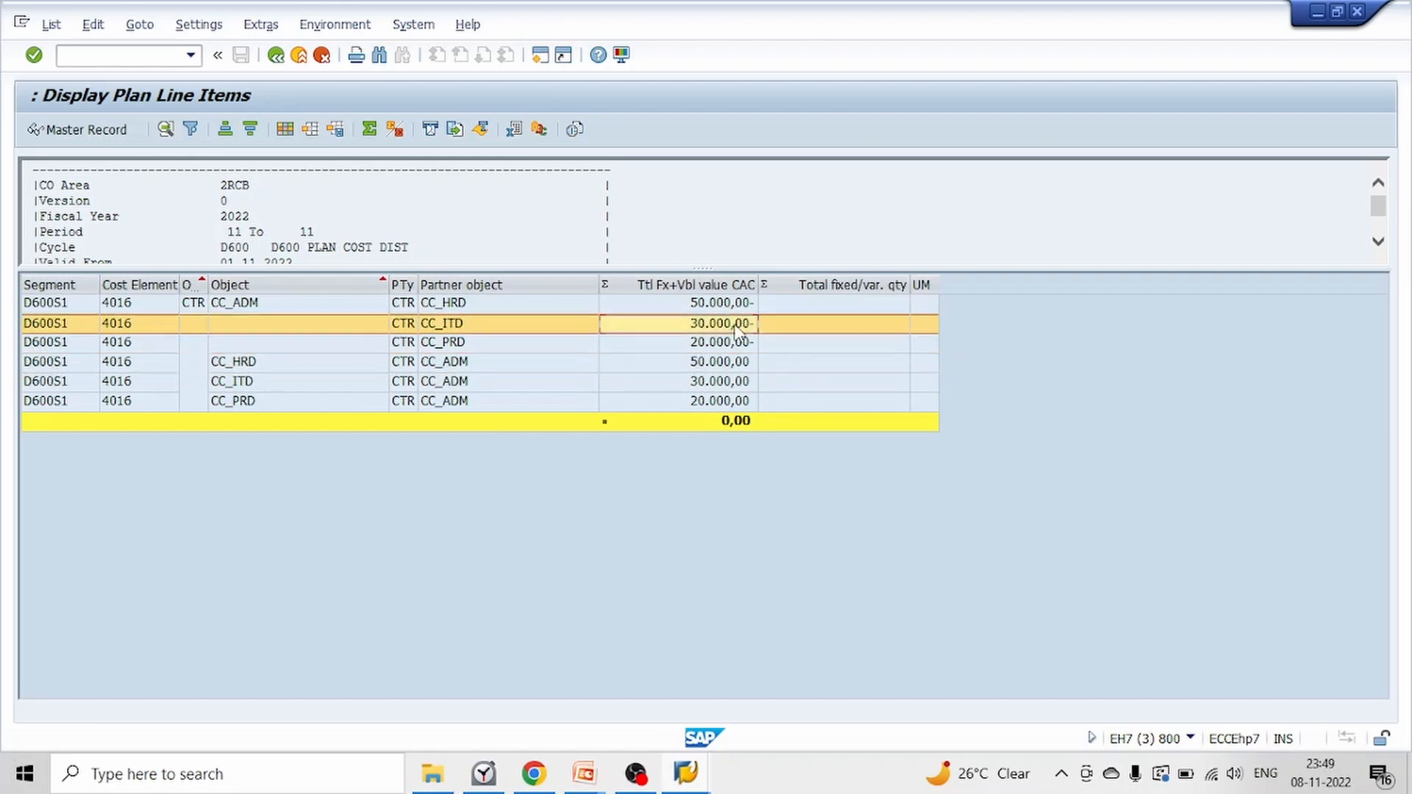
pyautogui.click(737, 343)
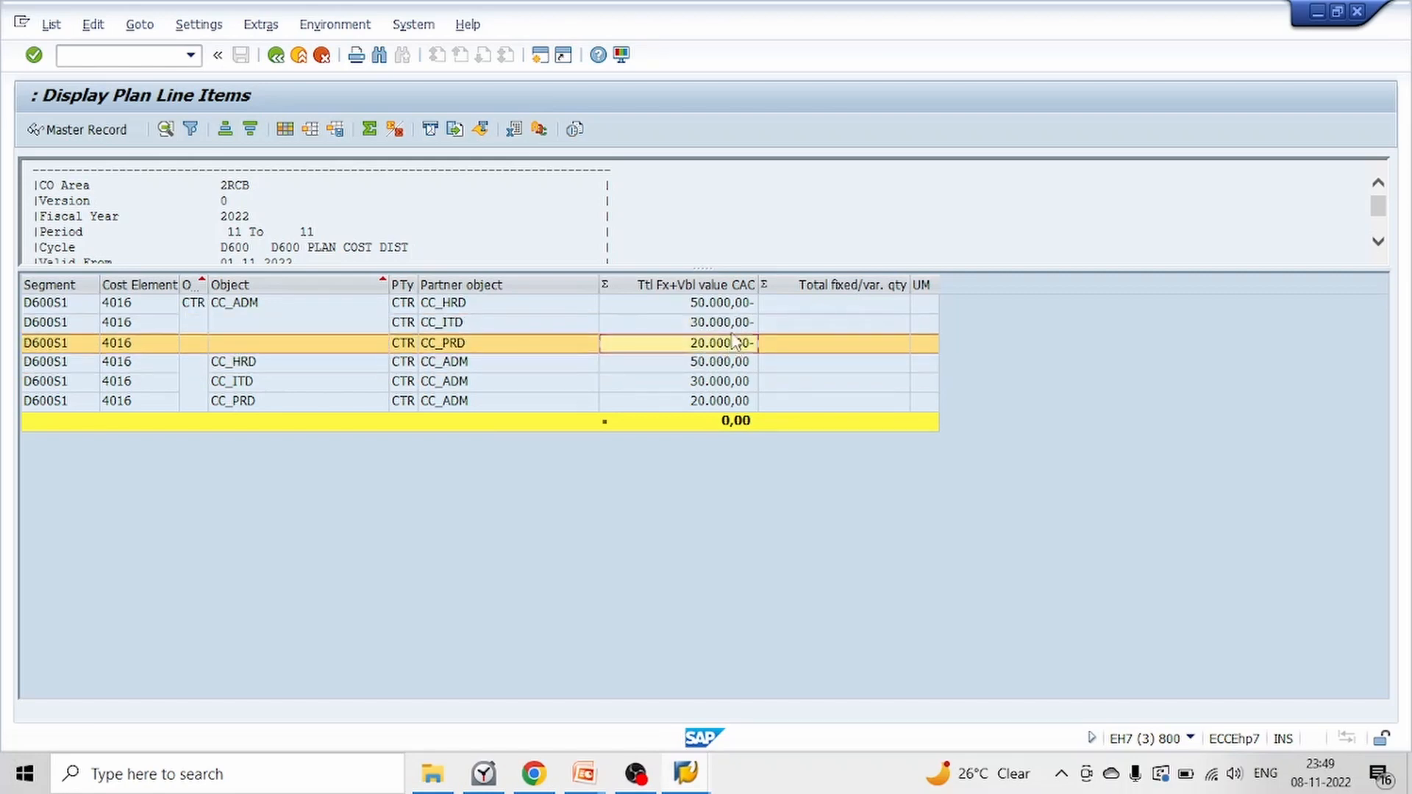
# Exit the test results, turn off Test Run while keeping Detail Lists on, and execute cycle D600 as an update run
pyautogui.click(278, 57)
pyautogui.click(314, 380)
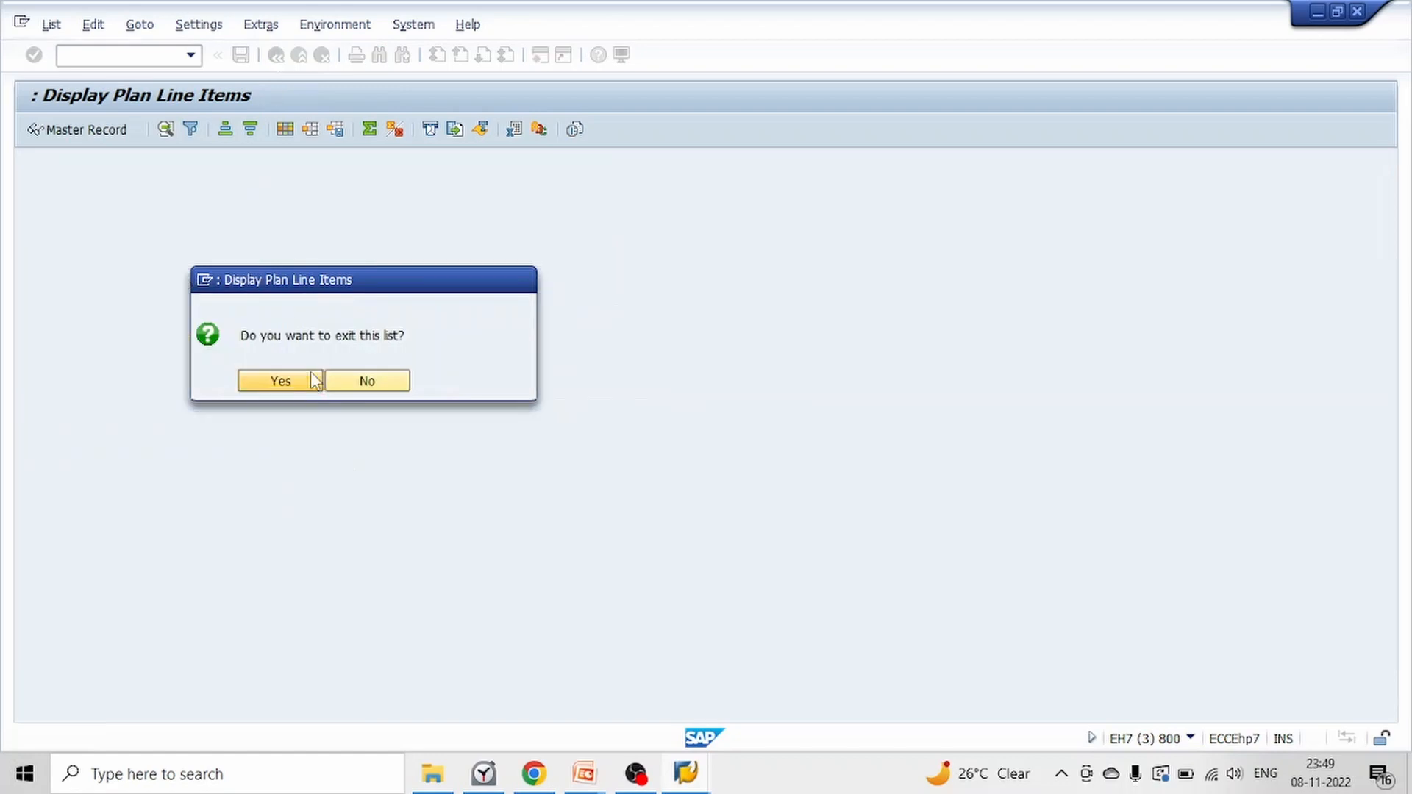
pyautogui.click(277, 56)
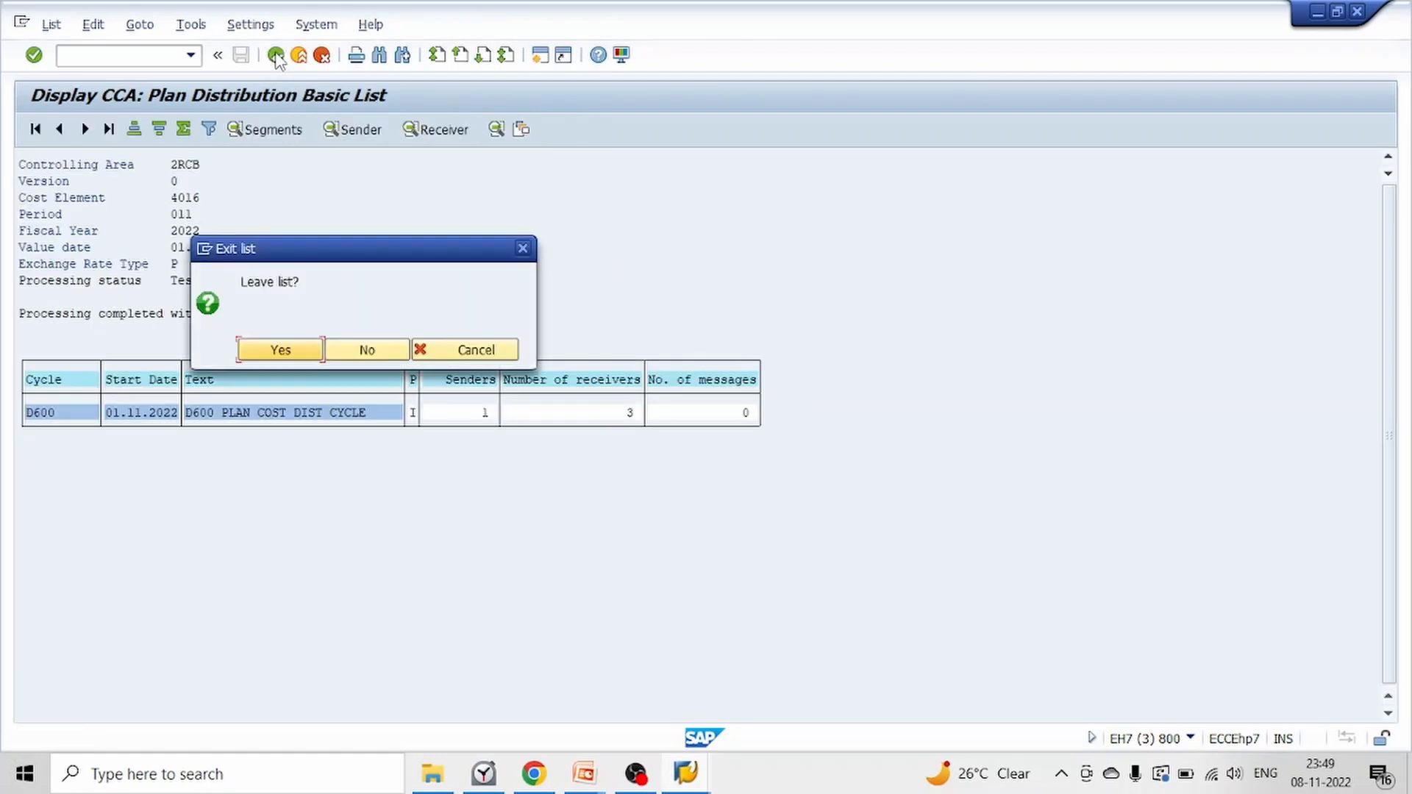
pyautogui.click(282, 357)
pyautogui.click(33, 326)
pyautogui.click(33, 303)
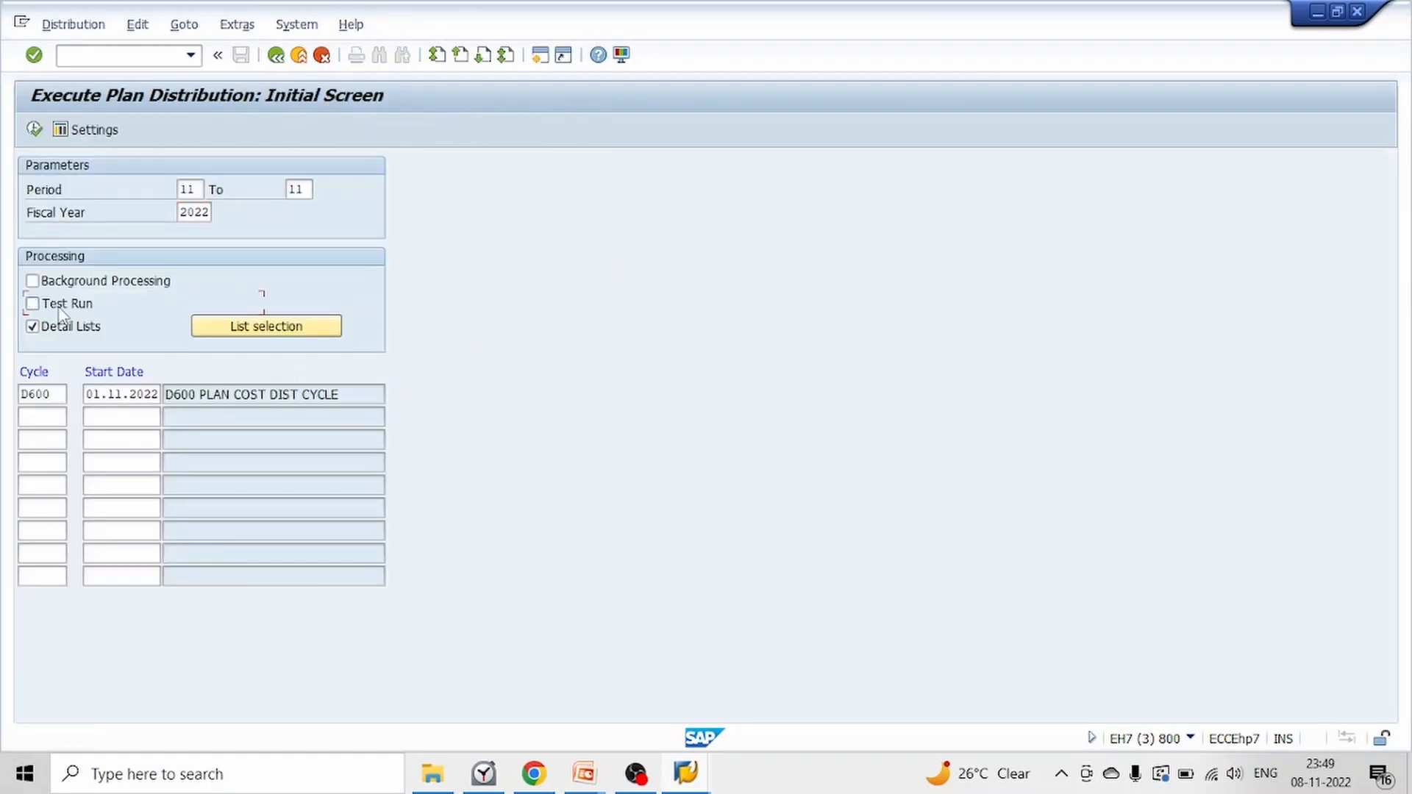
pyautogui.click(35, 131)
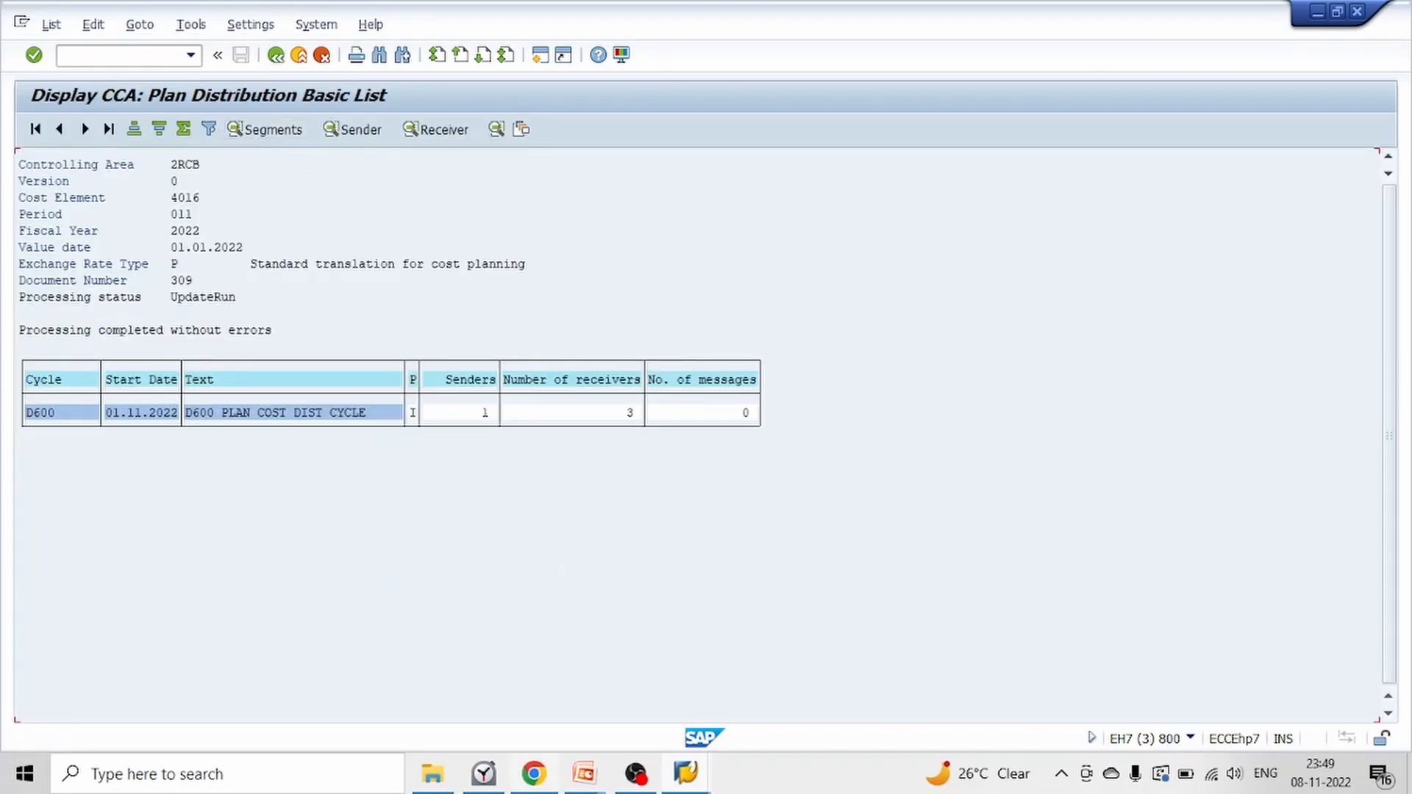
# Switch to the open actual/plan/variance report session and check the receiver cost centers' plan costs before refreshing
pyautogui.moveTo(686, 774)
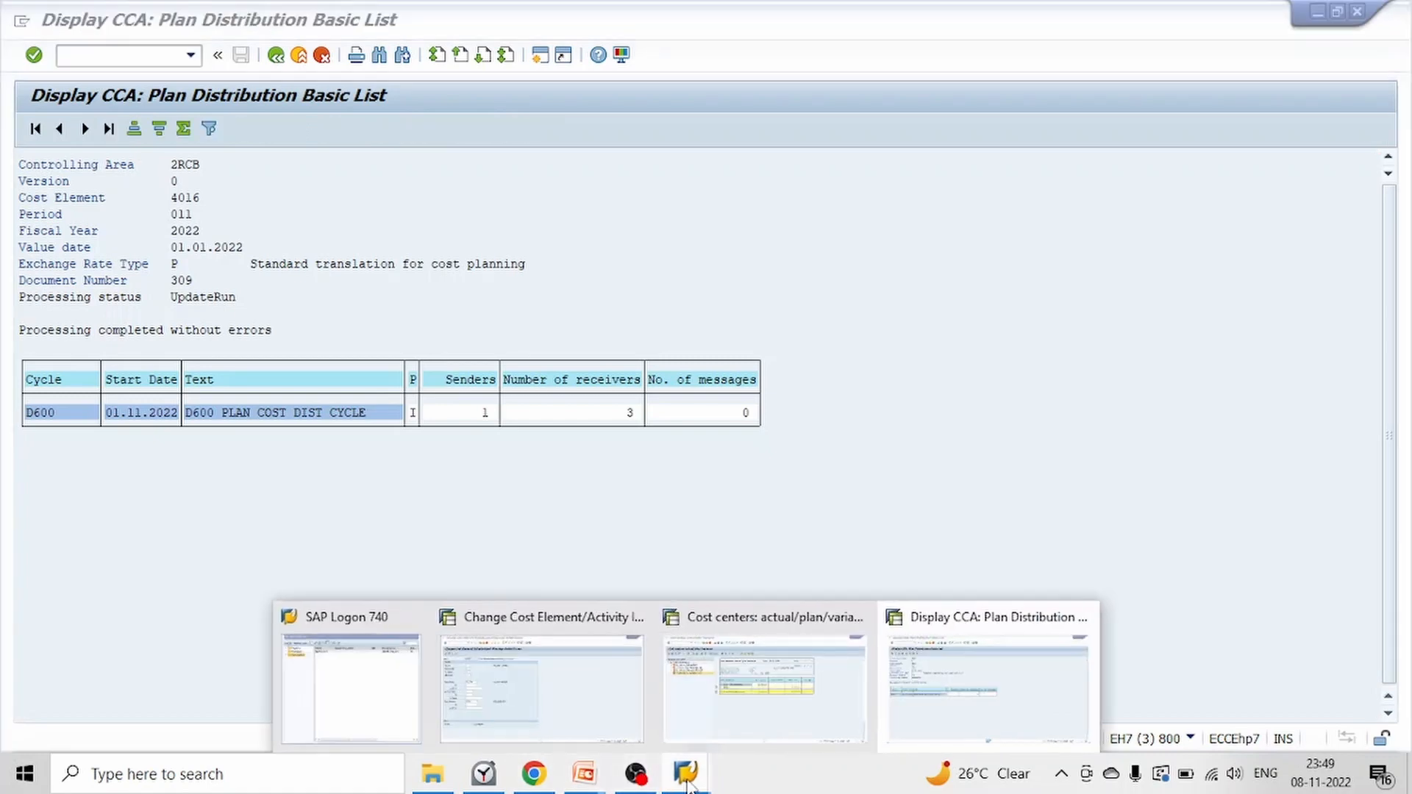
pyautogui.click(745, 702)
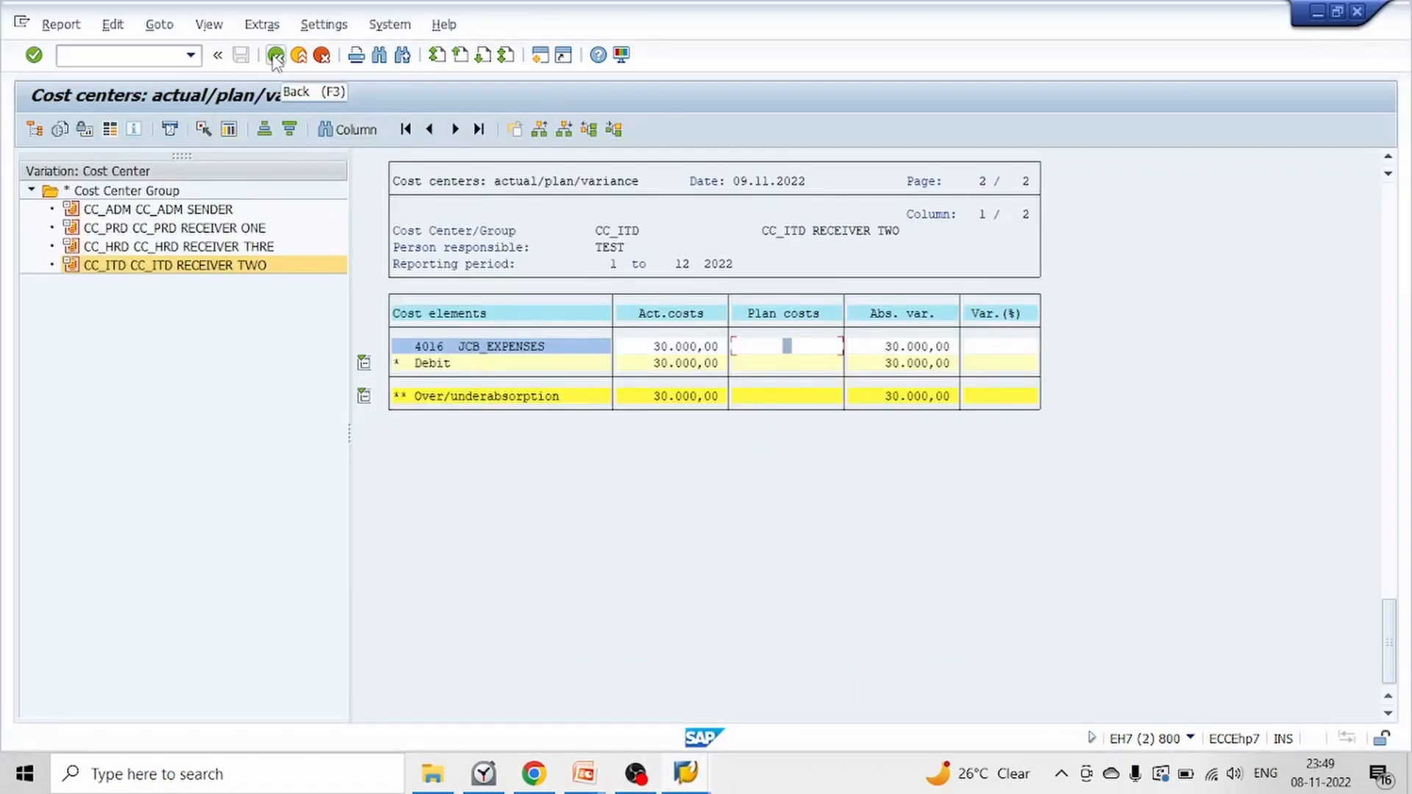
pyautogui.click(751, 363)
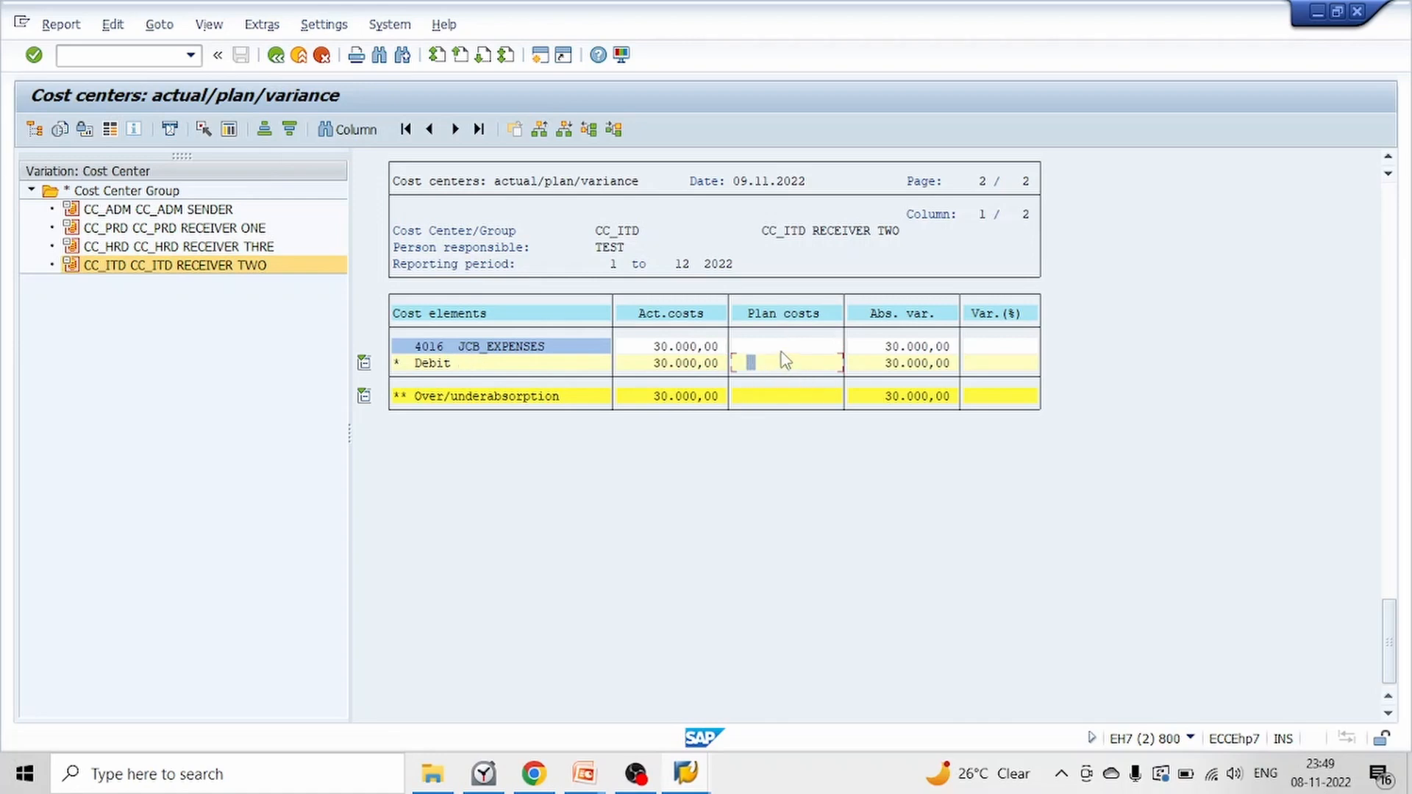
pyautogui.click(781, 345)
pyautogui.click(242, 228)
pyautogui.click(250, 253)
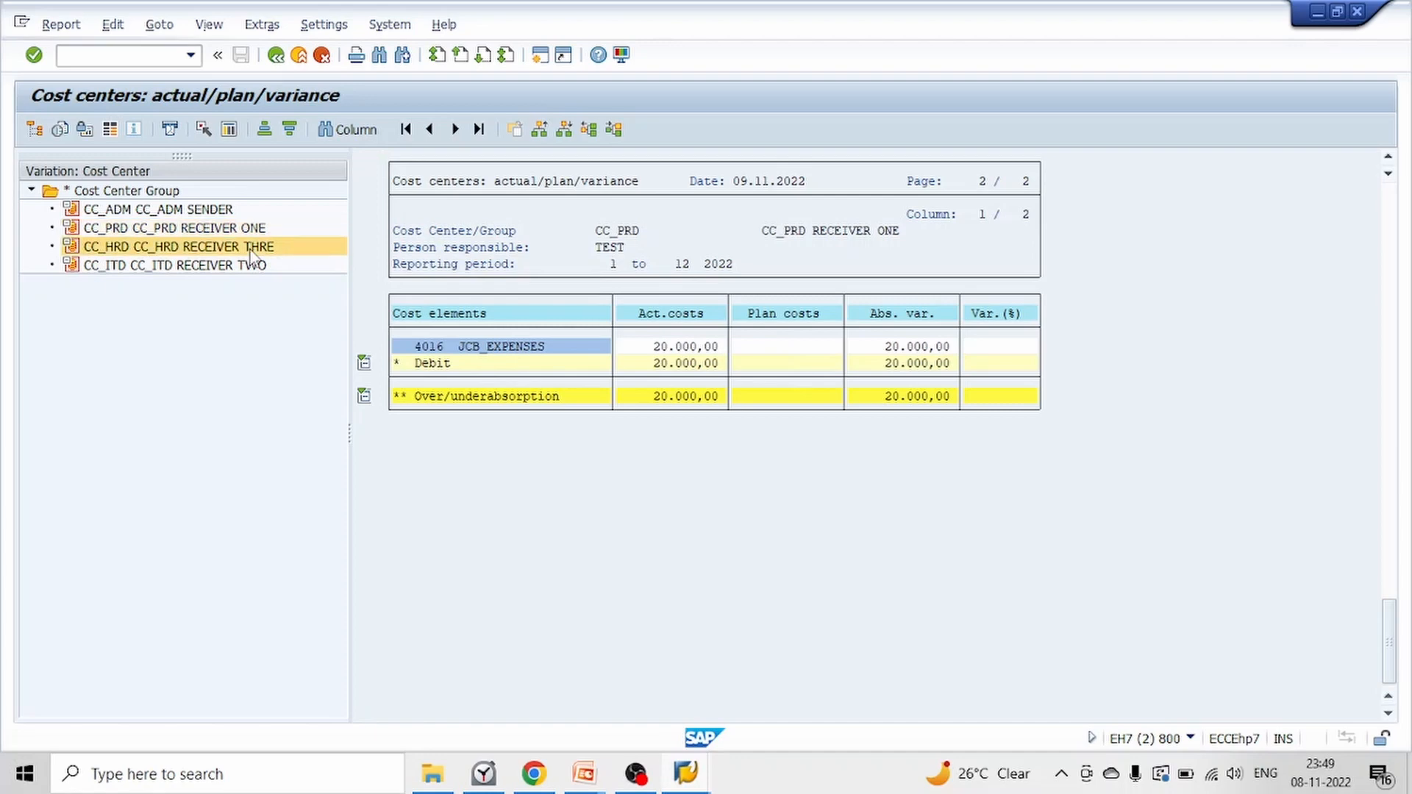
pyautogui.click(252, 264)
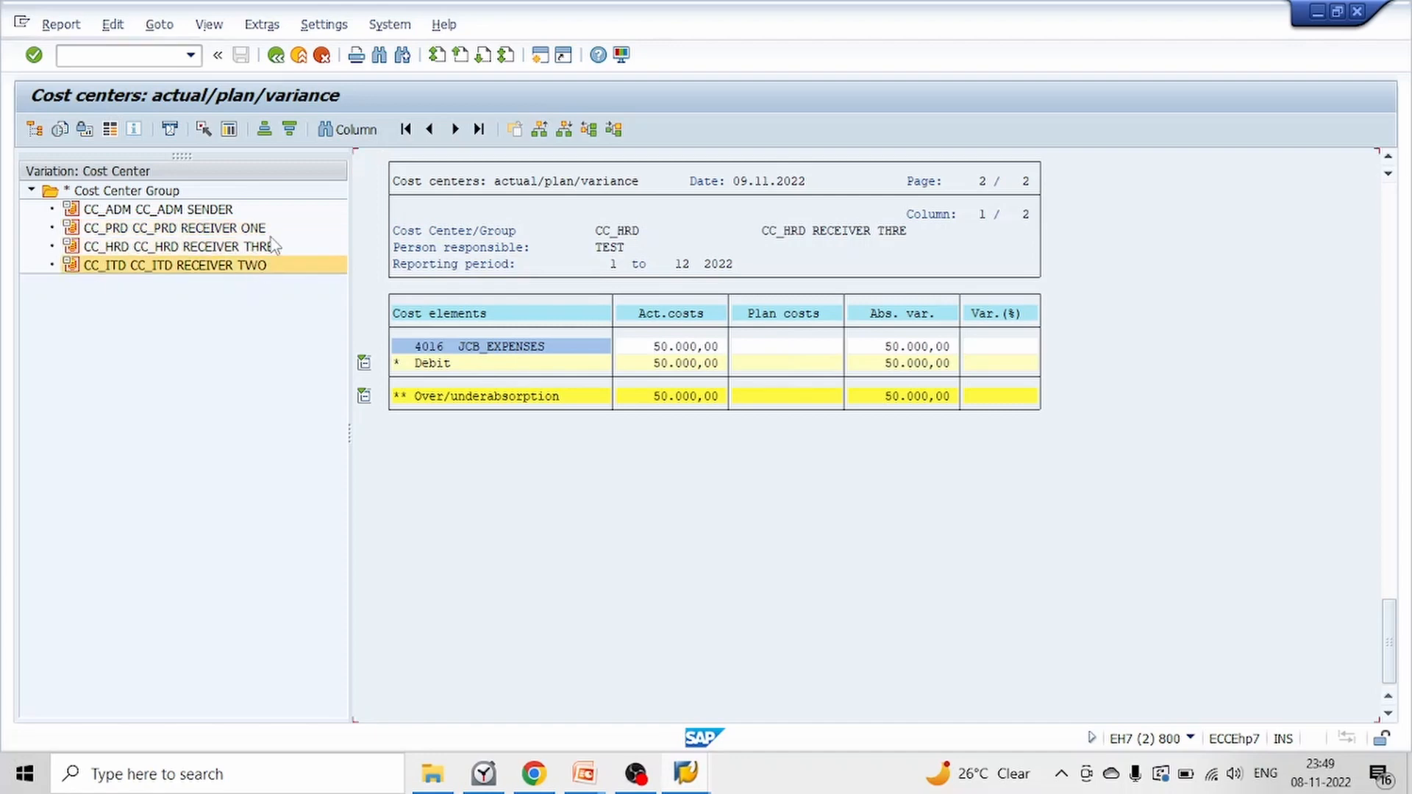
# Return to the report selection and rerun the actual/plan/variance report for 2RCB, fiscal year 2022, periods 1 to 12, plan version 0
pyautogui.click(276, 56)
pyautogui.click(168, 268)
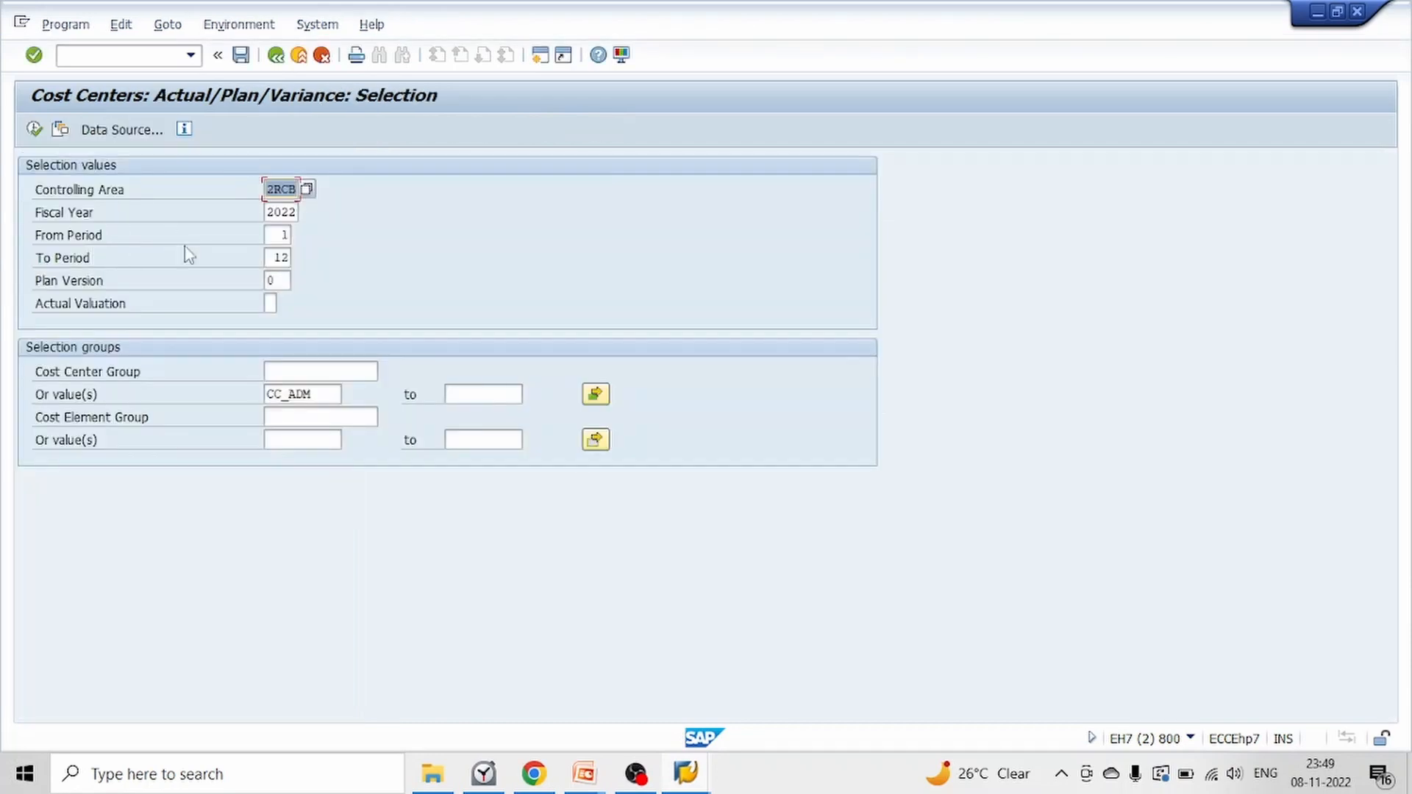
pyautogui.click(34, 130)
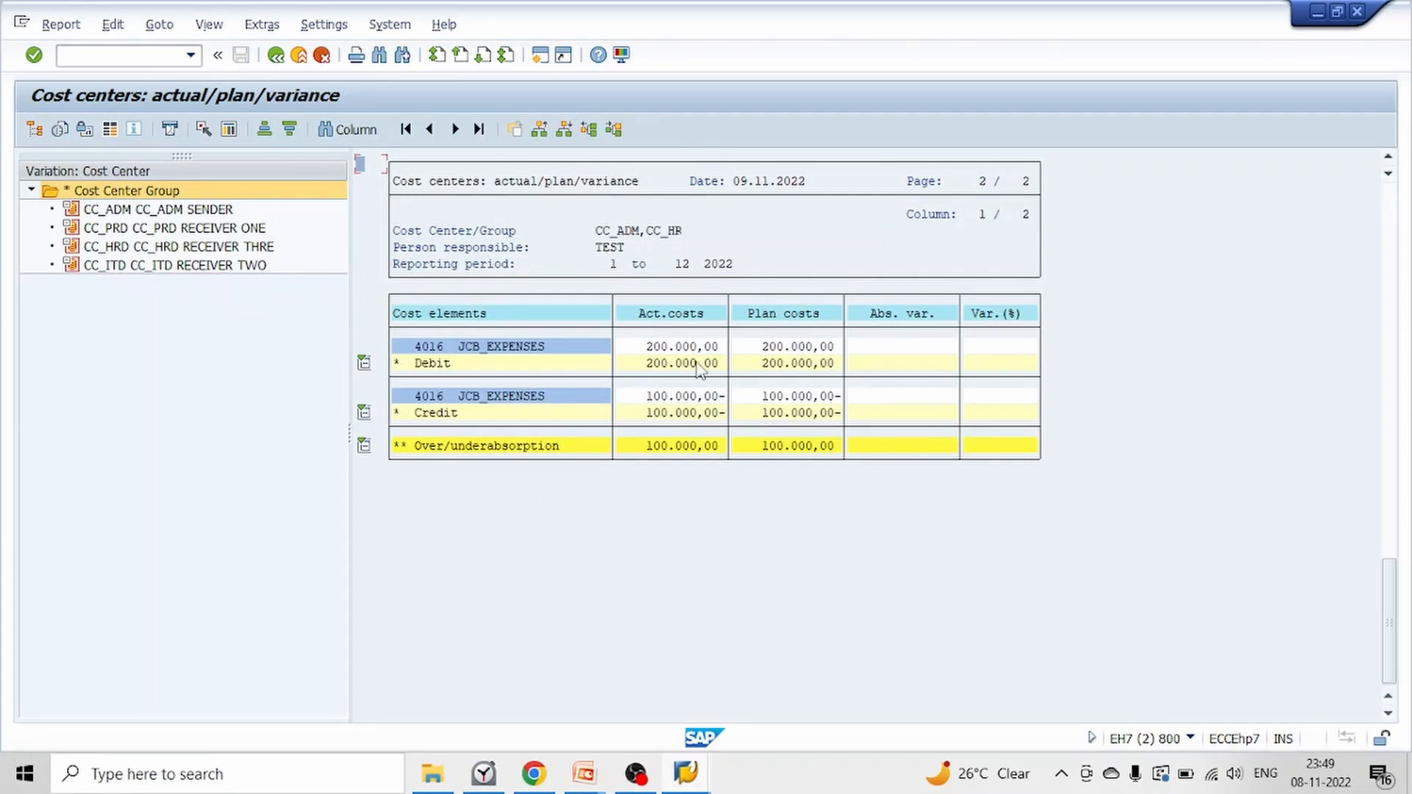
# Examine the plan debit, plan credit and over/underabsorption of sender cost center CC_ADM in the refreshed report
pyautogui.click(152, 212)
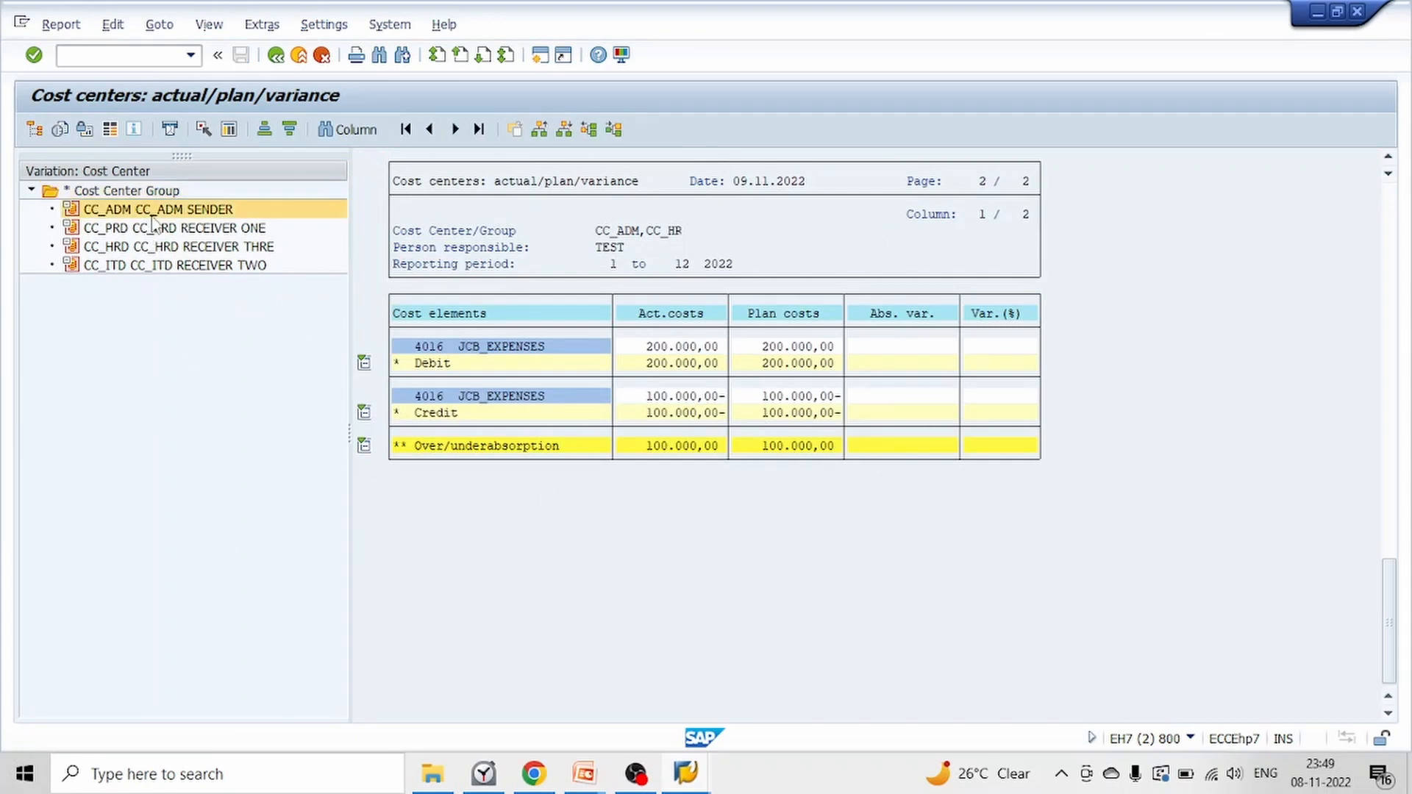
pyautogui.click(807, 354)
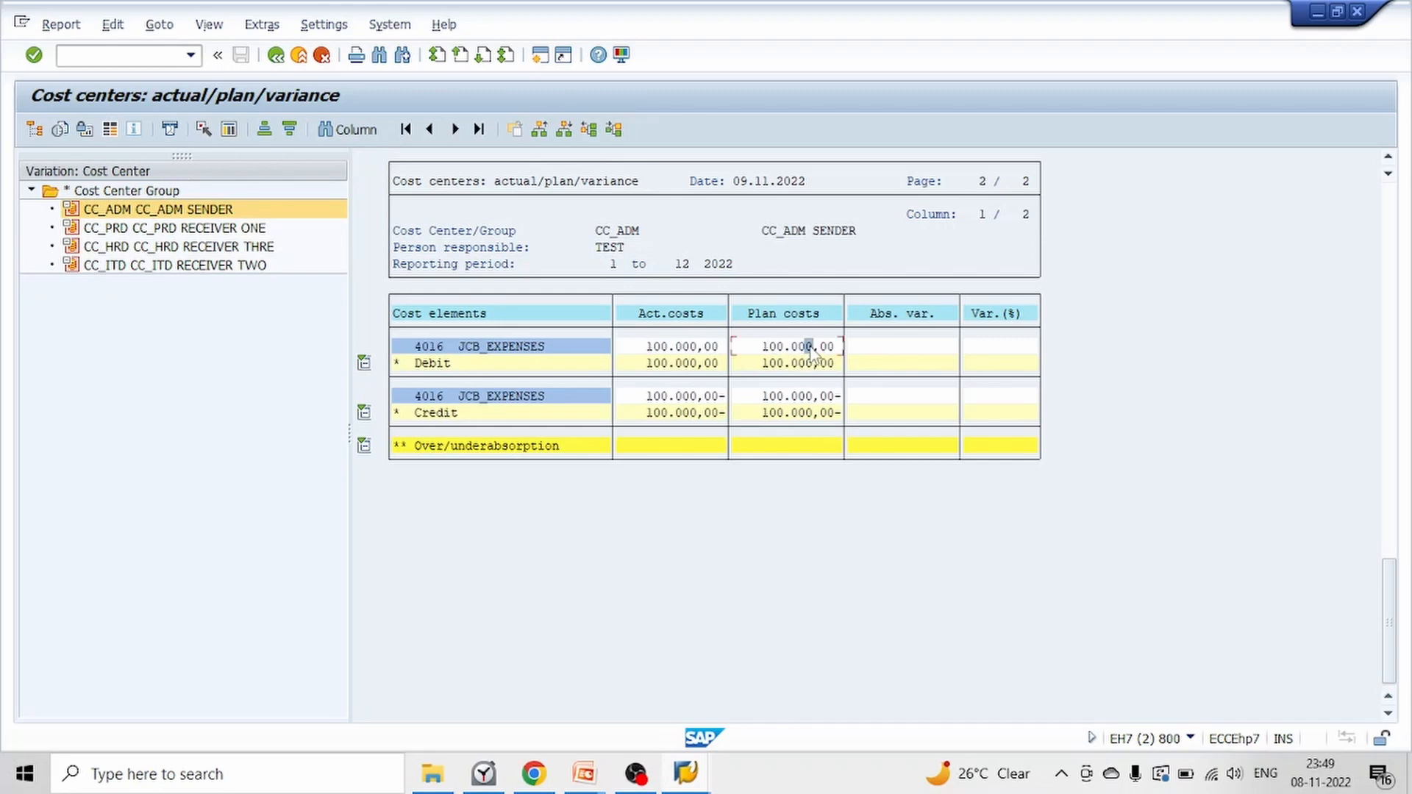
pyautogui.click(809, 397)
pyautogui.click(786, 397)
pyautogui.click(816, 397)
pyautogui.click(831, 398)
pyautogui.click(818, 447)
# Examine the plan costs distributed to receivers CC_PRD, CC_HRD and CC_ITD, closing the report selection without choosing a report
pyautogui.click(177, 234)
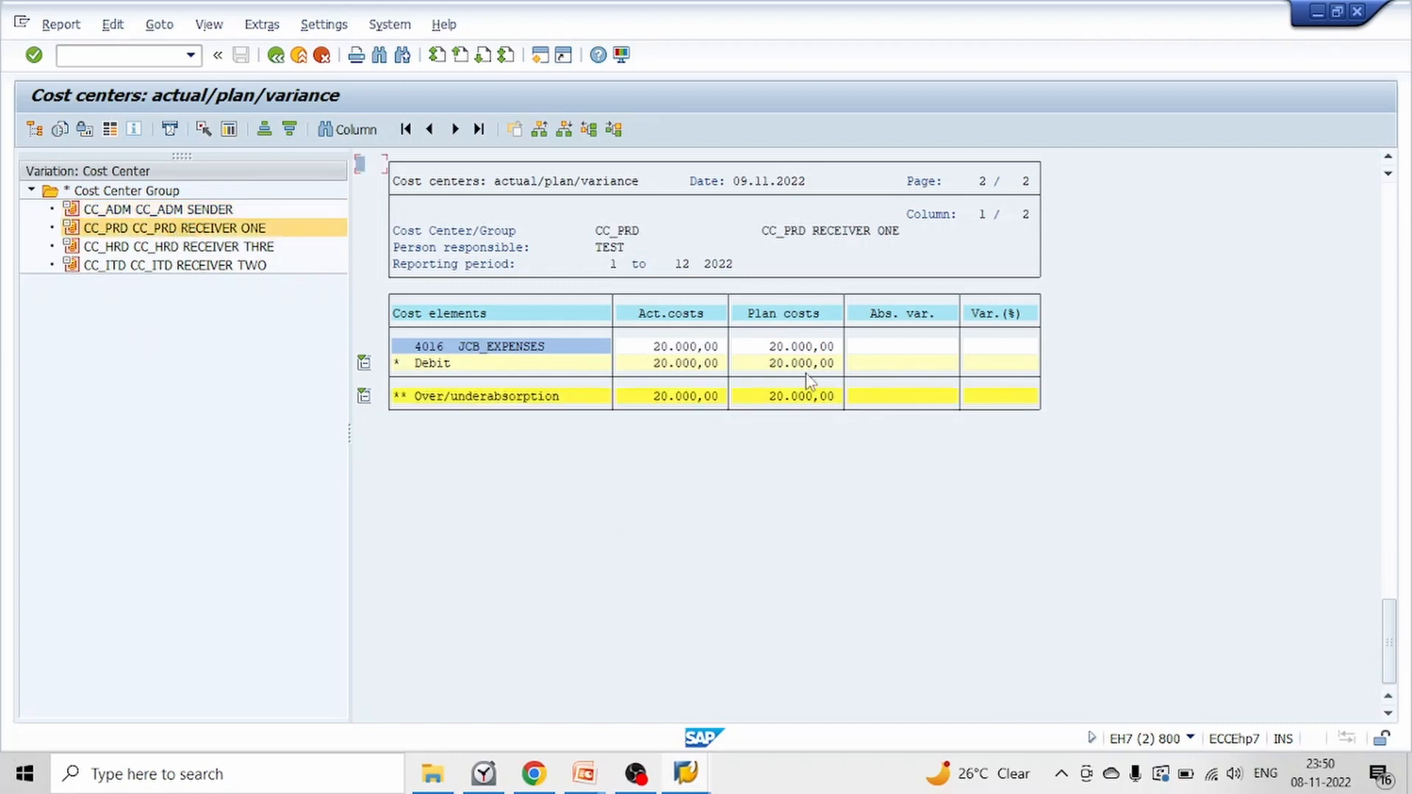
pyautogui.click(801, 347)
pyautogui.click(191, 250)
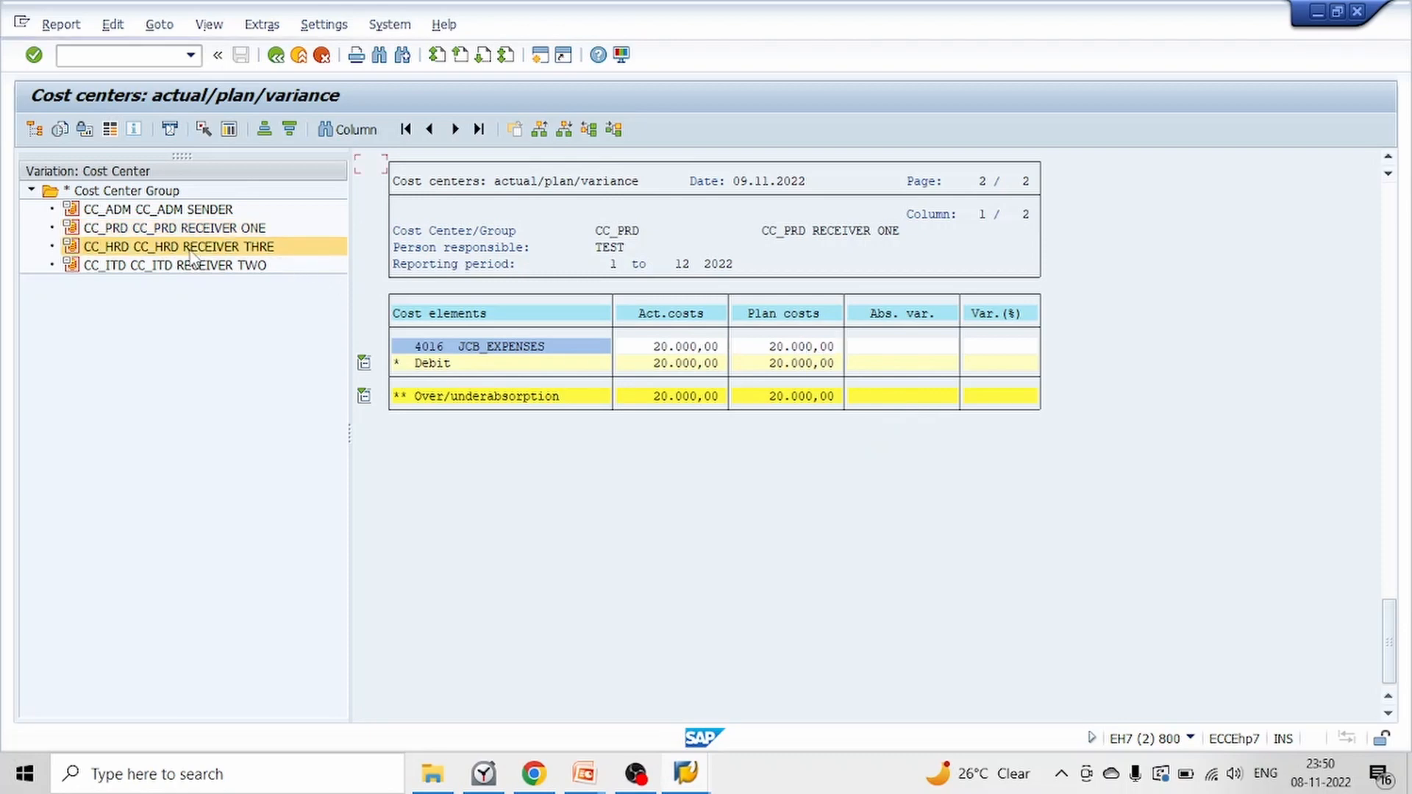
pyautogui.click(783, 347)
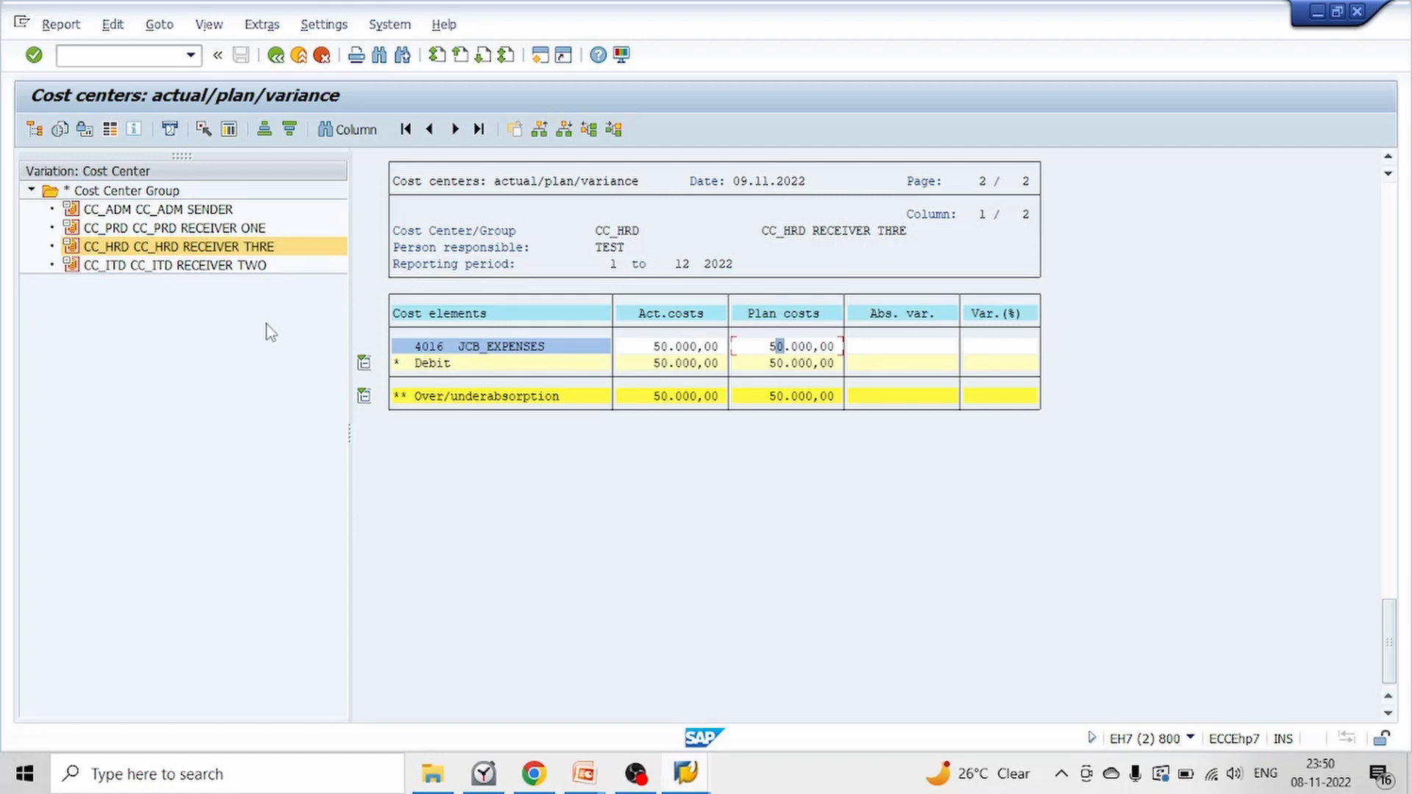
pyautogui.click(209, 267)
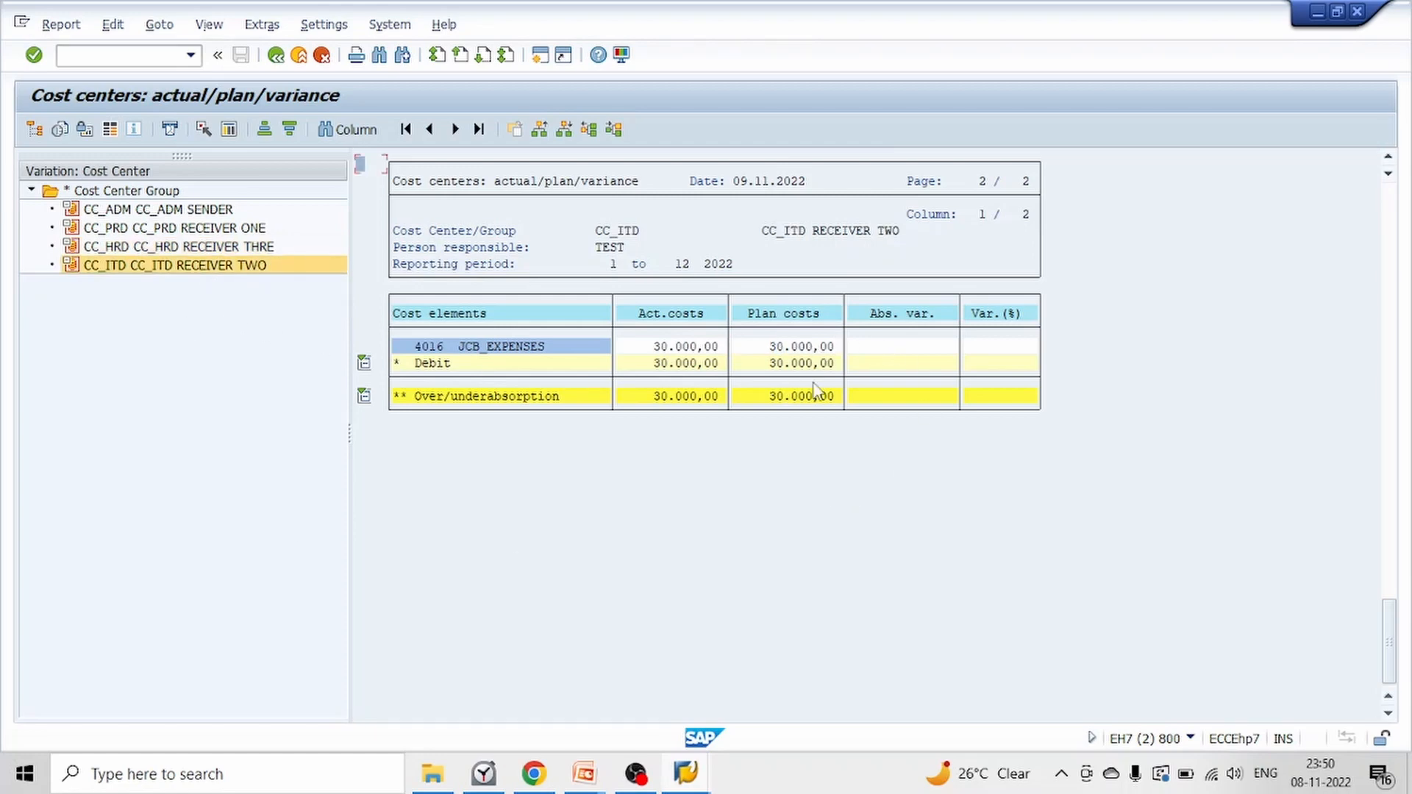
pyautogui.doubleClick(809, 361)
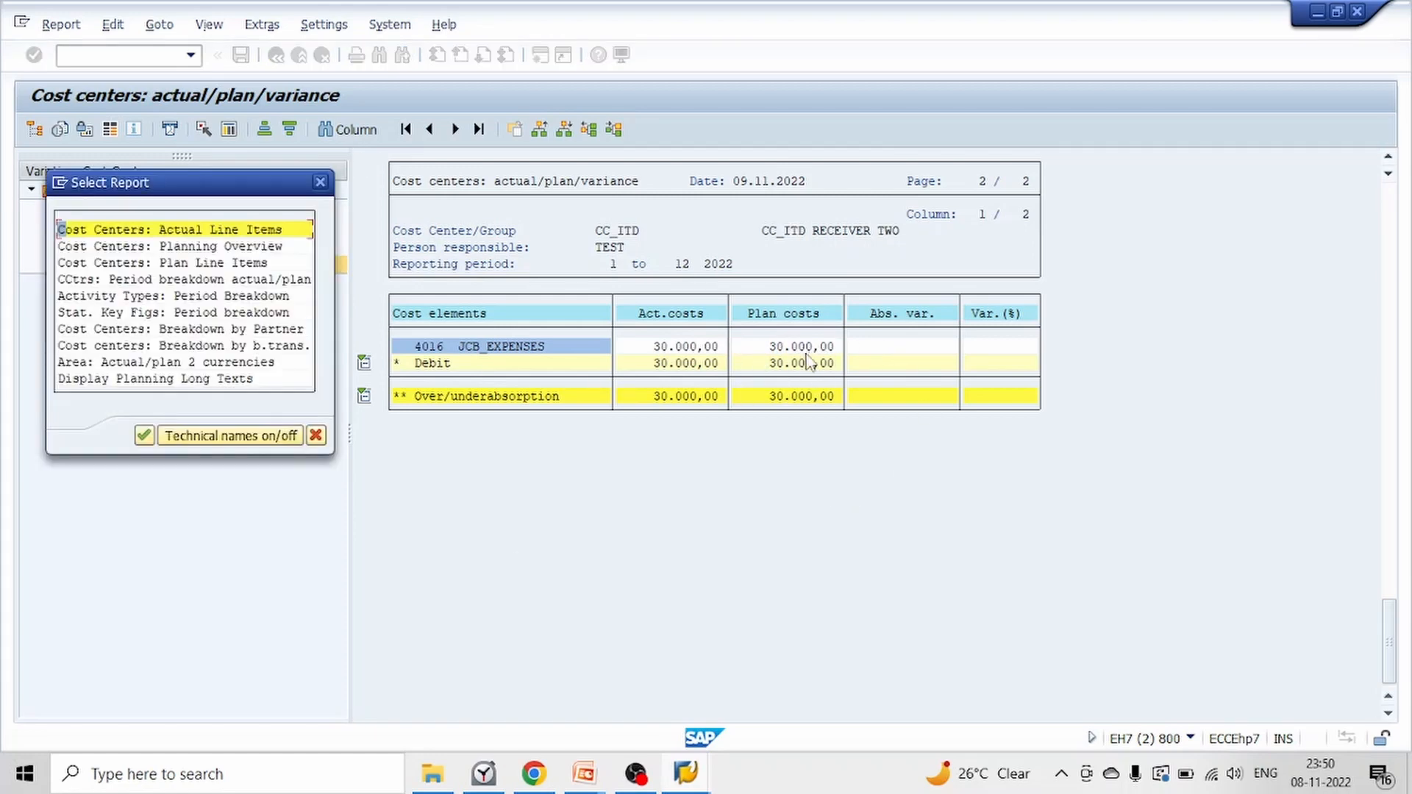
pyautogui.click(320, 182)
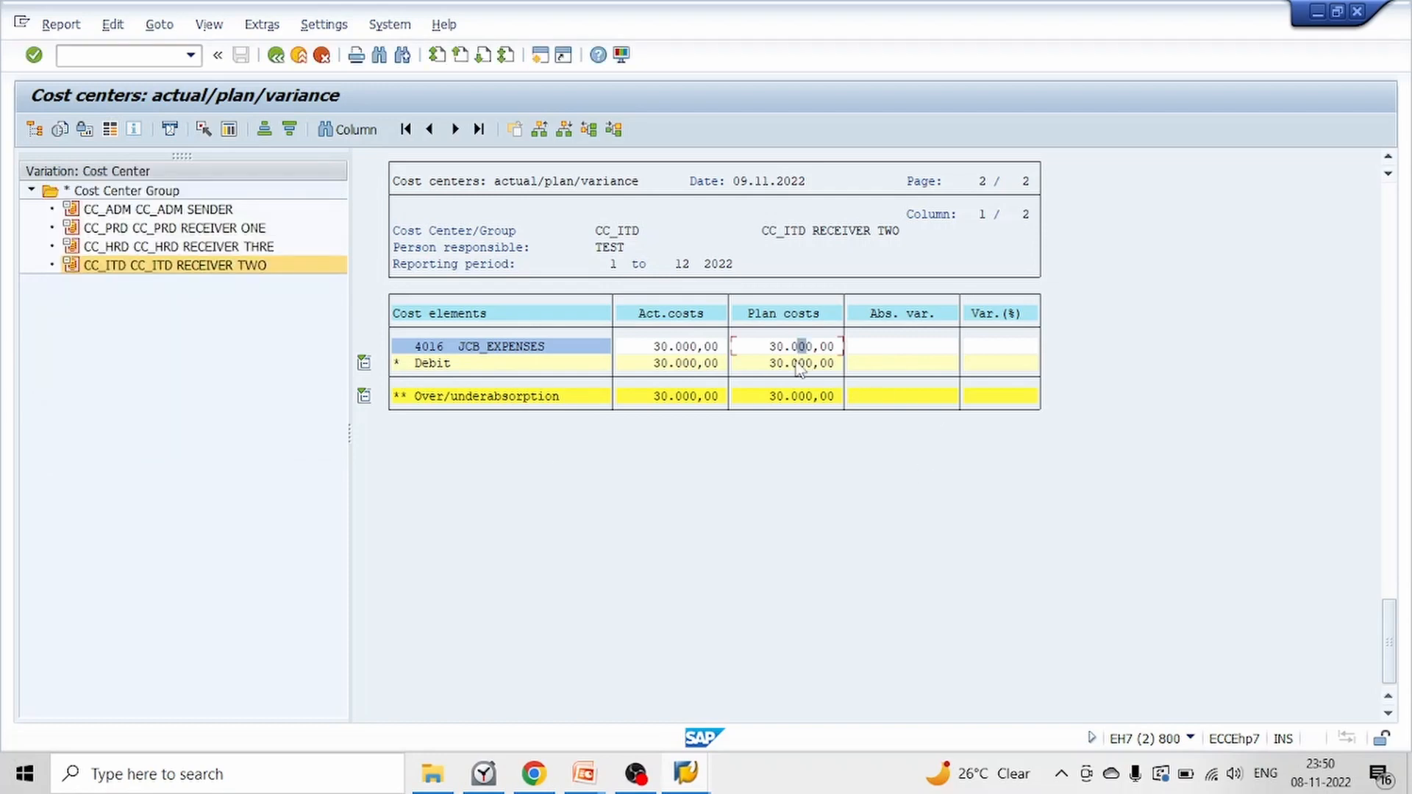